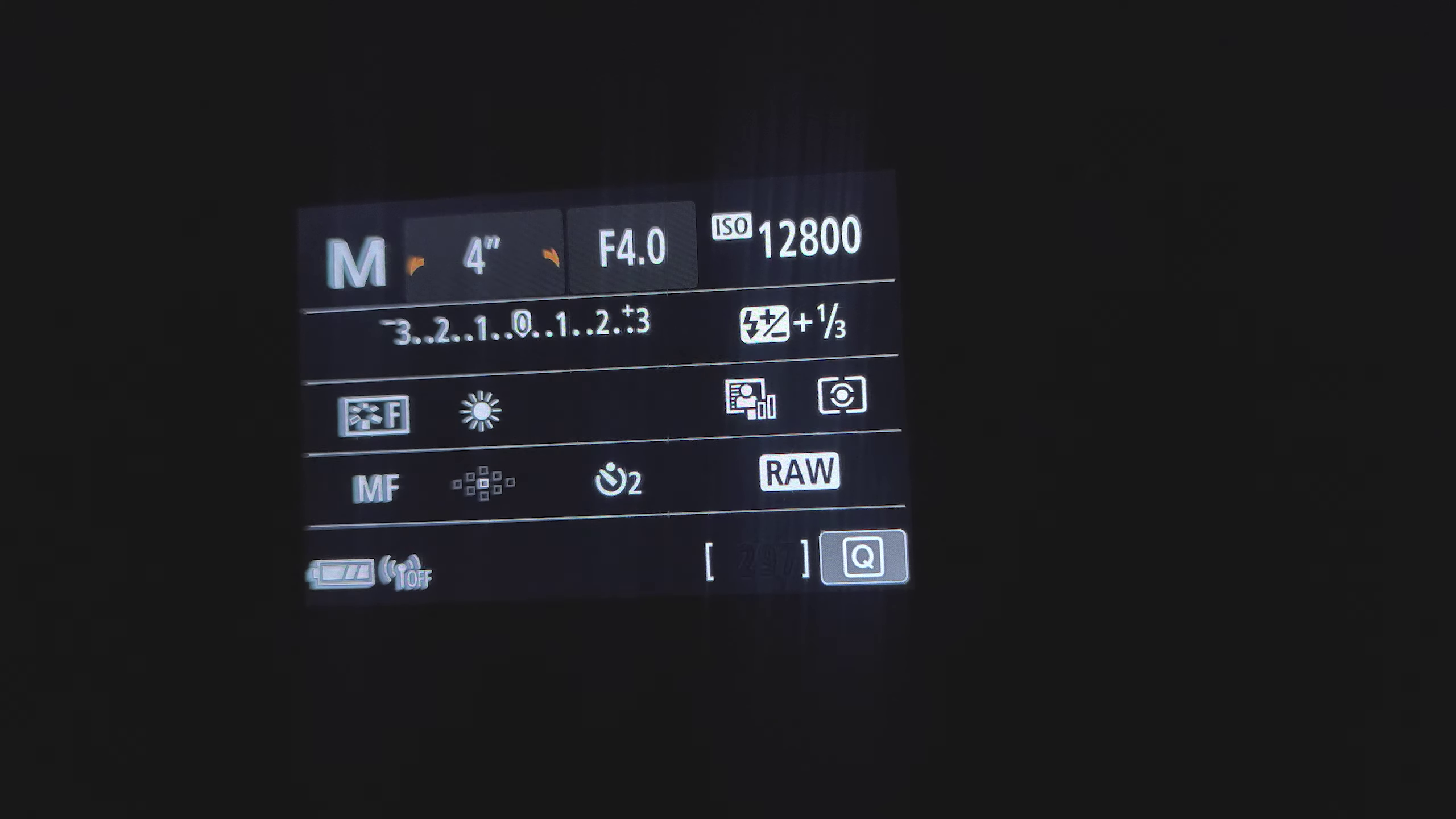
On the Quick Control screen, change the camera's shutter speed from 4" to 1".
left_click(861, 557)
left_click(508, 338)
left_click(631, 249)
left_click(483, 259)
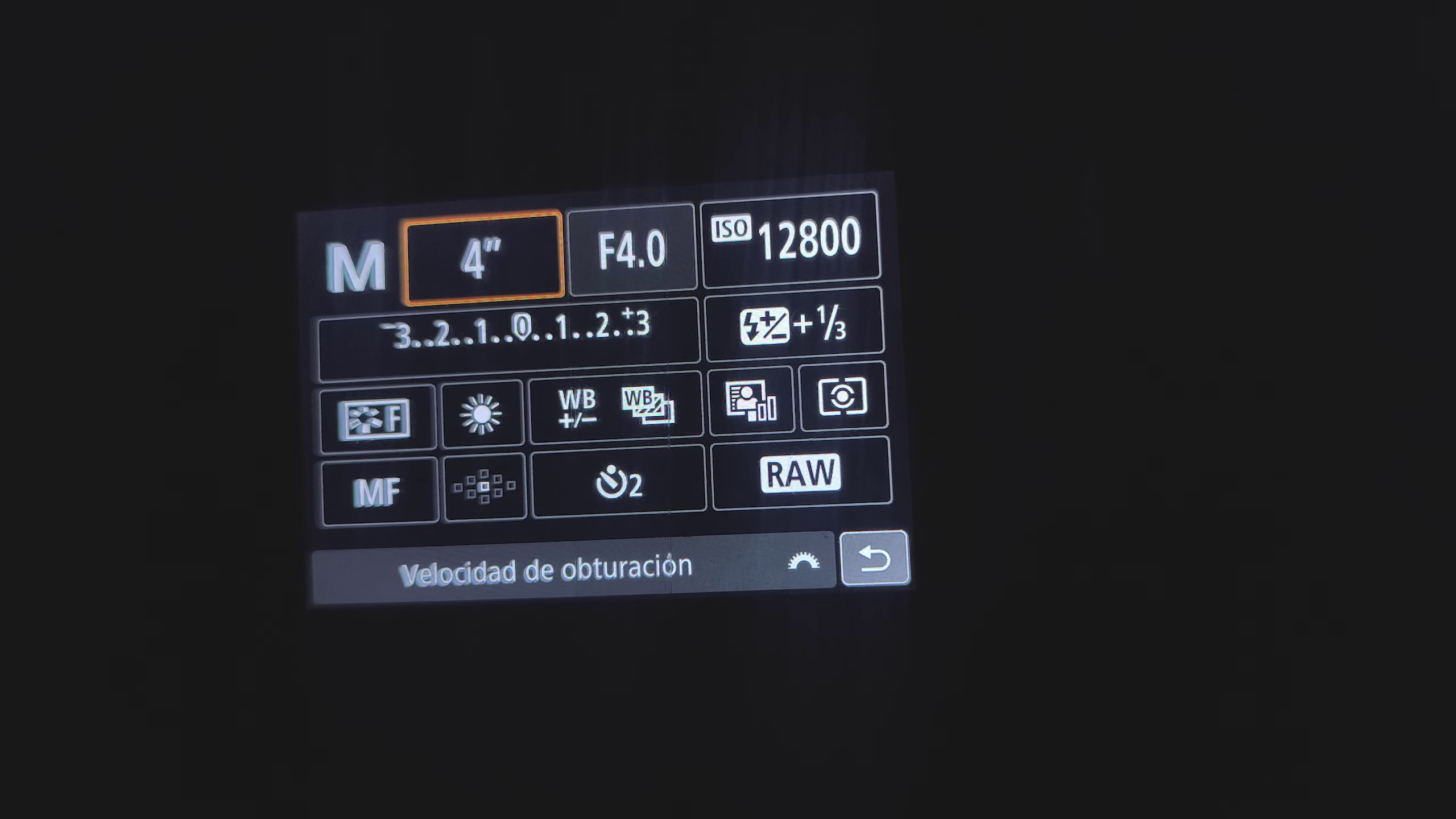
left_click(483, 258)
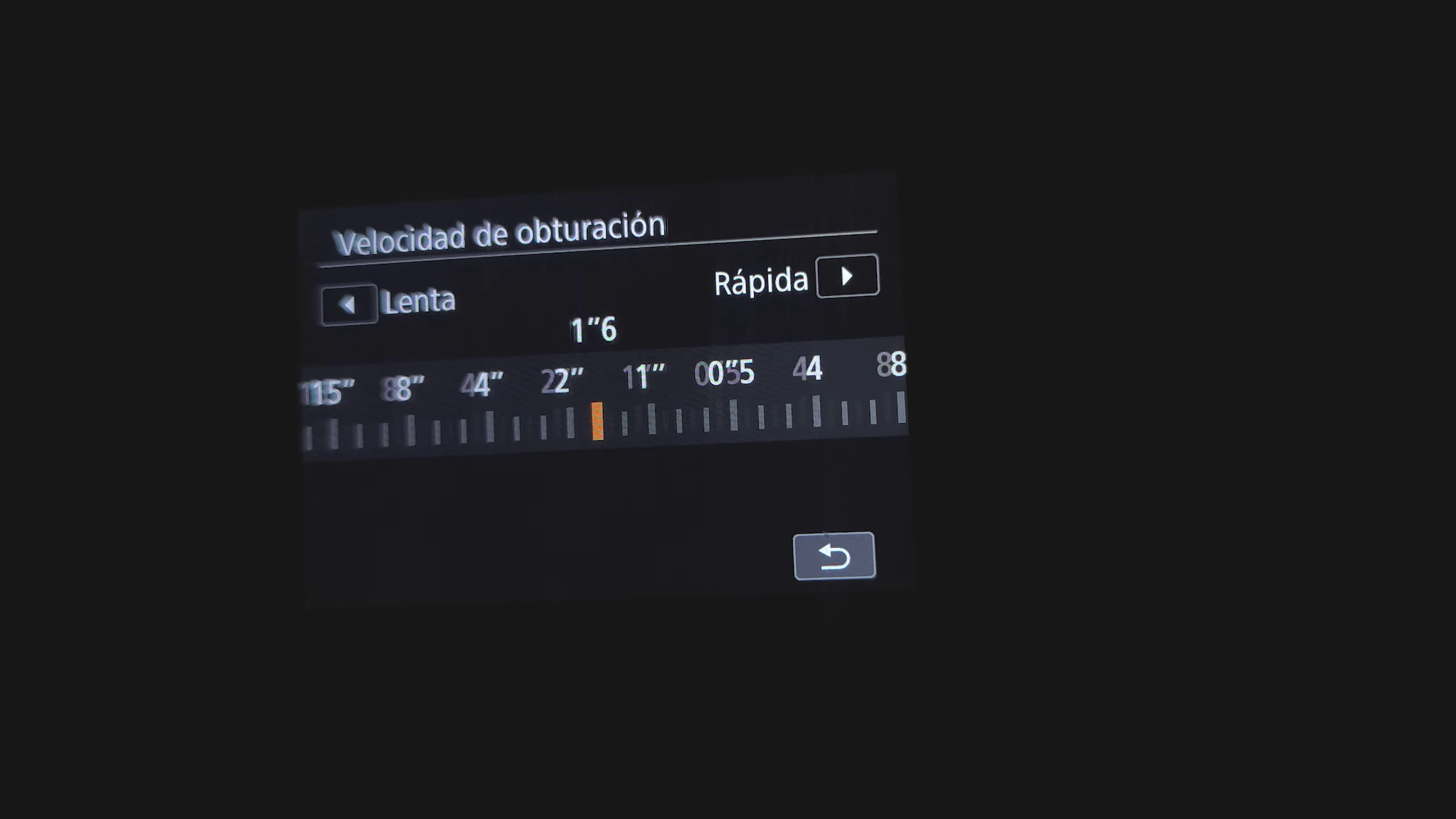
left_click(833, 557)
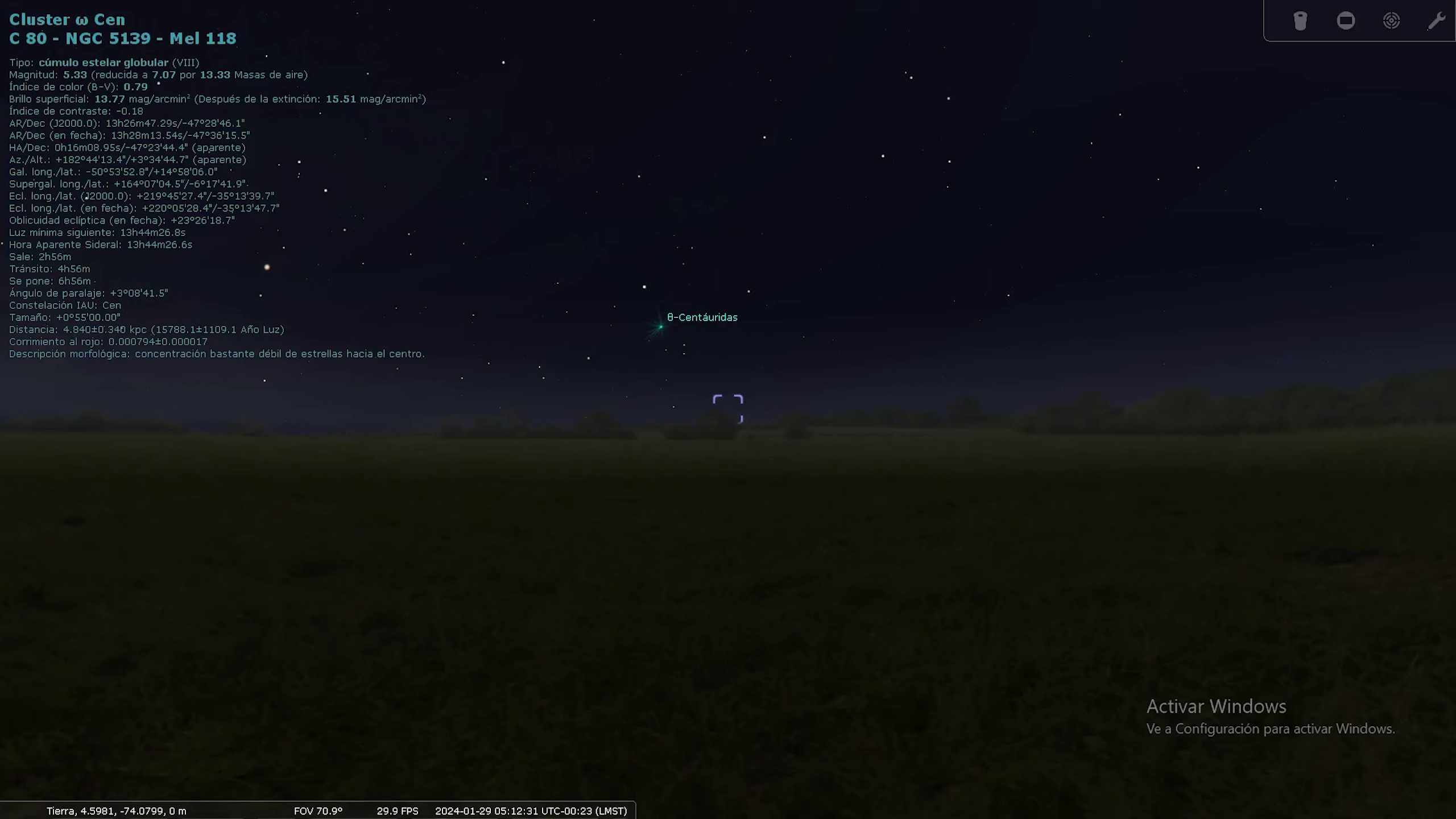
Zoom in on ω Cen until the cluster fills the Stellarium view.
key("slash")
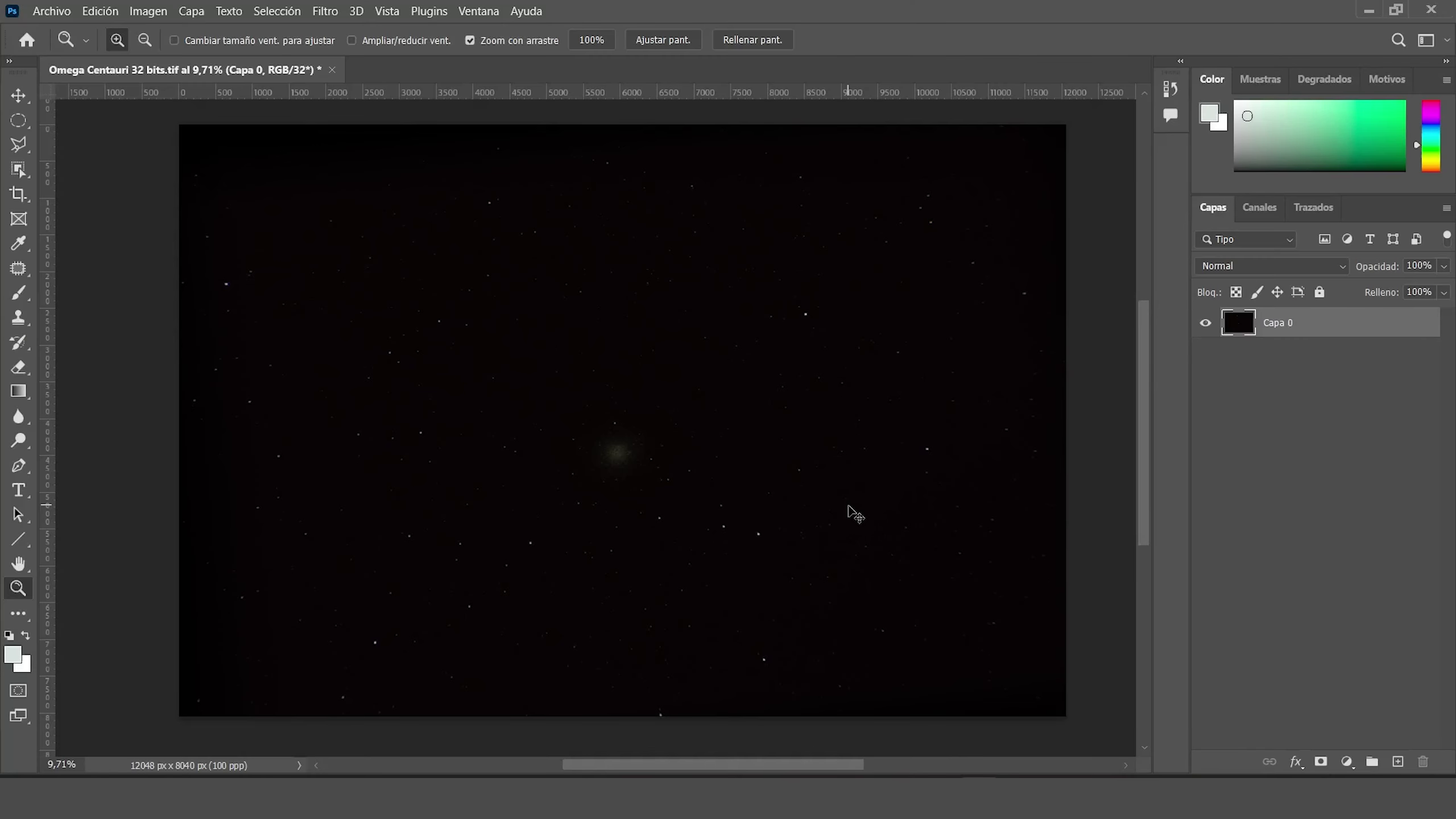
Convert the single layer Capa 0 into the locked Fondo background layer.
key("ctrl+z")
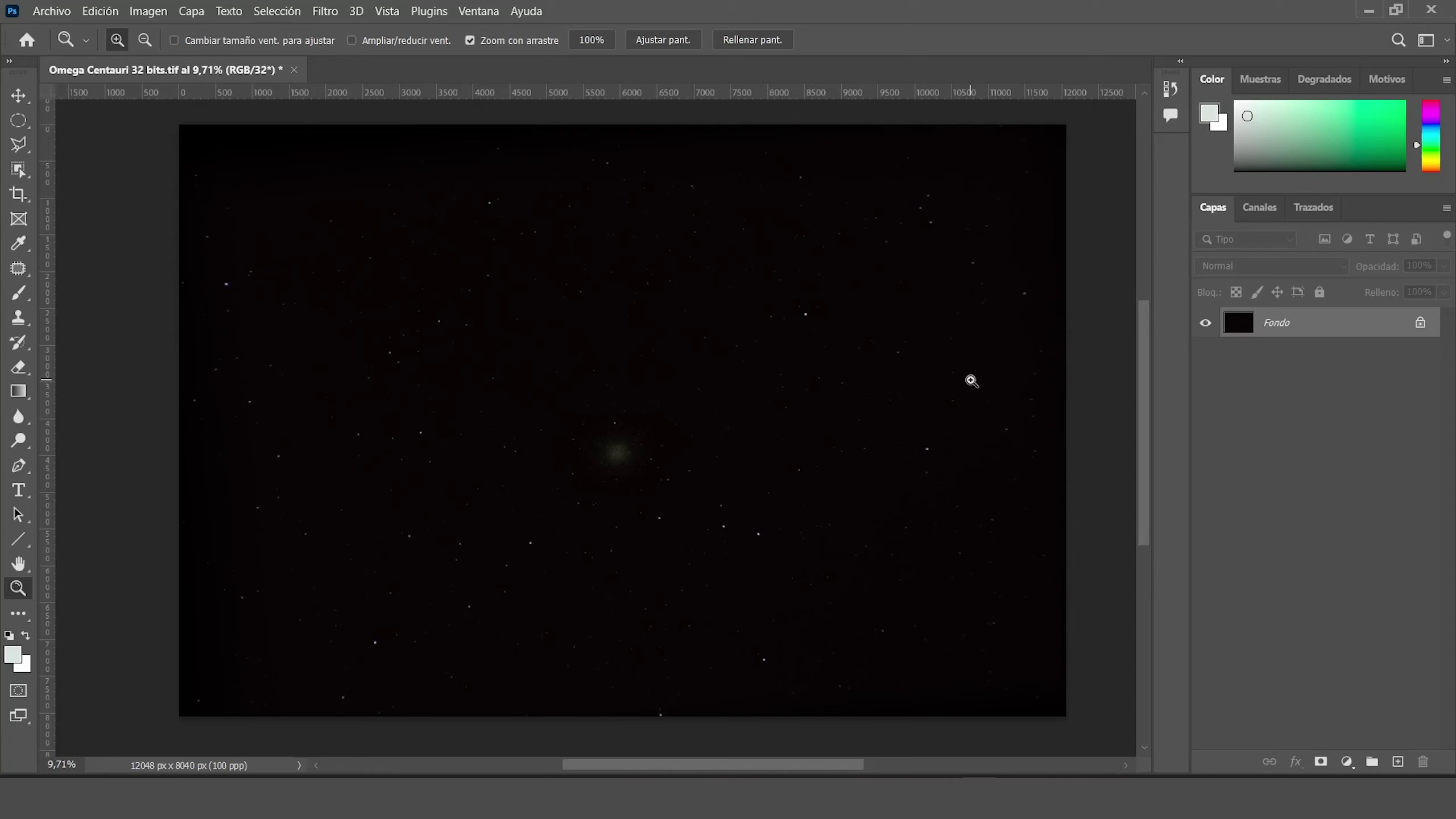
Unlock the layer and apply a first Levels pass that brightens the midtones.
left_click(1421, 323)
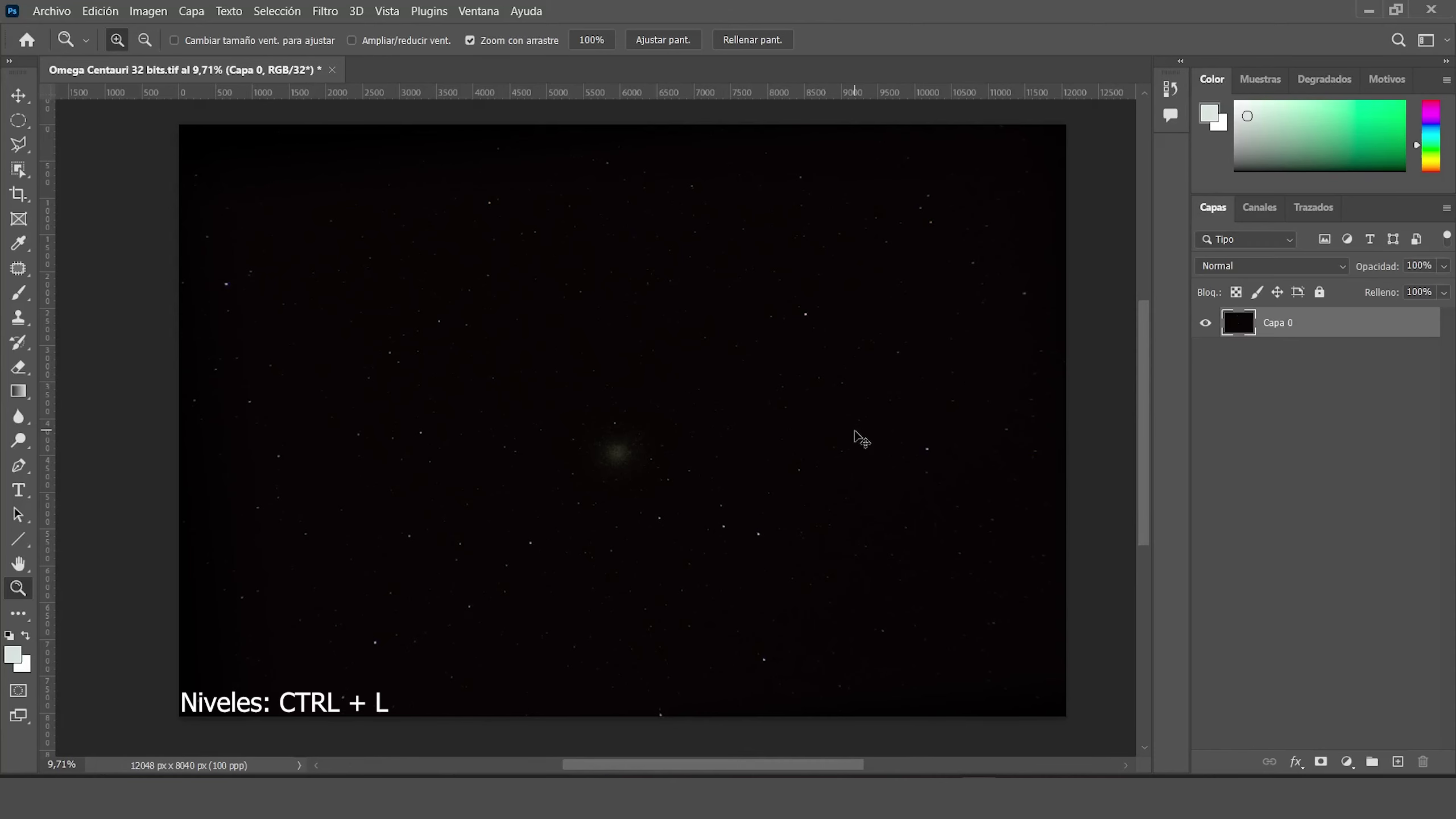
key("ctrl+l")
left_click_drag(1060, 588, 952, 597)
left_click(1329, 410)
key("z")
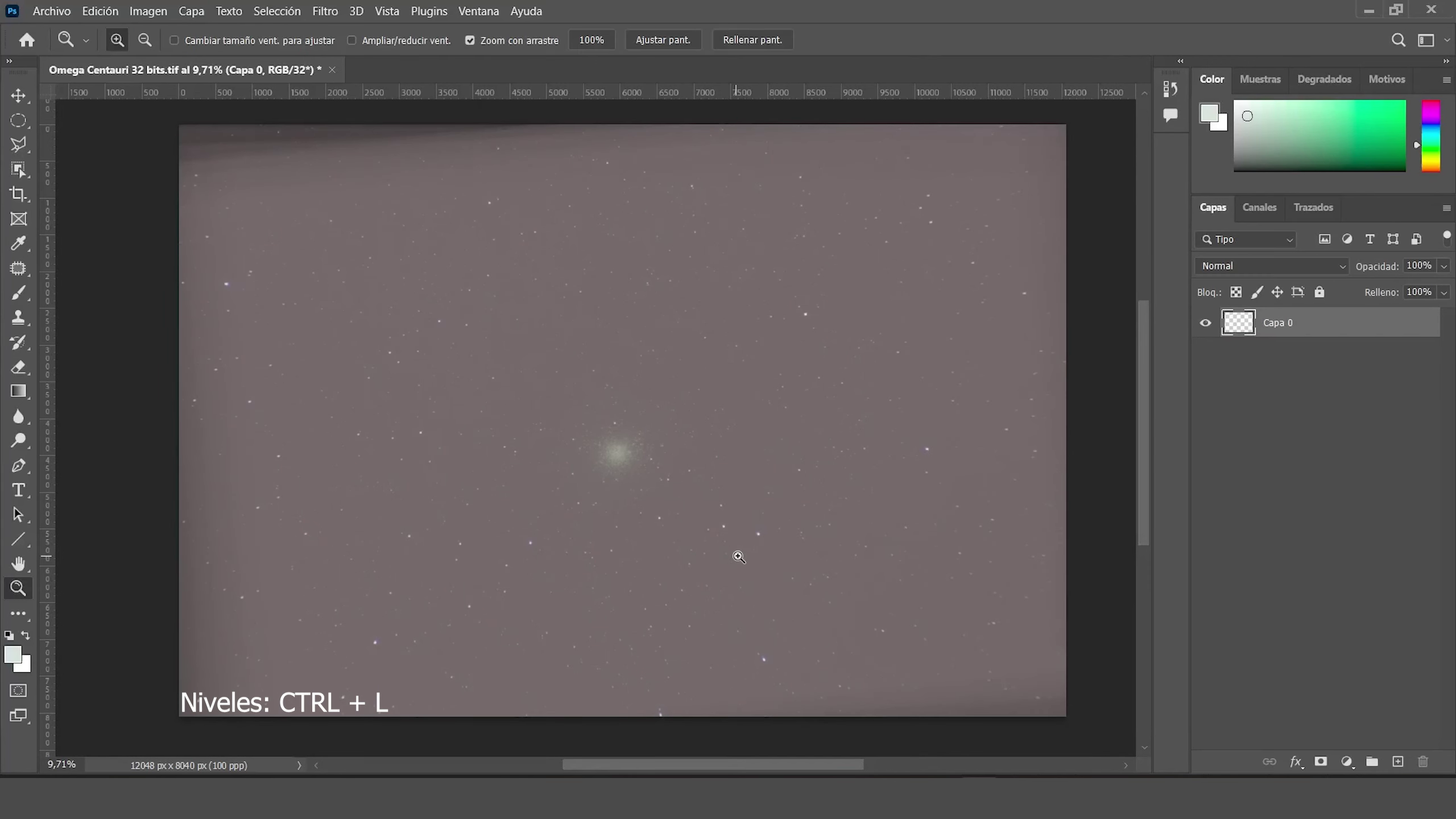
Apply a second Levels pass with black point 20 and brighter midtones.
key("ctrl+l")
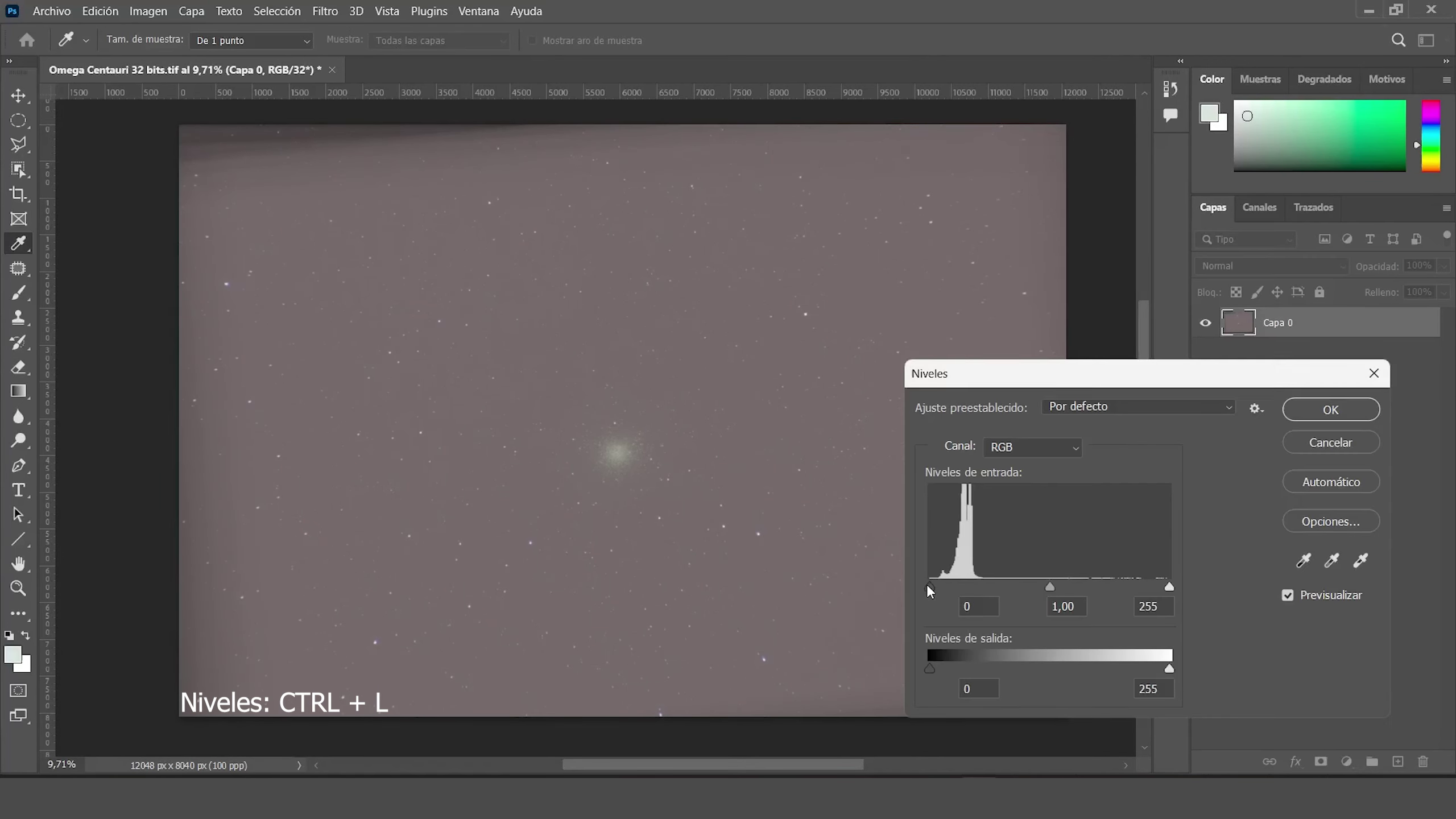
left_click_drag(929, 588, 949, 586)
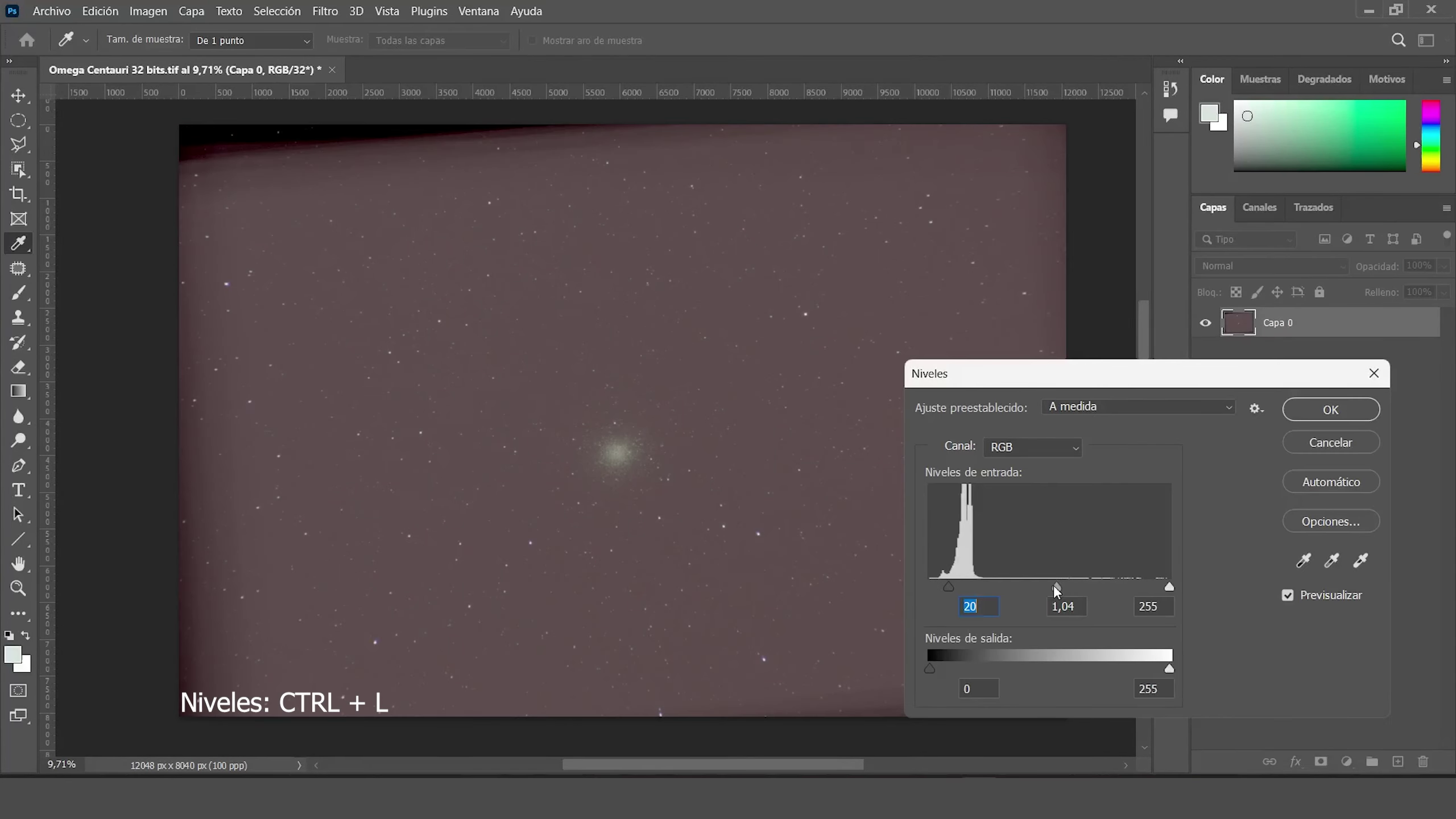
left_click_drag(1053, 588, 1030, 587)
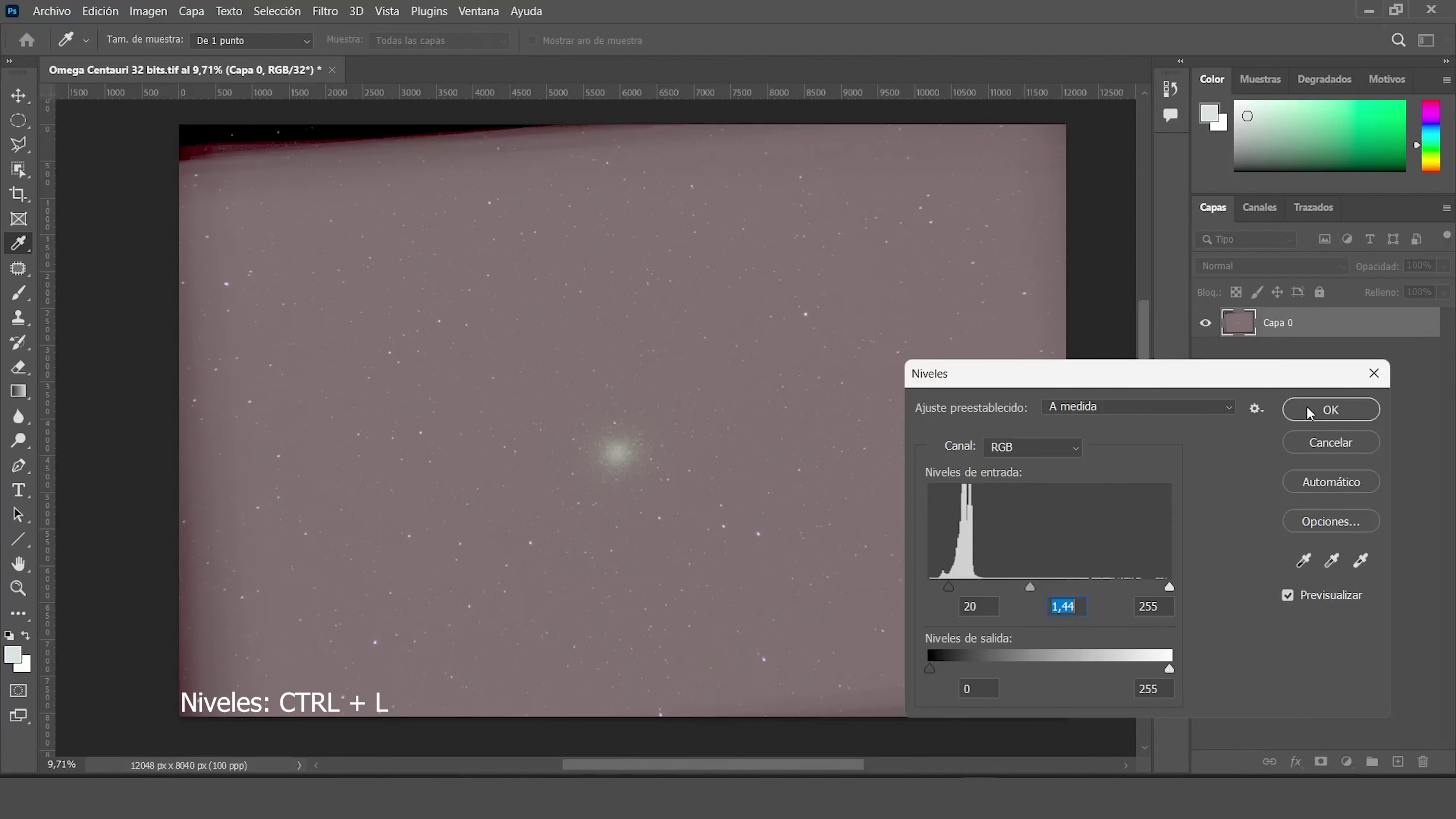
left_click(1331, 409)
key("z")
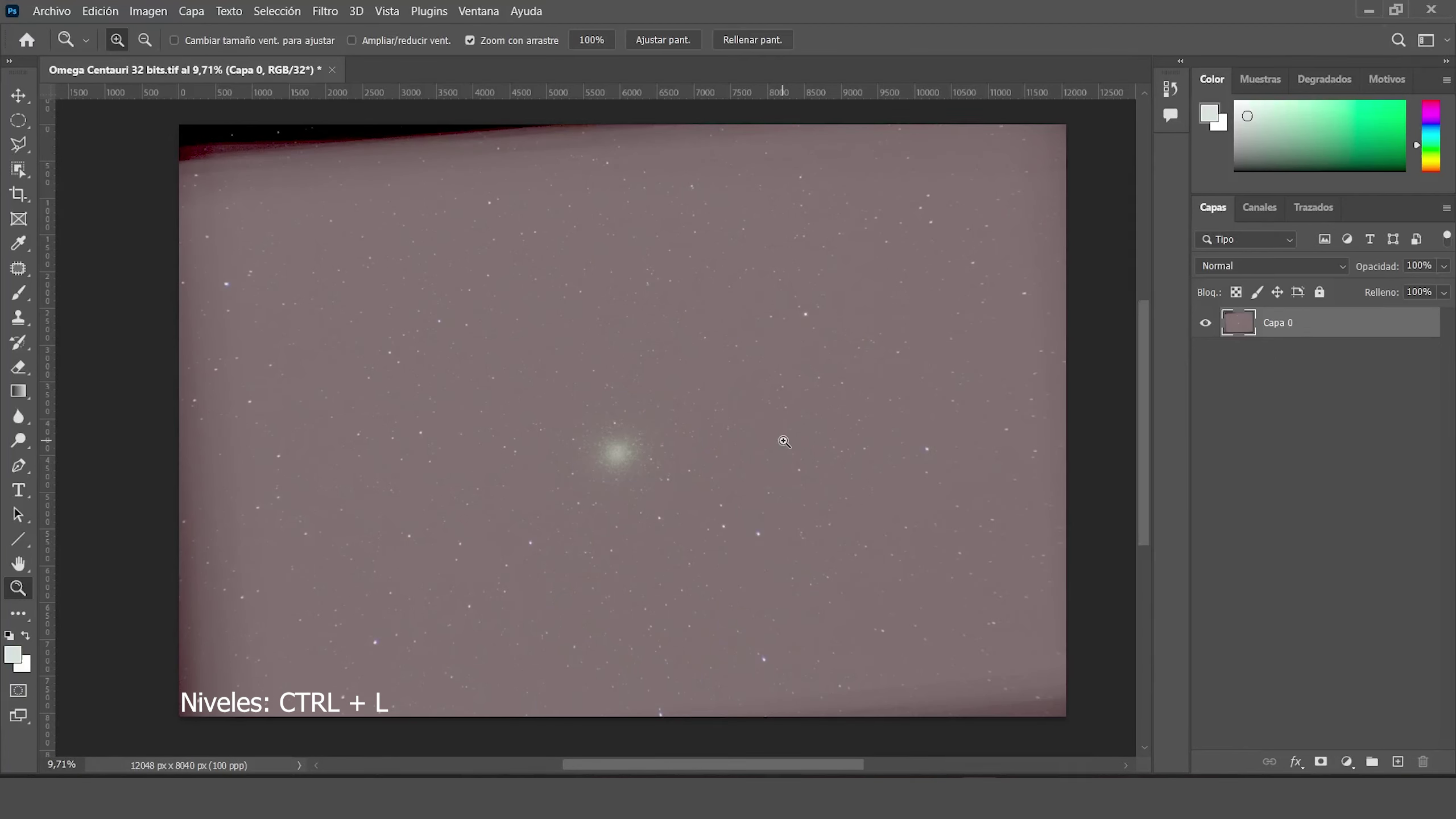
Apply a third Levels pass with black point 26 and midtones 1.16.
key("ctrl+l")
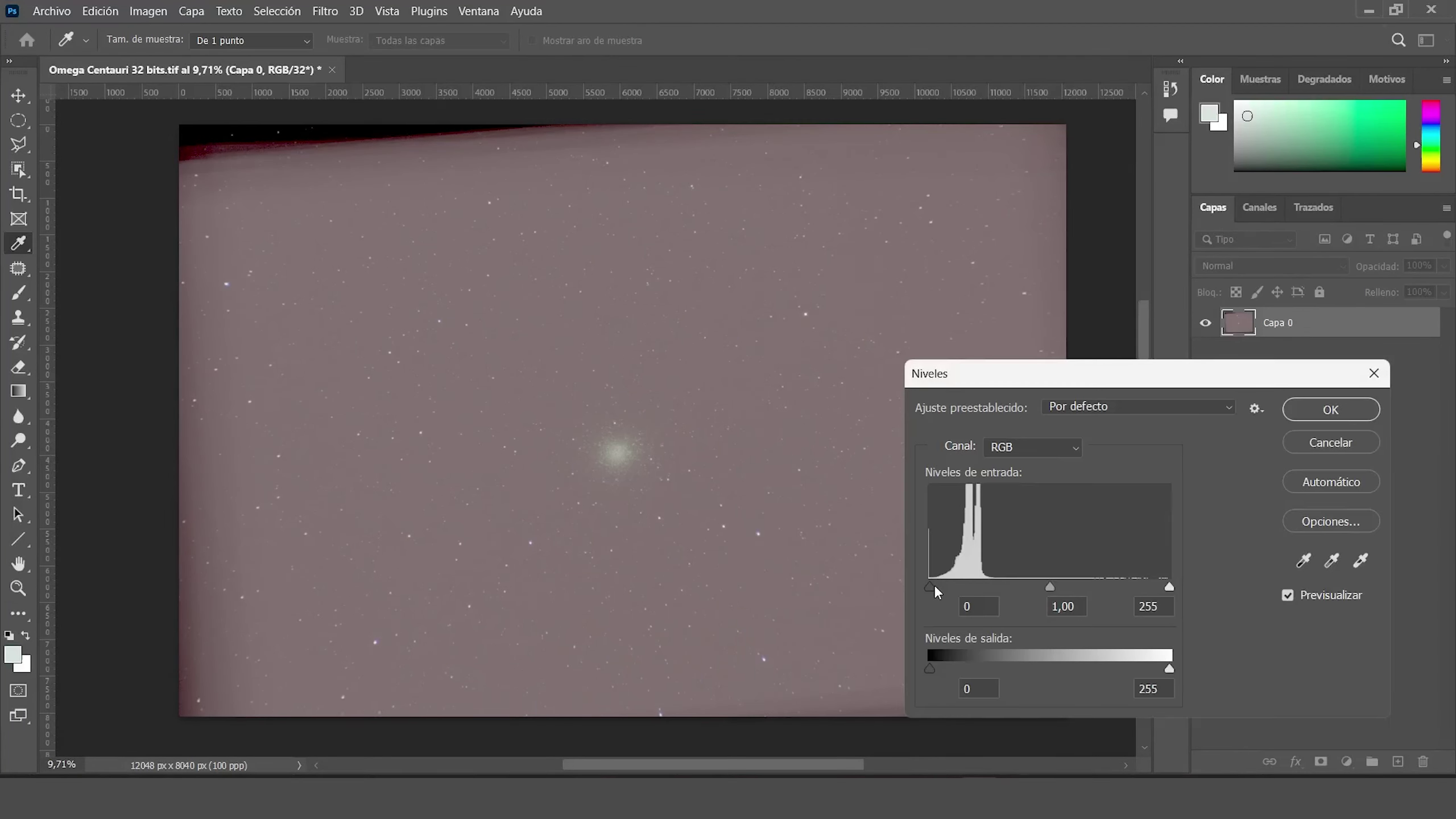
left_click_drag(936, 589, 954, 588)
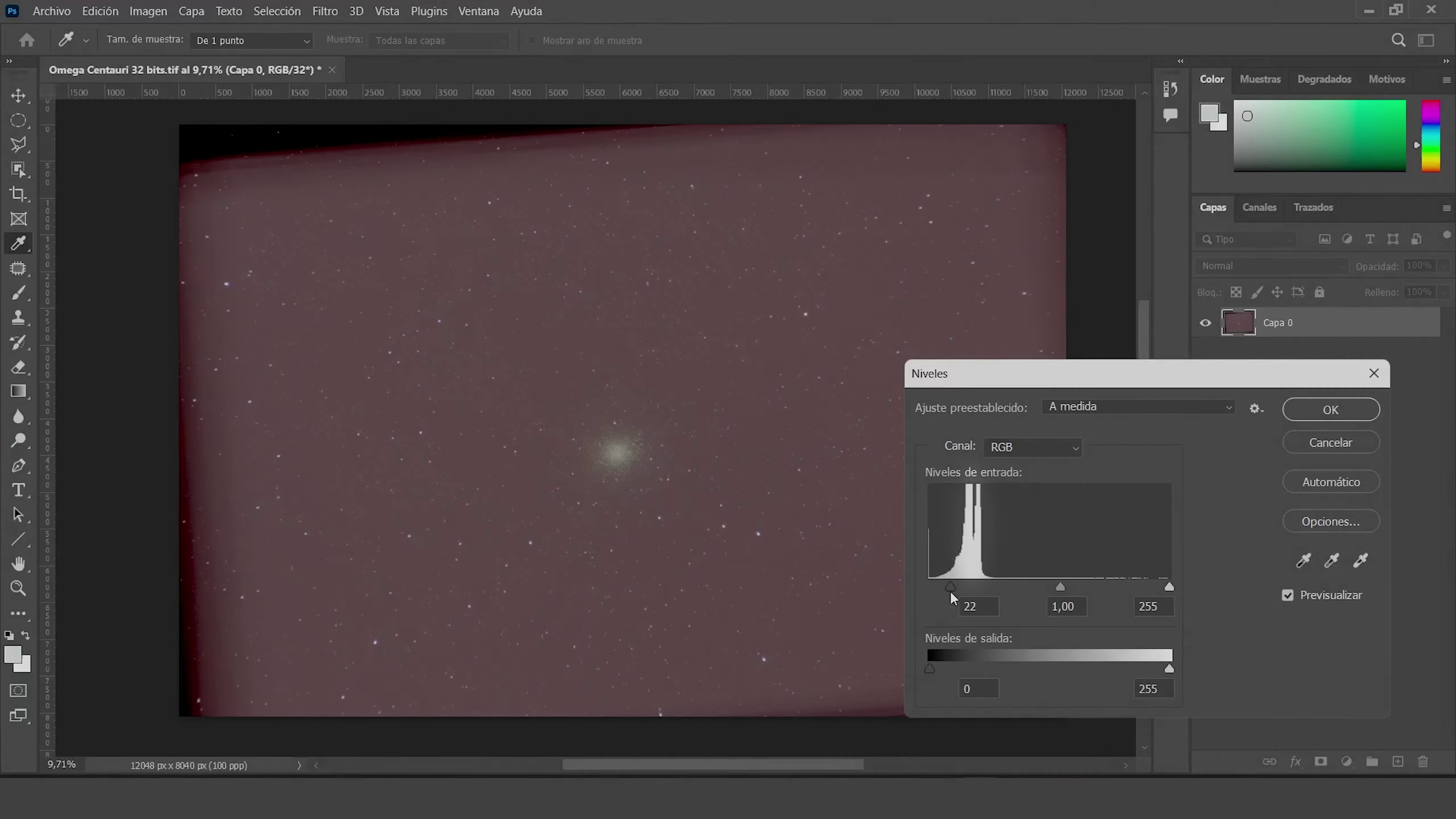
left_click_drag(951, 588, 950, 588)
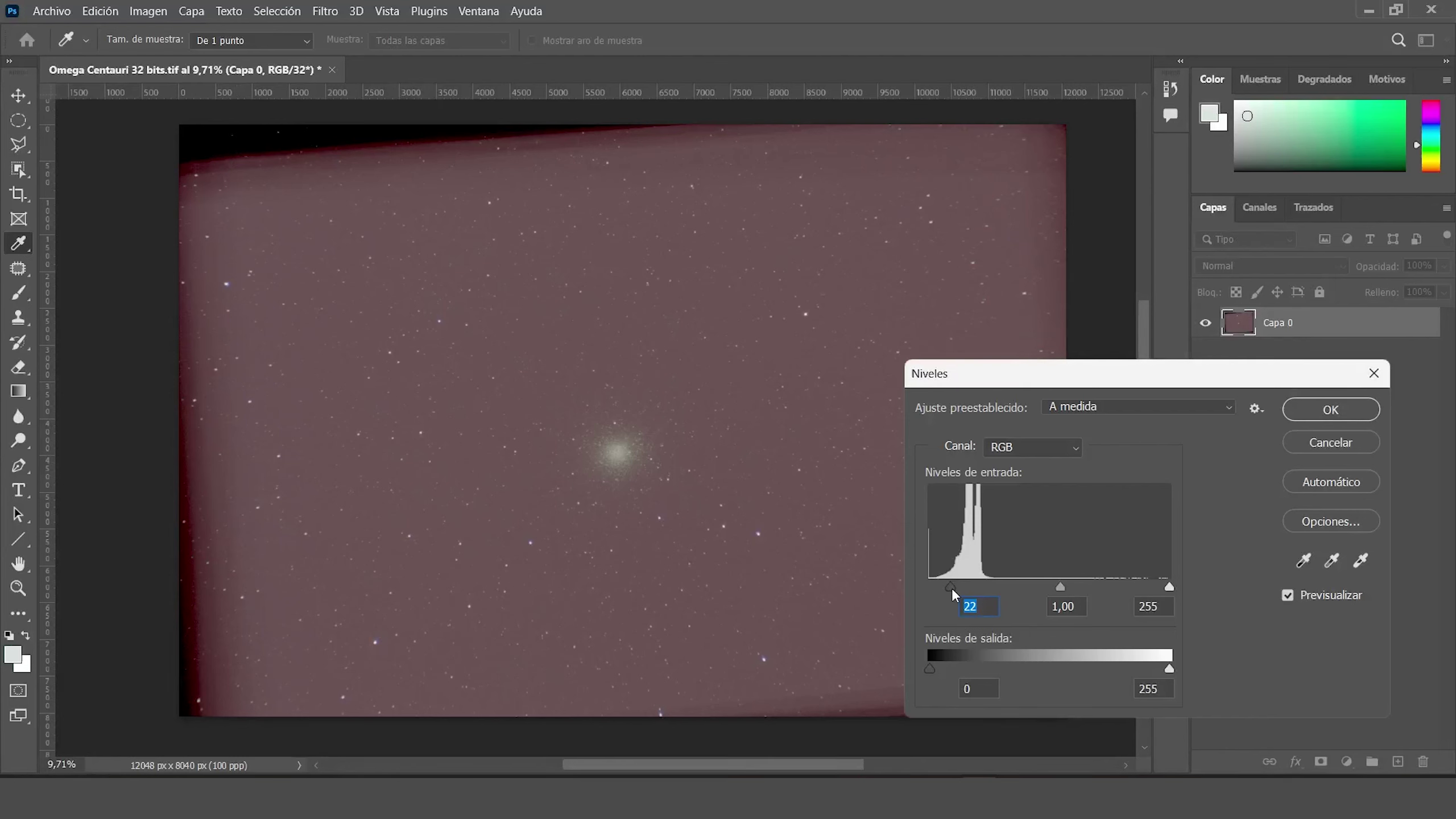
left_click_drag(952, 591, 957, 591)
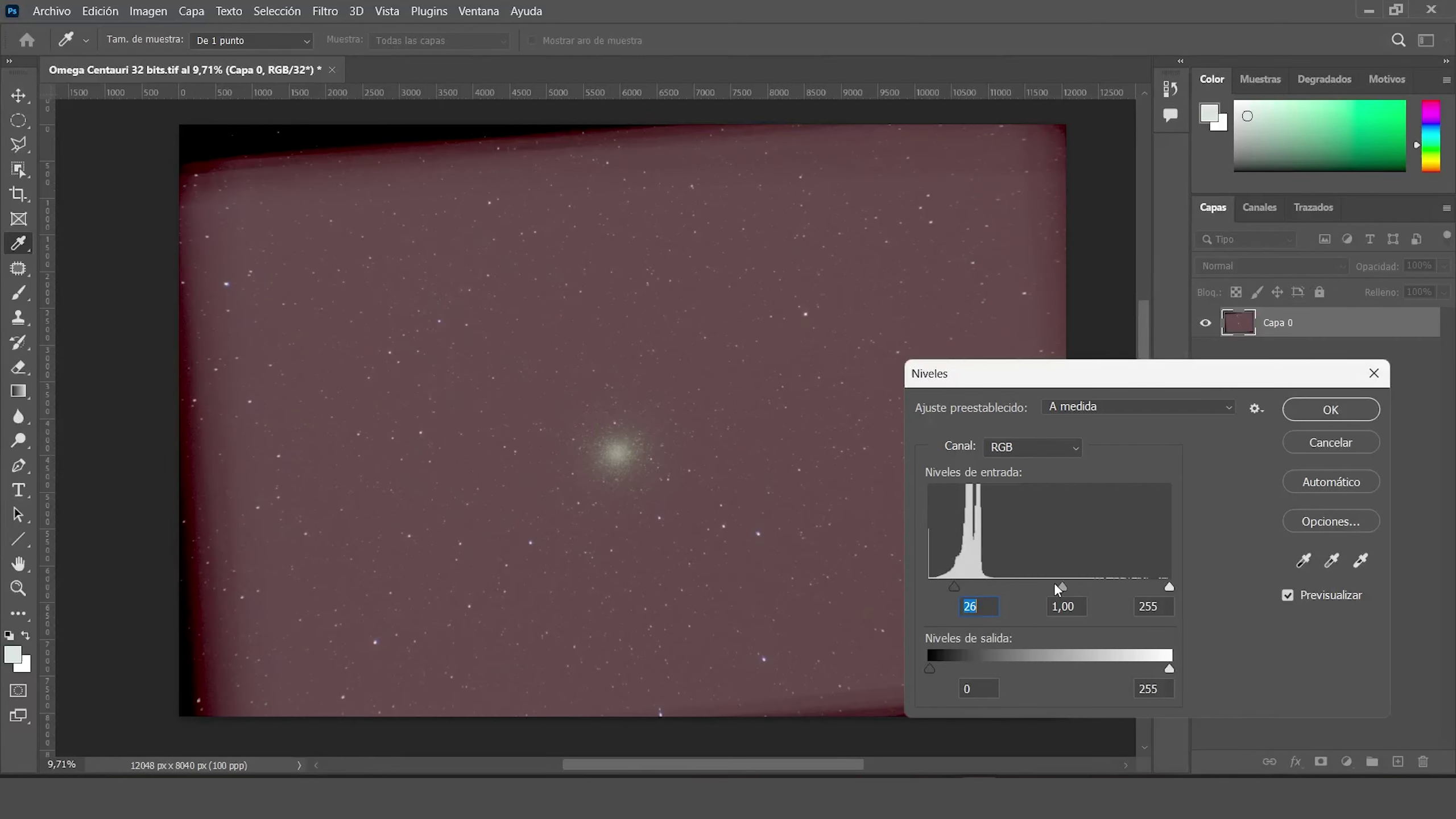
left_click_drag(1061, 586, 1051, 587)
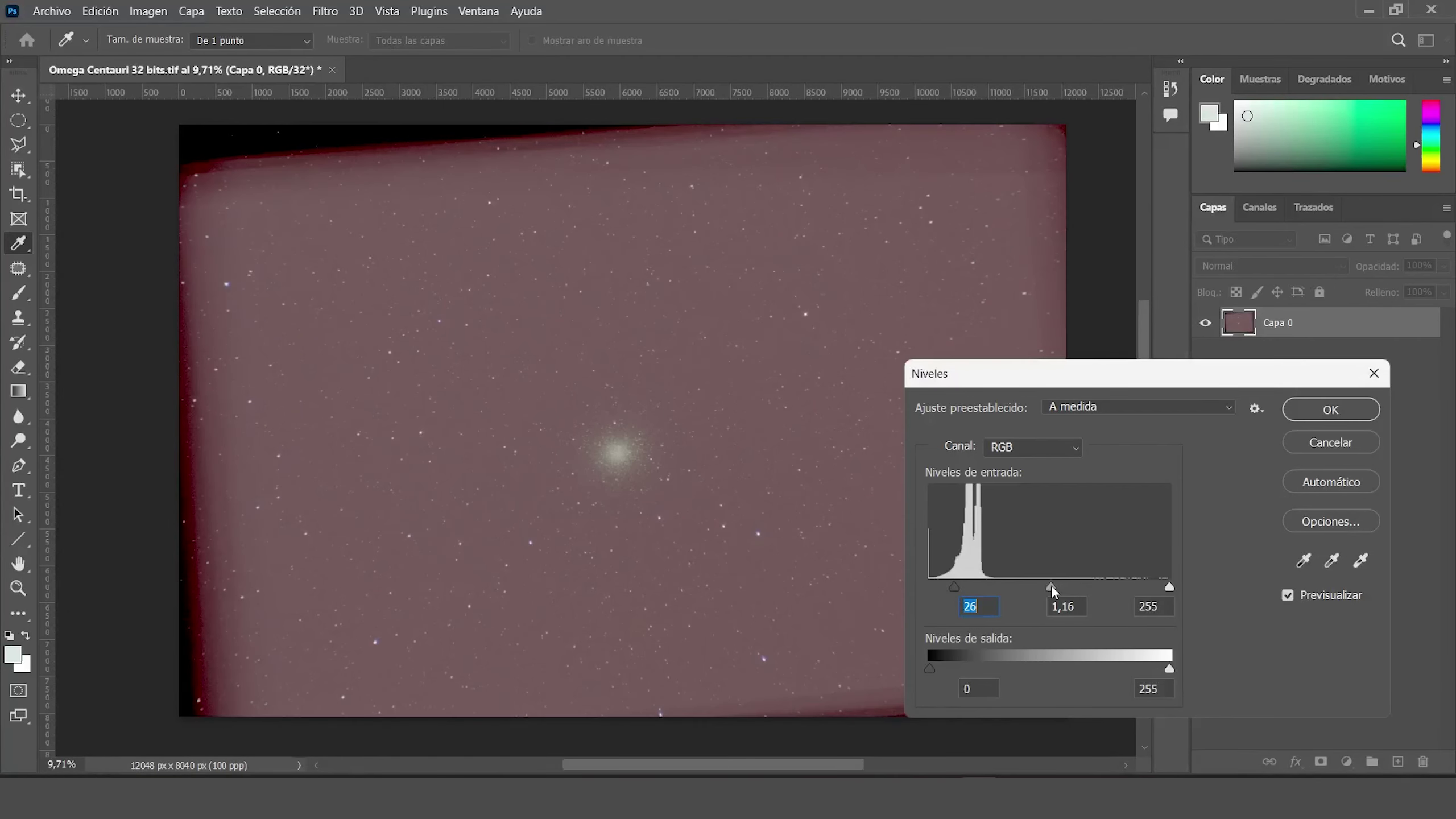
left_click(1329, 410)
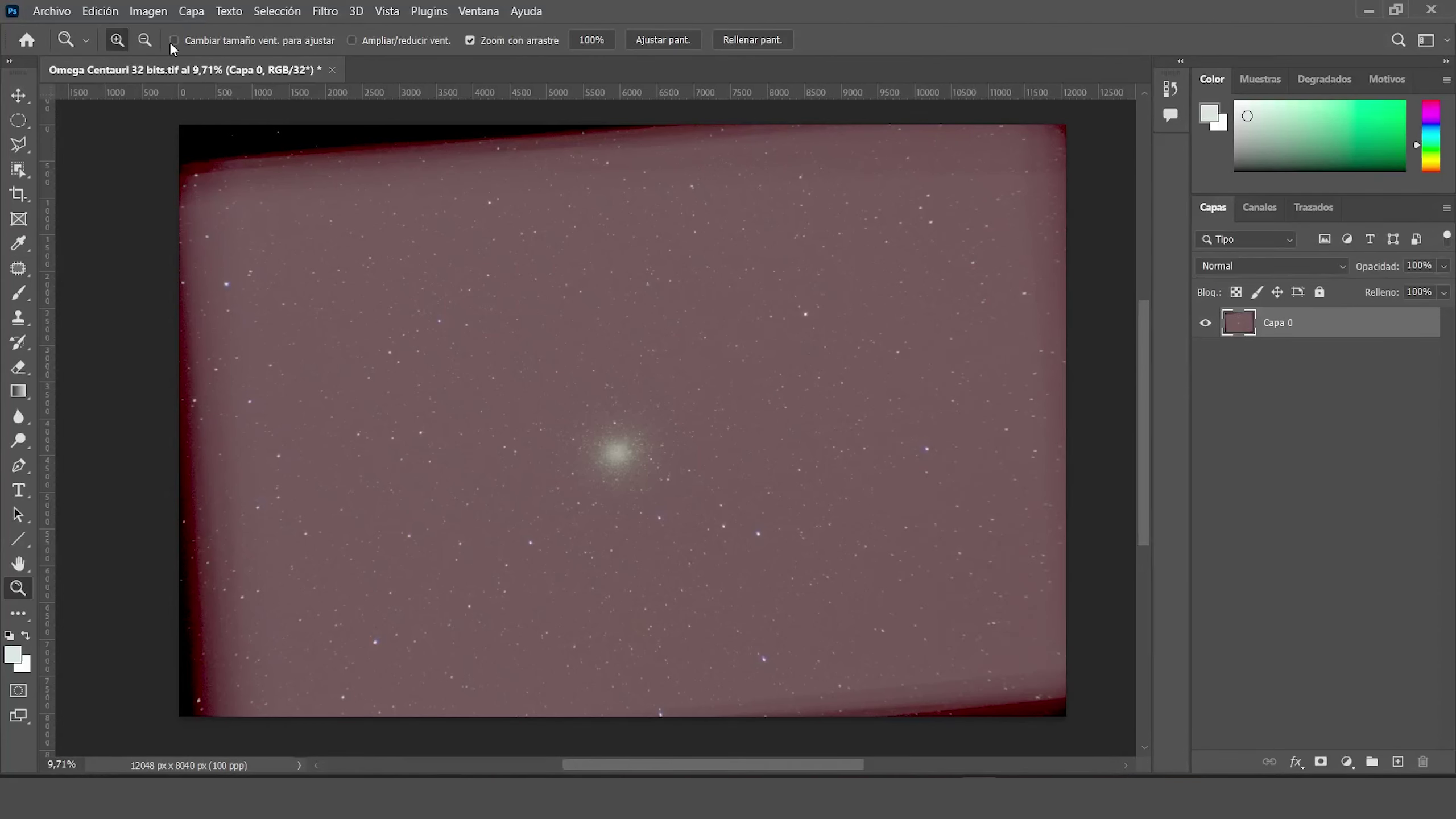
Convert the image to 16 bits per channel without merging layers.
left_click(144, 12)
mouse_move(167, 31)
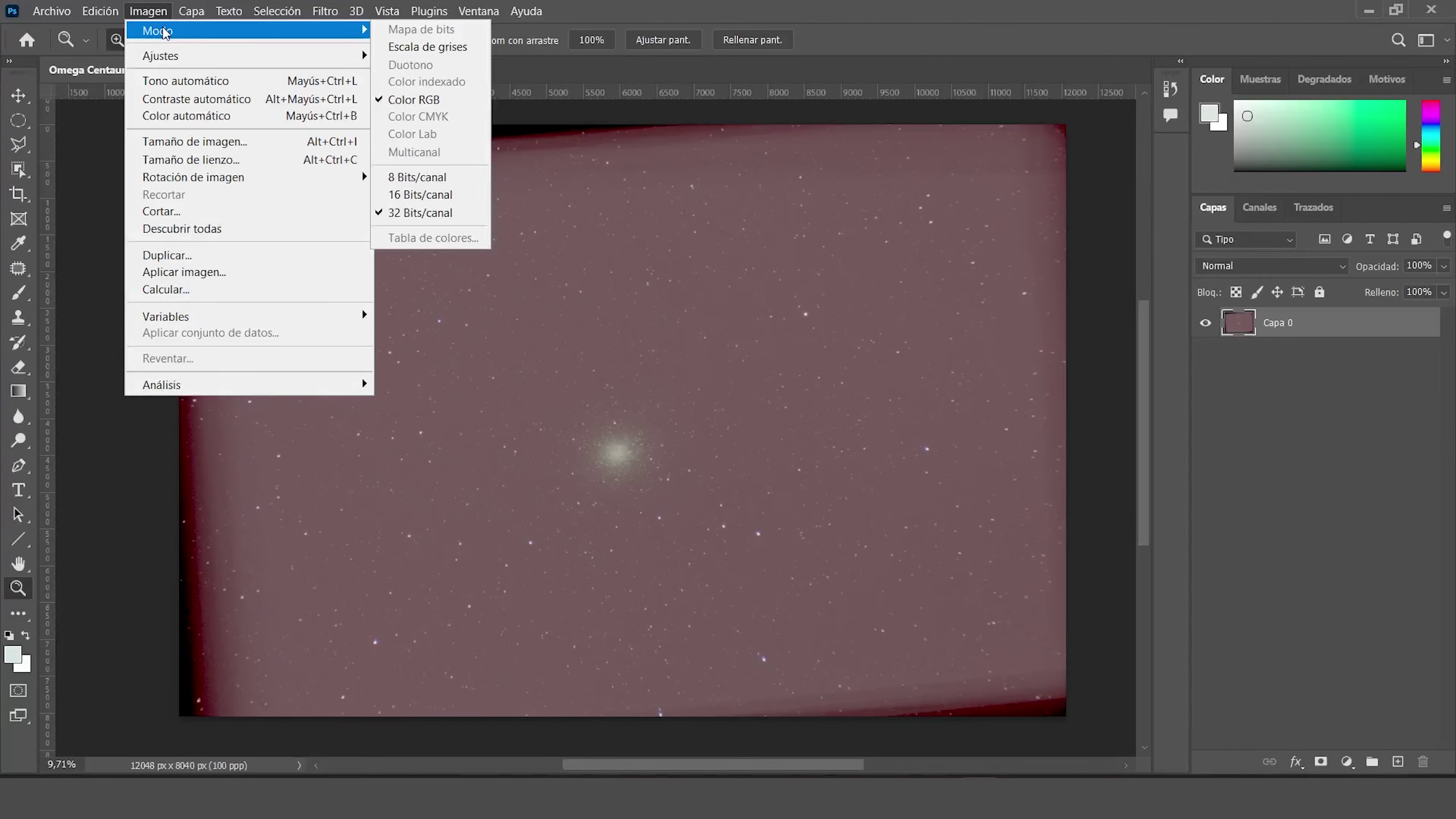
left_click(411, 198)
left_click(896, 323)
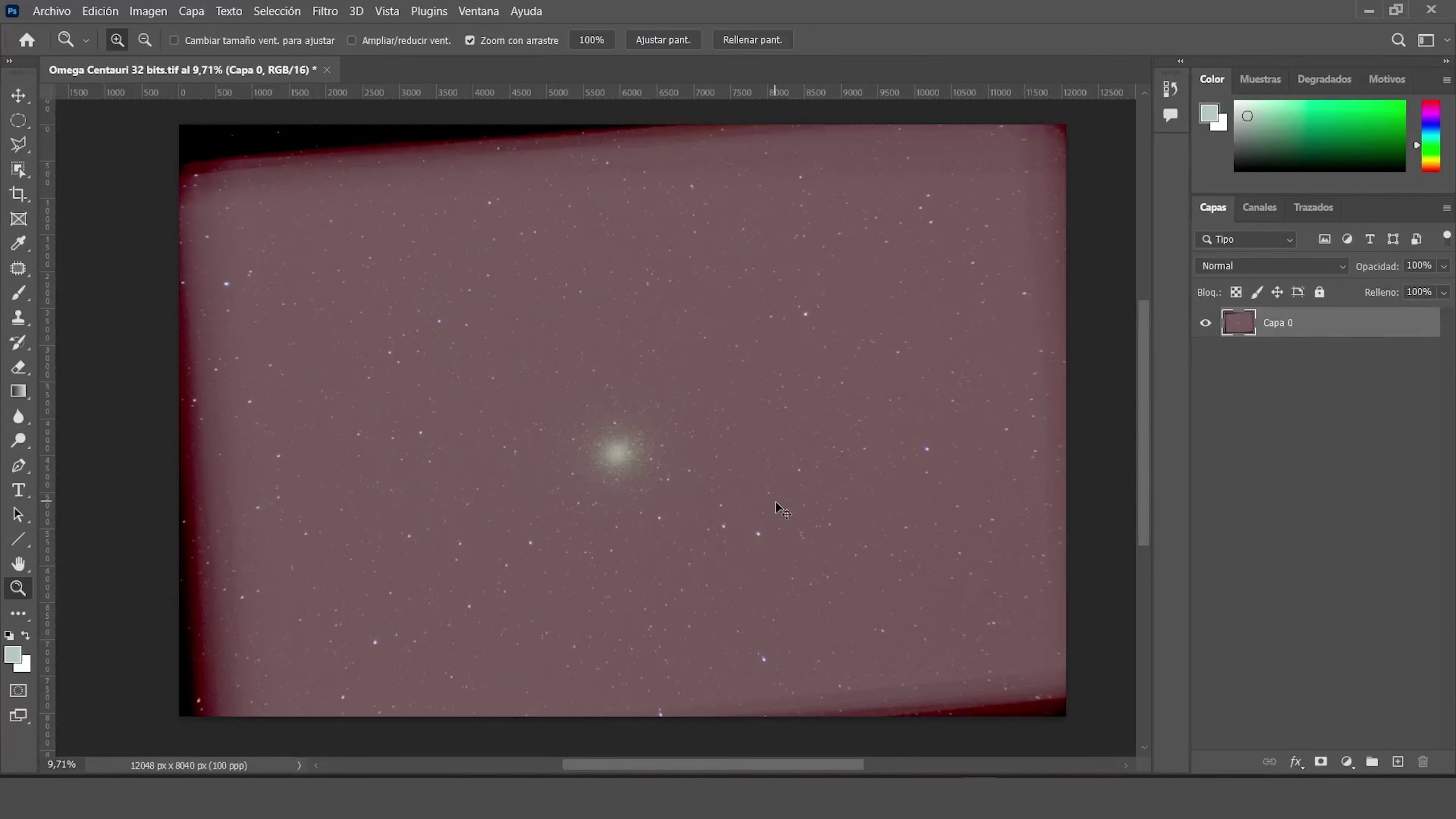
Darken the background with a Levels black point of about 72.
key("ctrl+l")
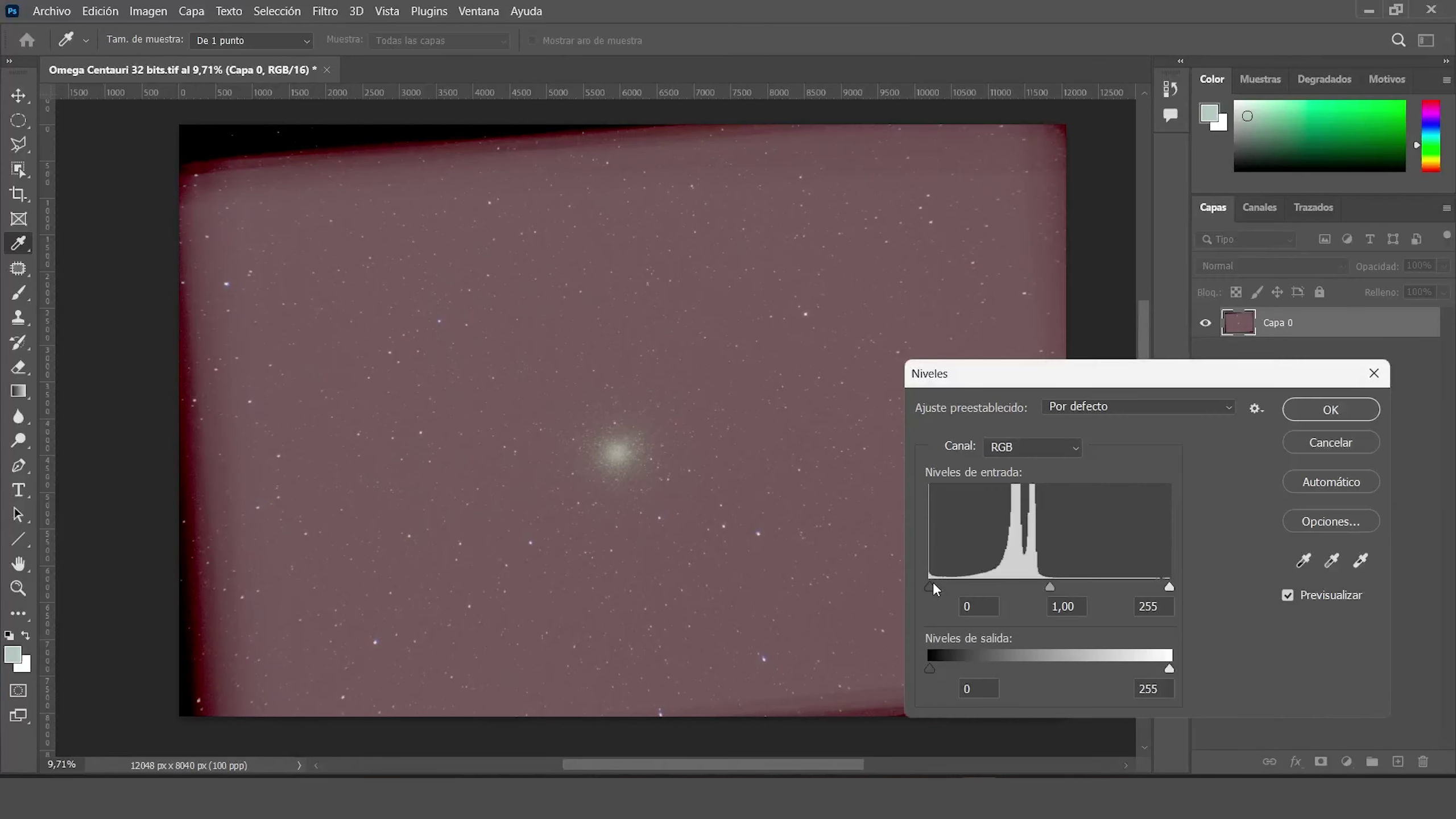
left_click_drag(932, 583, 1067, 587)
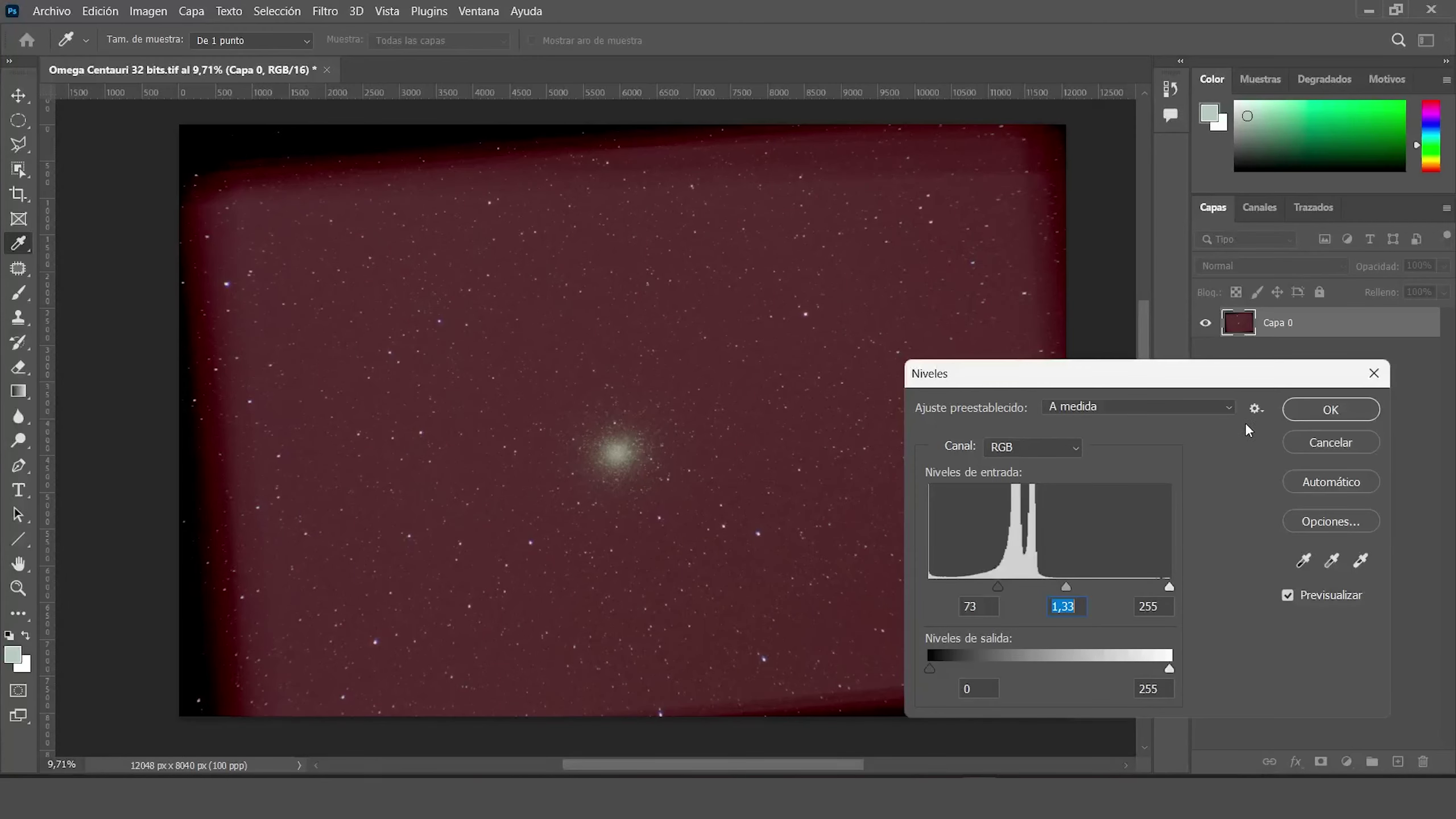
left_click(1329, 409)
key("z")
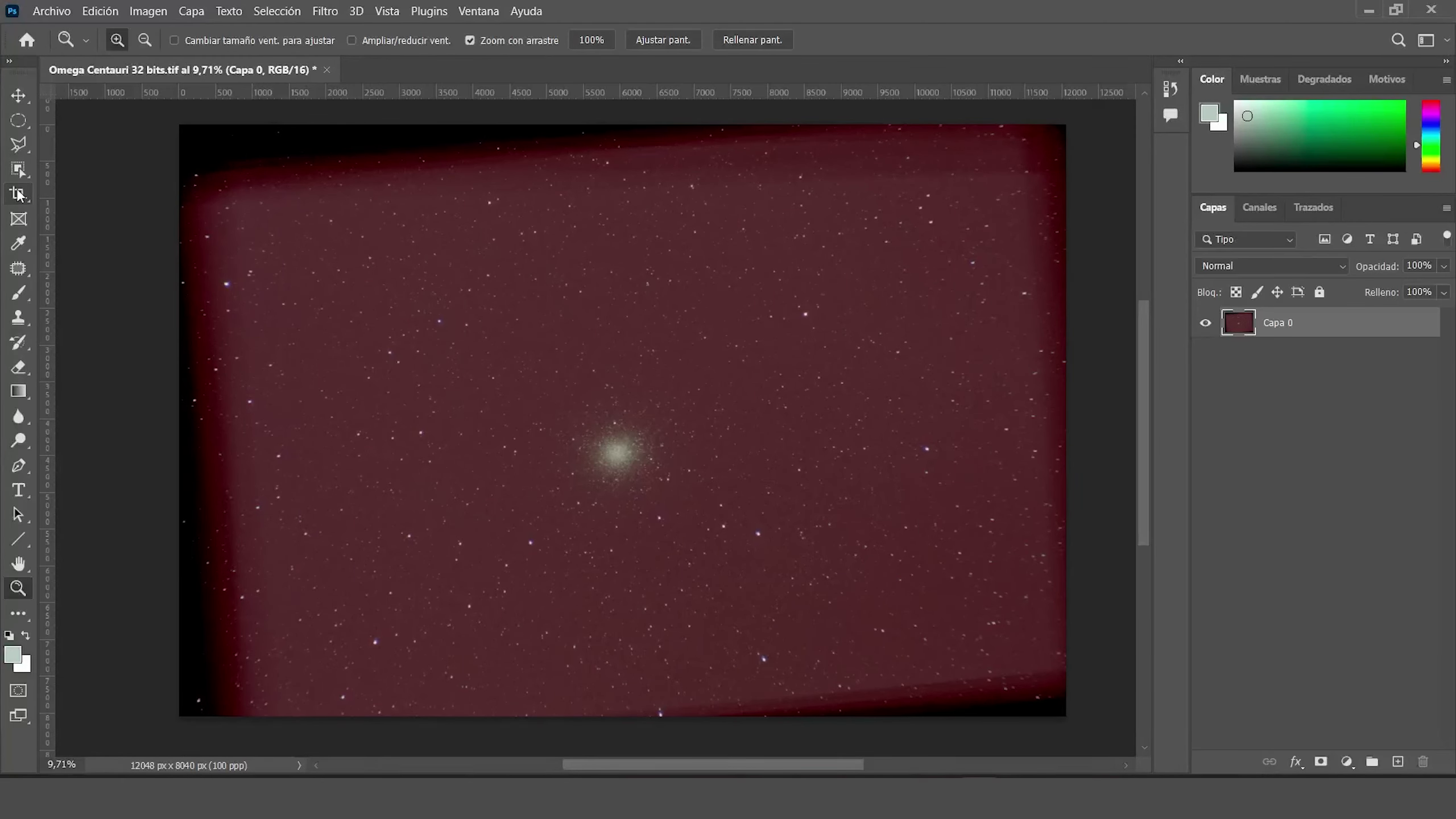
Straighten and crop the image to 9980 x 6619 px, trimming the uneven borders.
left_click(19, 195)
left_click_drag(132, 413, 121, 383)
left_click_drag(1094, 401, 1107, 369)
left_click_drag(622, 148, 623, 170)
left_click_drag(228, 427, 235, 429)
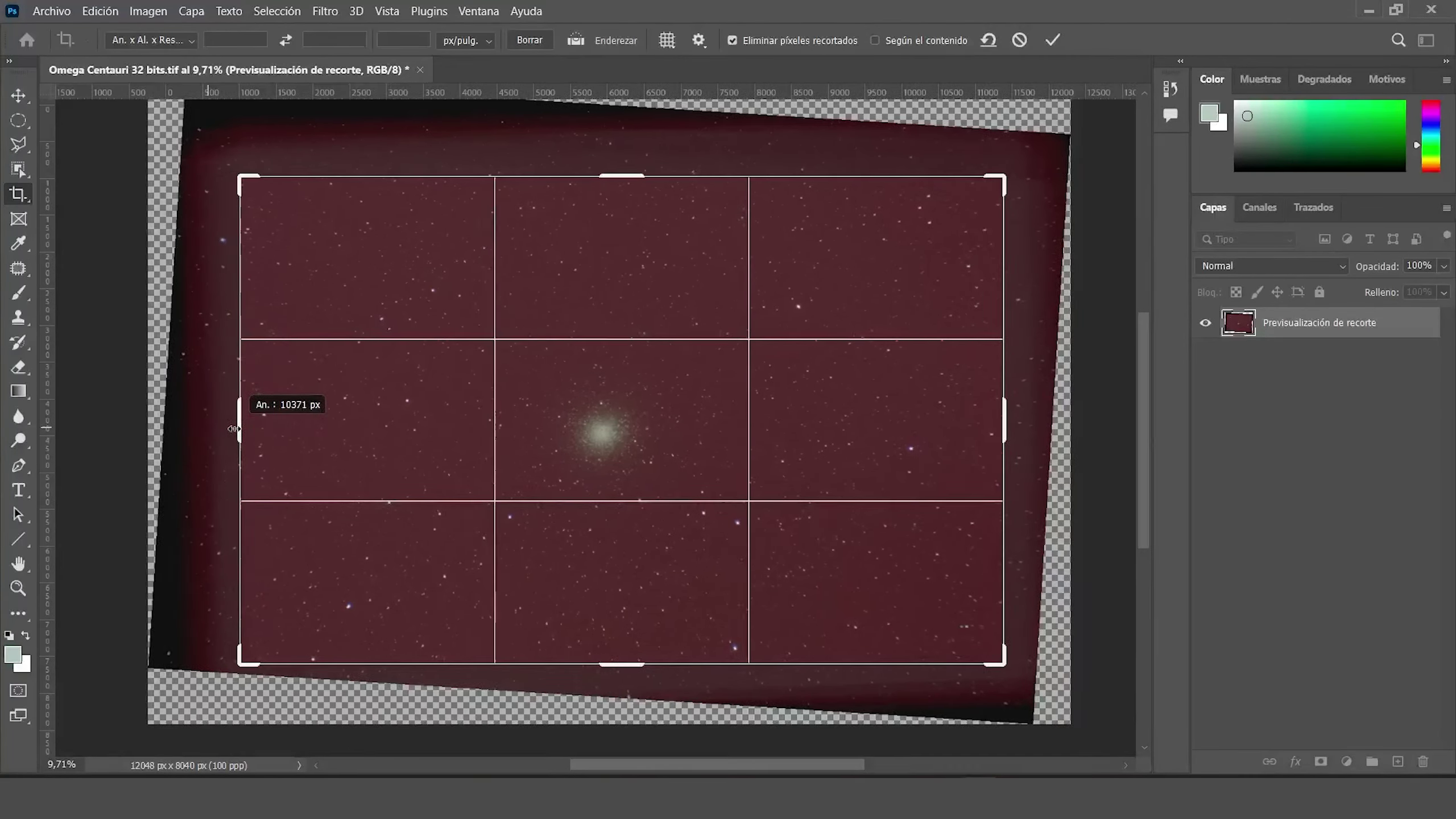
left_click_drag(1002, 418, 991, 410)
key("z")
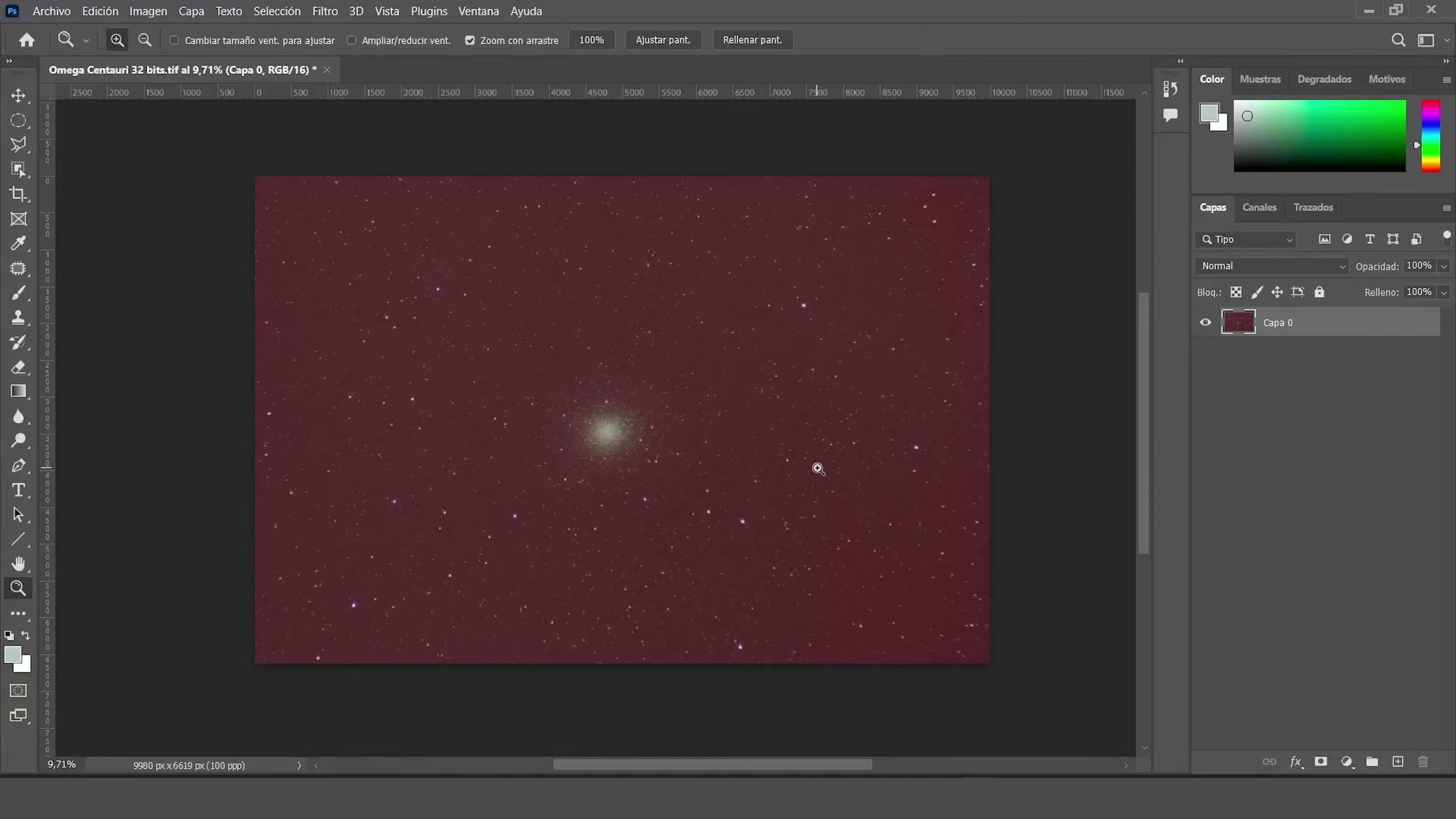
left_click_drag(815, 472, 829, 474)
key("ctrl+l")
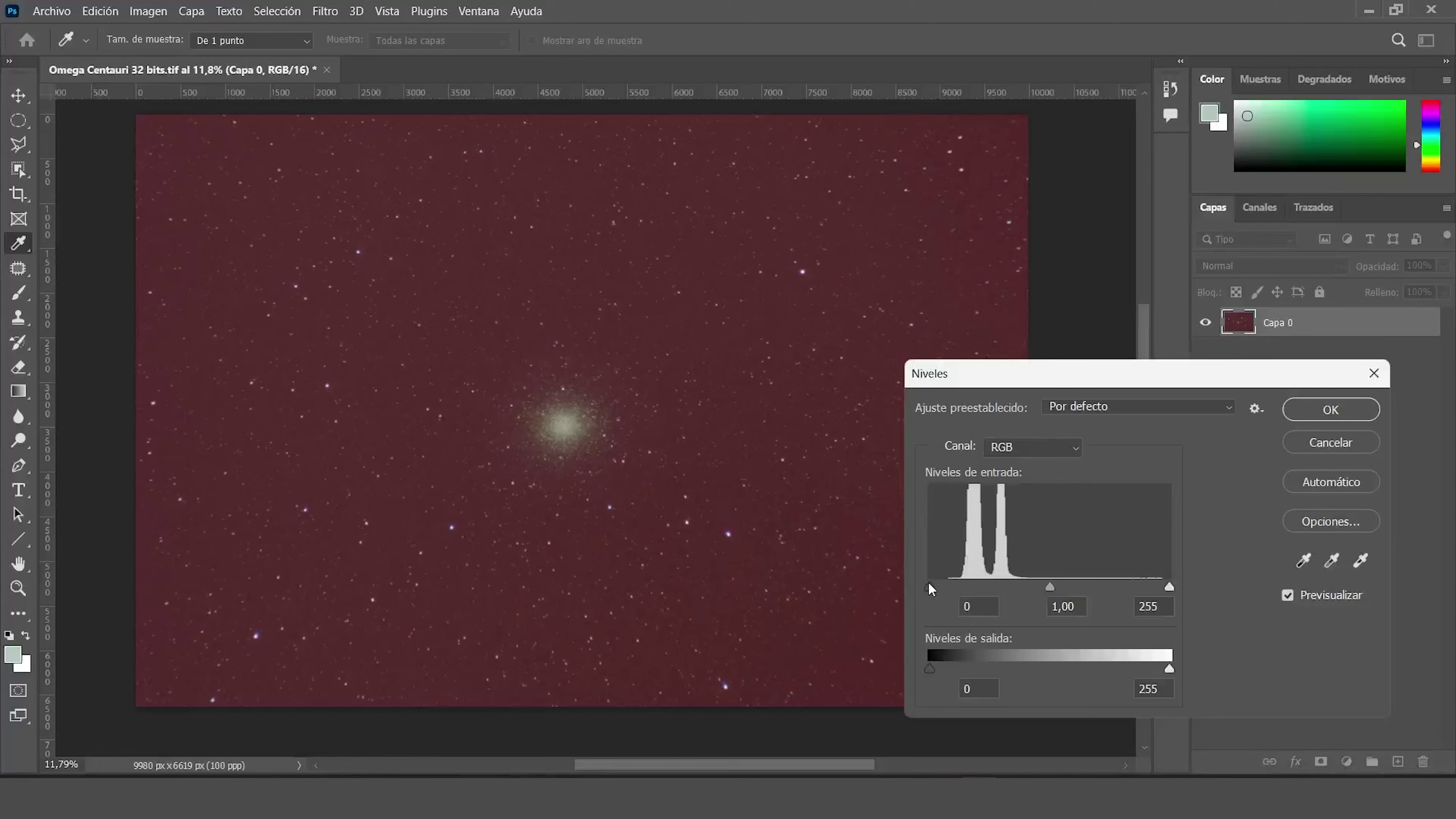
In Levels, raise the red, green and blue black points to about 30, 29 and 30.
left_click(1009, 452)
left_click(998, 483)
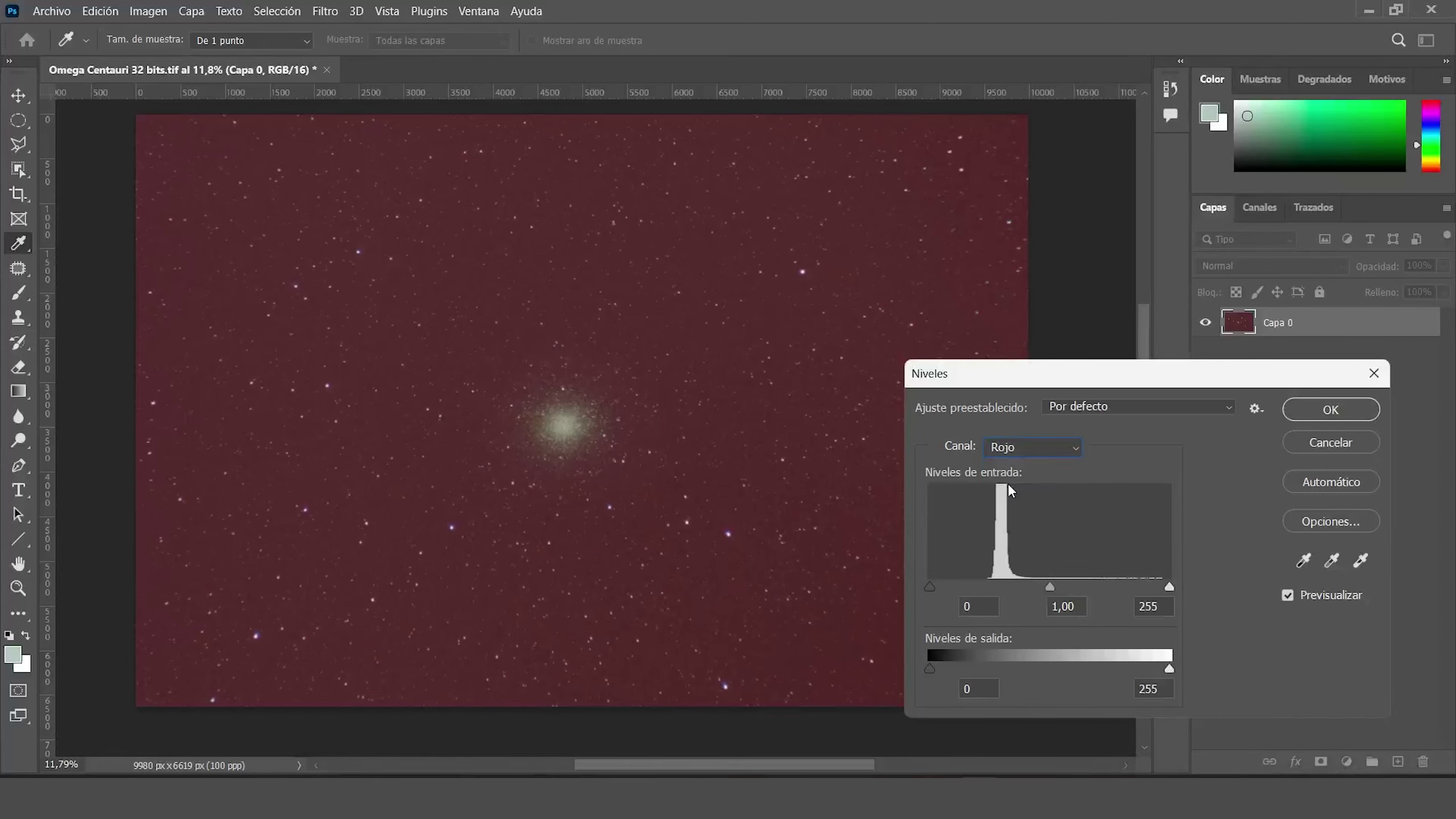
left_click_drag(930, 587, 989, 606)
left_click(989, 606)
left_click(997, 453)
left_click(1009, 501)
left_click_drag(929, 587, 956, 593)
left_click(1032, 447)
left_click(1009, 515)
left_click_drag(929, 586, 959, 591)
double_click(972, 606)
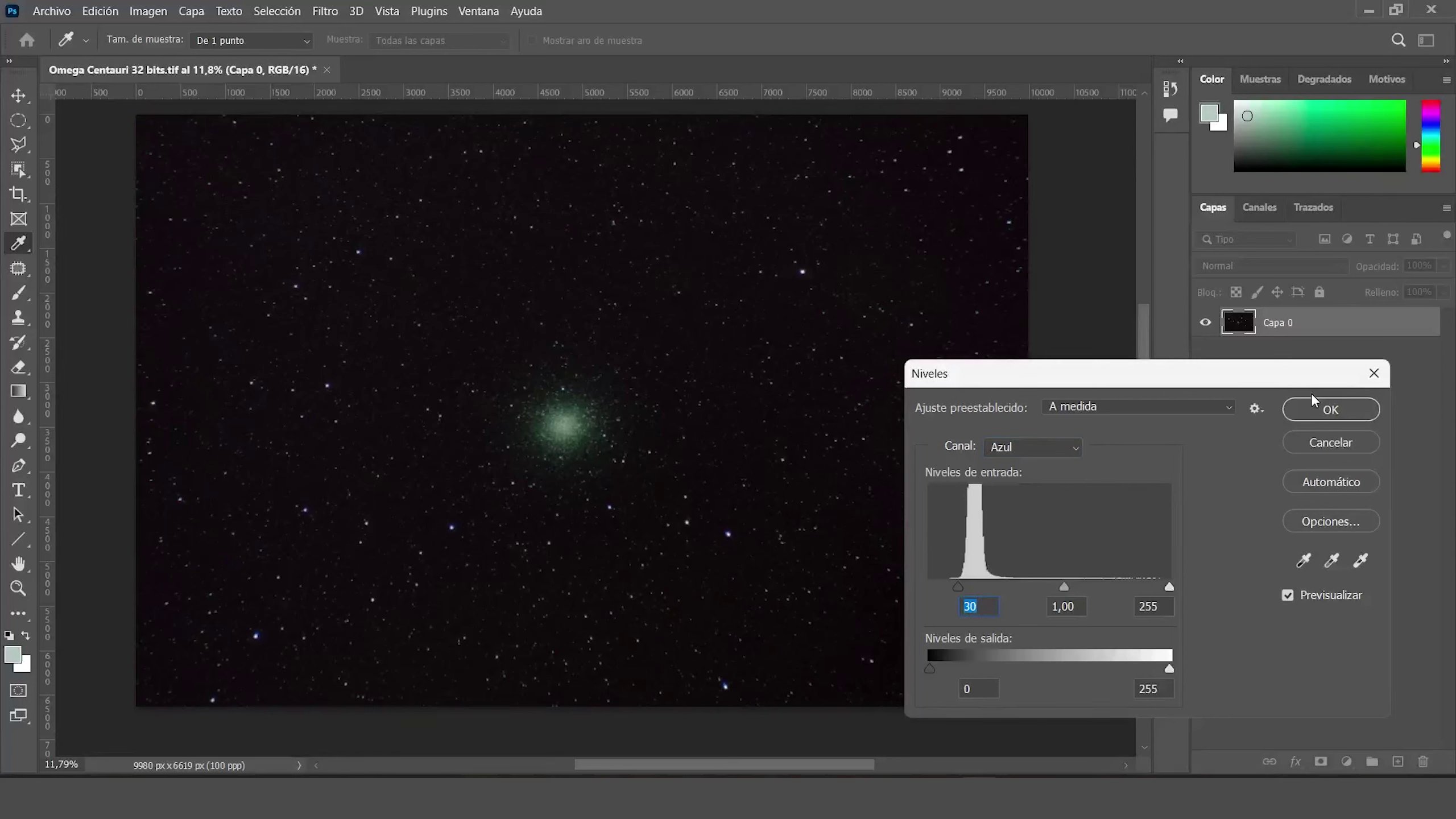
left_click(1330, 410)
key("z")
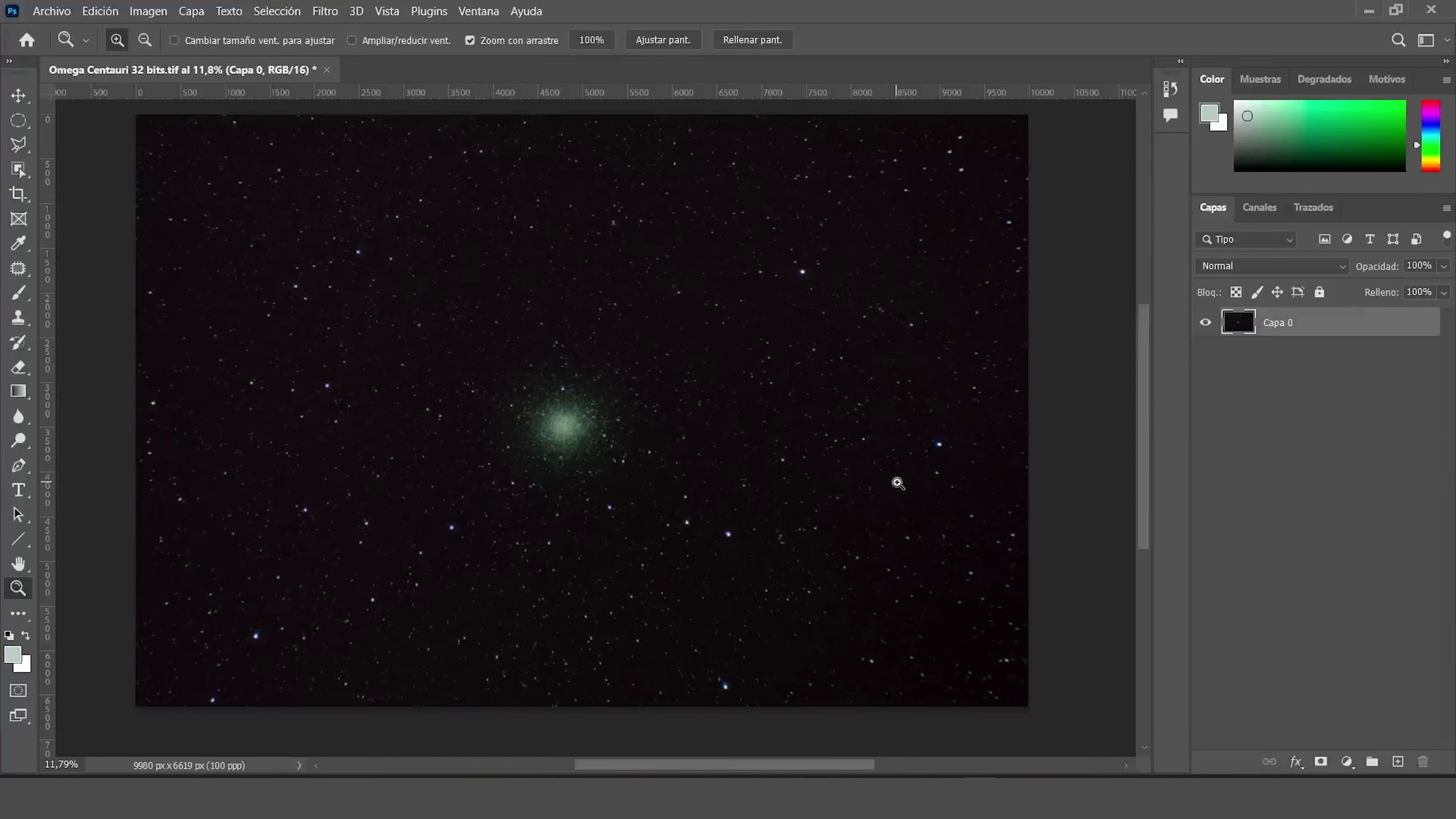
Apply Levels with RGB midtones 1.39, red black point 5 and red midtones 1.12.
key("ctrl+l")
left_click_drag(1049, 587, 1021, 597)
left_click(1019, 452)
left_click(1031, 485)
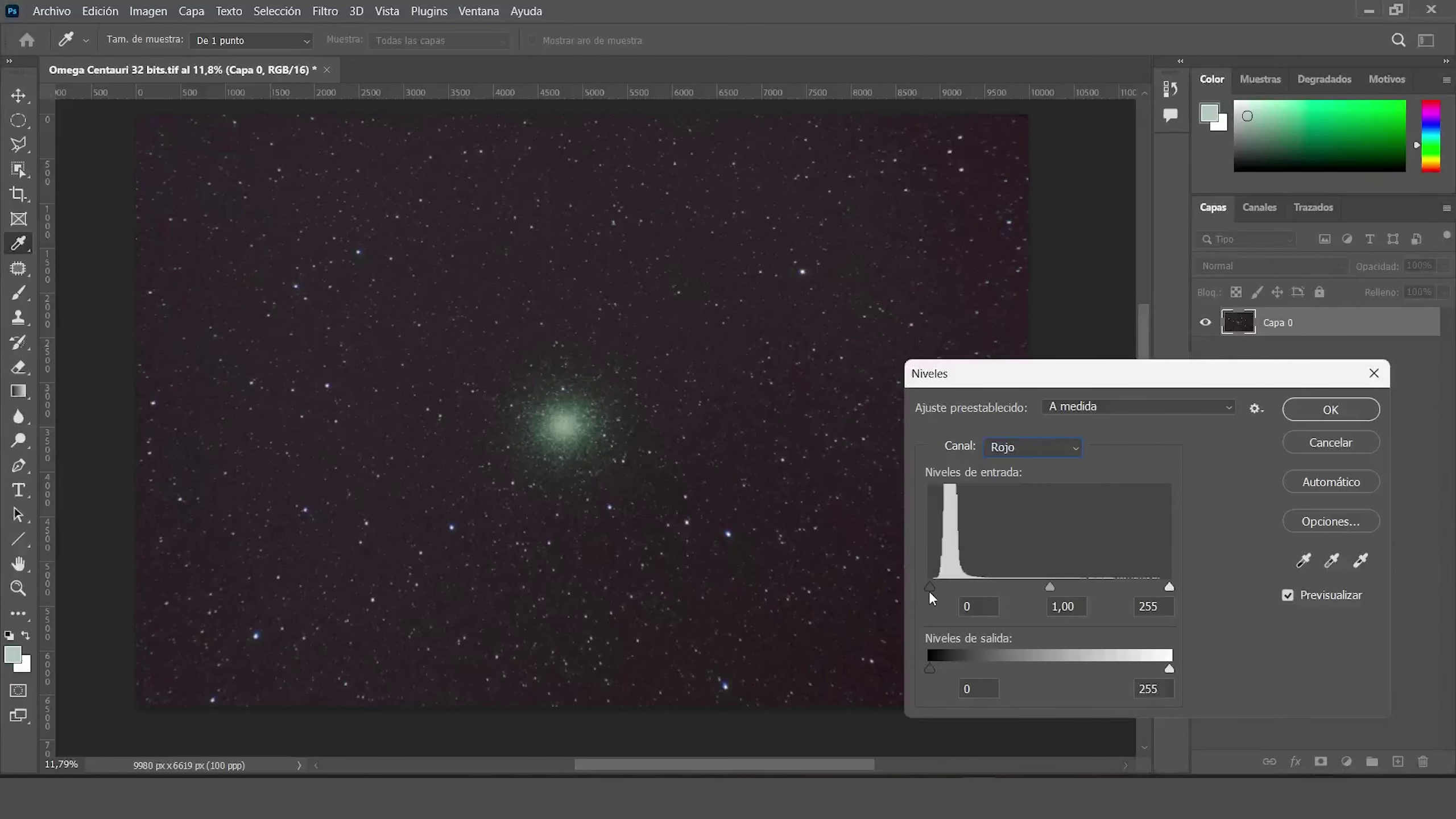
left_click_drag(1056, 591, 1044, 588)
left_click_drag(930, 586, 935, 591)
left_click(1348, 406)
key("z")
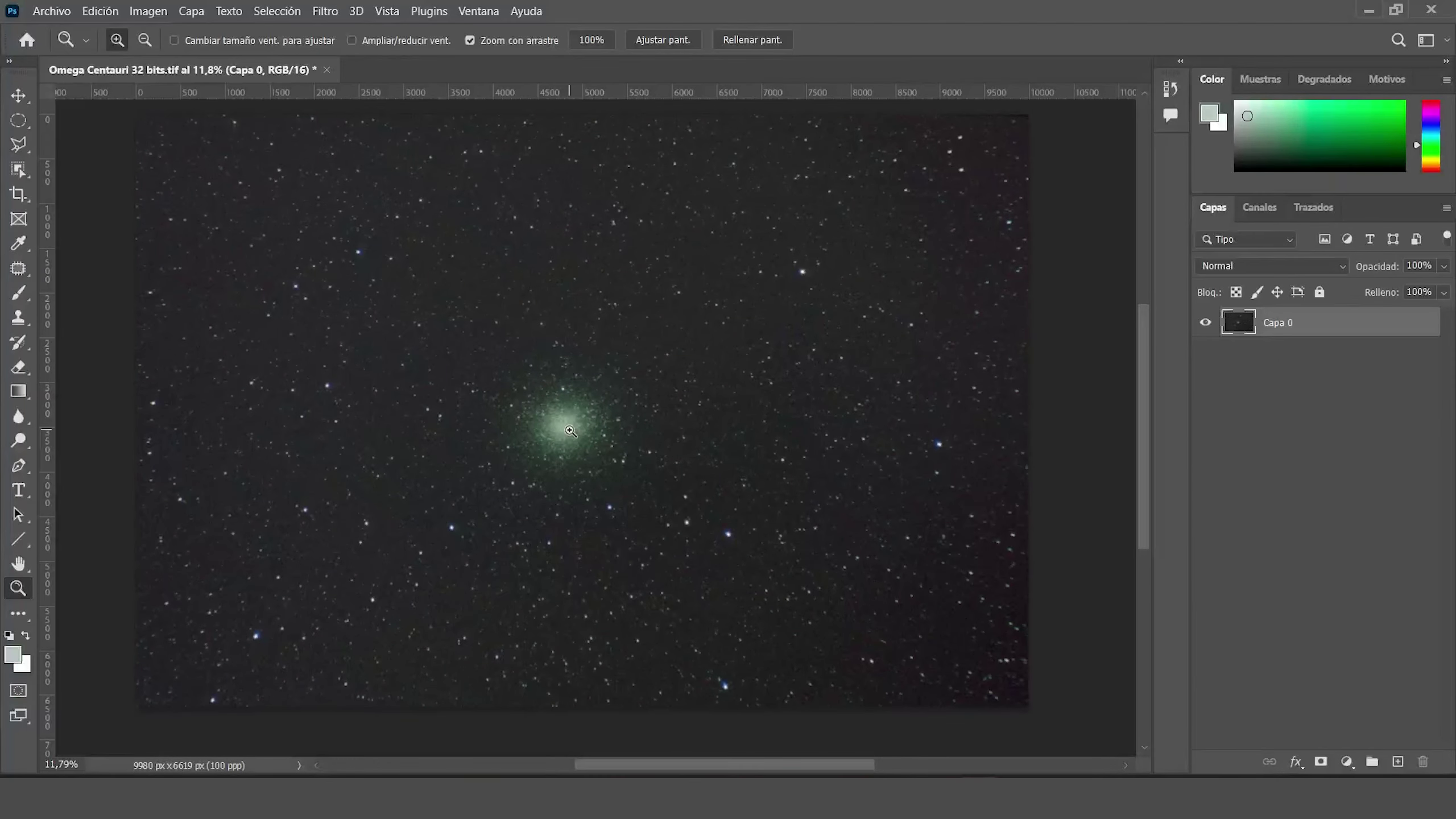
left_click_drag(573, 442, 544, 402)
left_click_drag(774, 330, 562, 445)
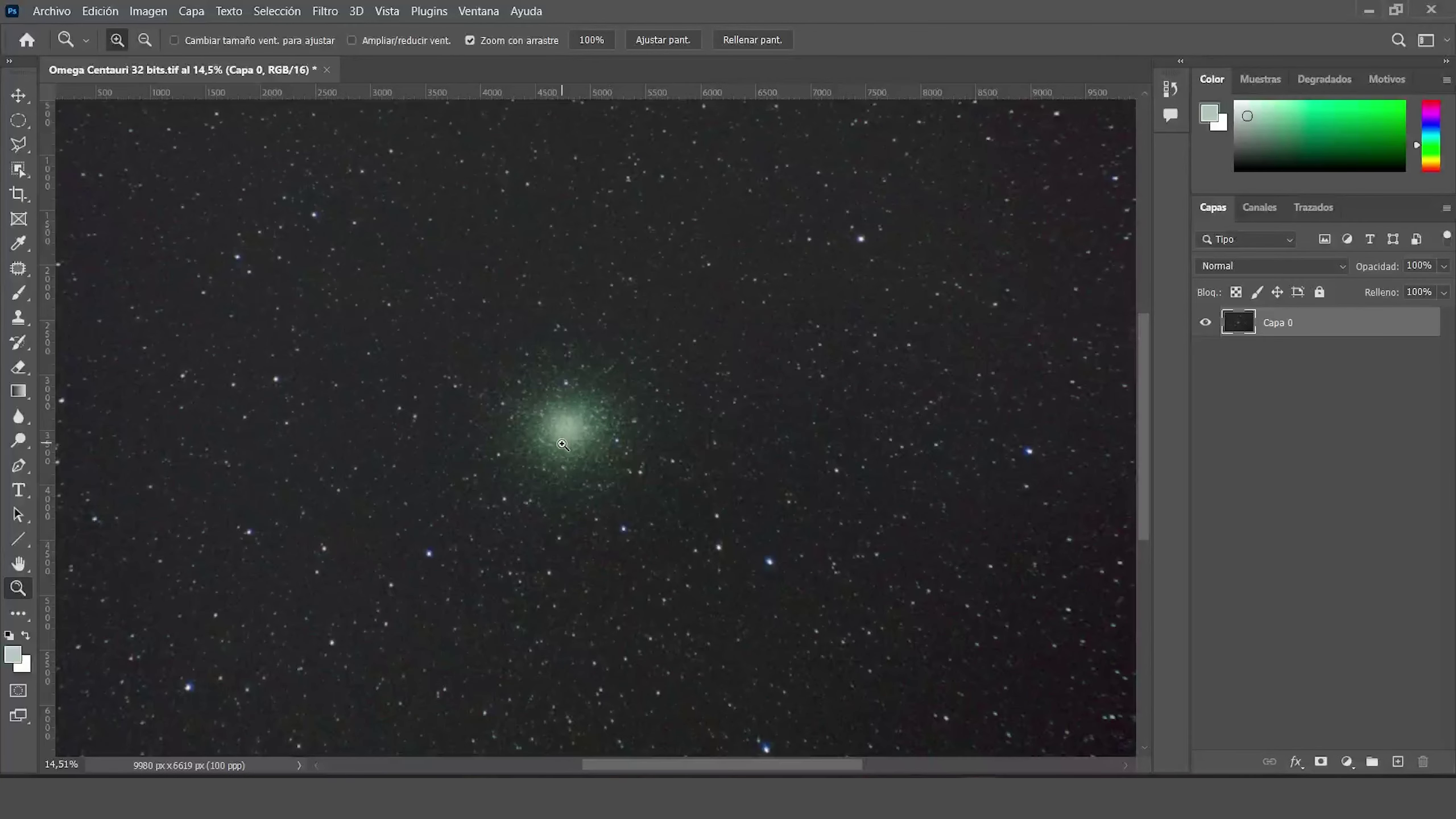
Save the image as the ZIP-compressed TIFF estirado.tif.
left_click(57, 11)
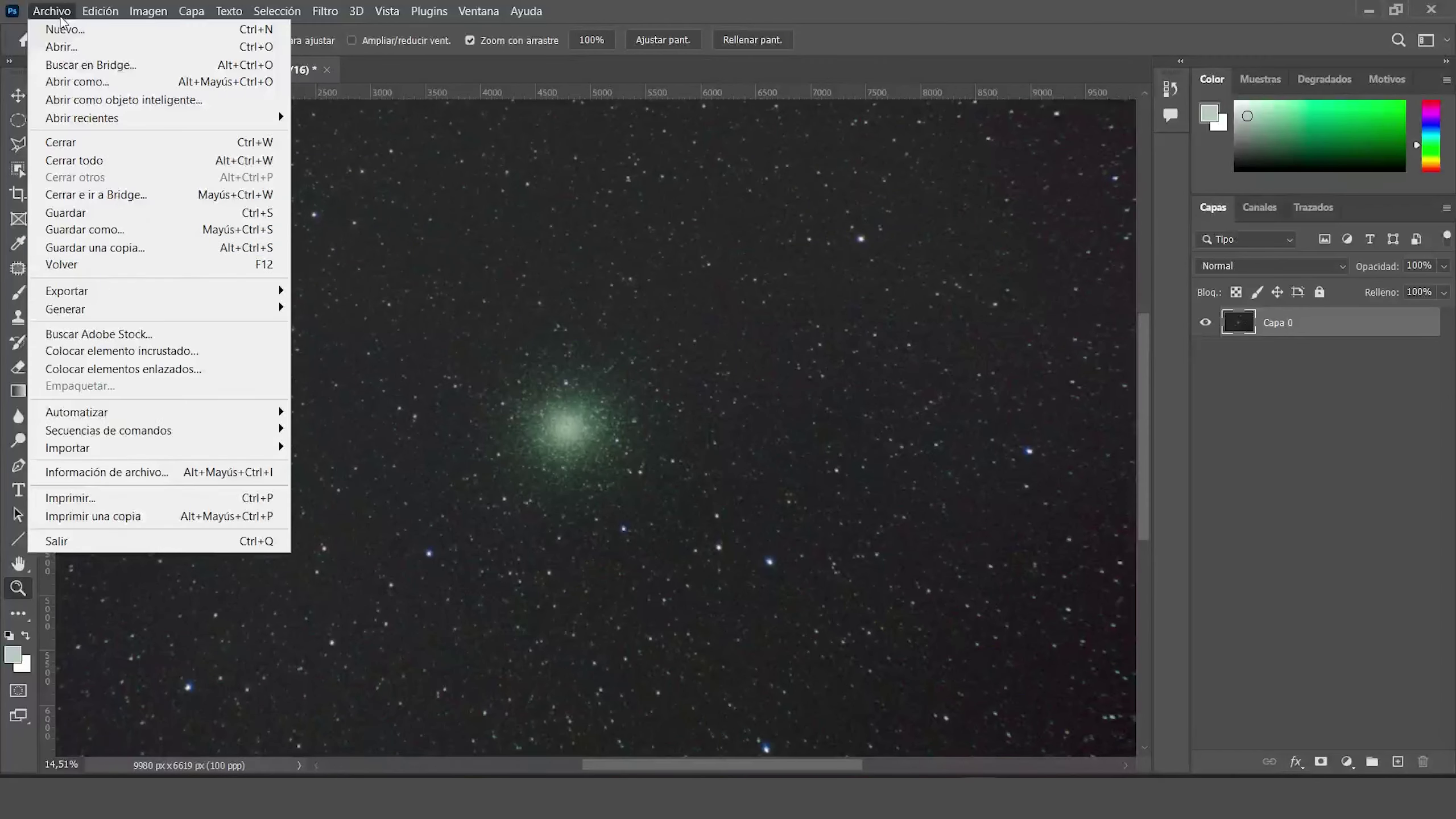
left_click(221, 231)
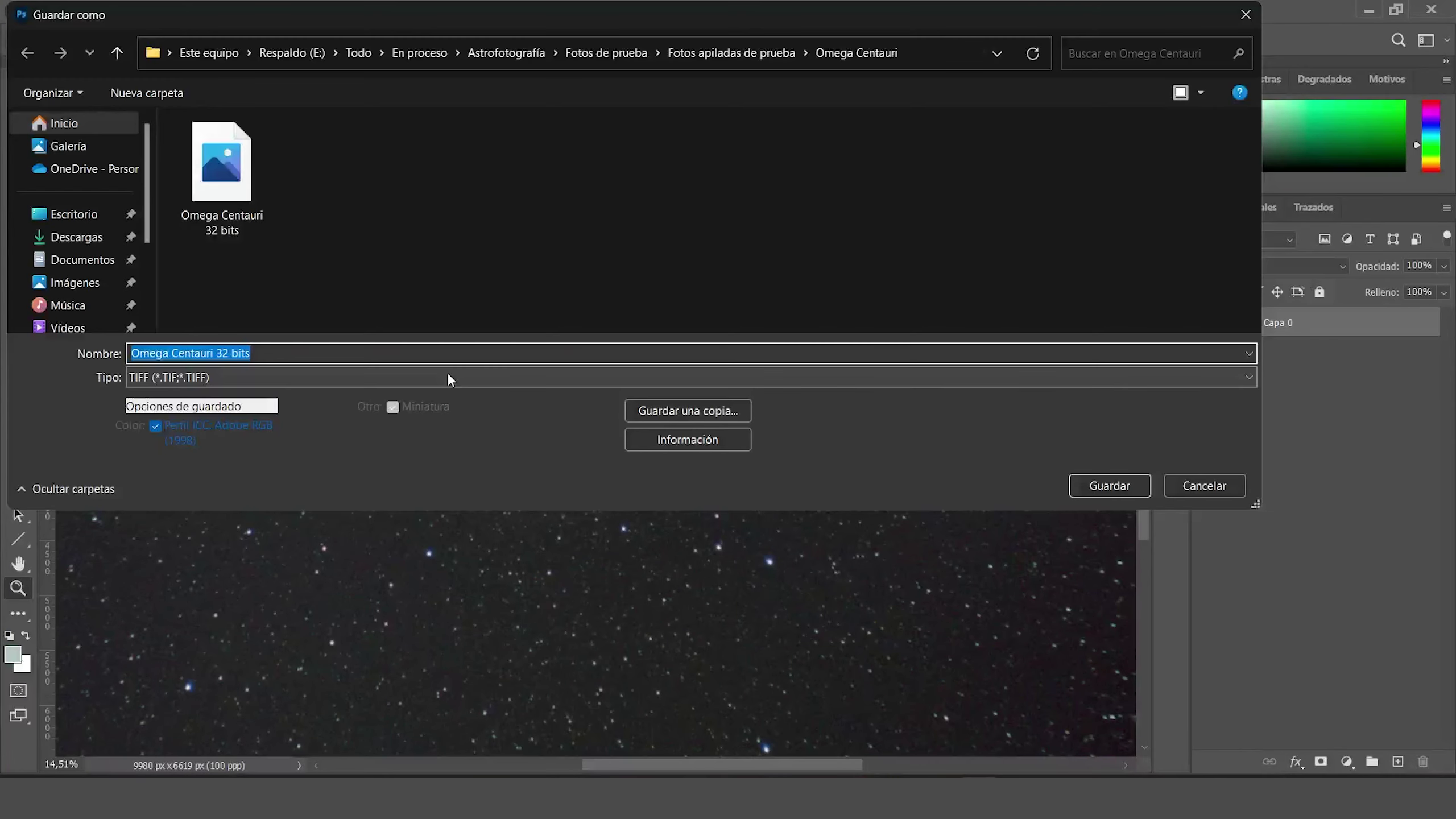
type("estirado")
key("Return")
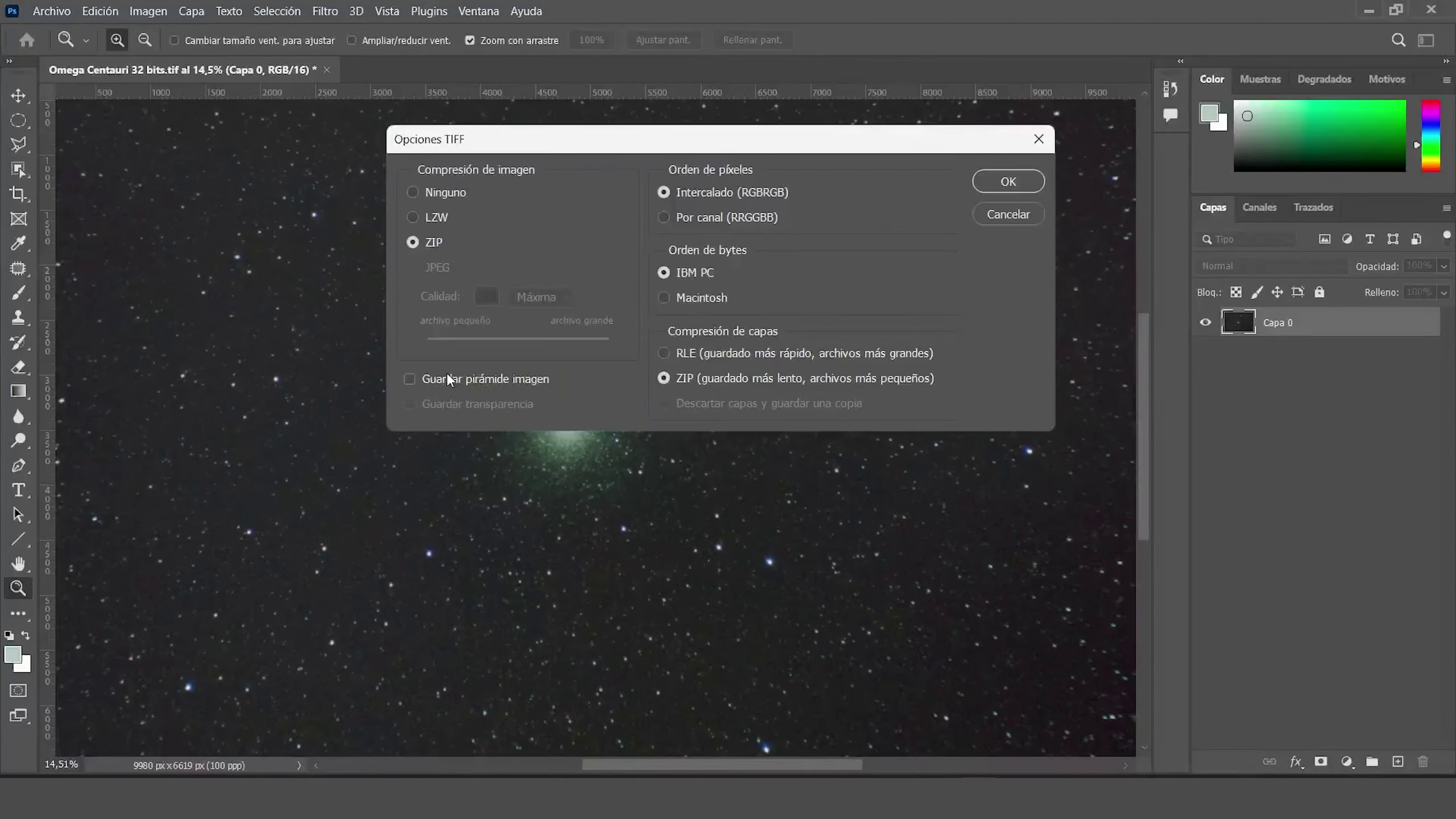
key("Return")
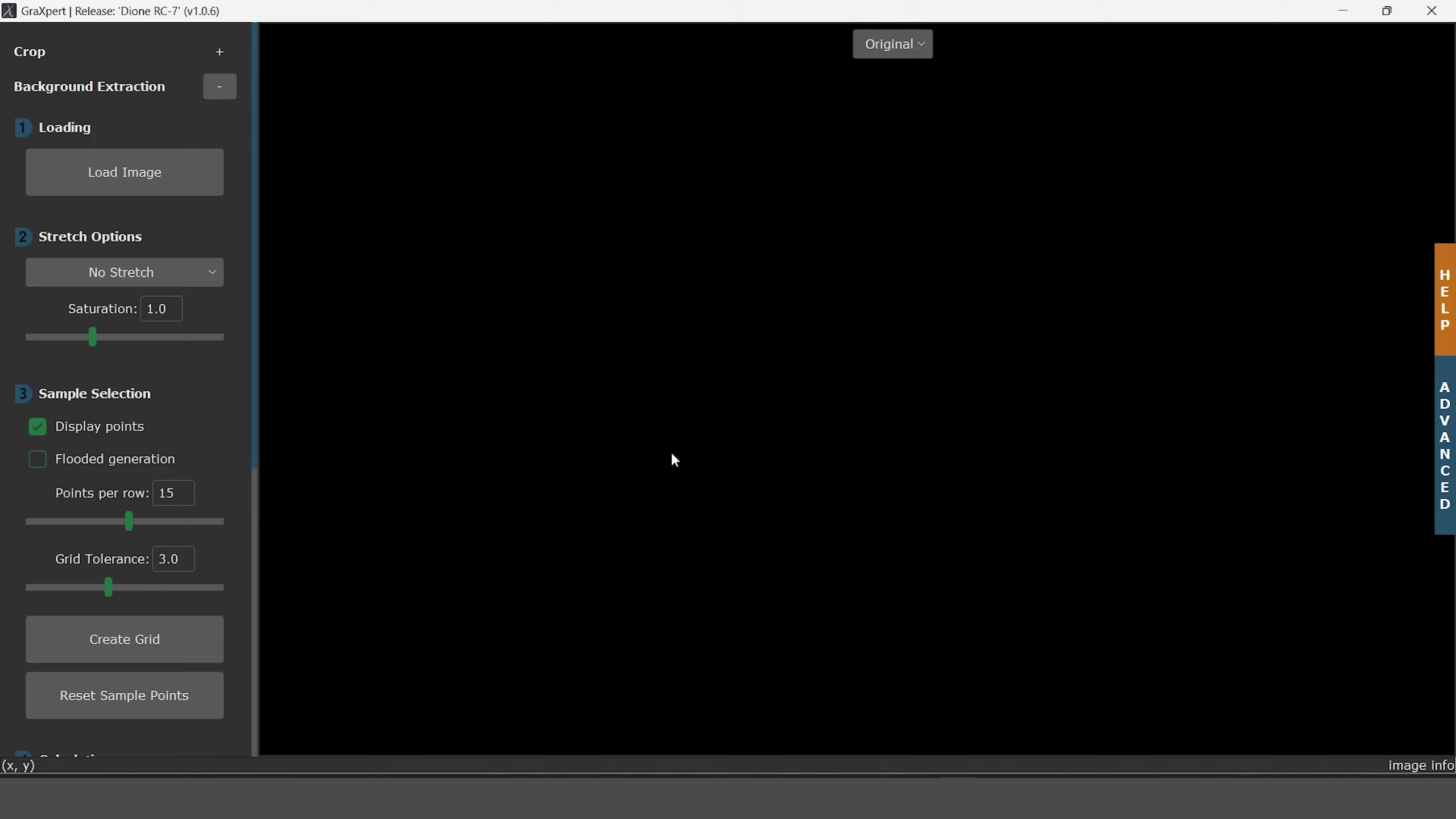
Load estirado.tif from the Omega Centauri folder into GraXpert.
left_click(170, 181)
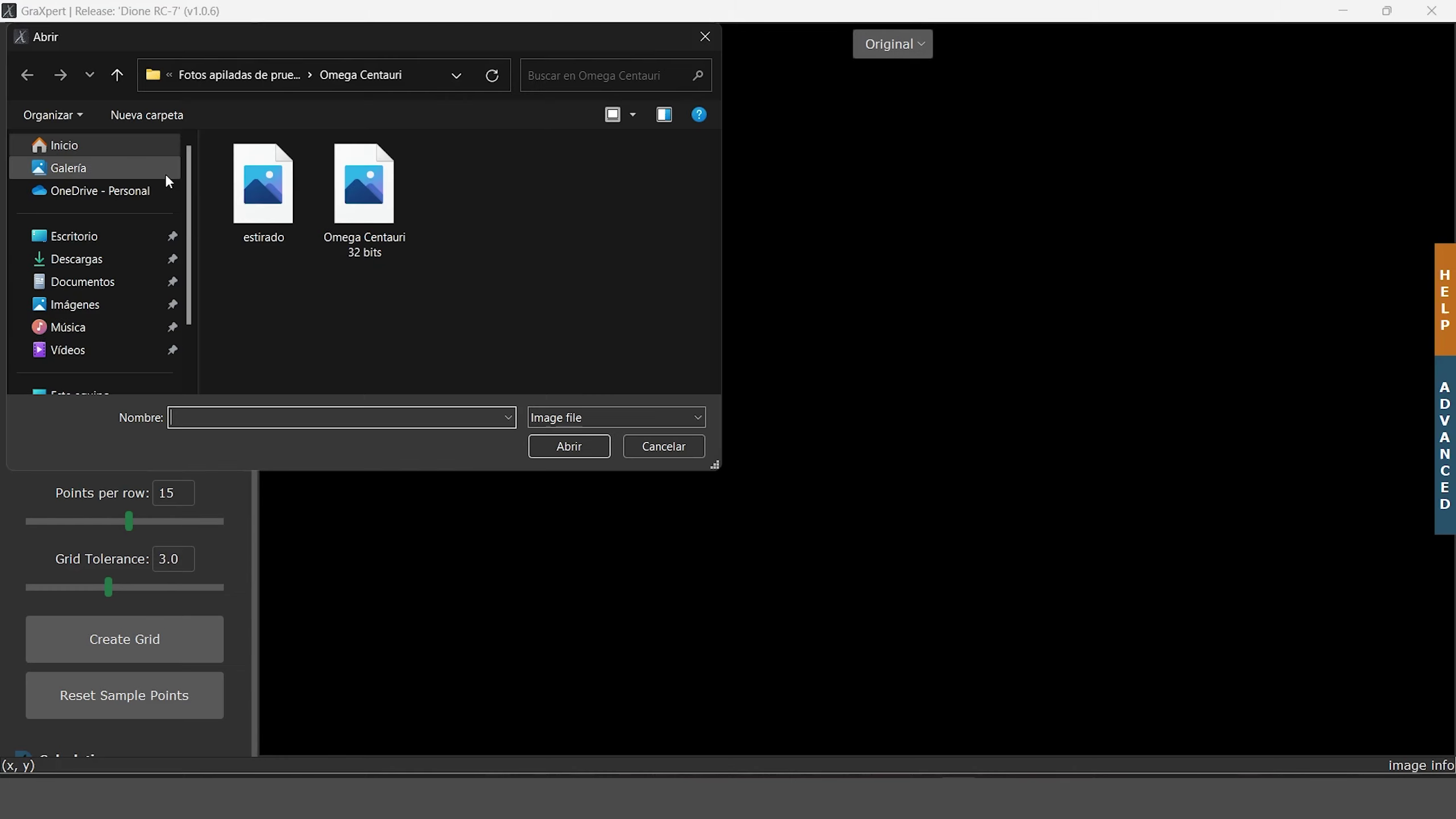
left_click(254, 205)
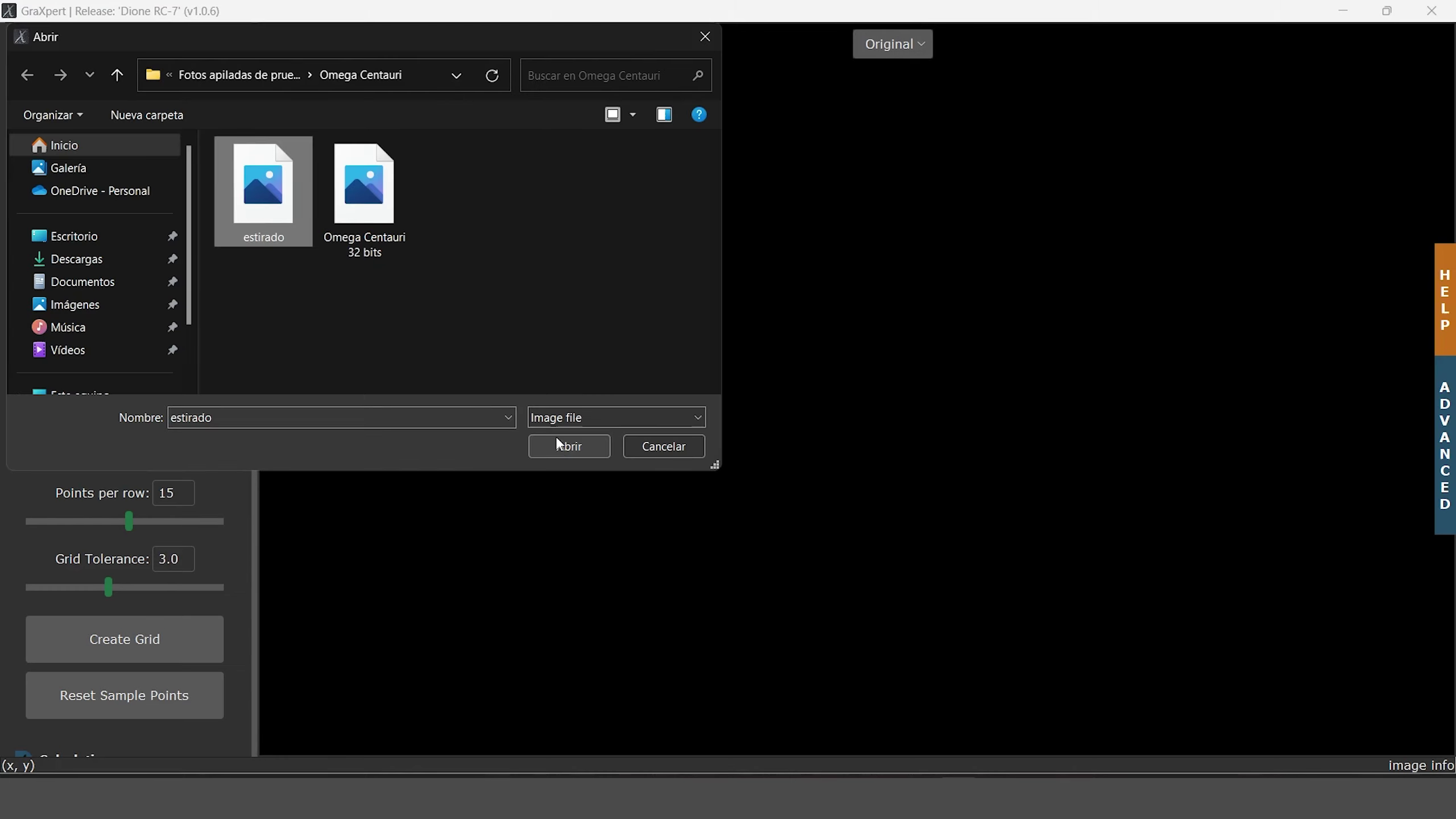
left_click(564, 448)
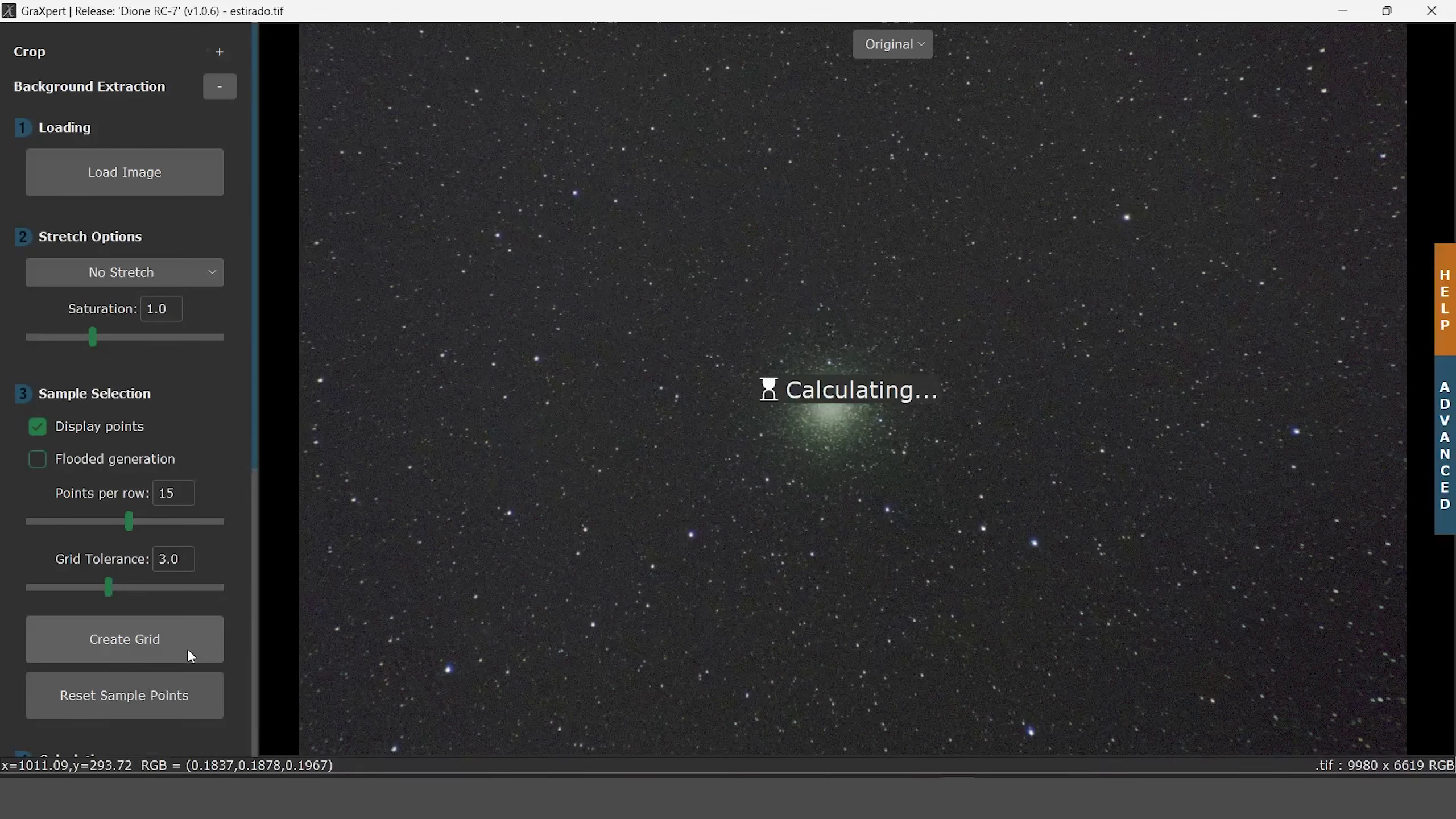
Calculate the background model, then compare the Original and Processed views.
scroll(191, 647, "down", 5)
scroll(191, 645, "down", 1)
left_click(168, 497)
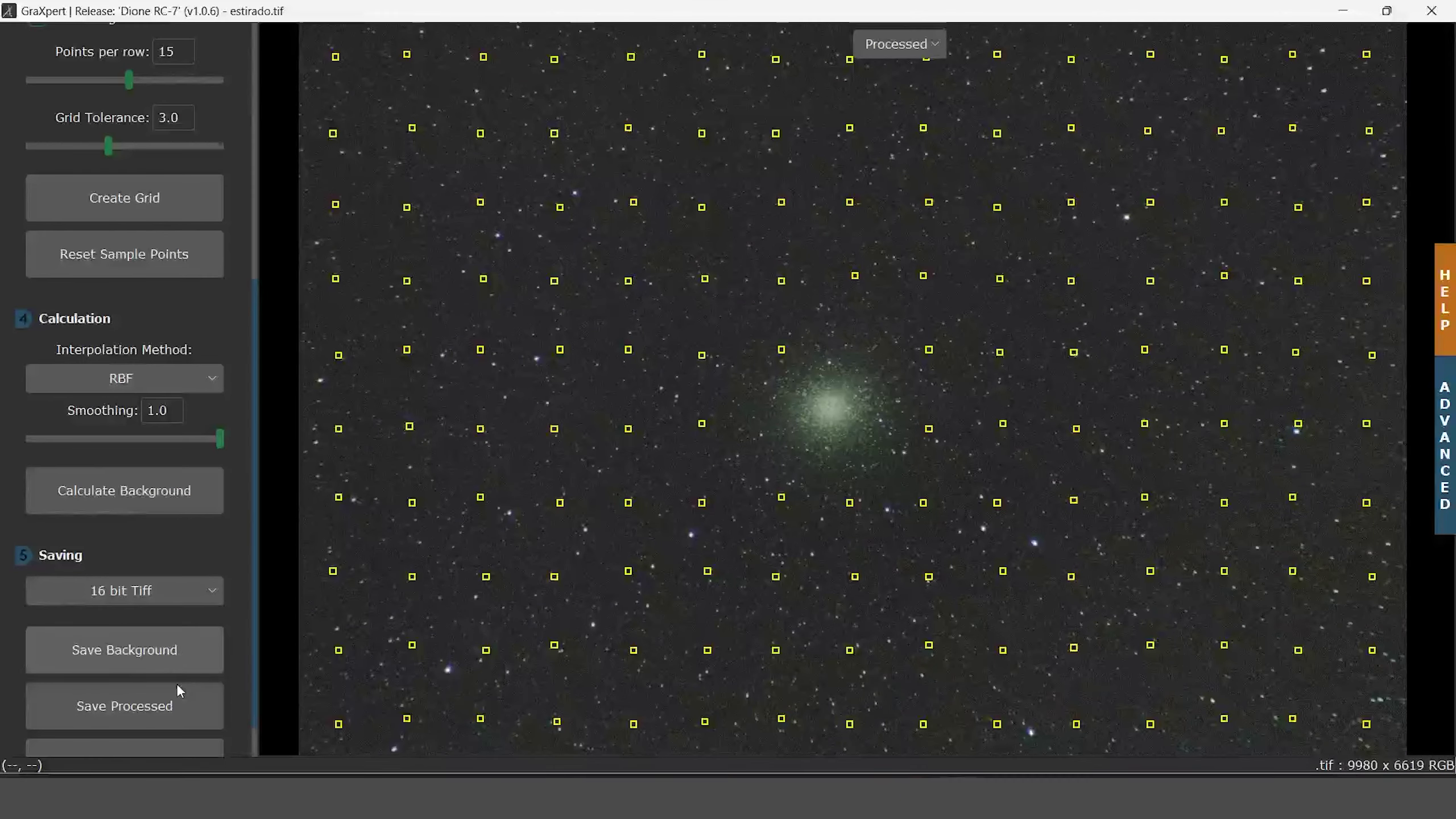
left_click(158, 266)
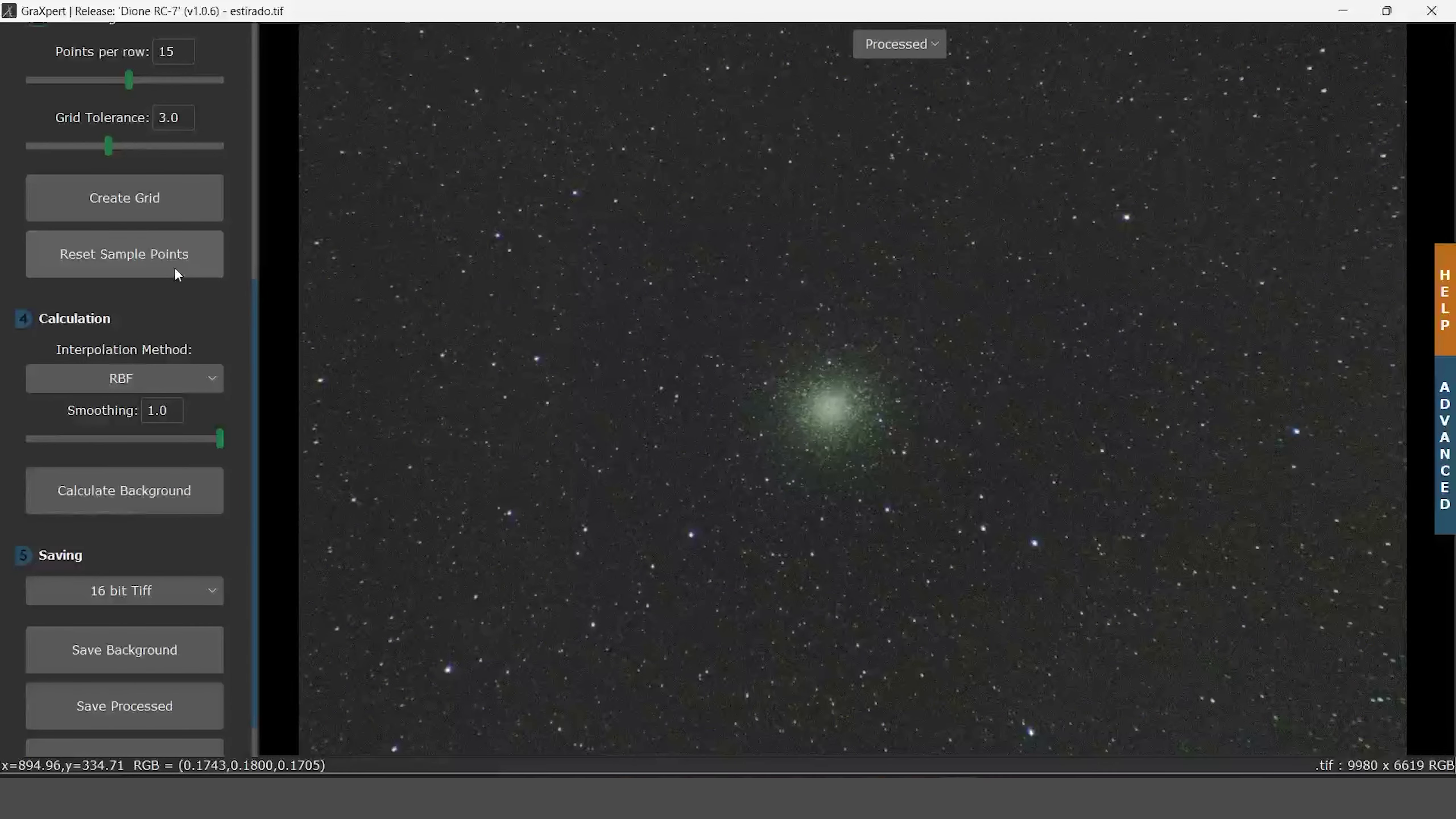
left_click(885, 44)
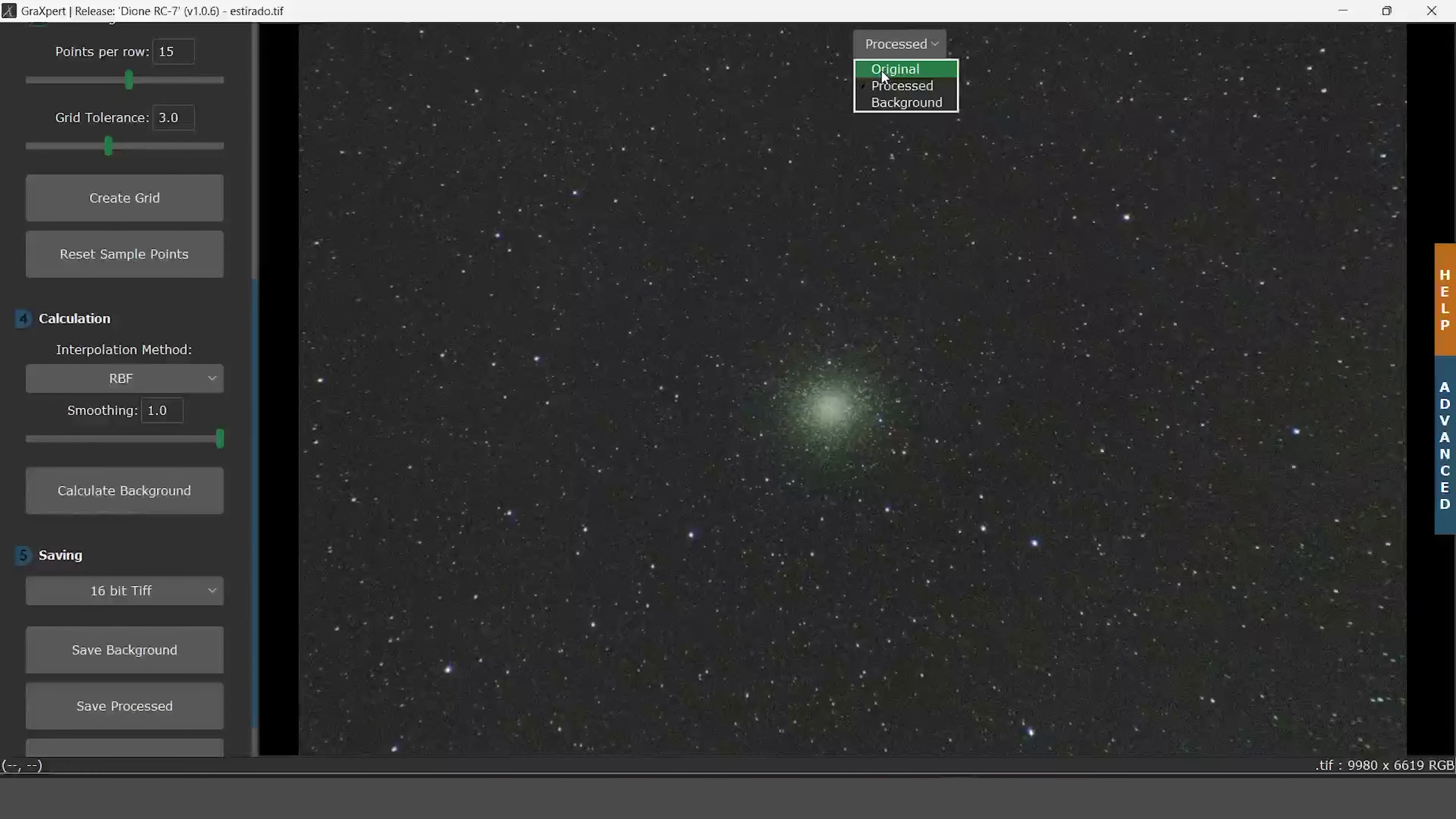
left_click(886, 64)
left_click(888, 45)
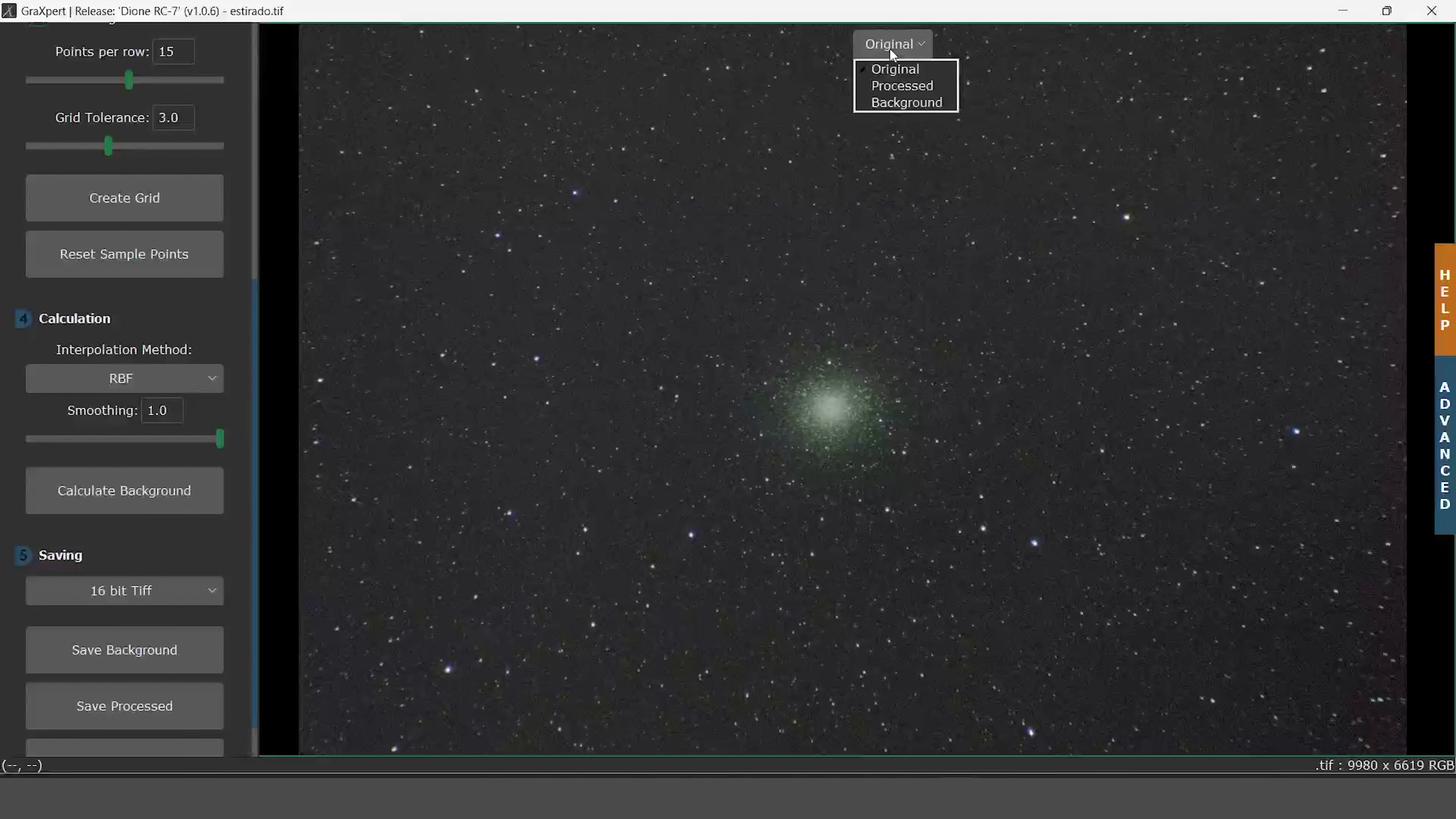
left_click(889, 80)
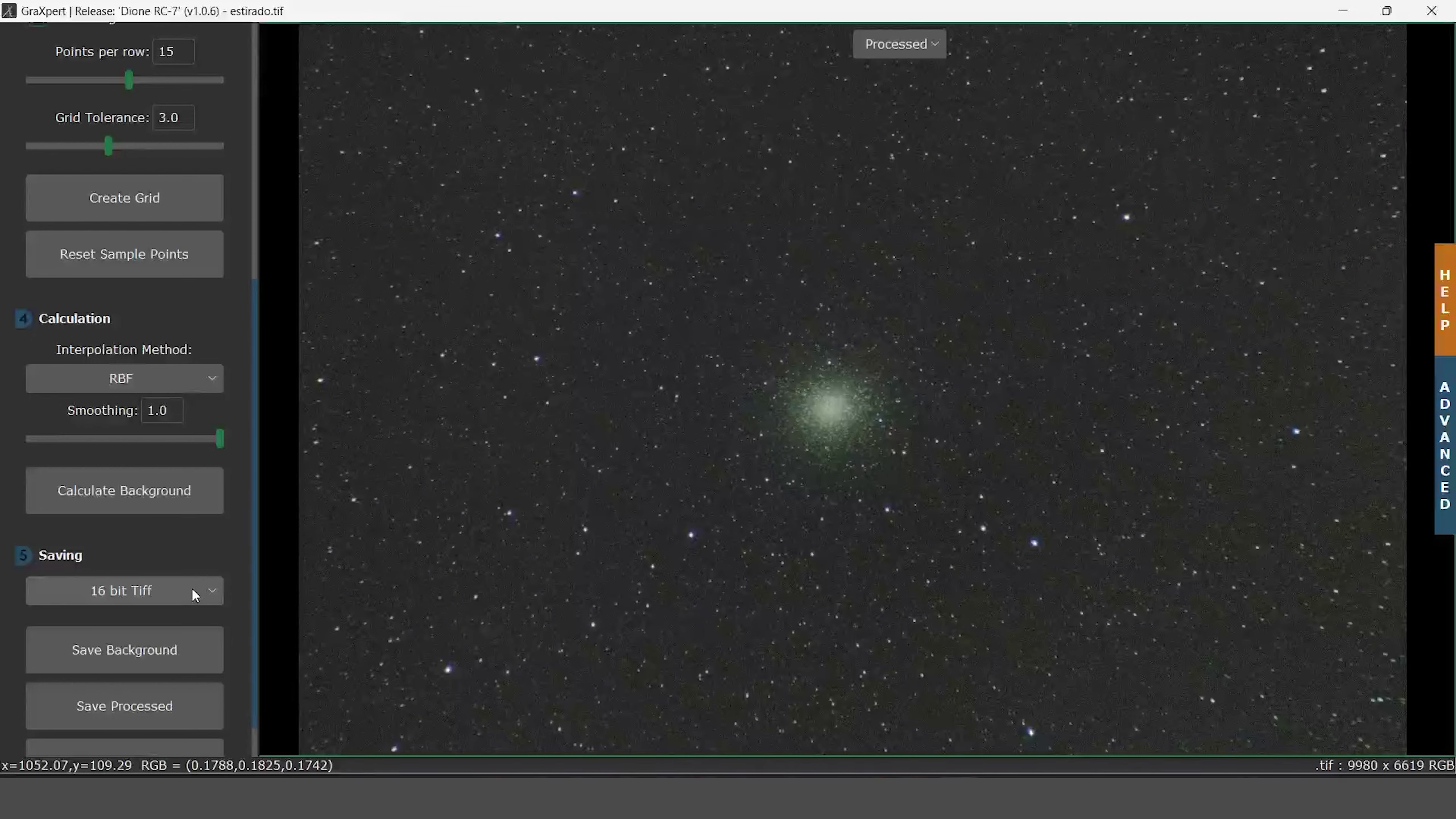
Save the processed result as estirado_GraXpert.
scroll(191, 591, "down", 1)
left_click(191, 649)
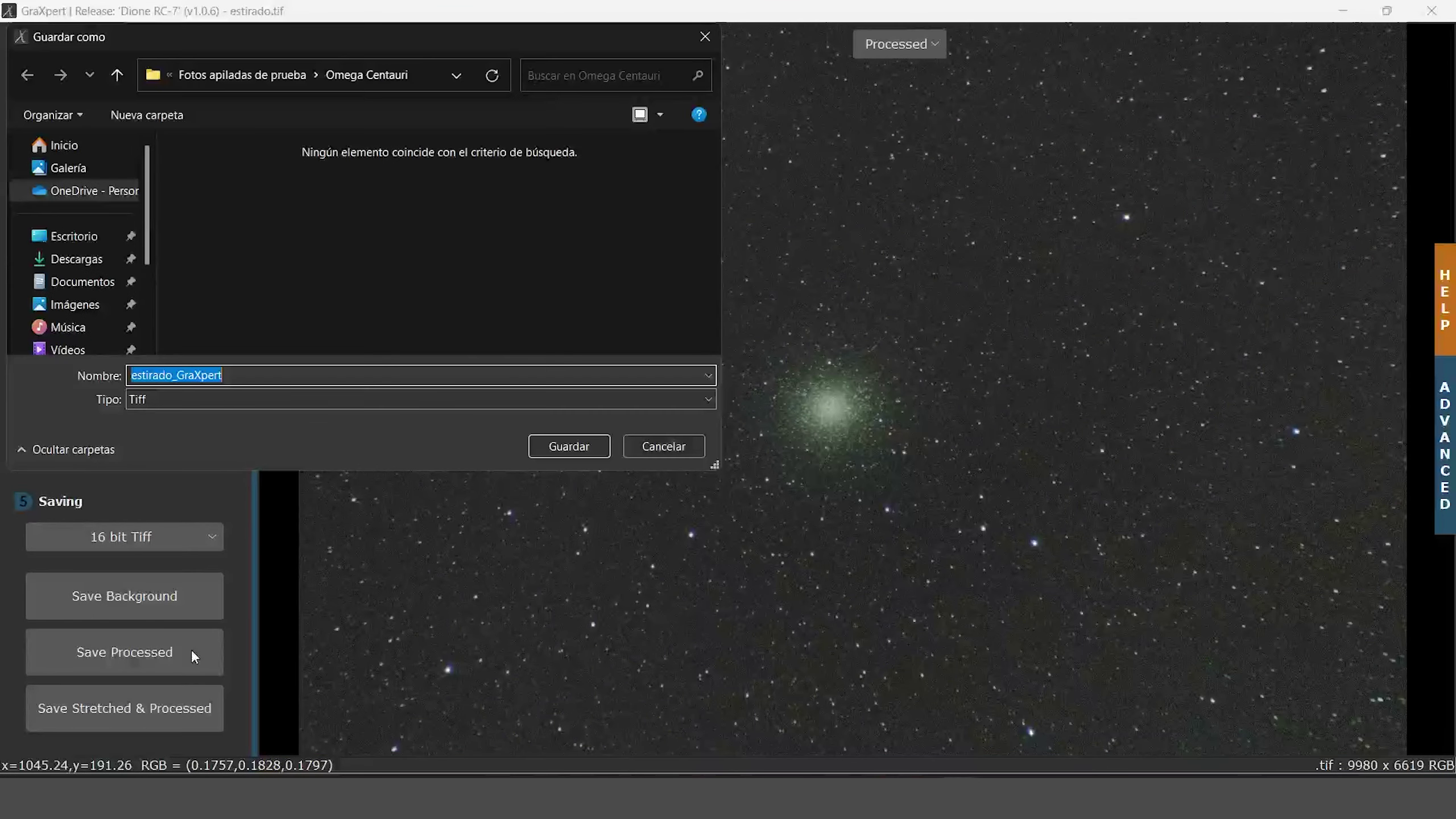
left_click(594, 445)
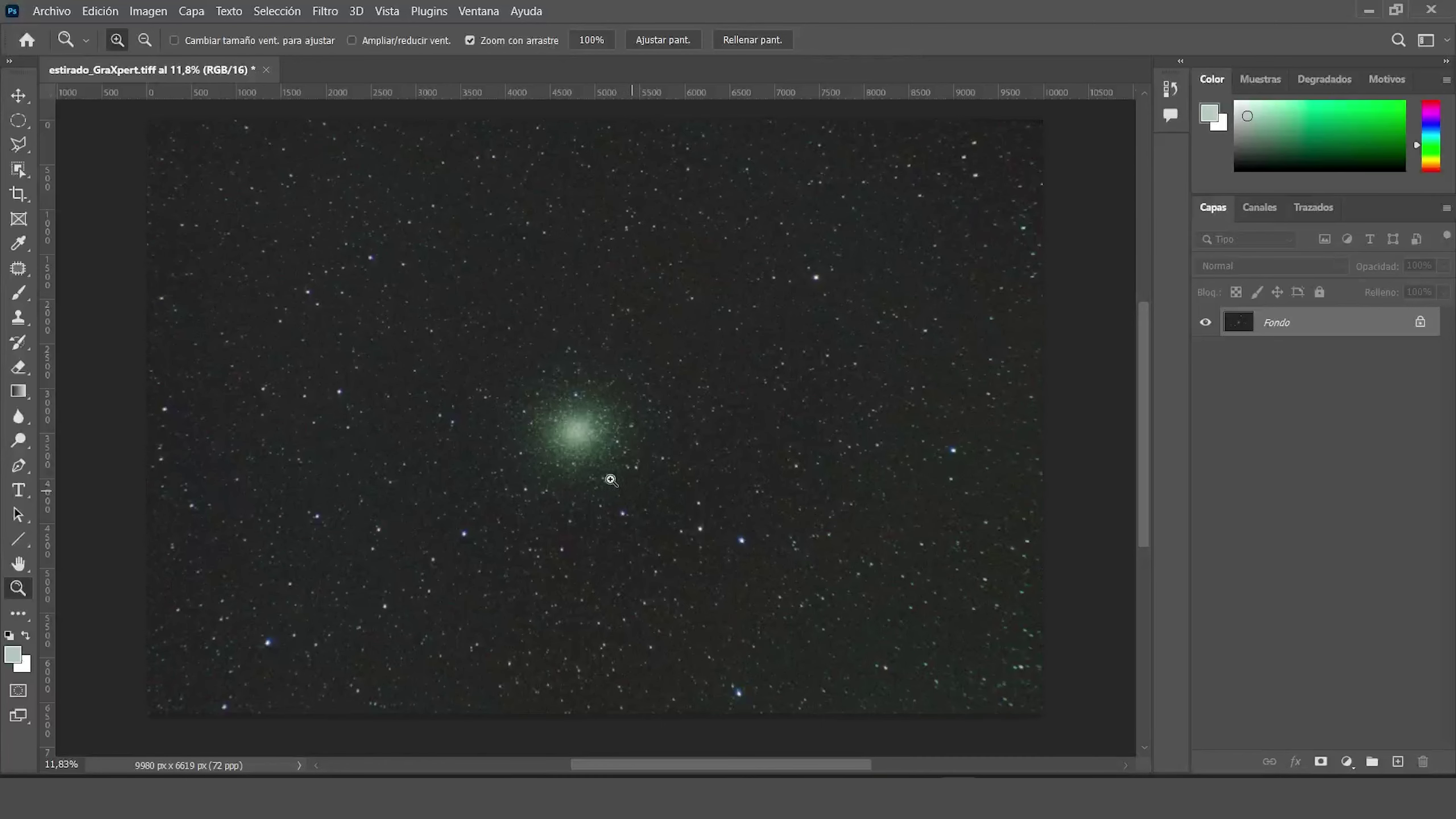
Unlock the Fondo layer of estirado_GraXpert so it becomes Capa 0.
left_click_drag(587, 466, 594, 466)
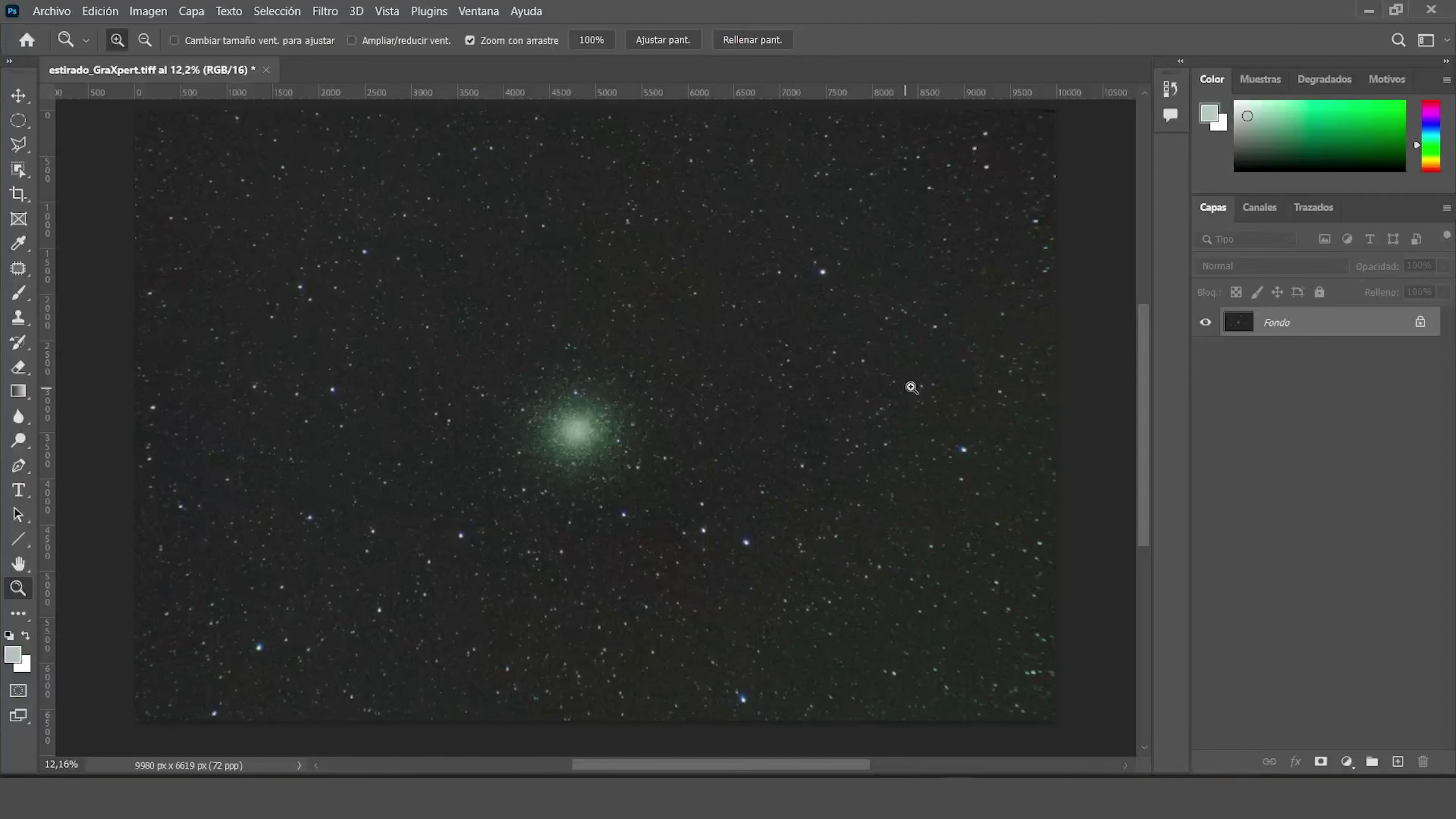
left_click(1422, 322)
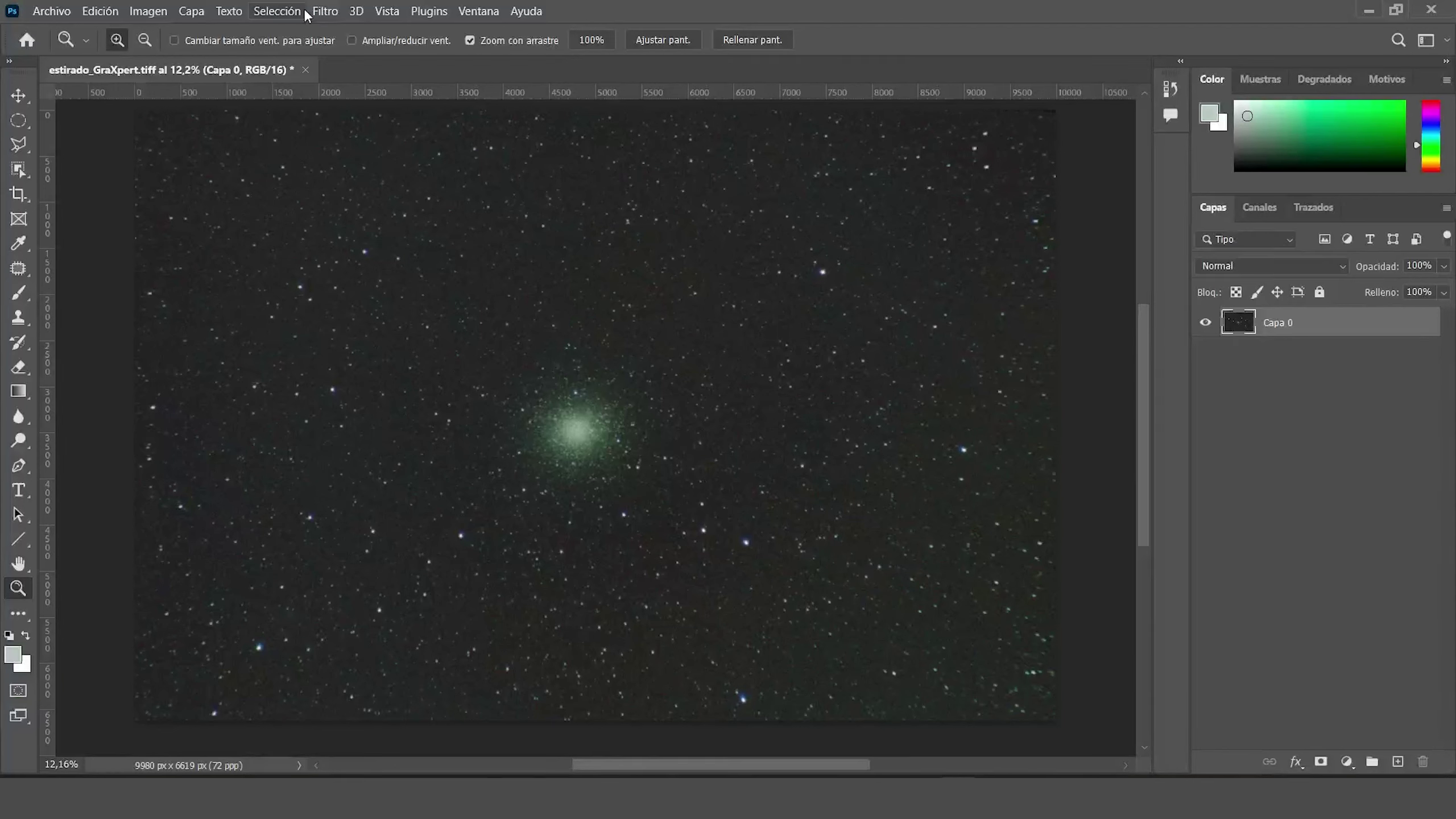
Select the highlights with Color Range, tolerance 99 and range about 148.
left_click(277, 11)
left_click(309, 186)
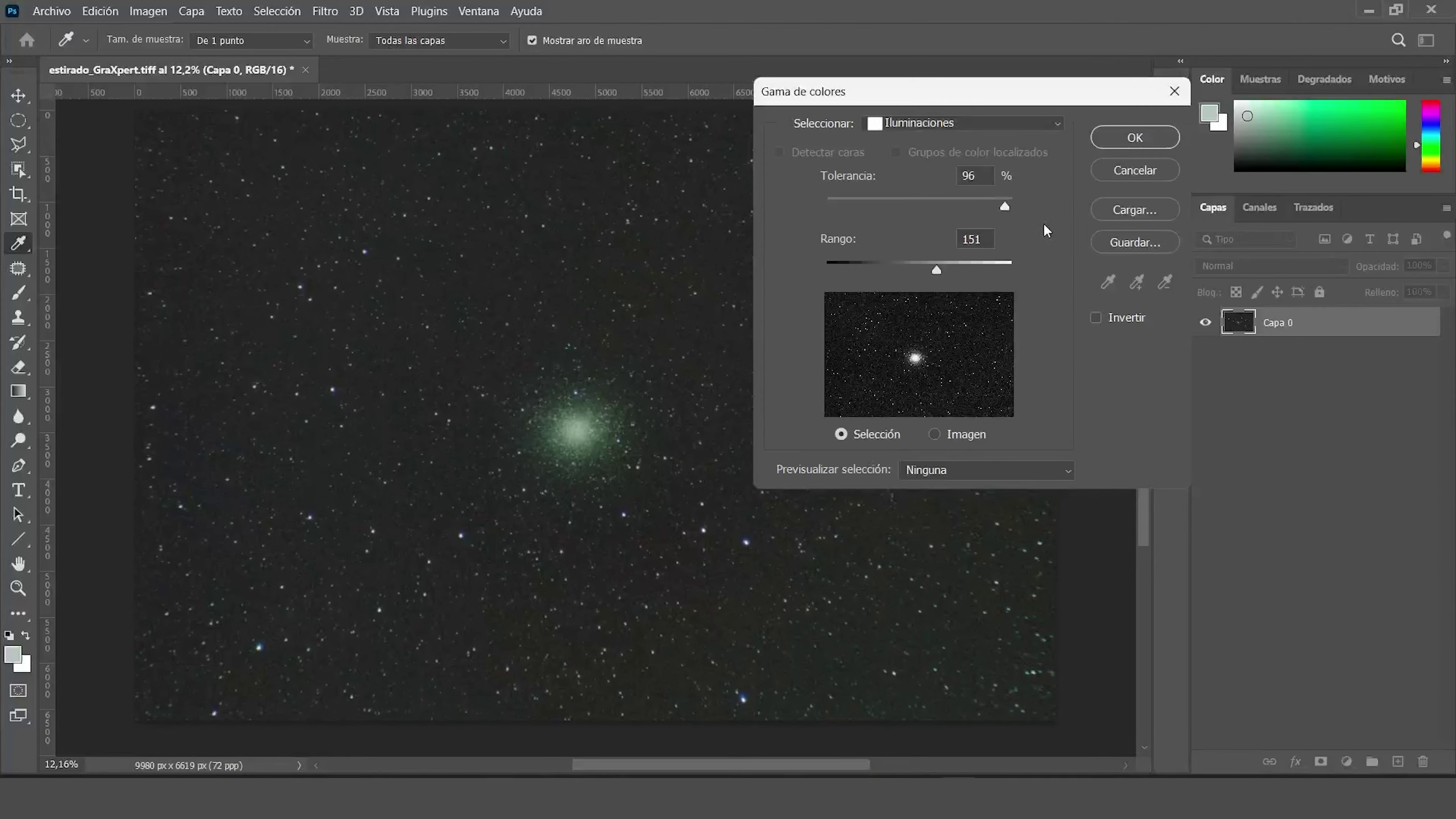
left_click_drag(996, 210, 1013, 208)
left_click_drag(939, 263, 935, 263)
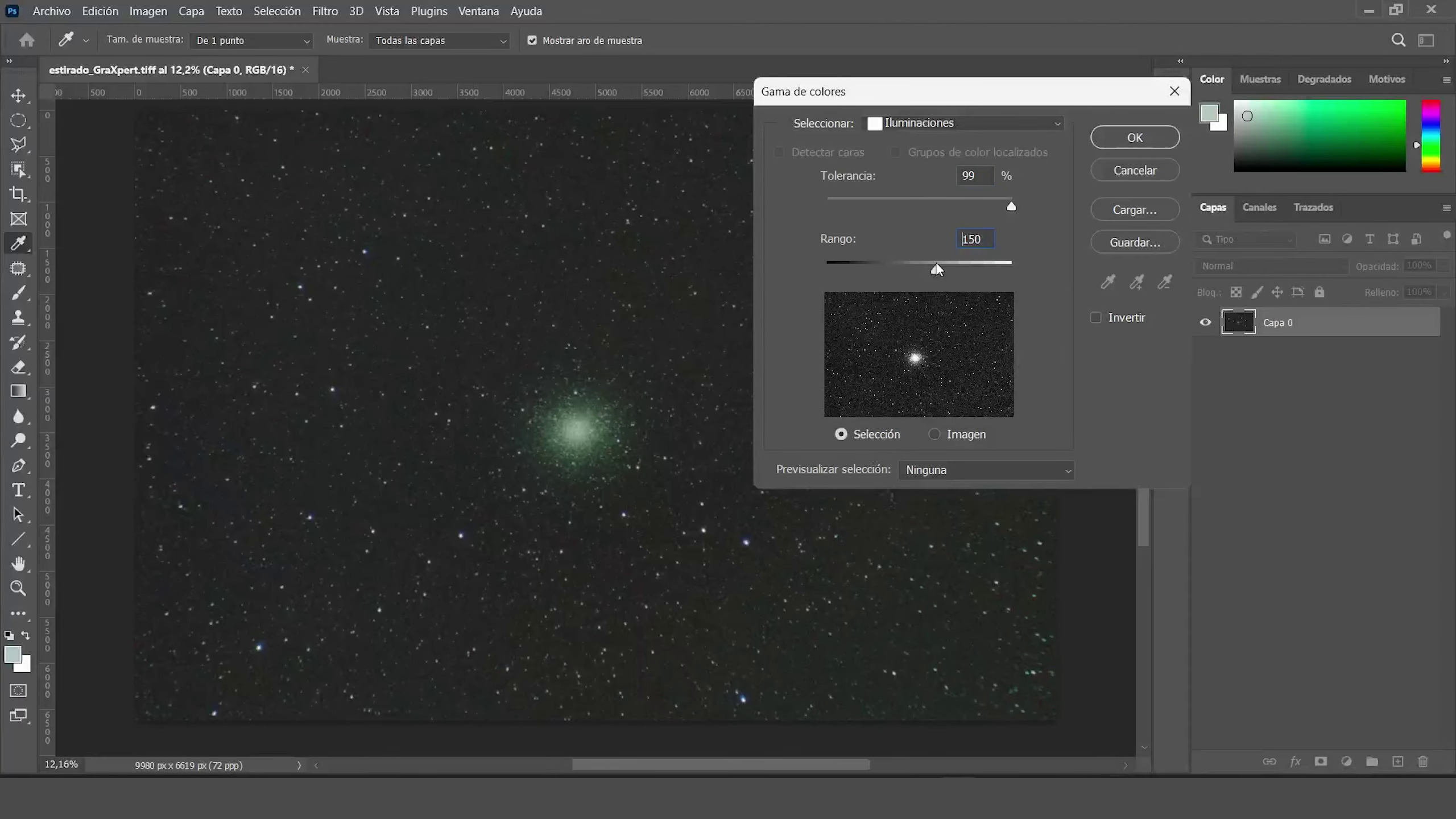
left_click(1135, 137)
Add a Curves adjustment layer, Curvas 1, masked by the highlights selection.
key("z")
scroll(596, 481, "up", 2)
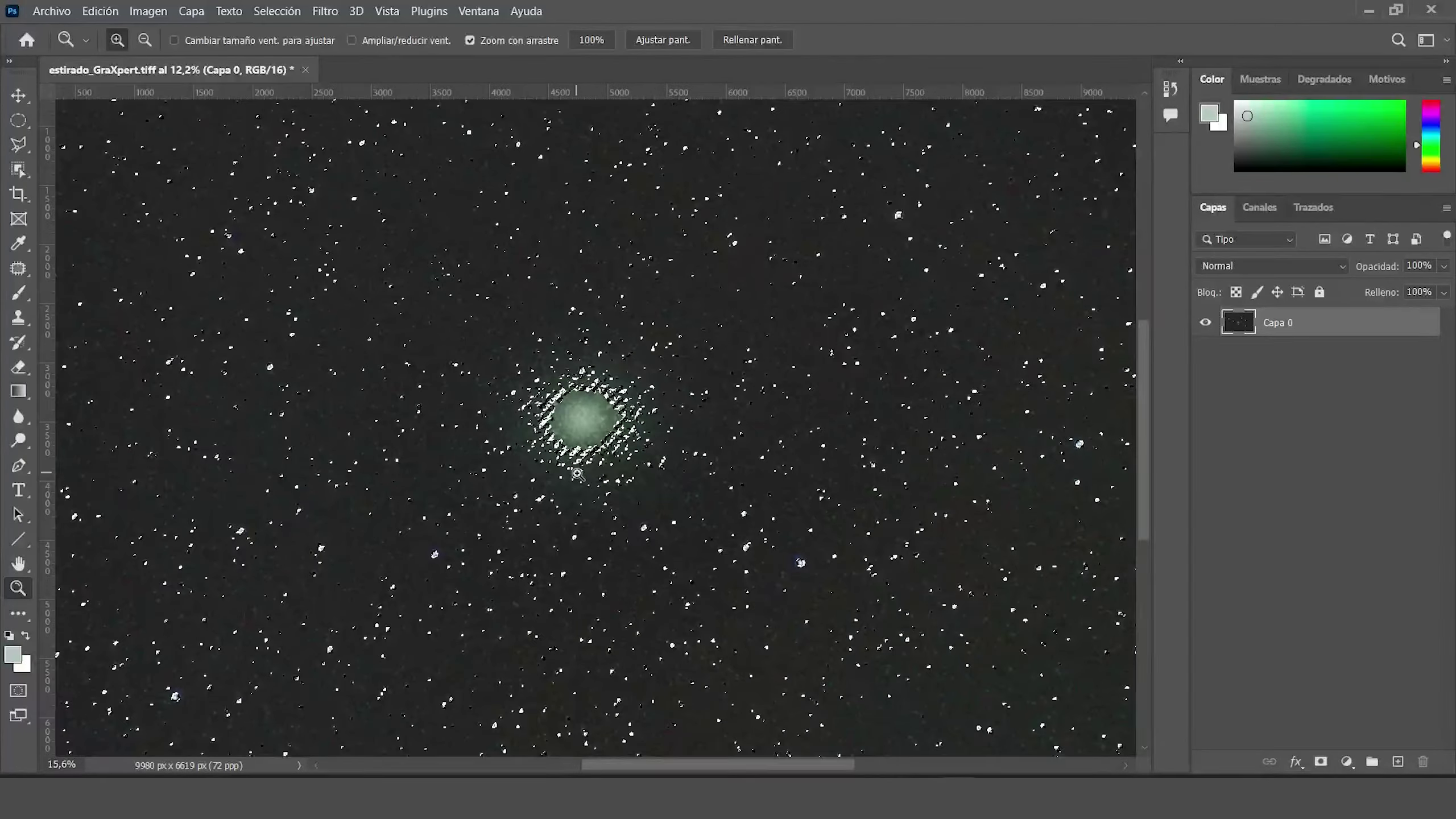
left_click(1346, 761)
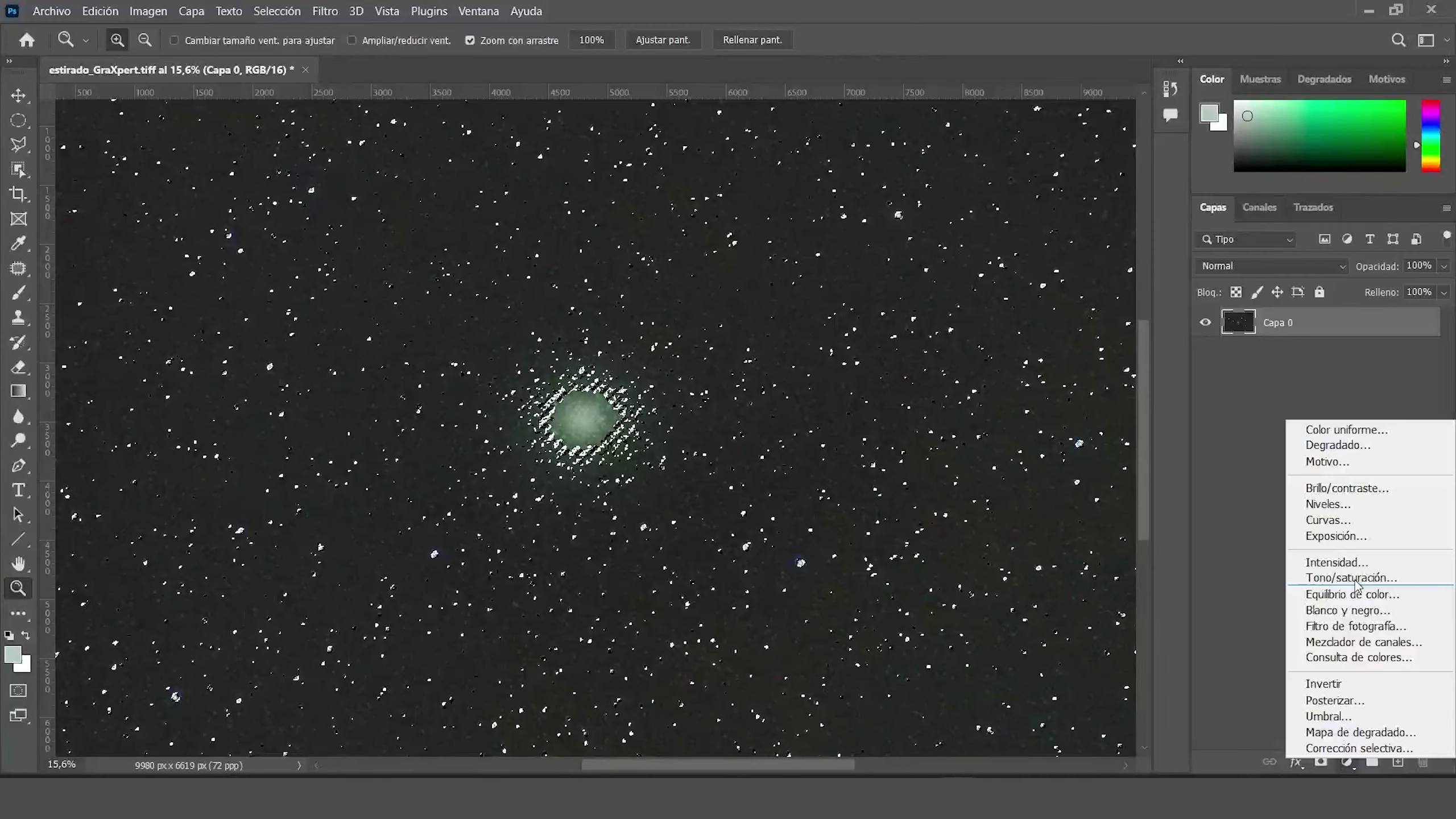
left_click(1347, 521)
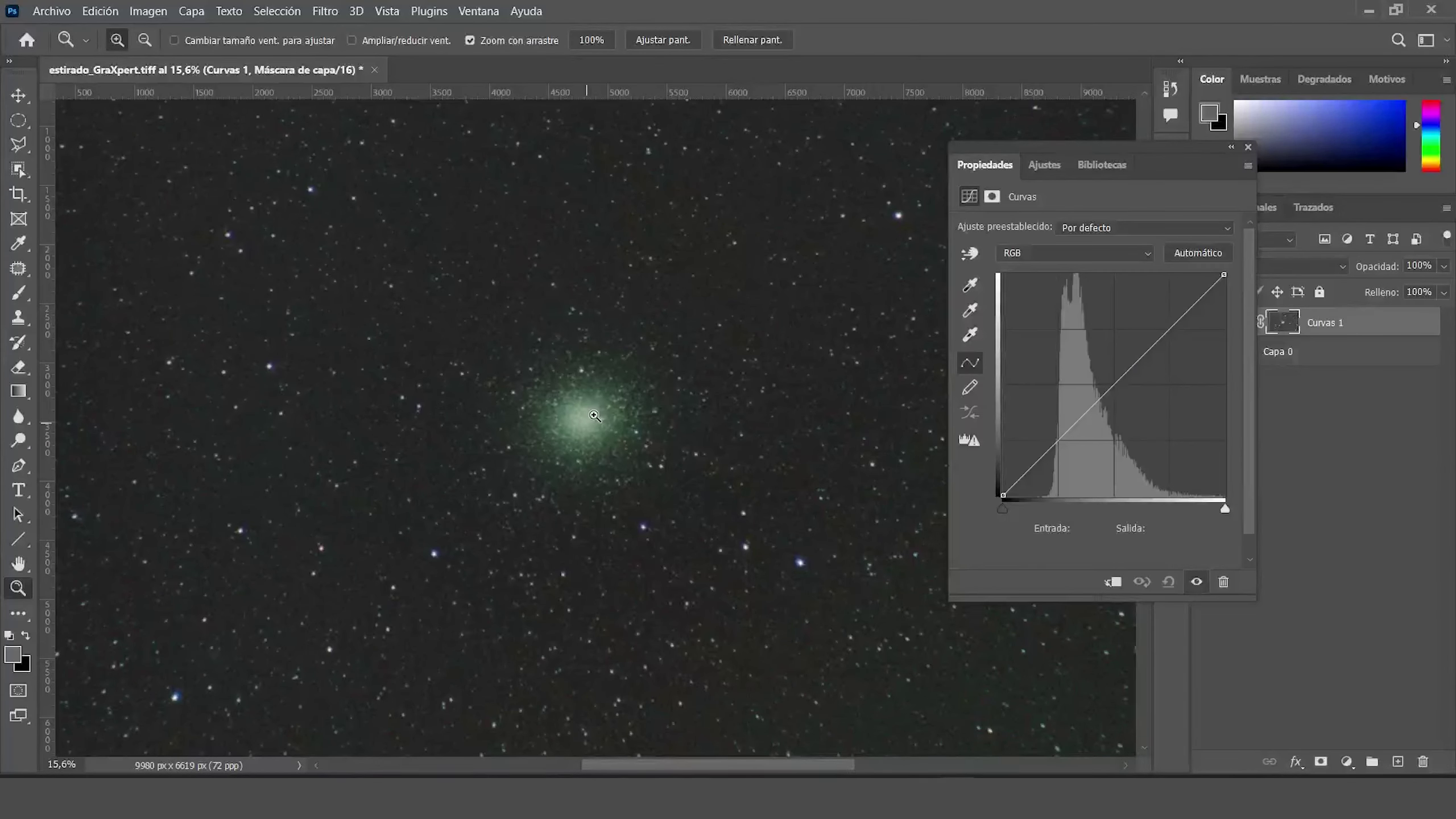
scroll(594, 415, "up", 3)
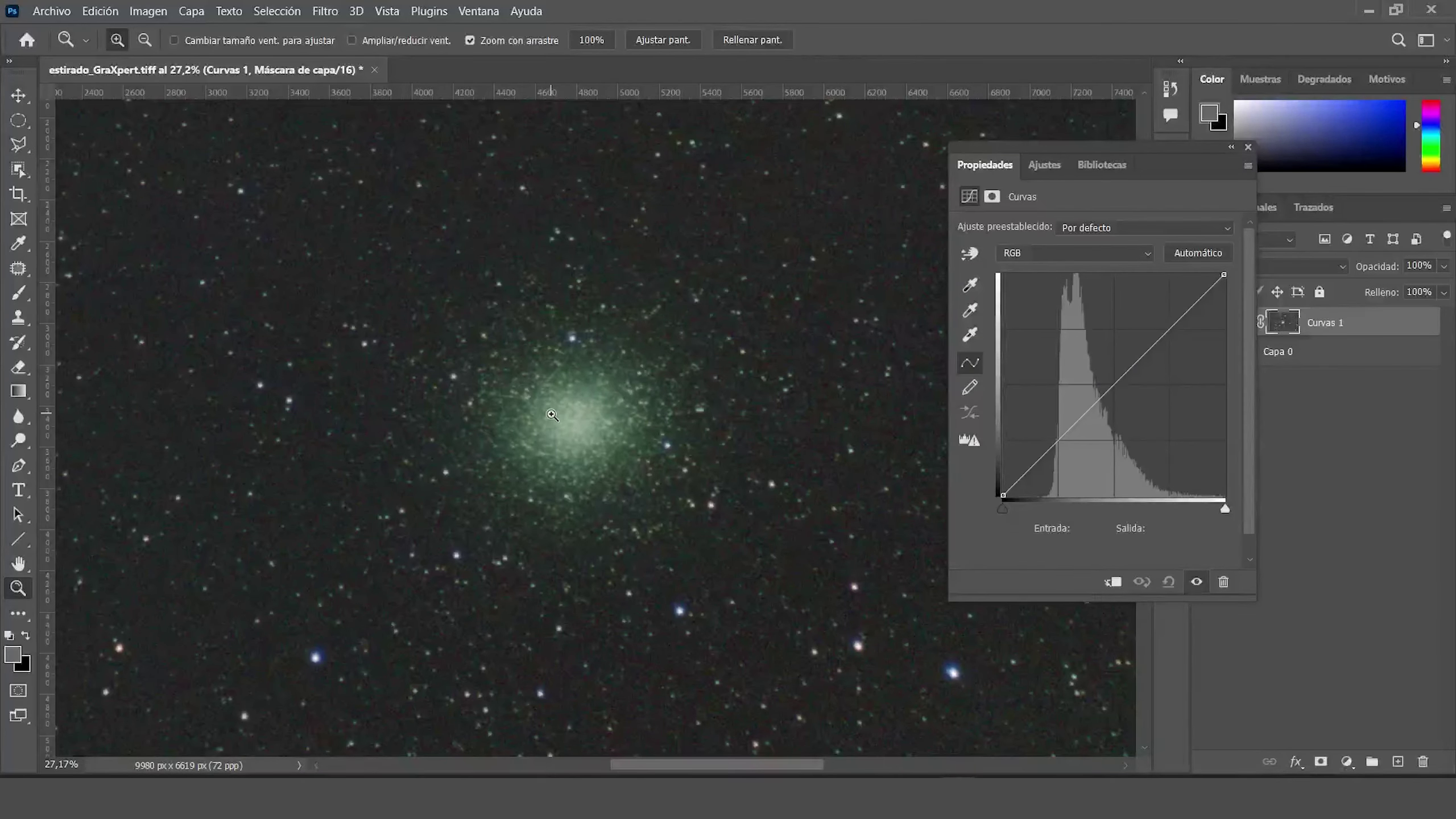
Lift the red and blue curves, pulling the blue white point in to 189.
left_click(1035, 254)
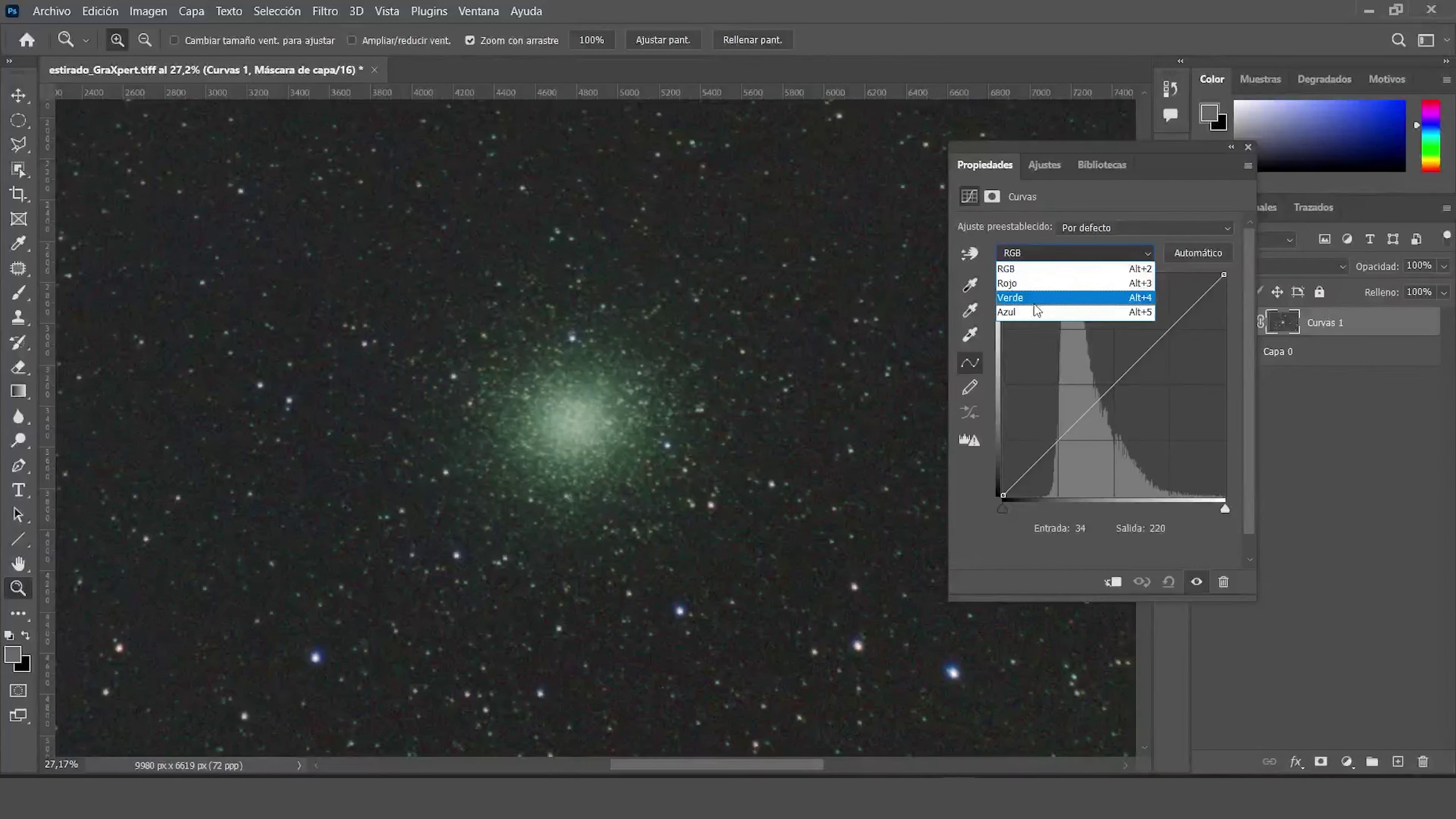
left_click(1042, 283)
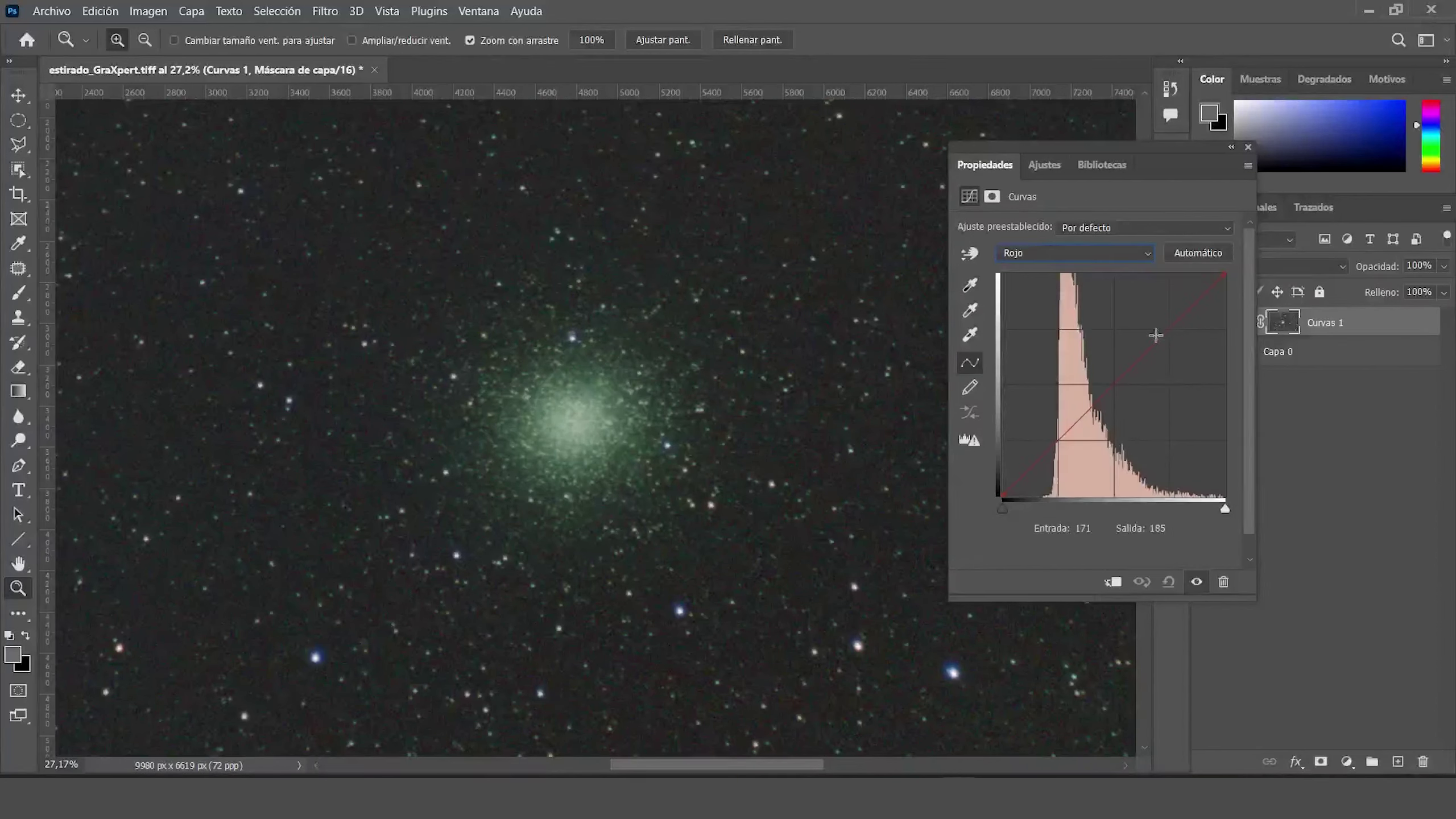
left_click_drag(1164, 335, 1151, 319)
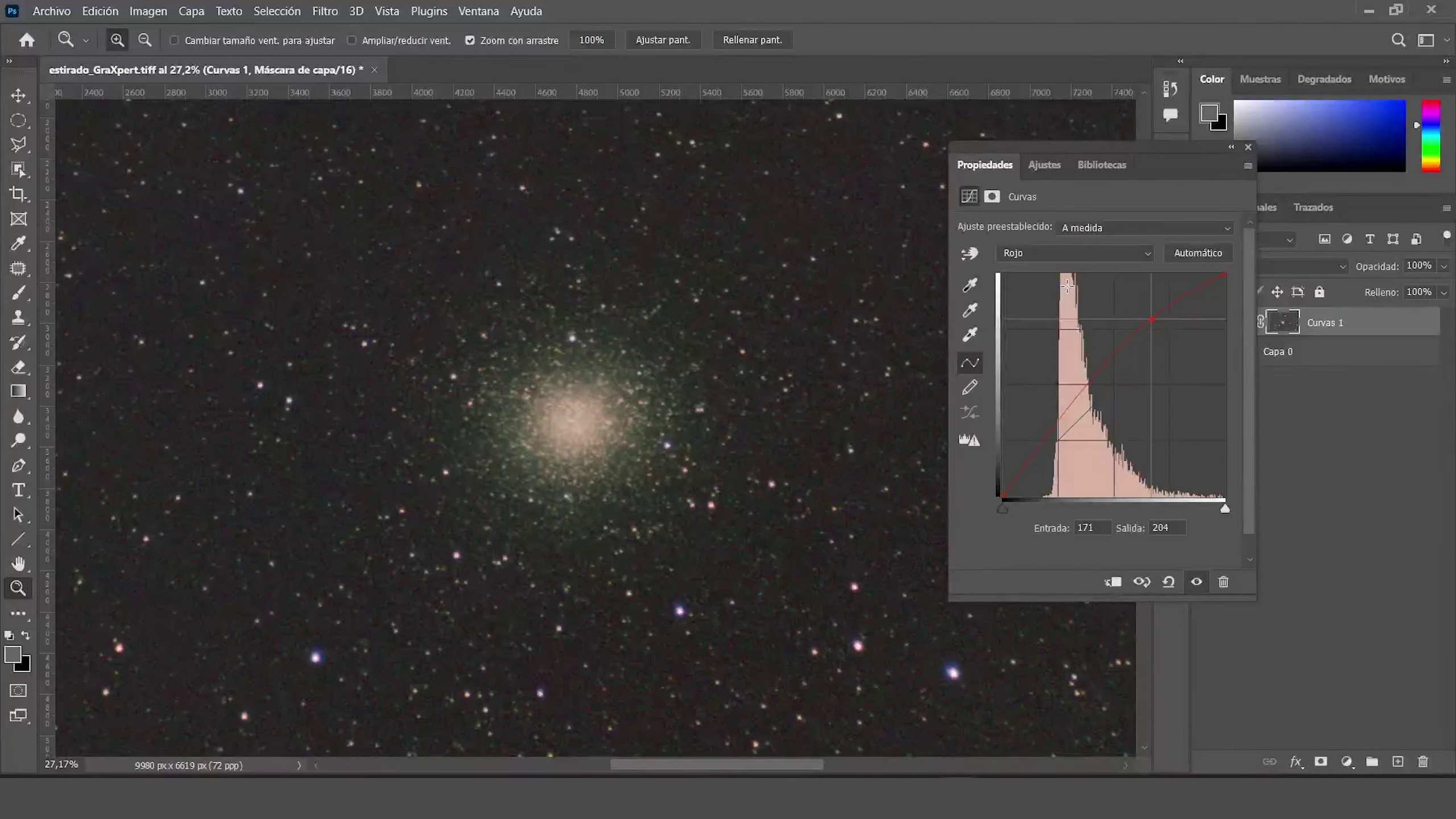
left_click(1039, 253)
left_click(1030, 314)
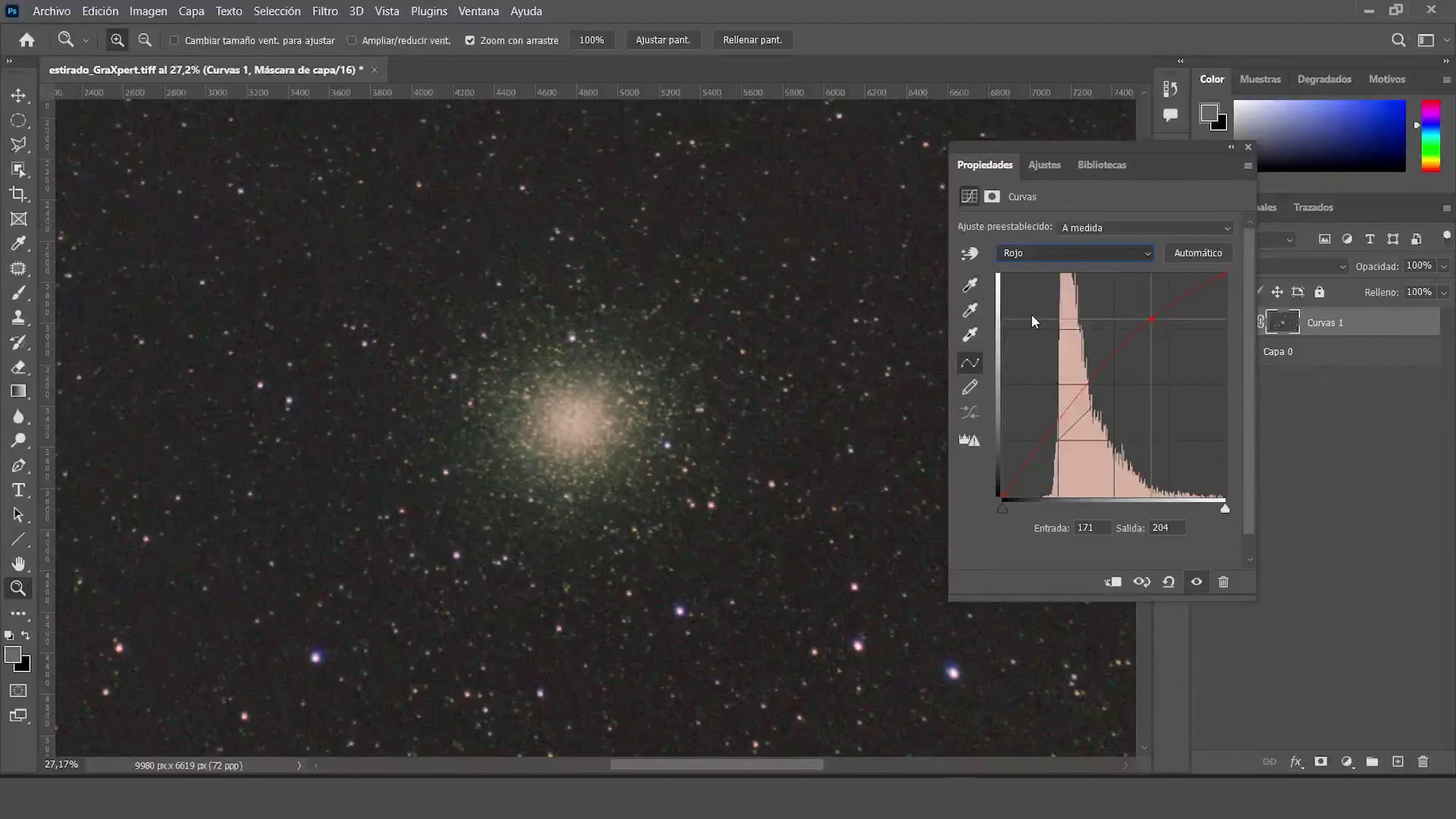
left_click_drag(1151, 339, 1129, 319)
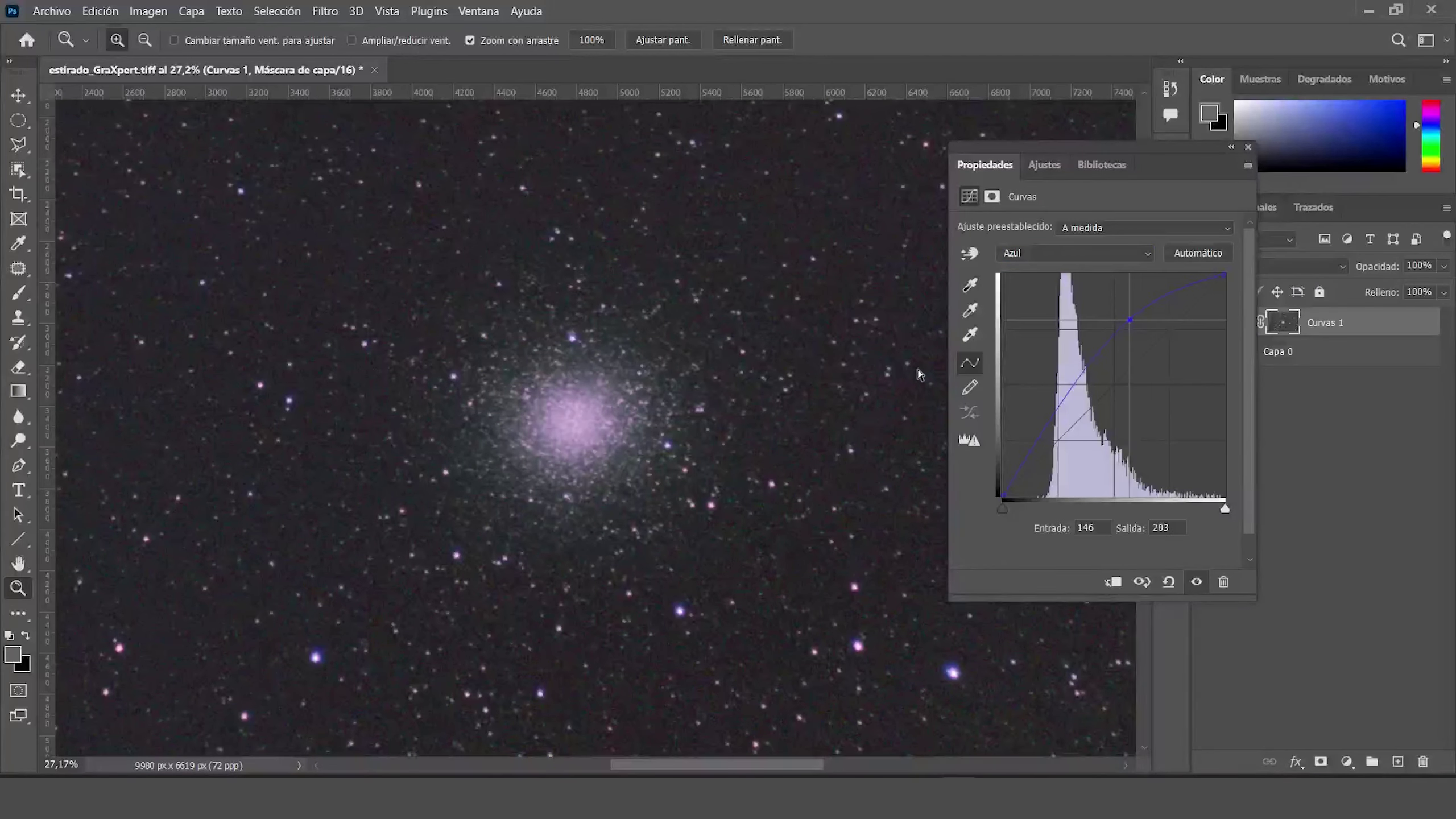
left_click_drag(642, 417, 711, 417)
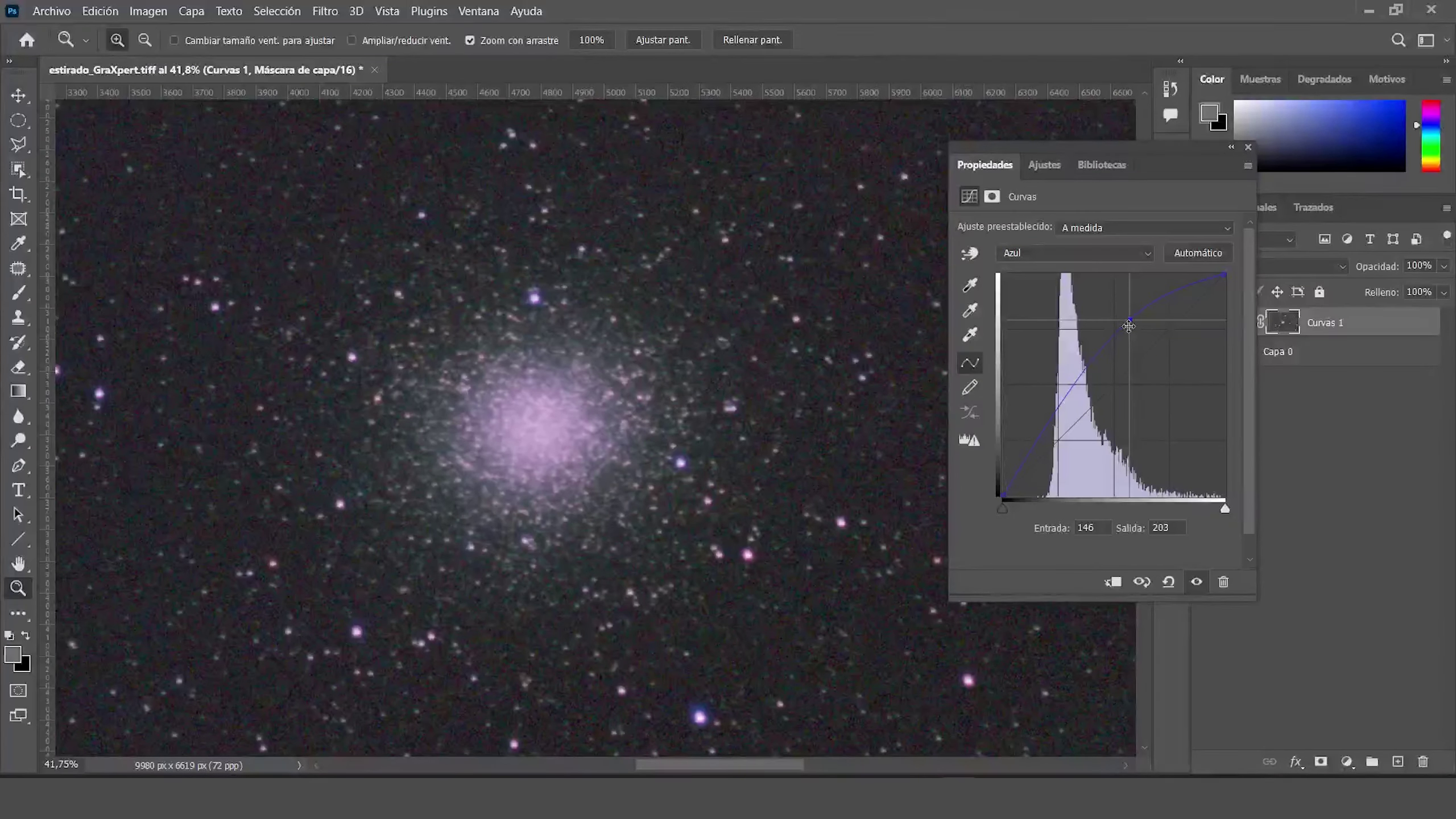
left_click_drag(1133, 331, 1127, 327)
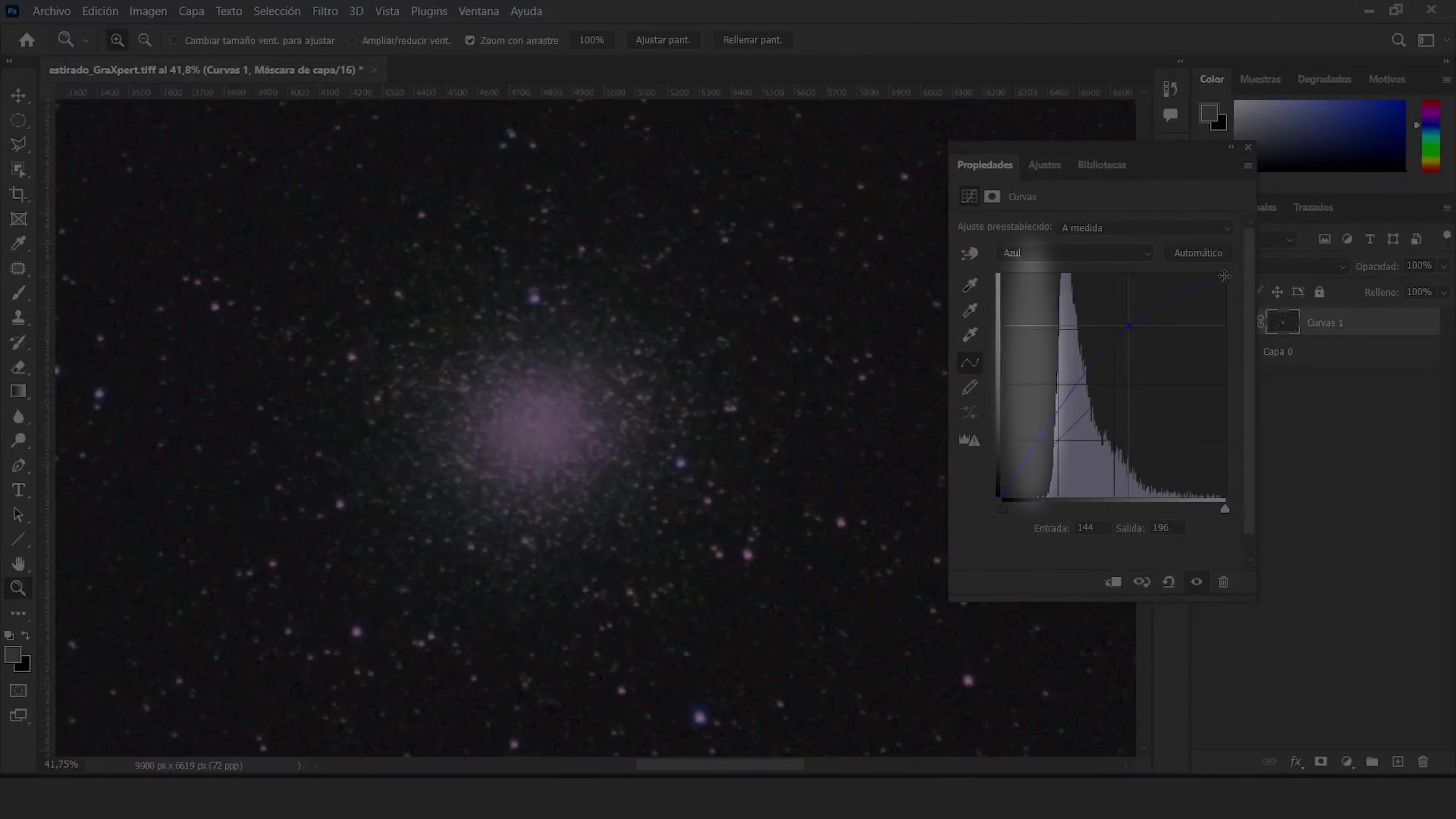
left_click_drag(1223, 275, 1184, 274)
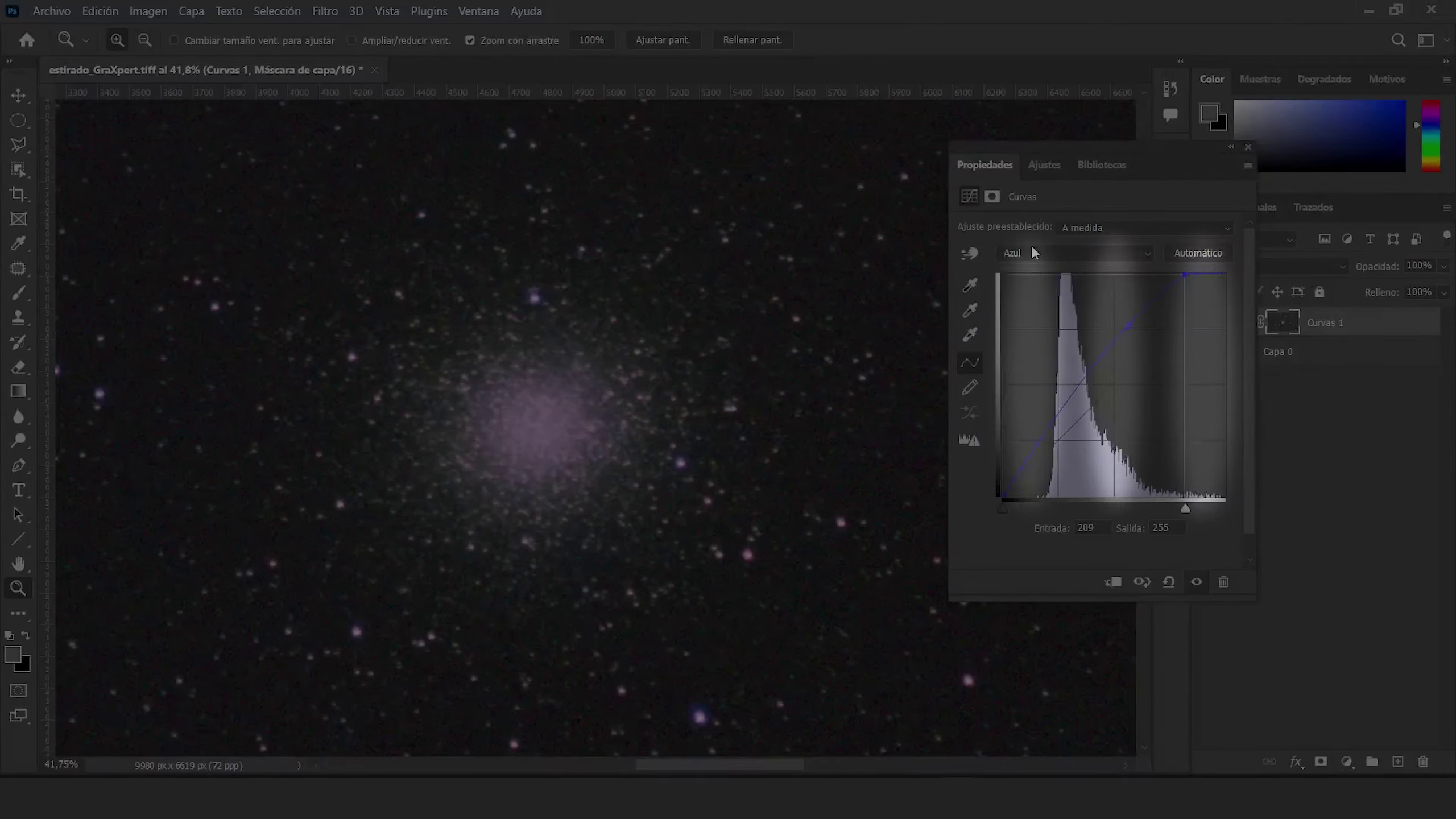
Boost the green and red highlights to cancel the magenta cast.
left_click(1031, 251)
left_click(1038, 298)
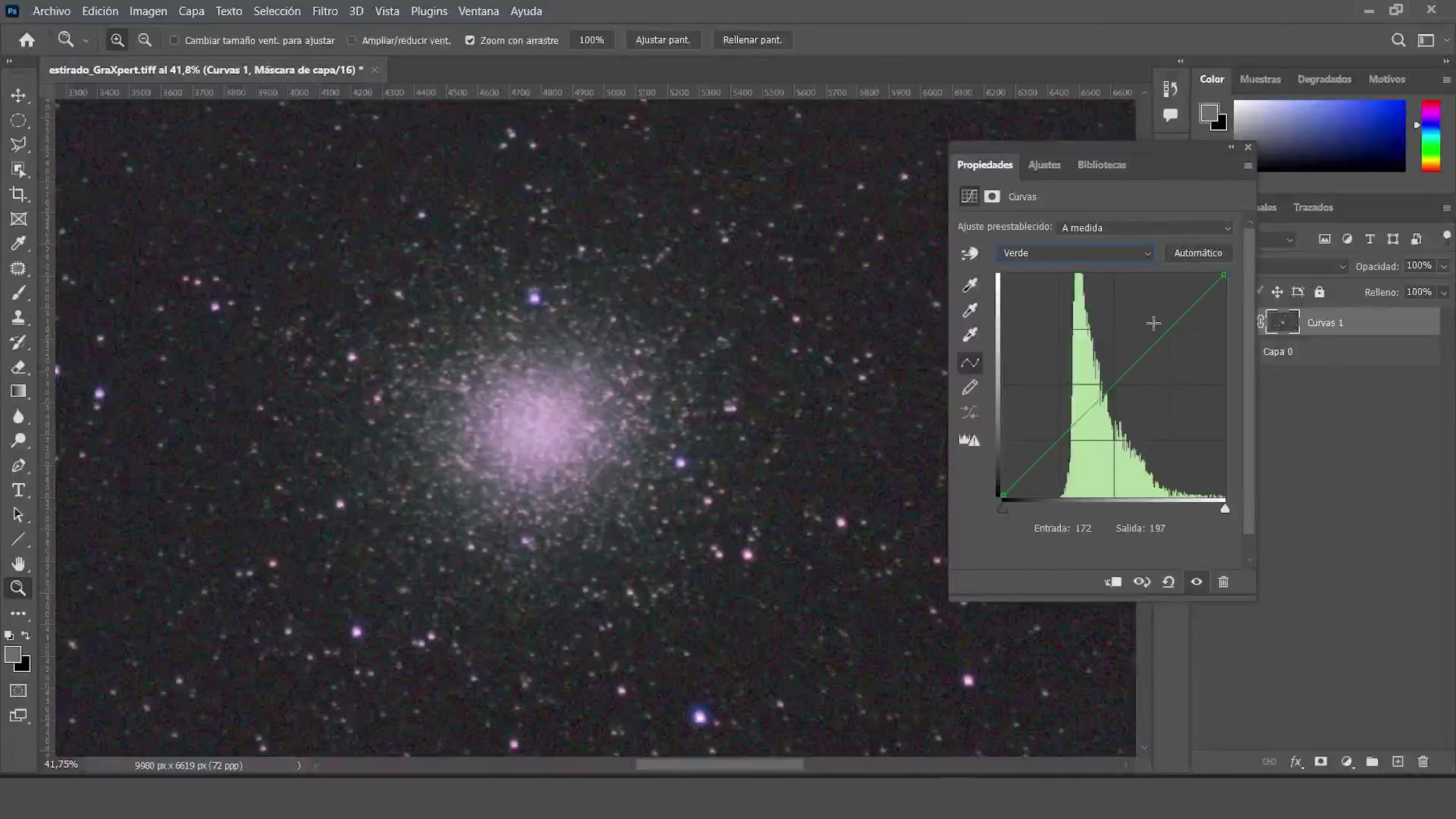
left_click_drag(1224, 274, 1186, 276)
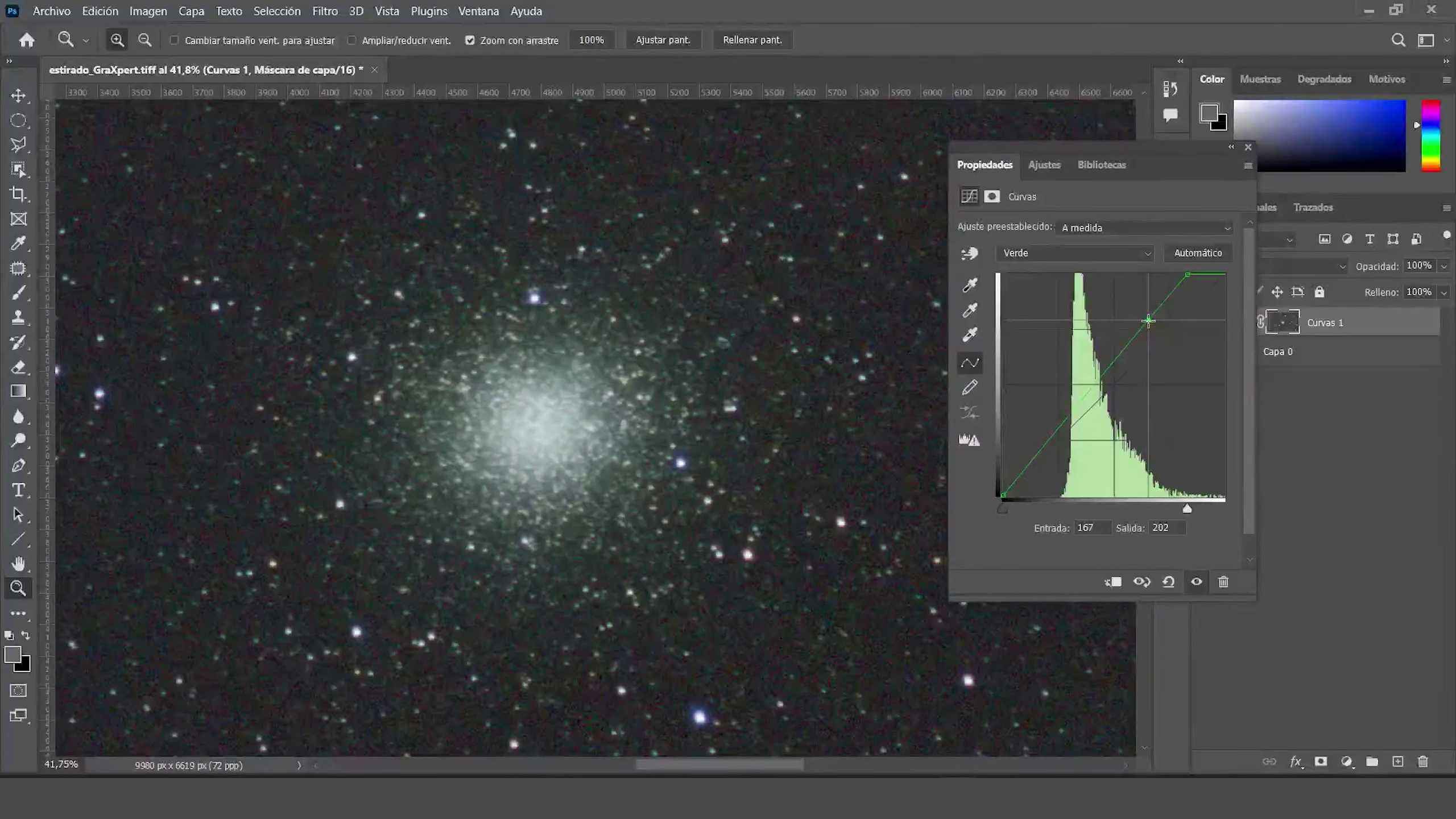
left_click(1063, 253)
left_click(1062, 284)
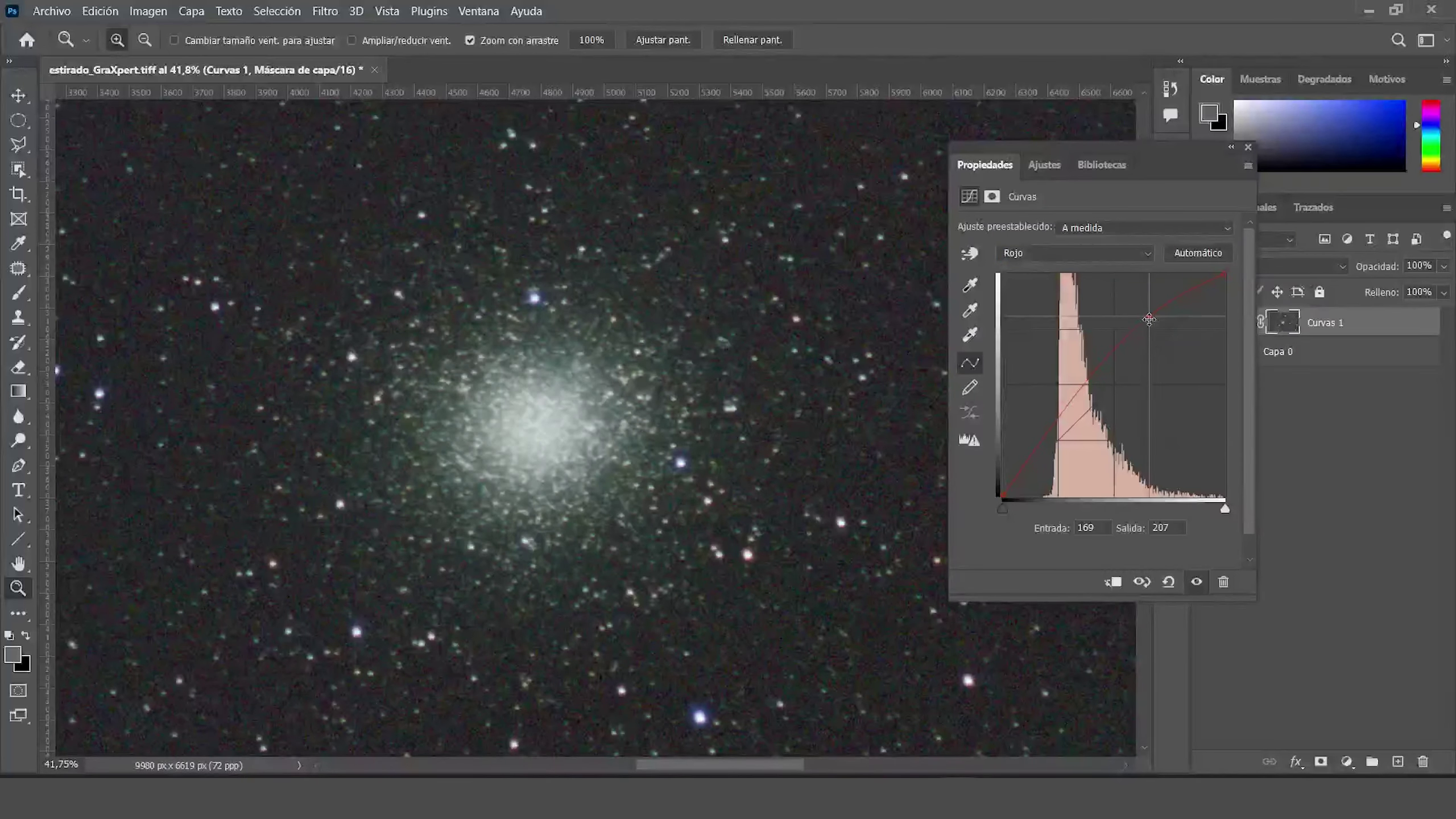
left_click_drag(1224, 275, 1191, 275)
left_click(1063, 253)
left_click(1062, 298)
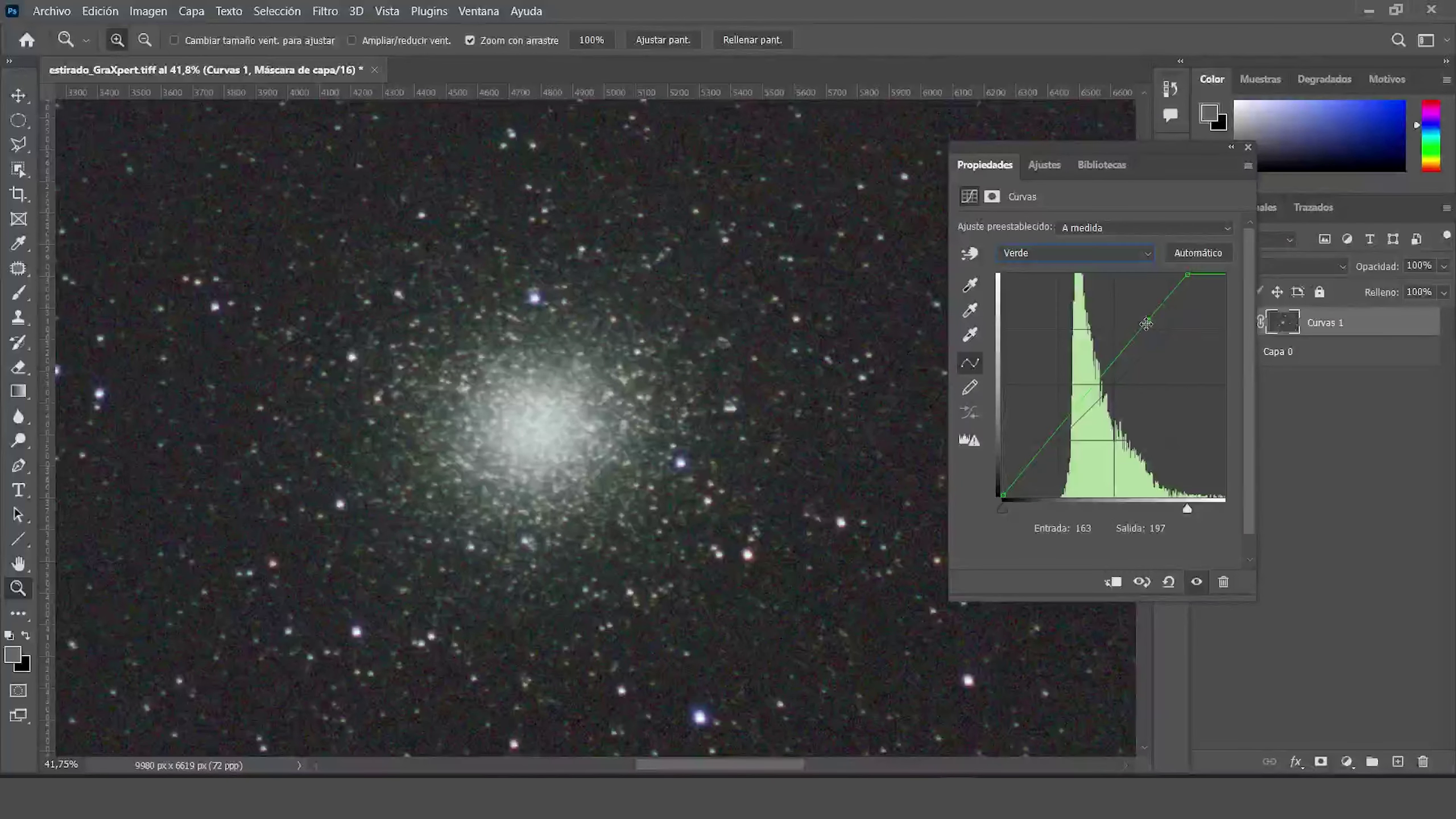
left_click(1146, 323)
Brighten the blue highlights with a shadow anchor, then lift the red curve's upper section.
left_click(1064, 253)
left_click(1062, 313)
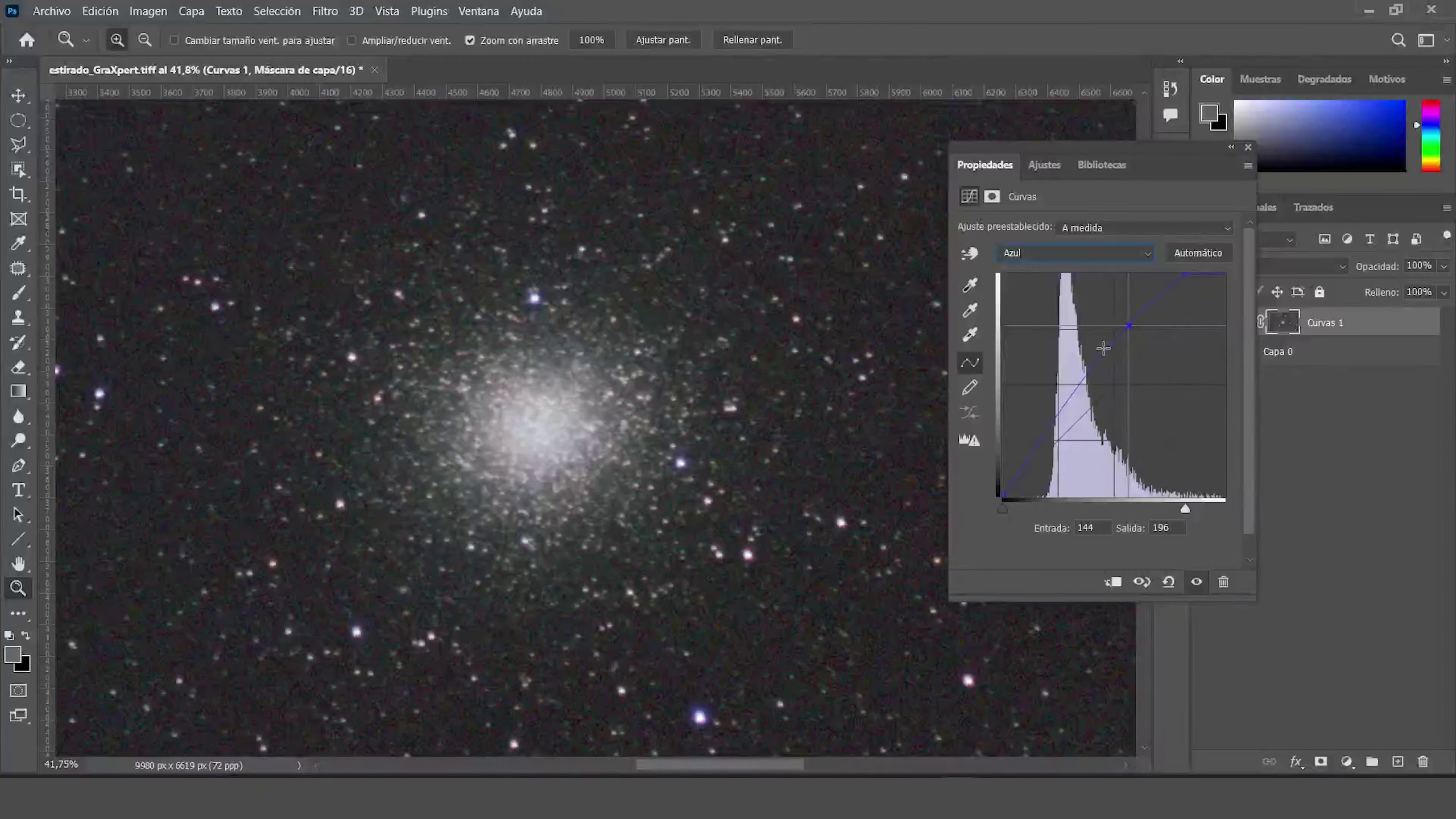
left_click(1124, 325)
left_click_drag(1224, 274, 1185, 274)
left_click(1050, 429)
left_click(1072, 253)
left_click(1064, 283)
left_click(1061, 398)
left_click_drag(1150, 316, 1146, 312)
left_click(1225, 275)
Fine-tune the green curve's highlights and shadows and the blue curve's upper point.
left_click(1046, 254)
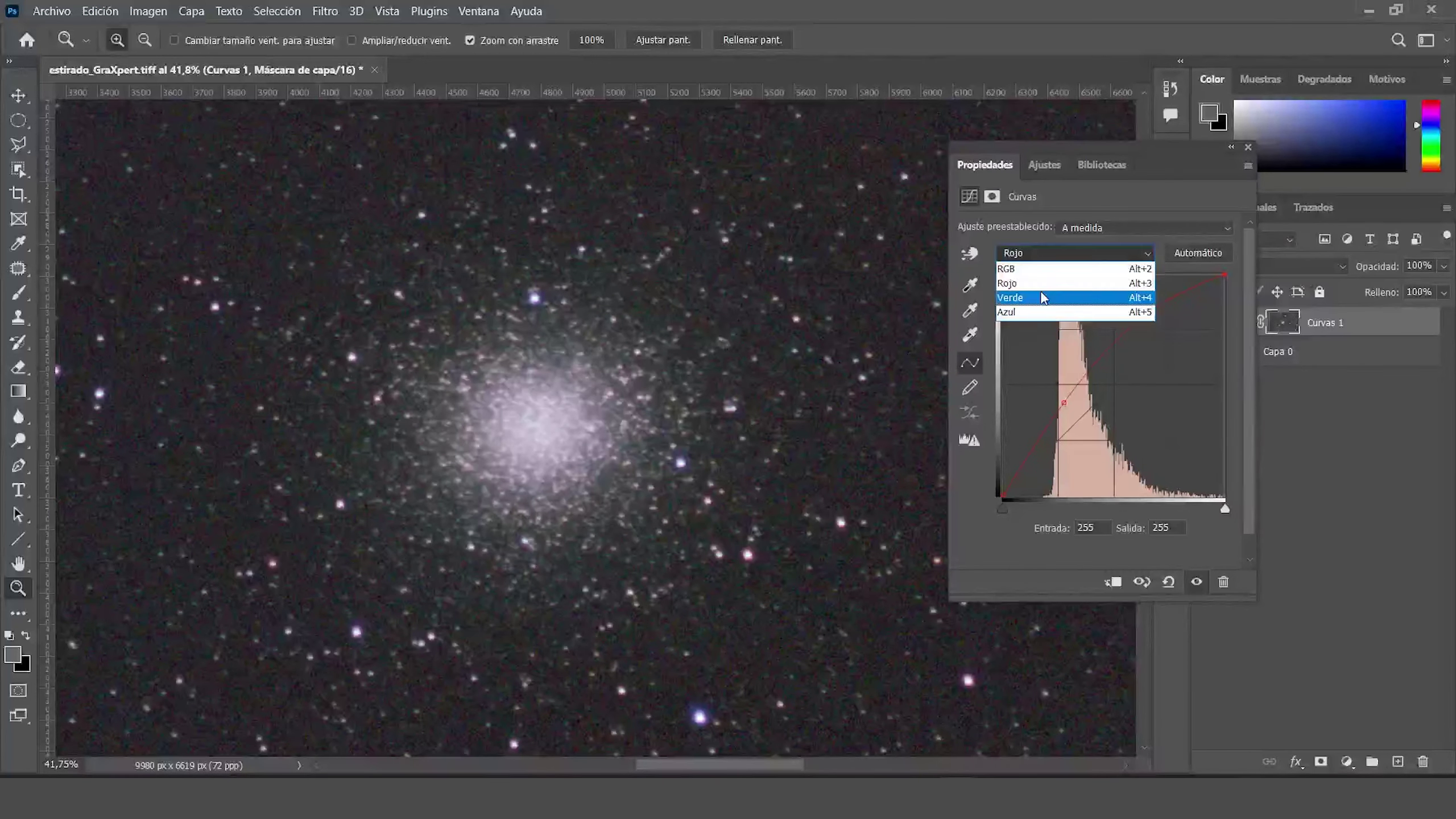
left_click(1042, 298)
left_click(1048, 445)
left_click_drag(1146, 332, 1150, 323)
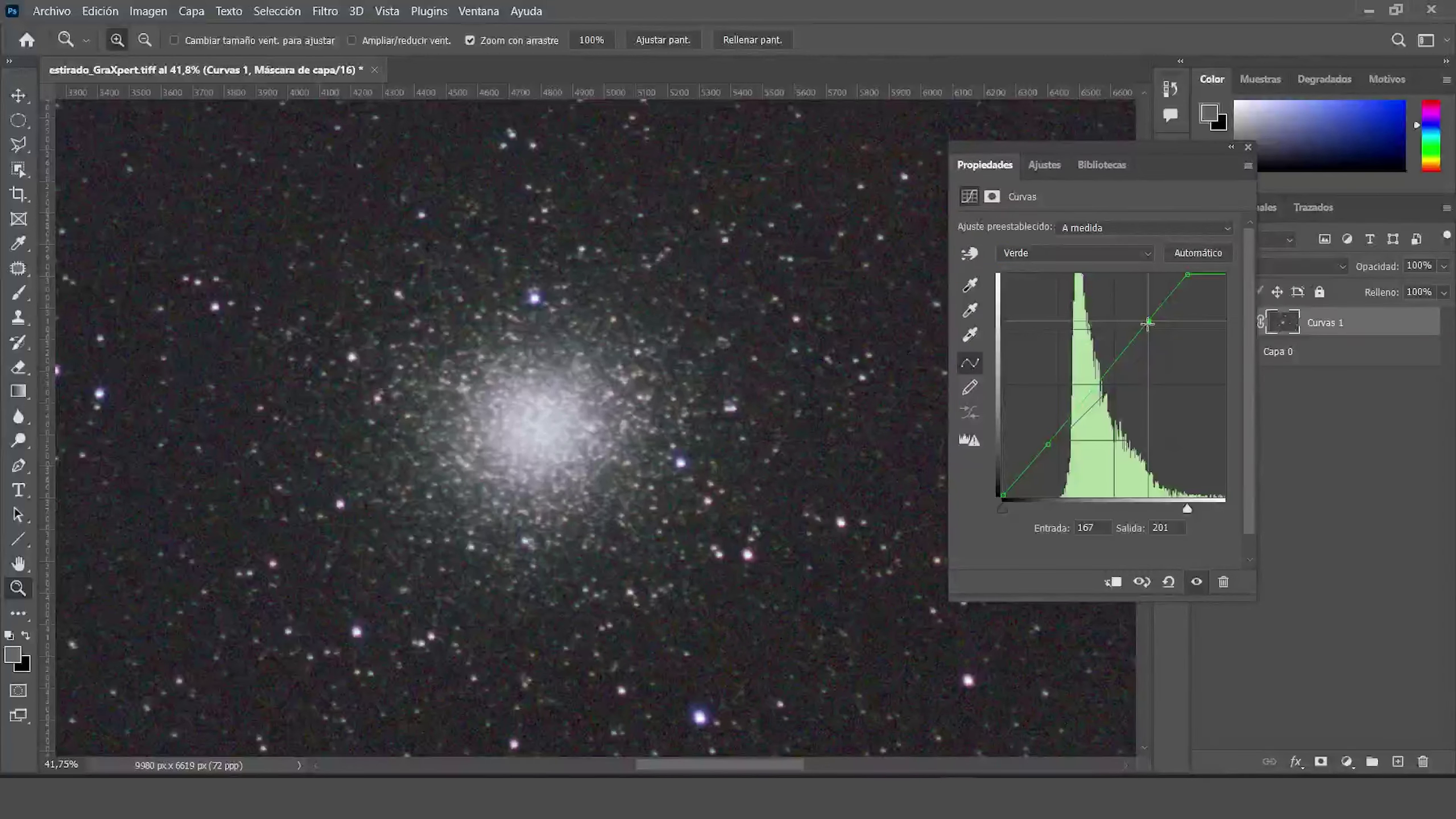
left_click_drag(1187, 275, 1184, 274)
left_click_drag(1150, 323, 1143, 325)
left_click_drag(1048, 445, 1042, 428)
left_click(1075, 253)
left_click(1018, 313)
left_click_drag(1131, 328, 1120, 315)
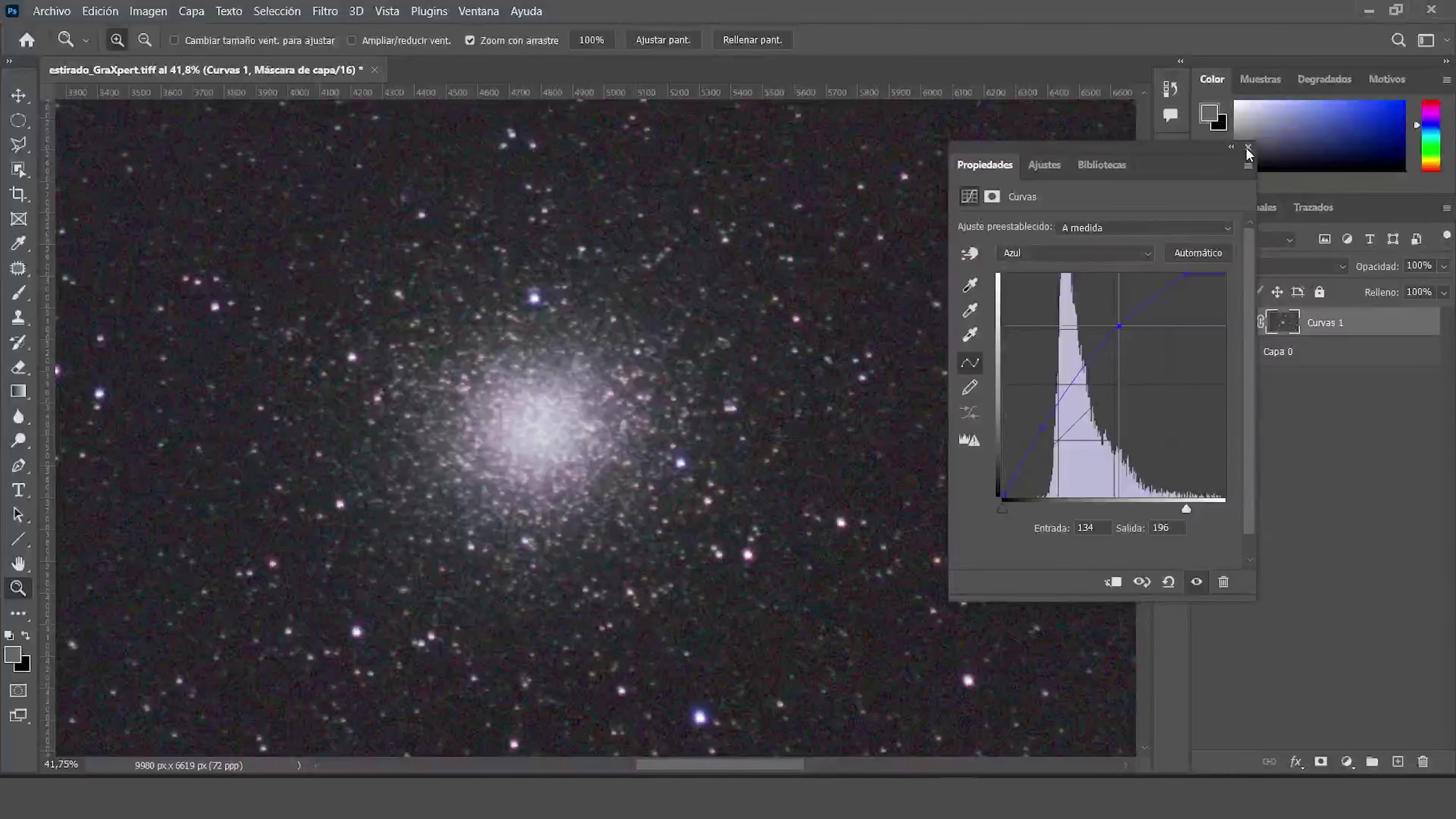
left_click(1248, 147)
left_click_drag(843, 439, 498, 529)
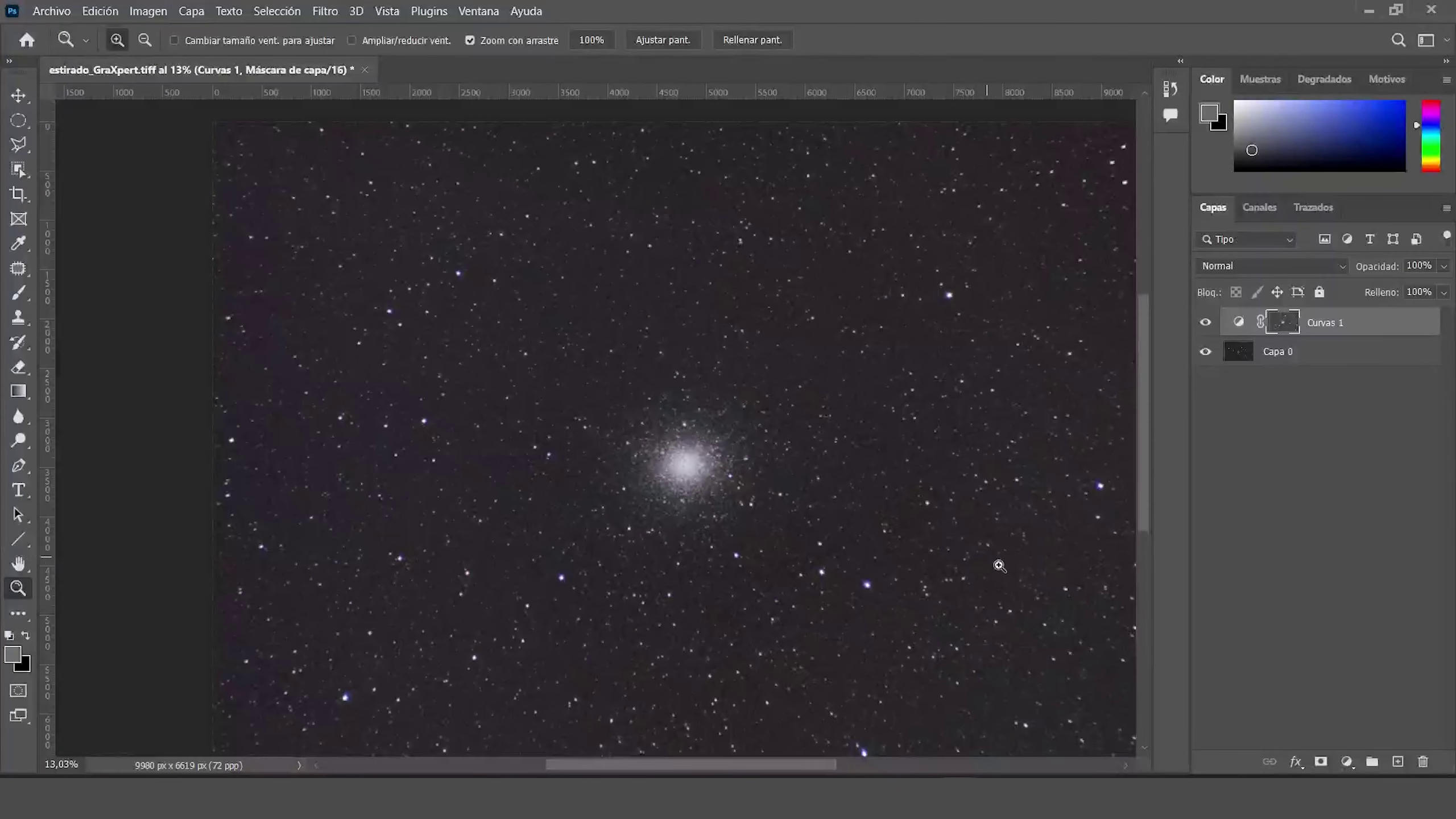
left_click_drag(718, 546, 918, 539)
left_click(1205, 323)
left_click(1205, 323)
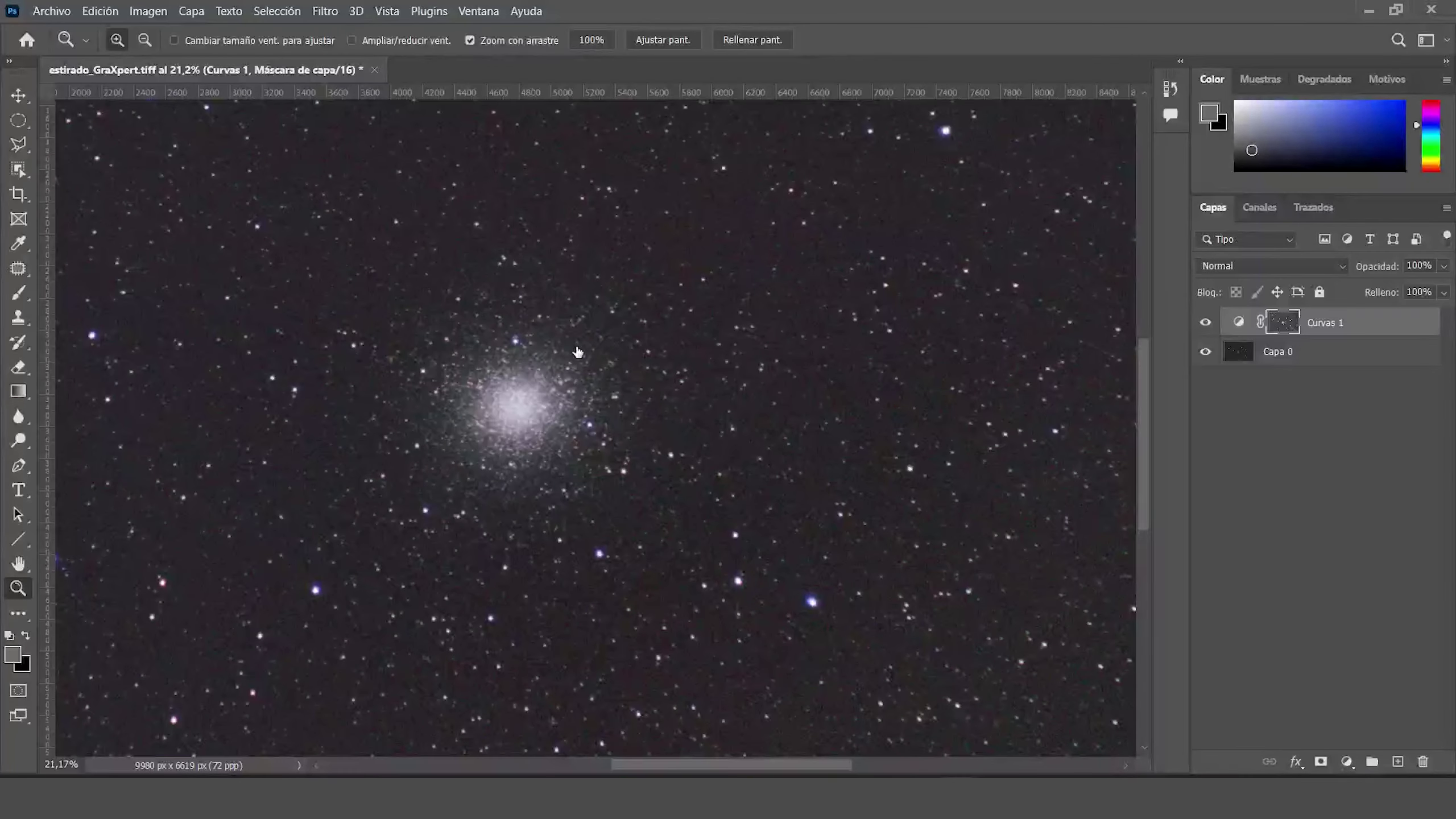
left_click_drag(519, 404, 545, 421)
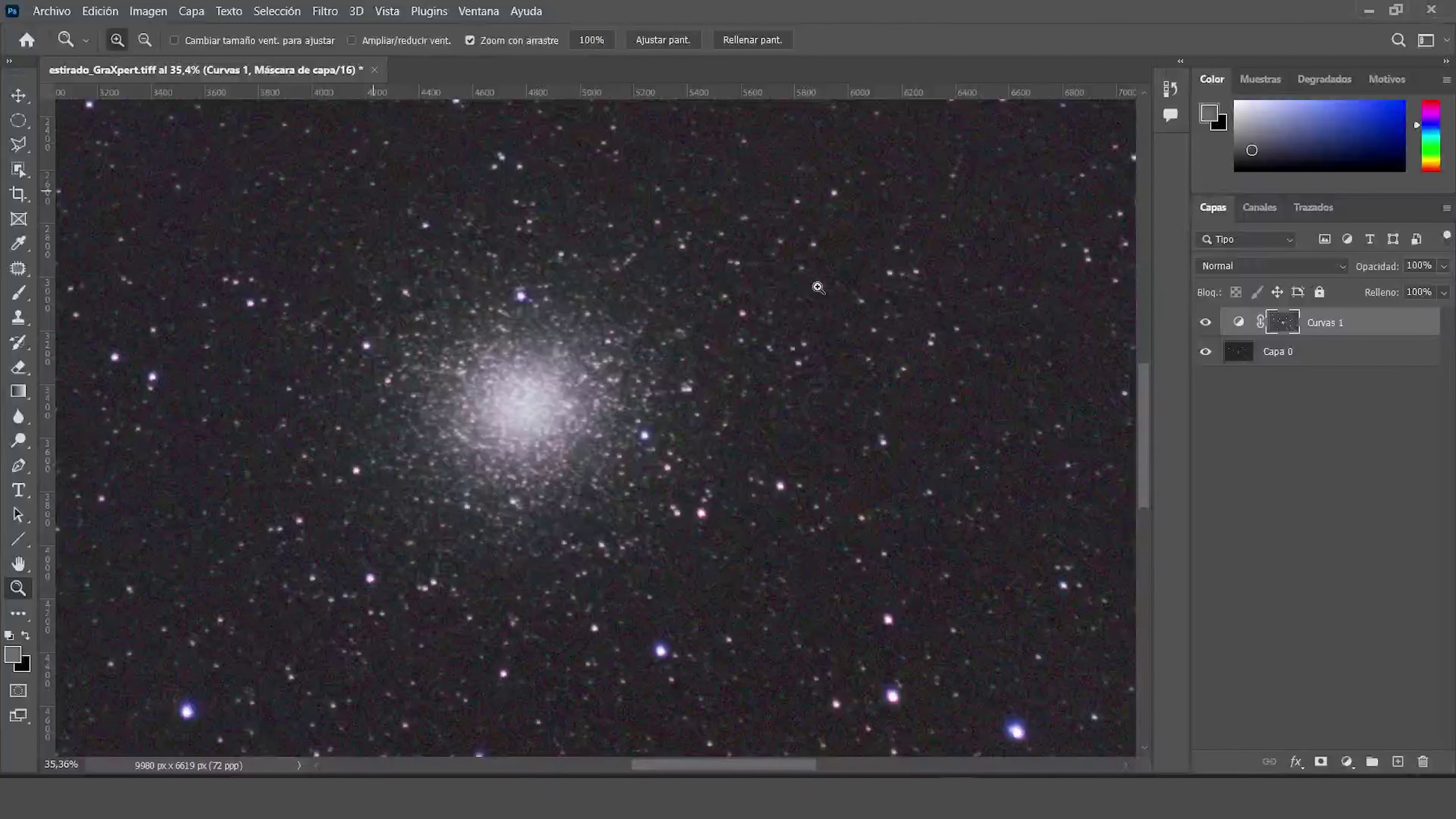
Add a Curves adjustment layer, Curvas 2, directly above Capa 0.
left_click(1353, 355)
left_click(1348, 760)
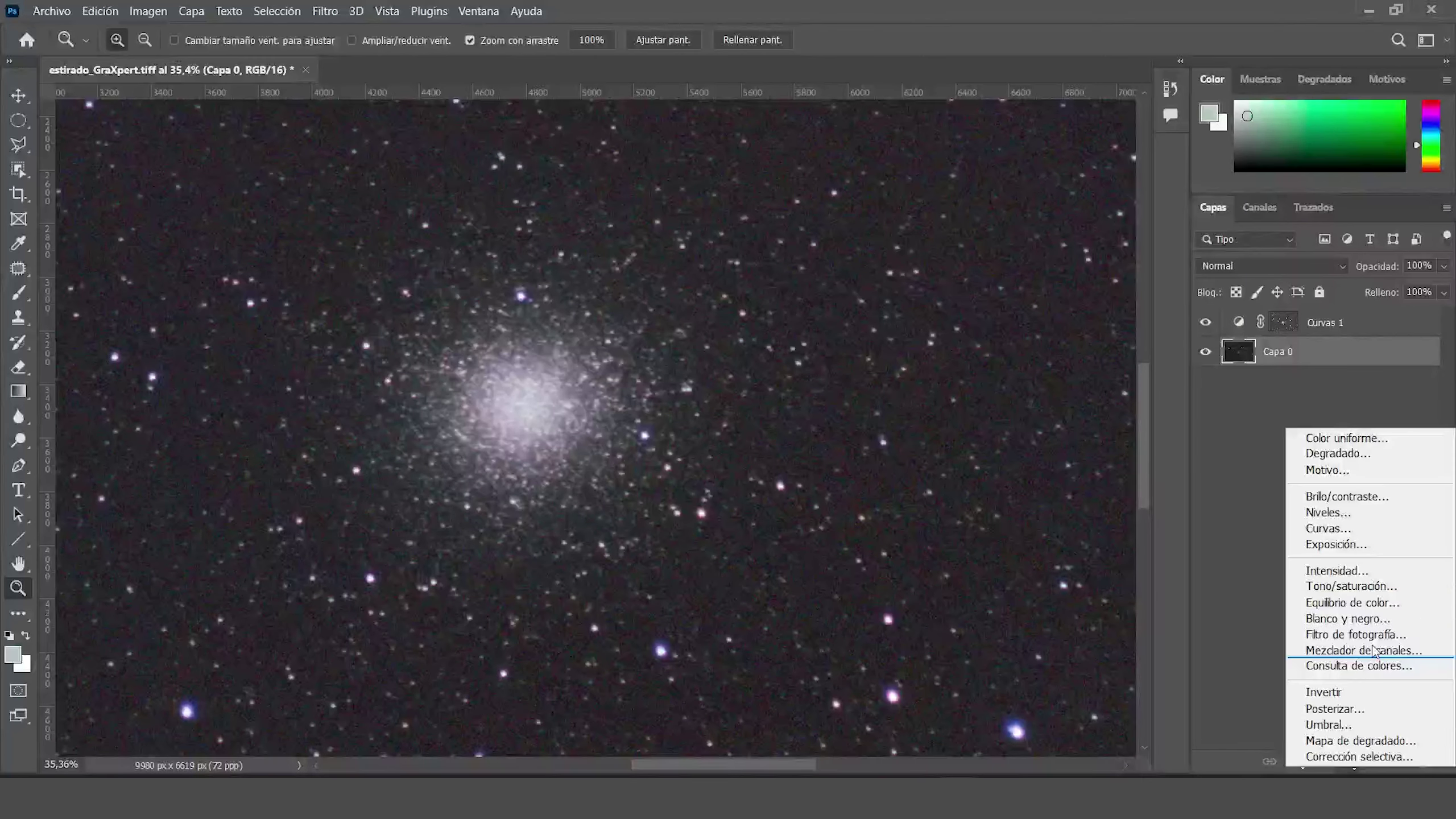
left_click(1378, 534)
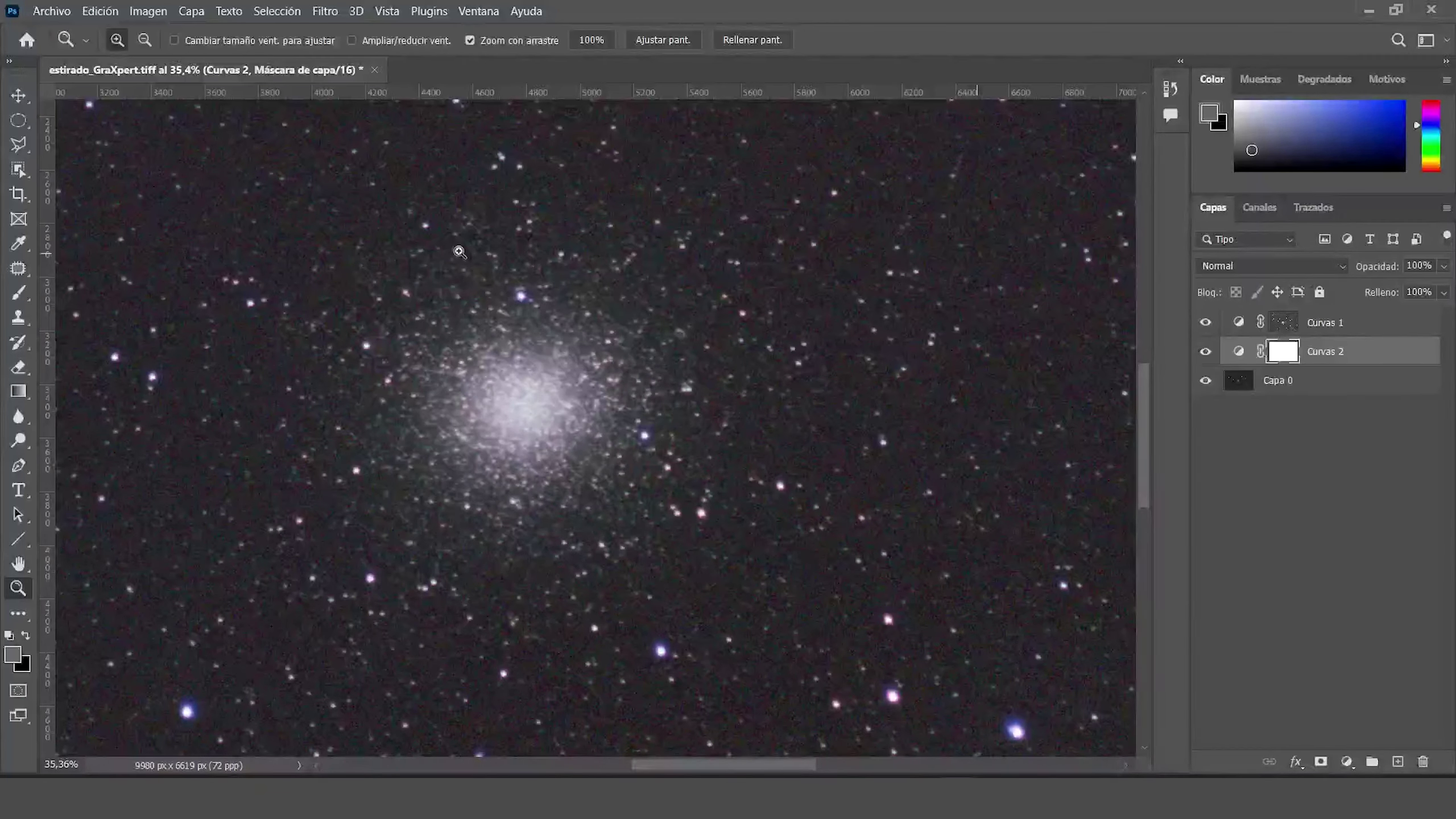
Zoom in around the cluster and view Curvas 1's star mask on its own.
left_click_drag(459, 251, 397, 247)
left_click(536, 411)
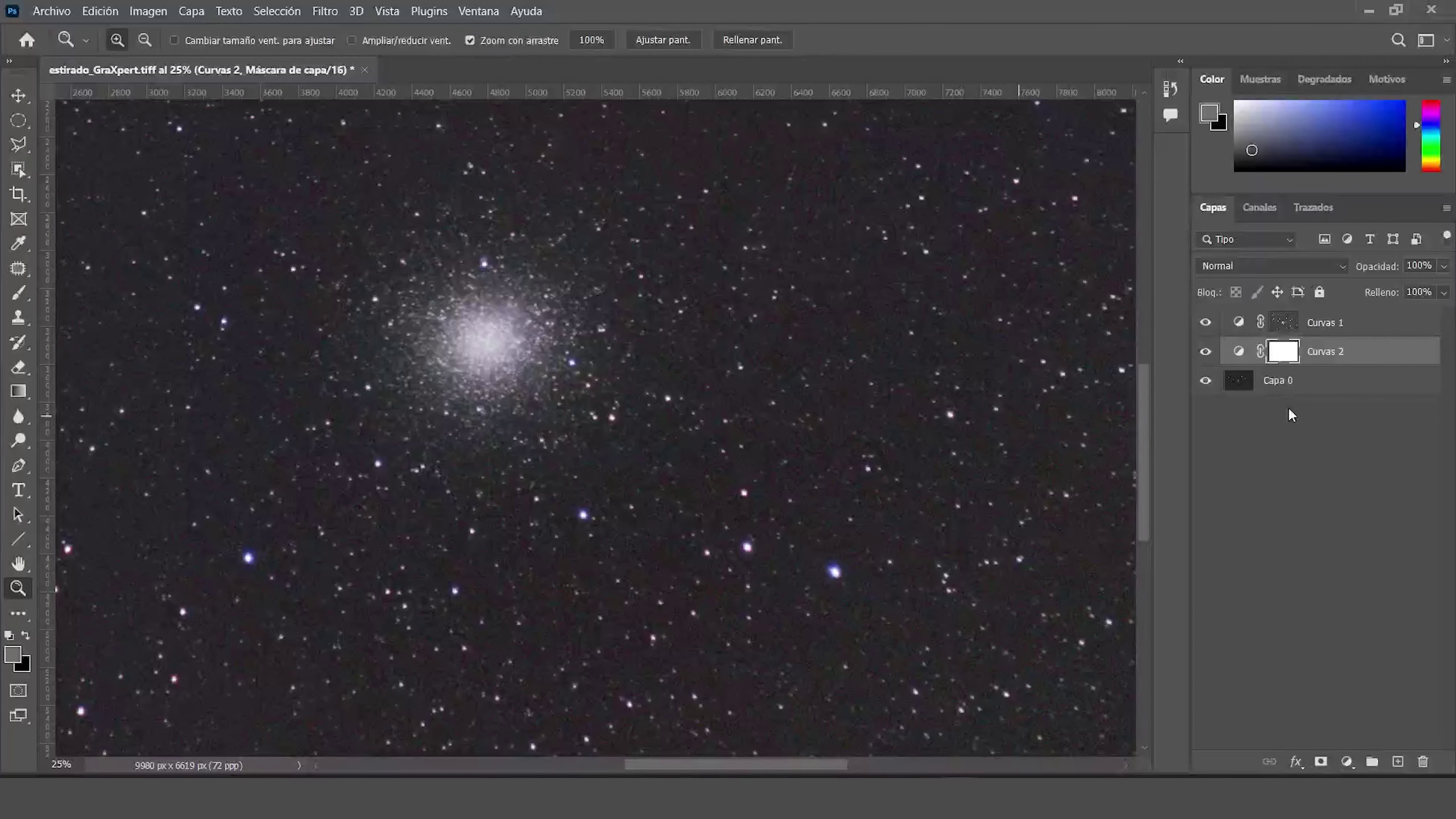
left_click(1283, 324, "alt")
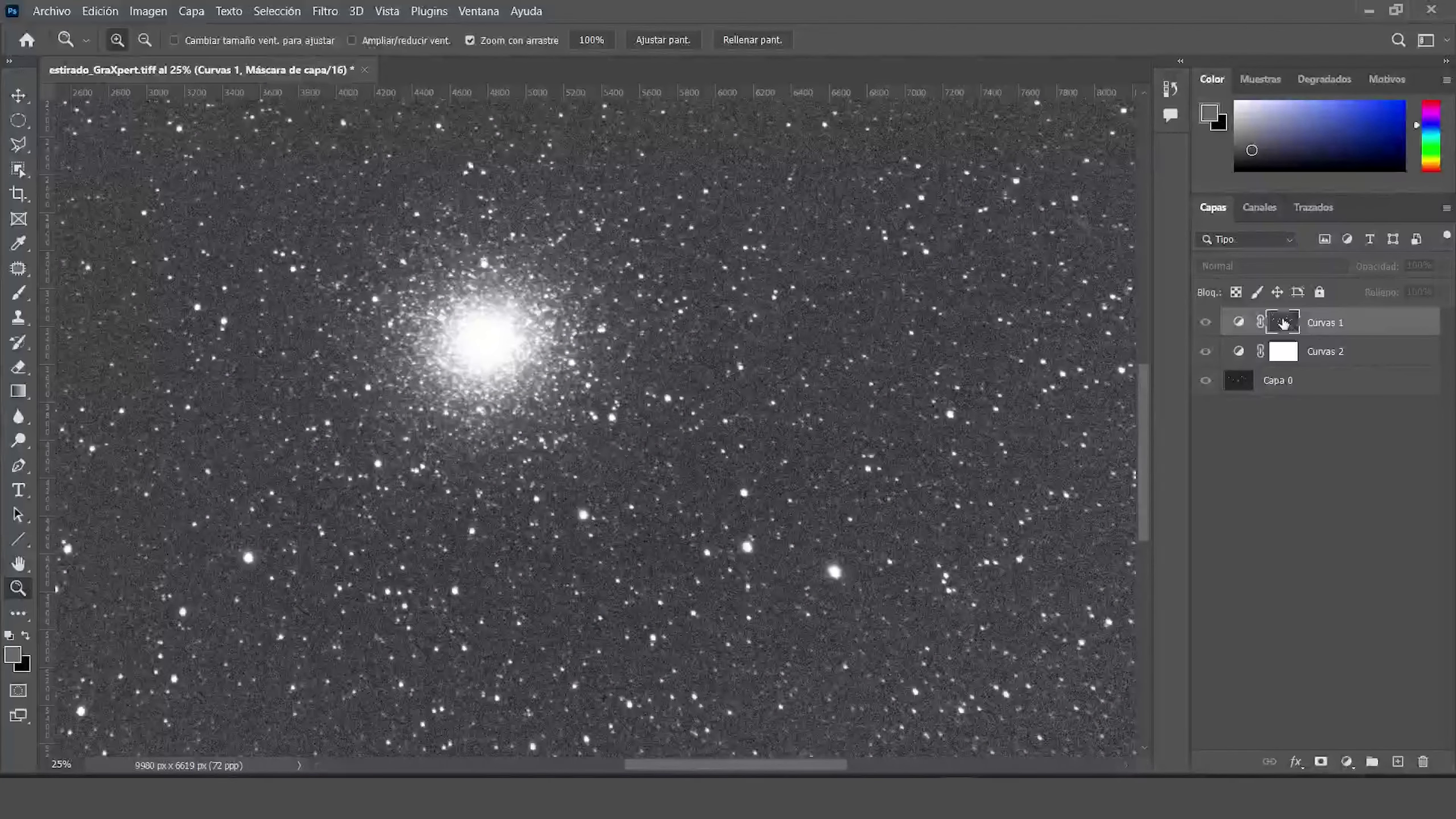
Copy Curvas 1's star mask onto Curvas 2 and view it in greyscale.
left_click_drag(1283, 324, 1286, 355)
left_click(1283, 355)
left_click(1283, 400)
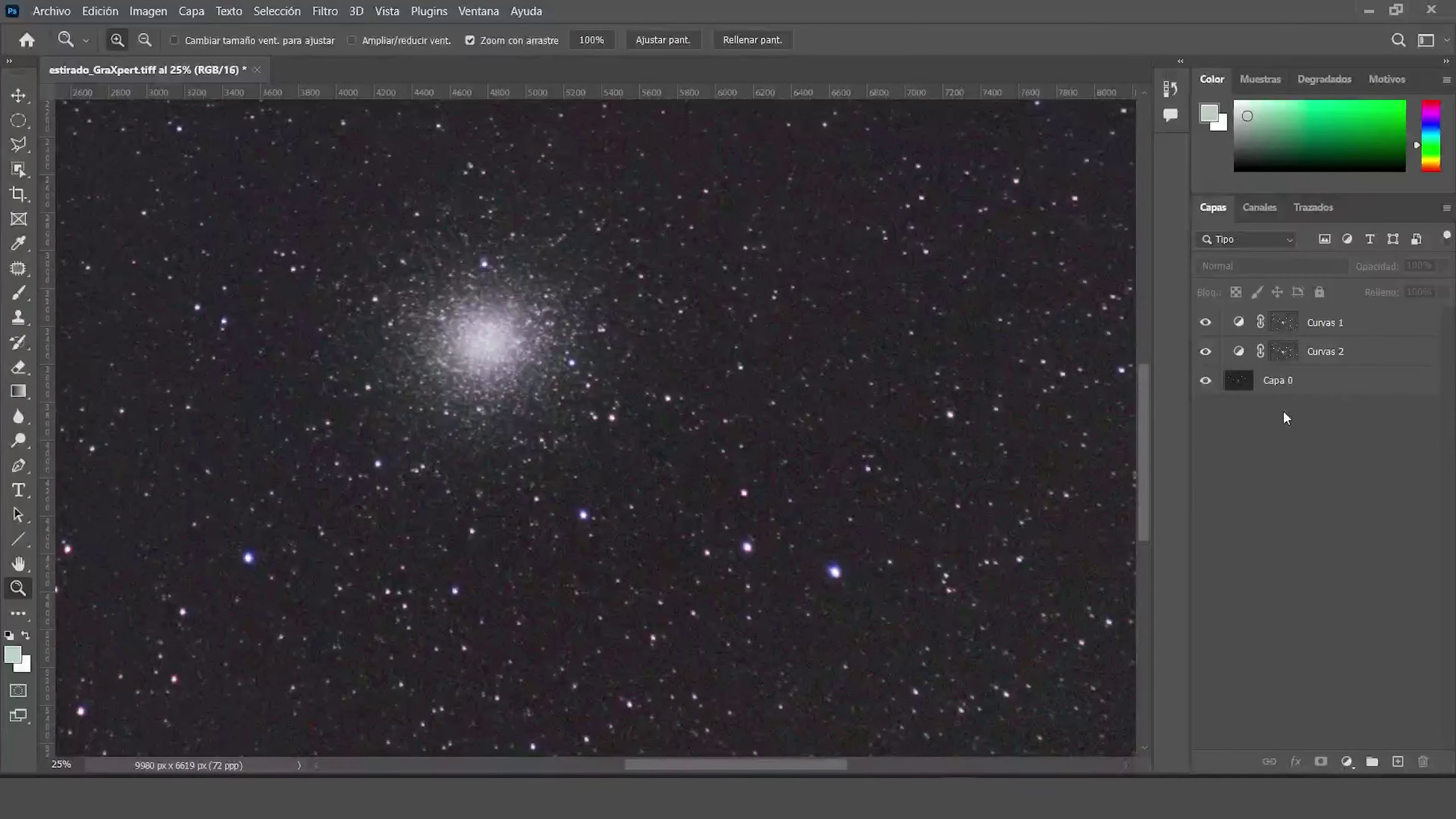
left_click(1282, 355)
left_click(1278, 355, "alt")
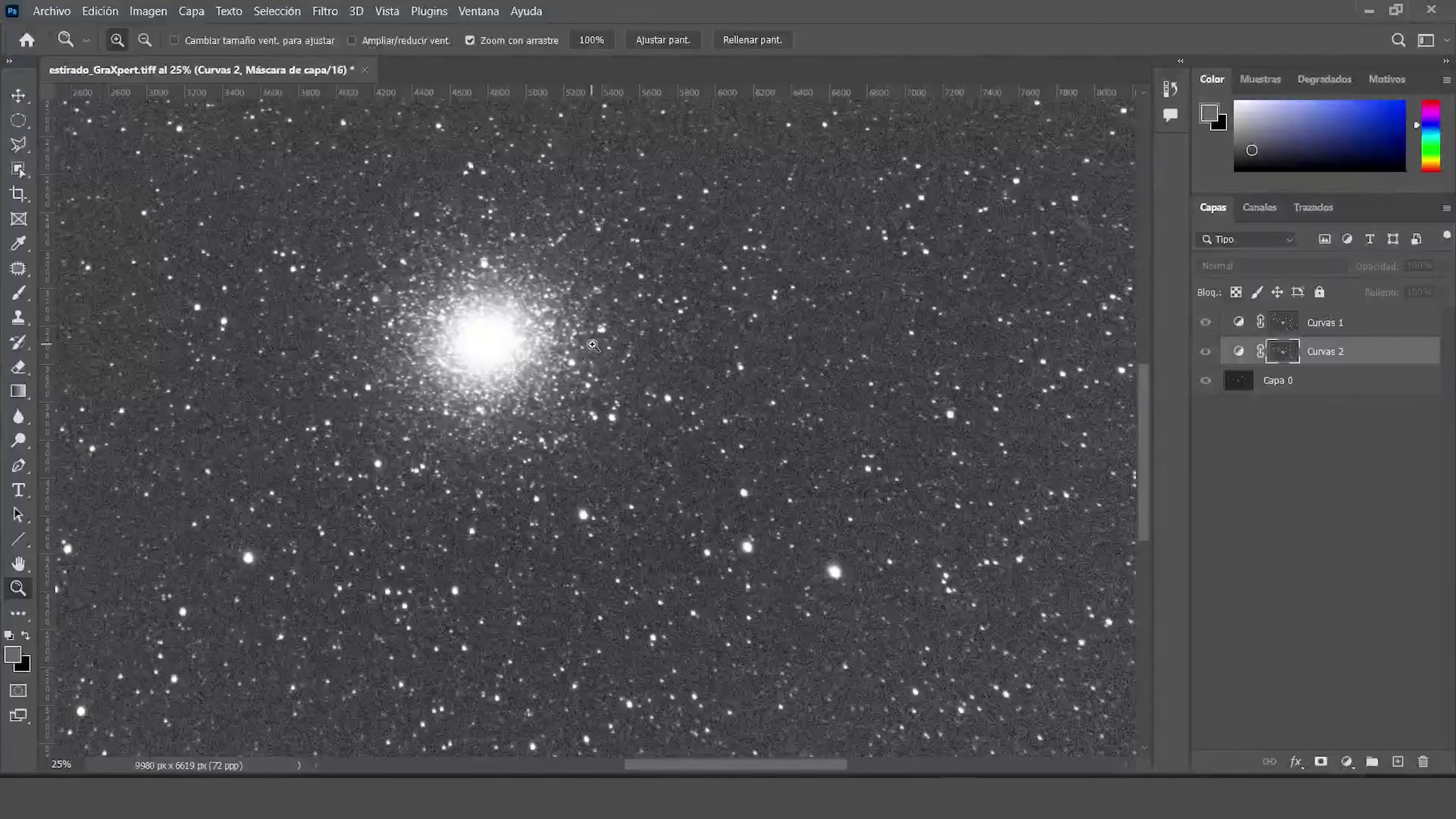
Erase the cluster core from the mask and raise its Levels black input to 37.
mouse_move(596, 344)
left_mouse_down()
mouse_move(516, 298)
mouse_move(601, 323)
left_mouse_up()
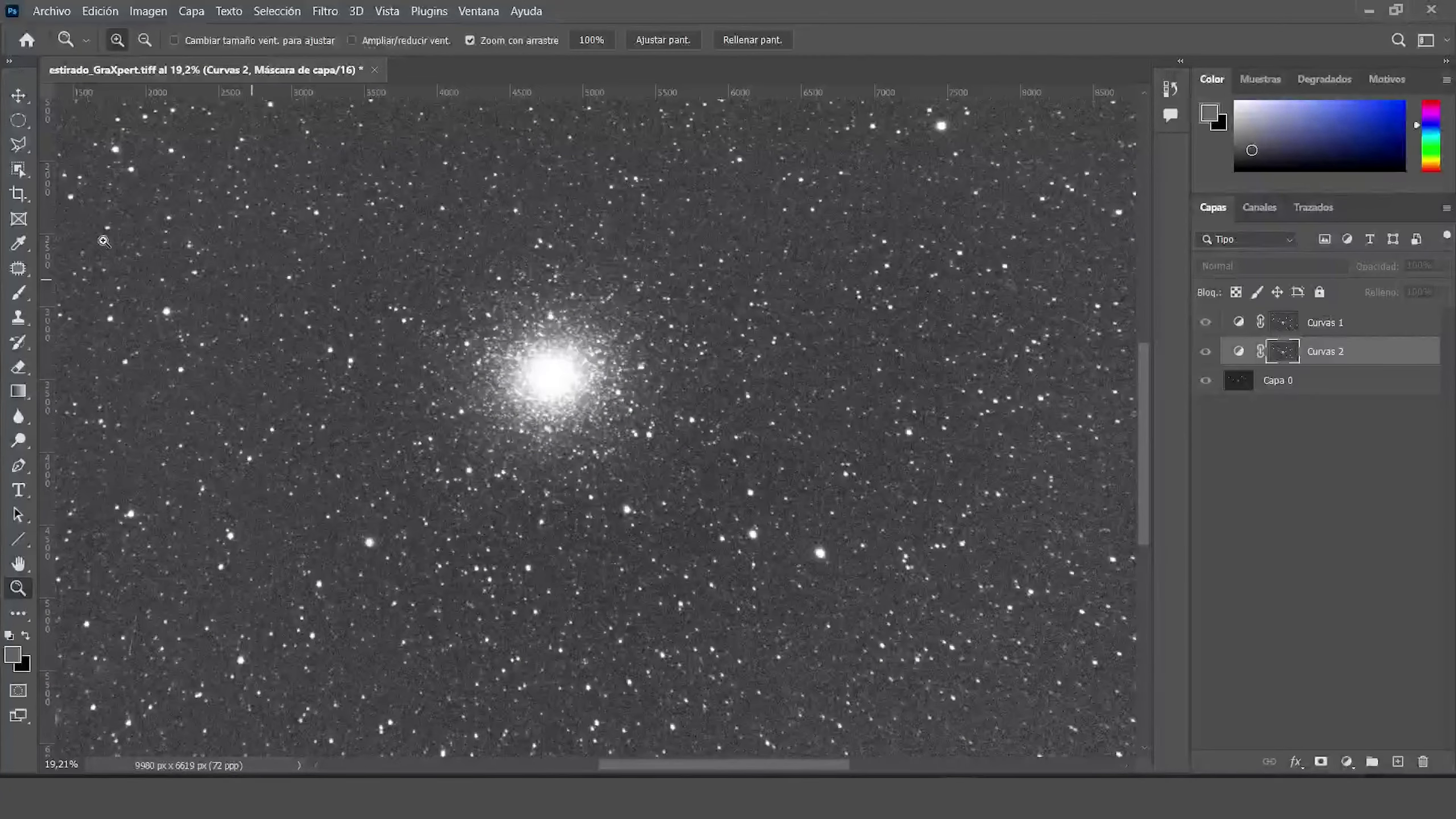
left_click(18, 367)
mouse_move(555, 391)
left_mouse_down()
mouse_move(542, 385)
mouse_move(554, 395)
mouse_move(536, 402)
left_mouse_up()
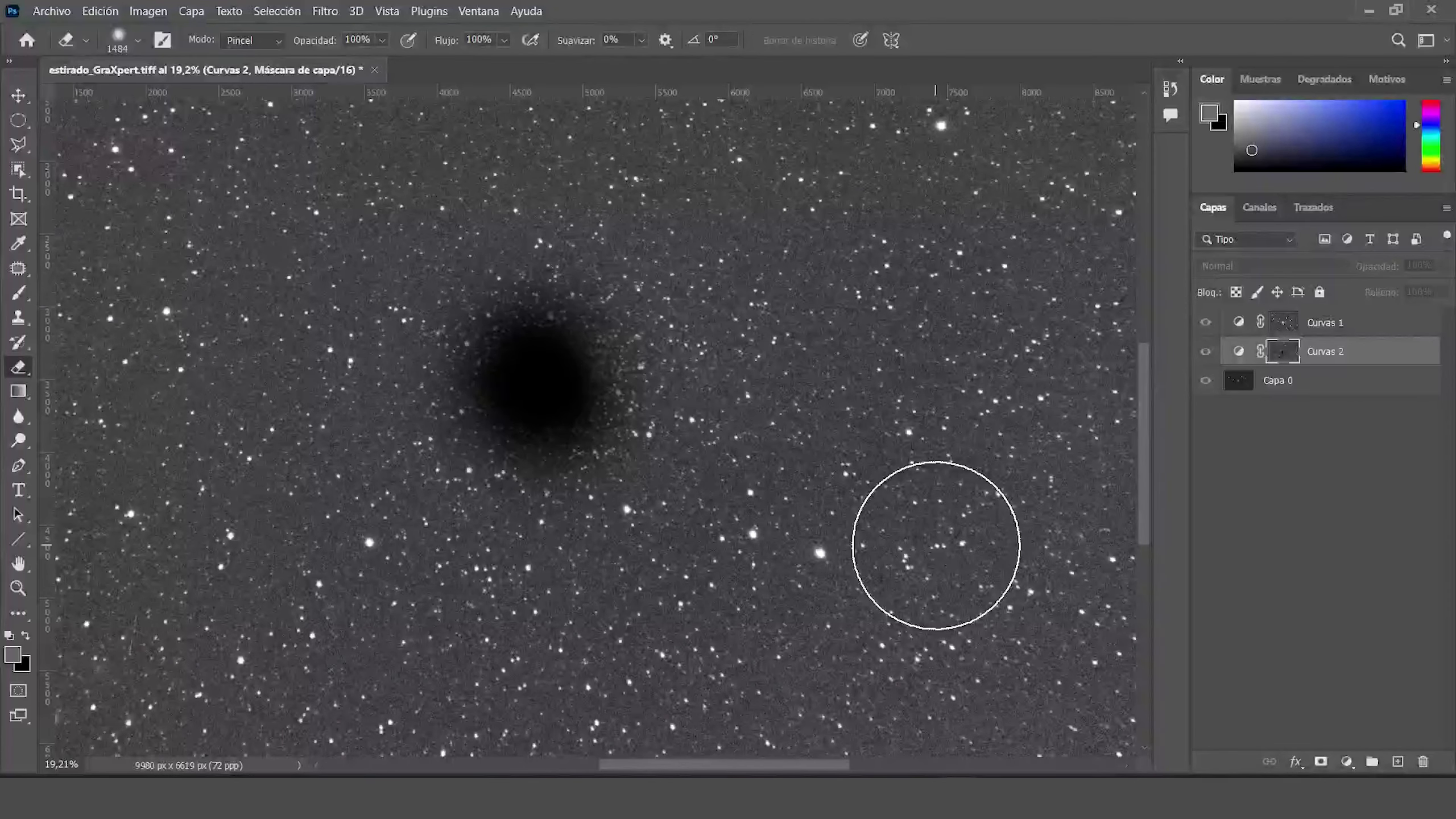
key("ctrl+l")
left_click_drag(928, 587, 967, 607)
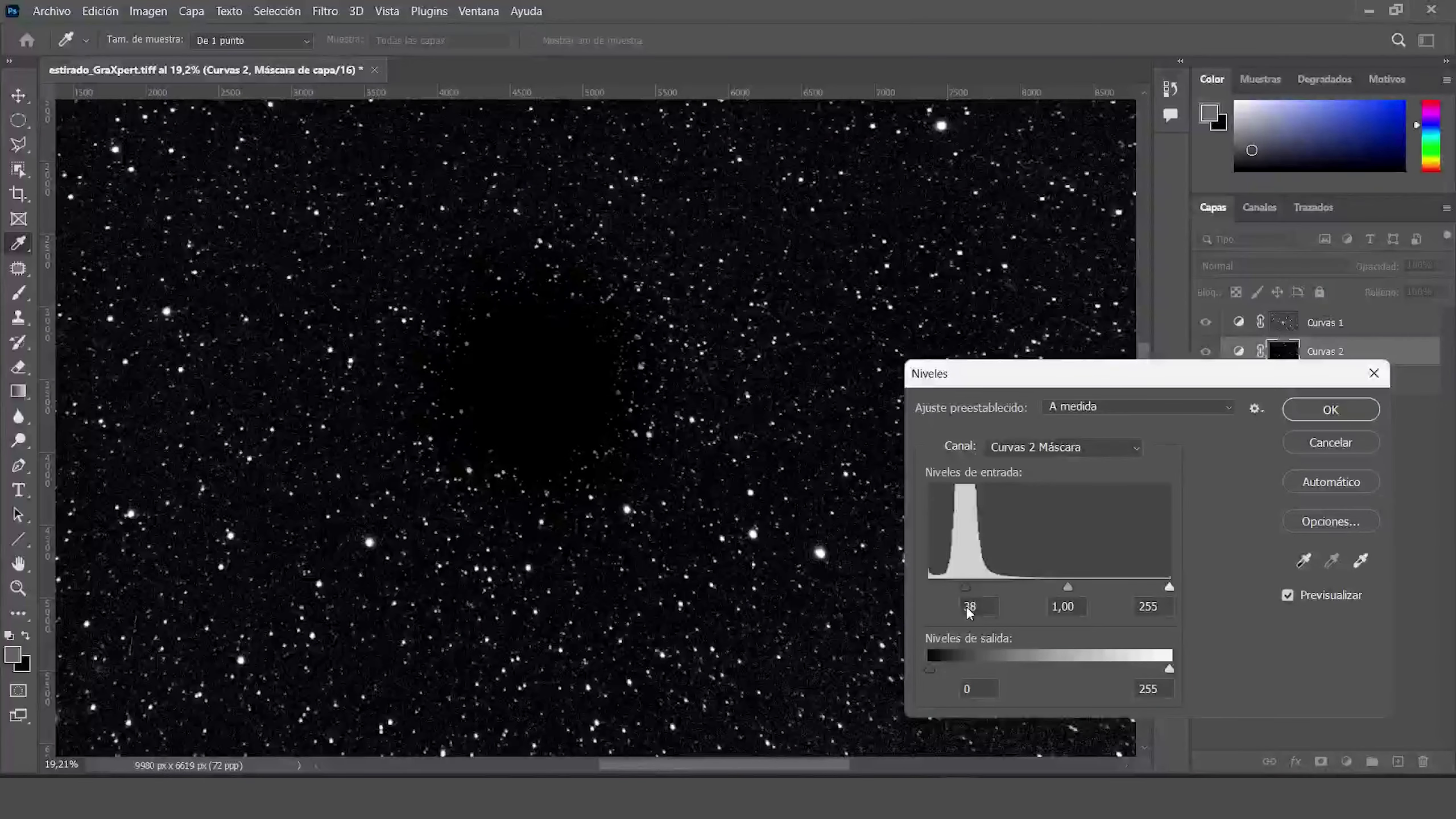
Set the mask's Levels black input to 42 and apply it.
double_click(967, 607)
type("42")
left_click(1328, 422)
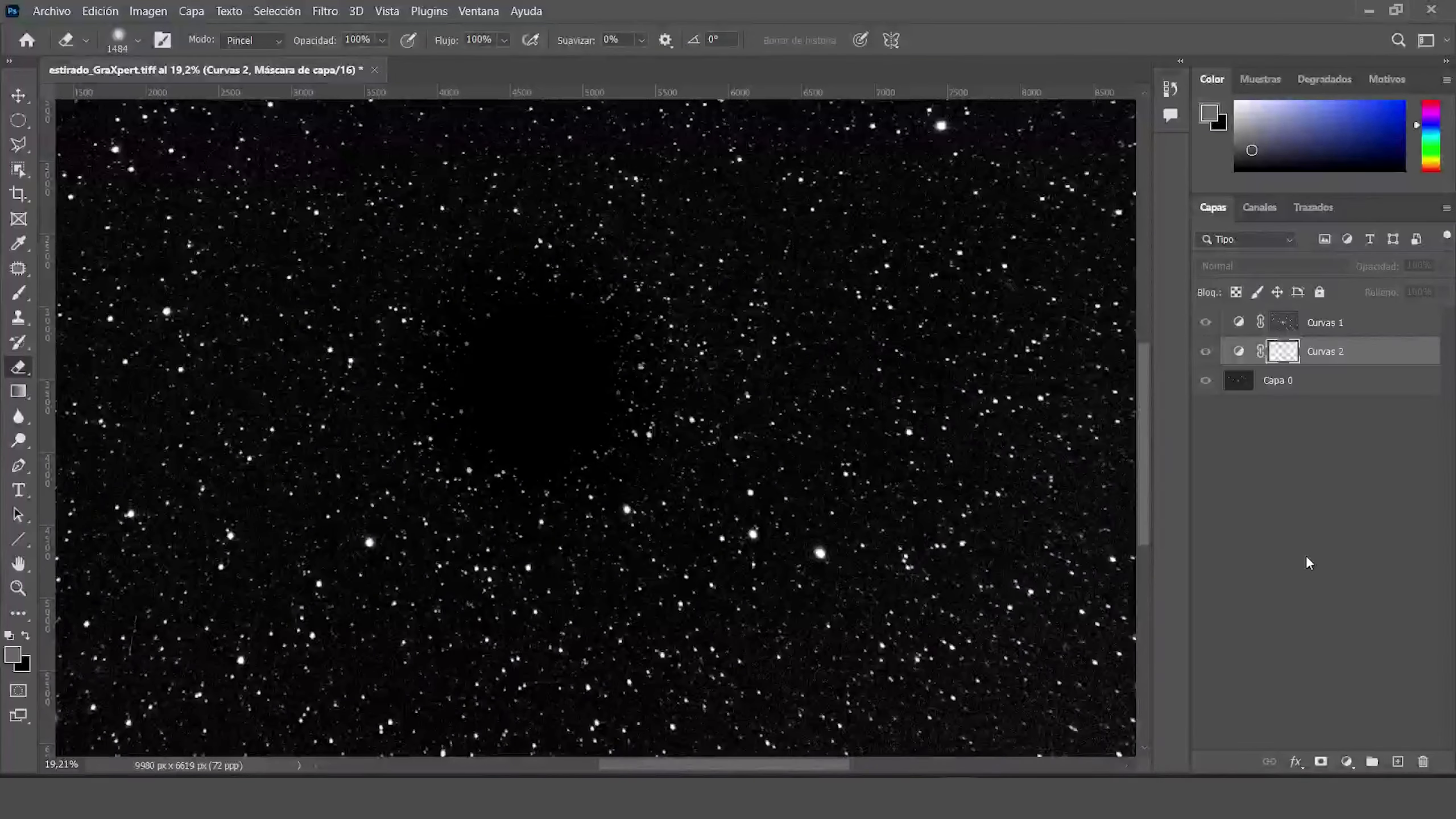
left_click(1305, 560)
Lower Curvas 2's white output to 209 and compare its dimming of the stars.
double_click(1238, 352)
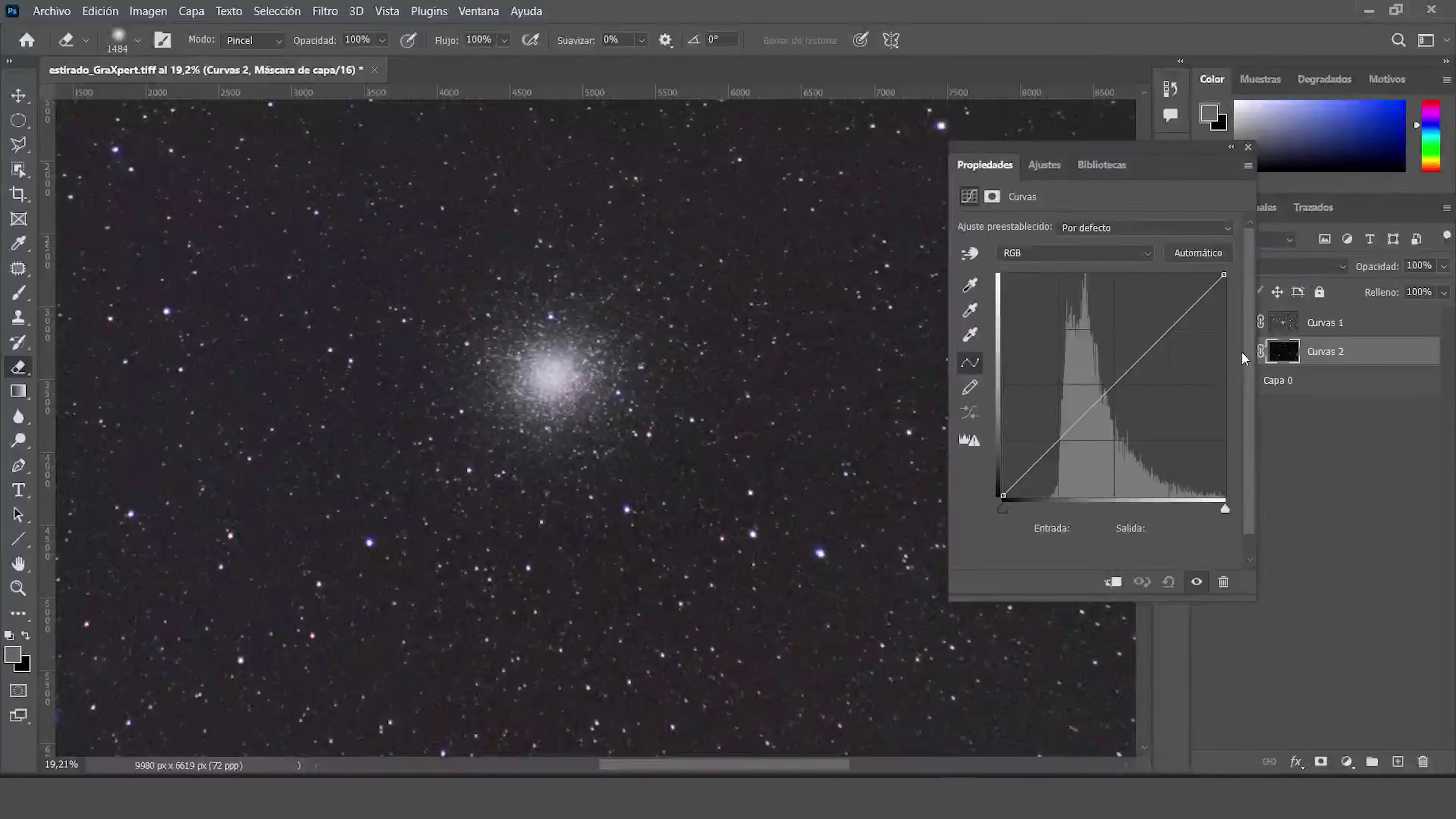
key("z")
left_click_drag(882, 607, 1032, 604)
left_click_drag(1225, 276, 1261, 314)
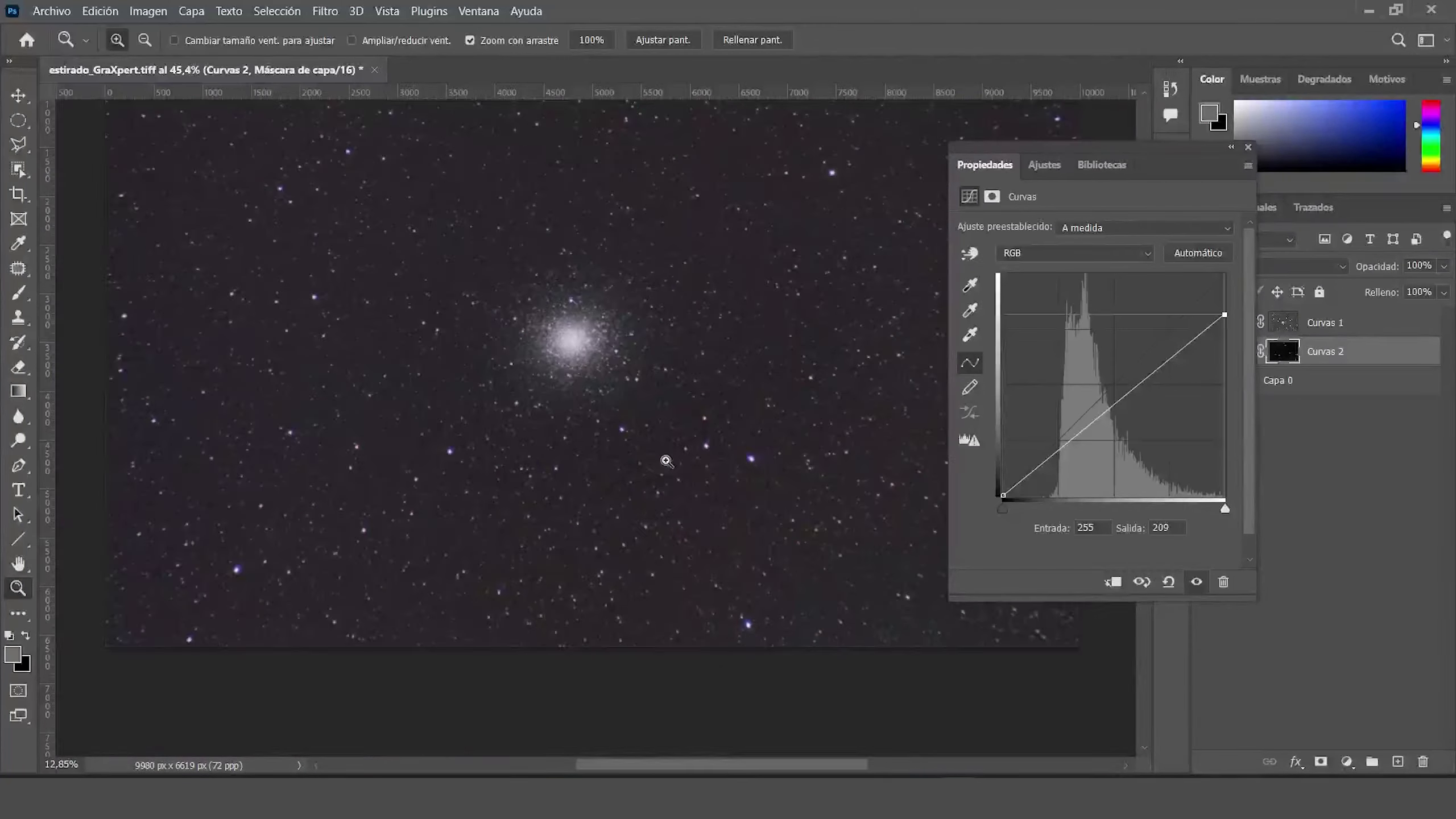
key("ctrl+0")
left_click(1248, 148)
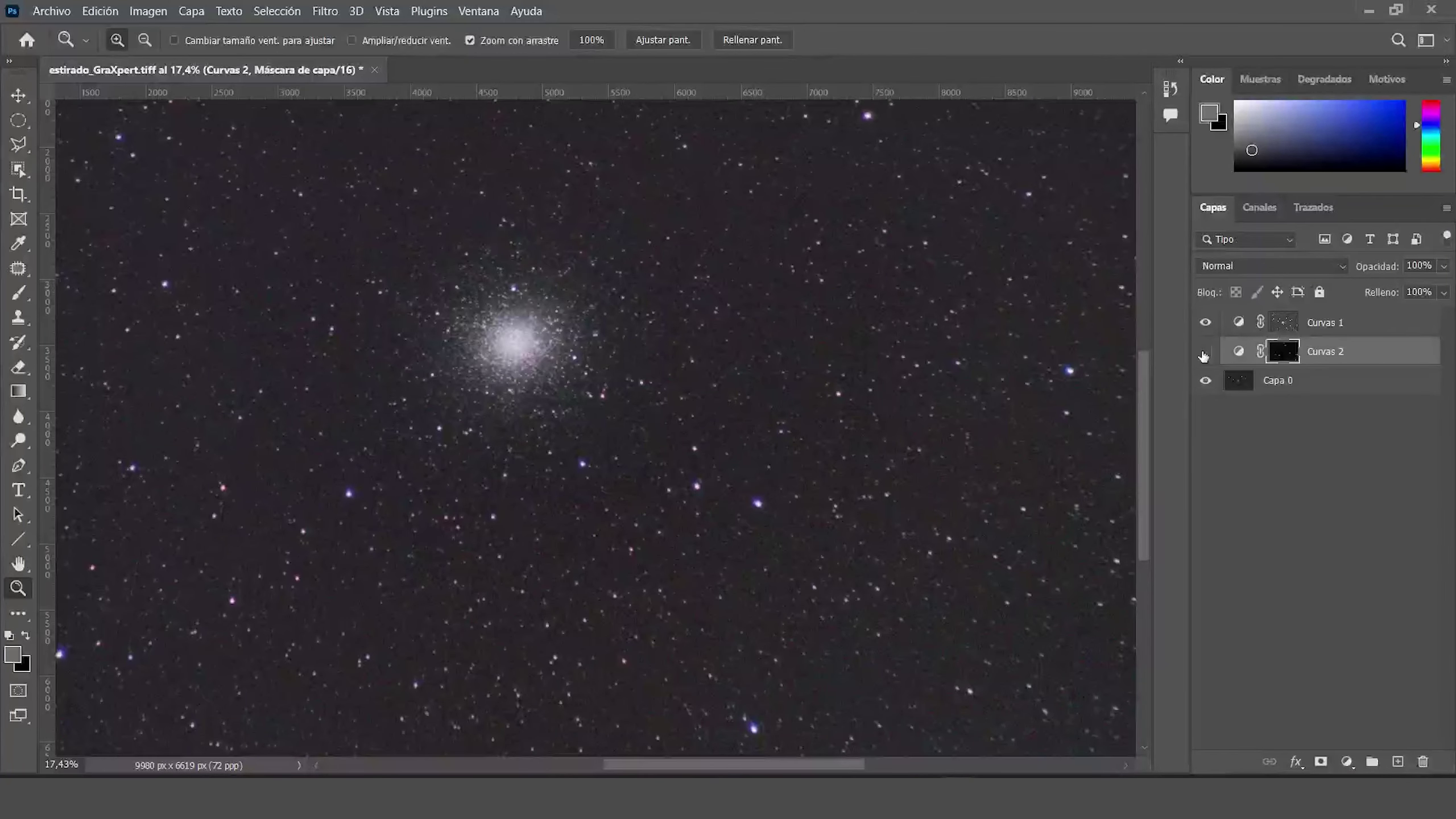
left_click(1205, 352)
left_click_drag(537, 452, 720, 386)
left_click(1363, 330)
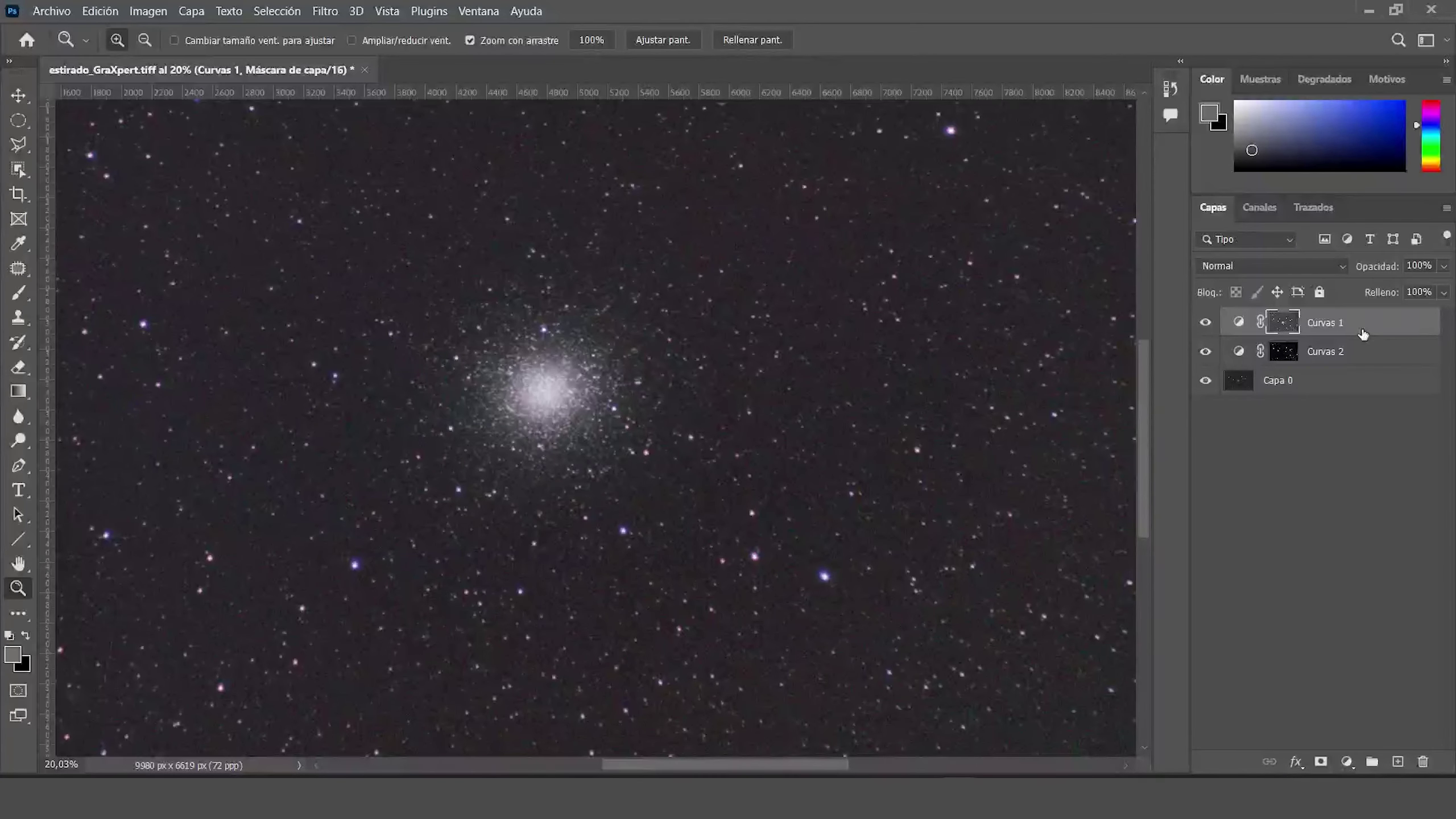
left_click_drag(528, 379, 558, 393)
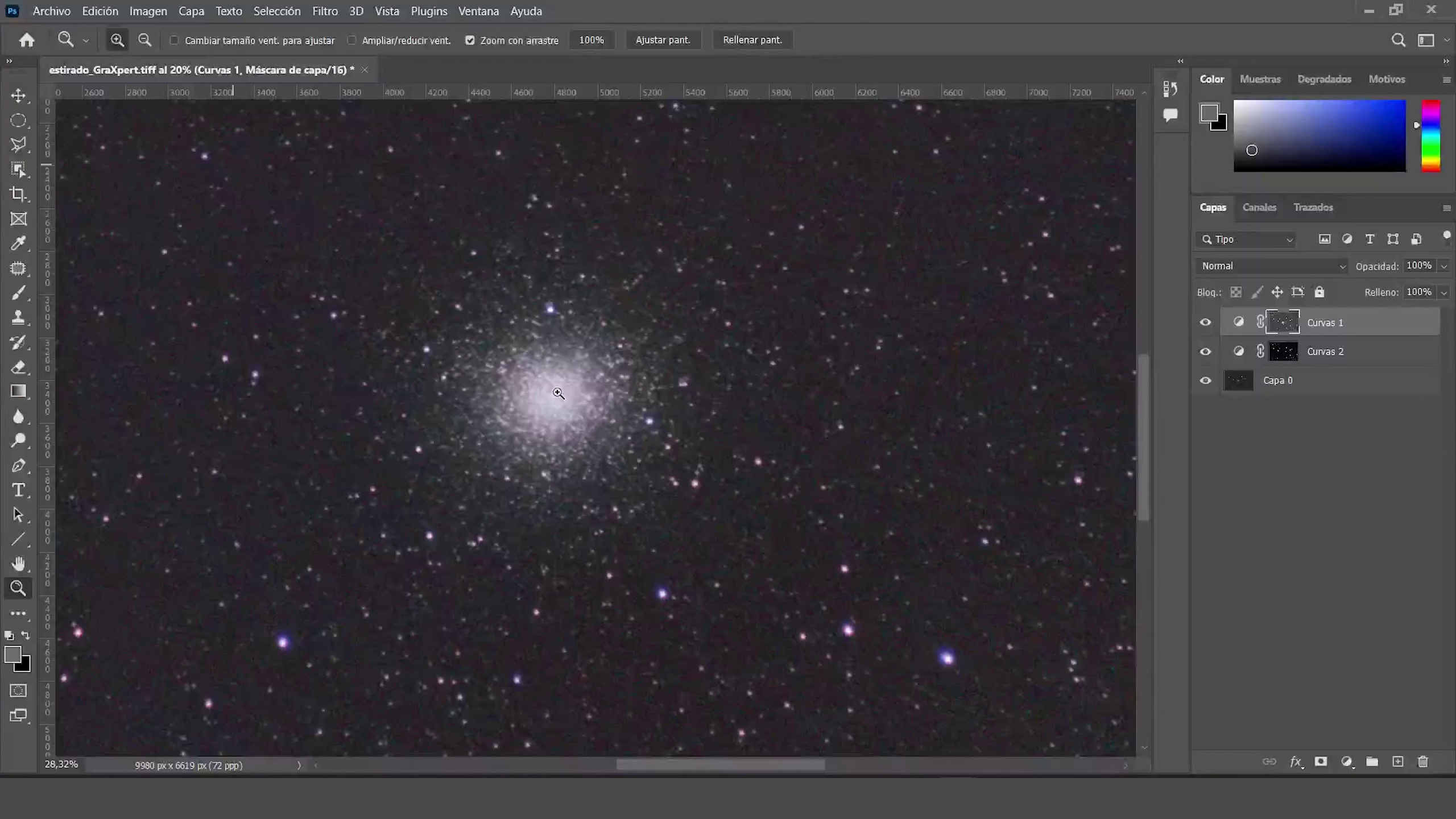
Add a Levels layer, Niveles 1, with black point 19 and midtones 1,16.
left_click(1348, 763)
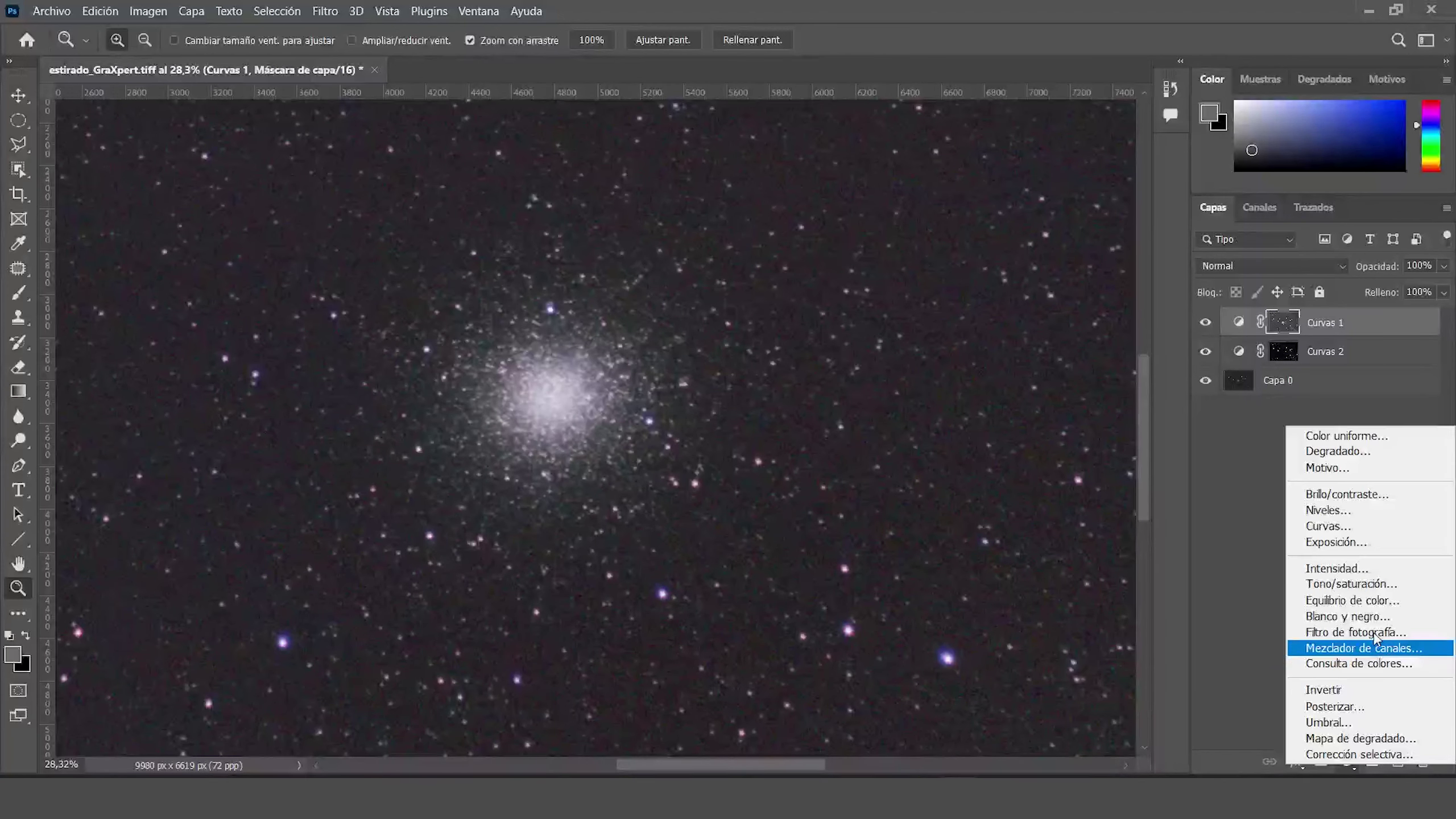
left_click(1362, 523)
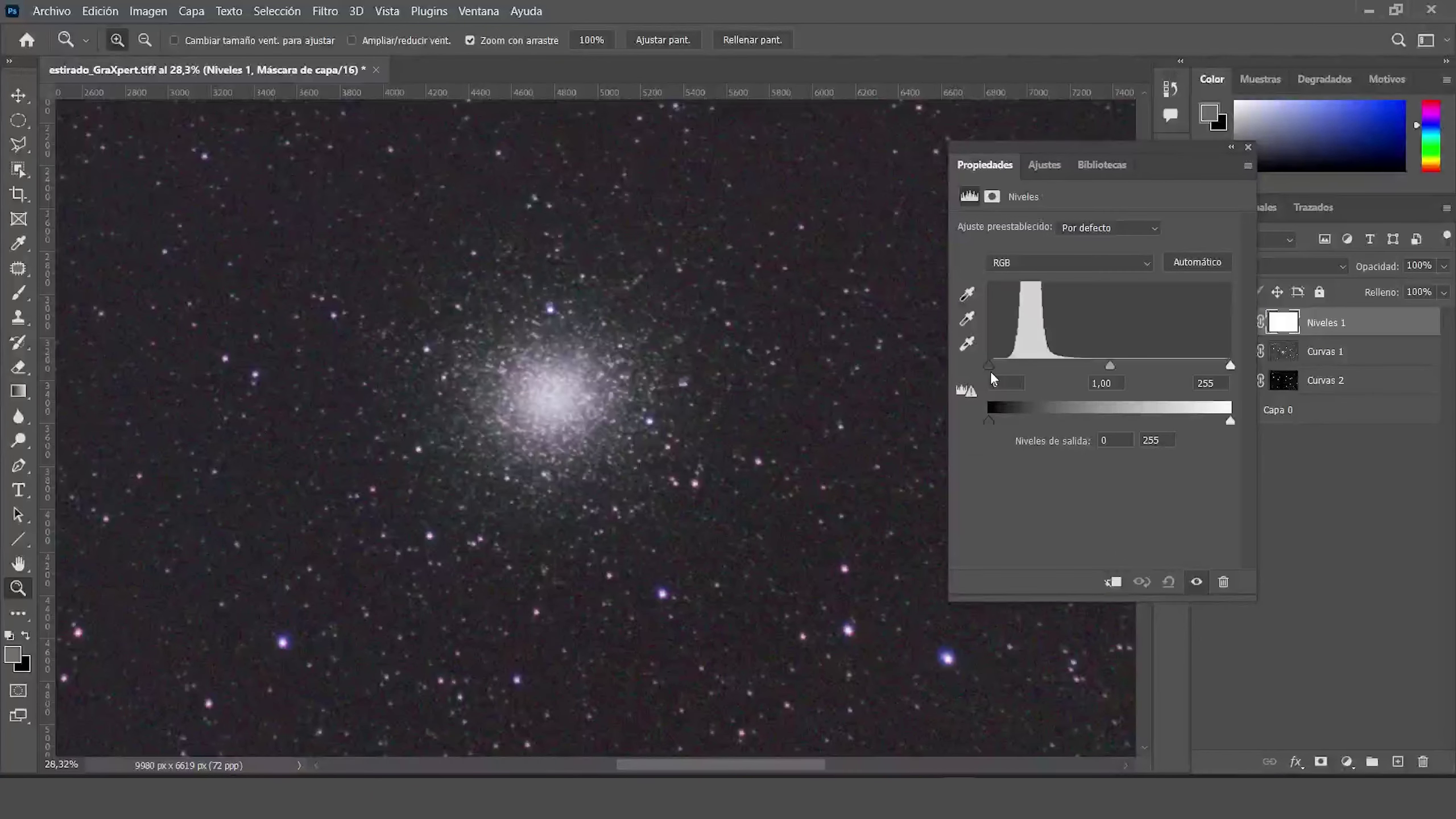
left_click_drag(992, 366, 1009, 376)
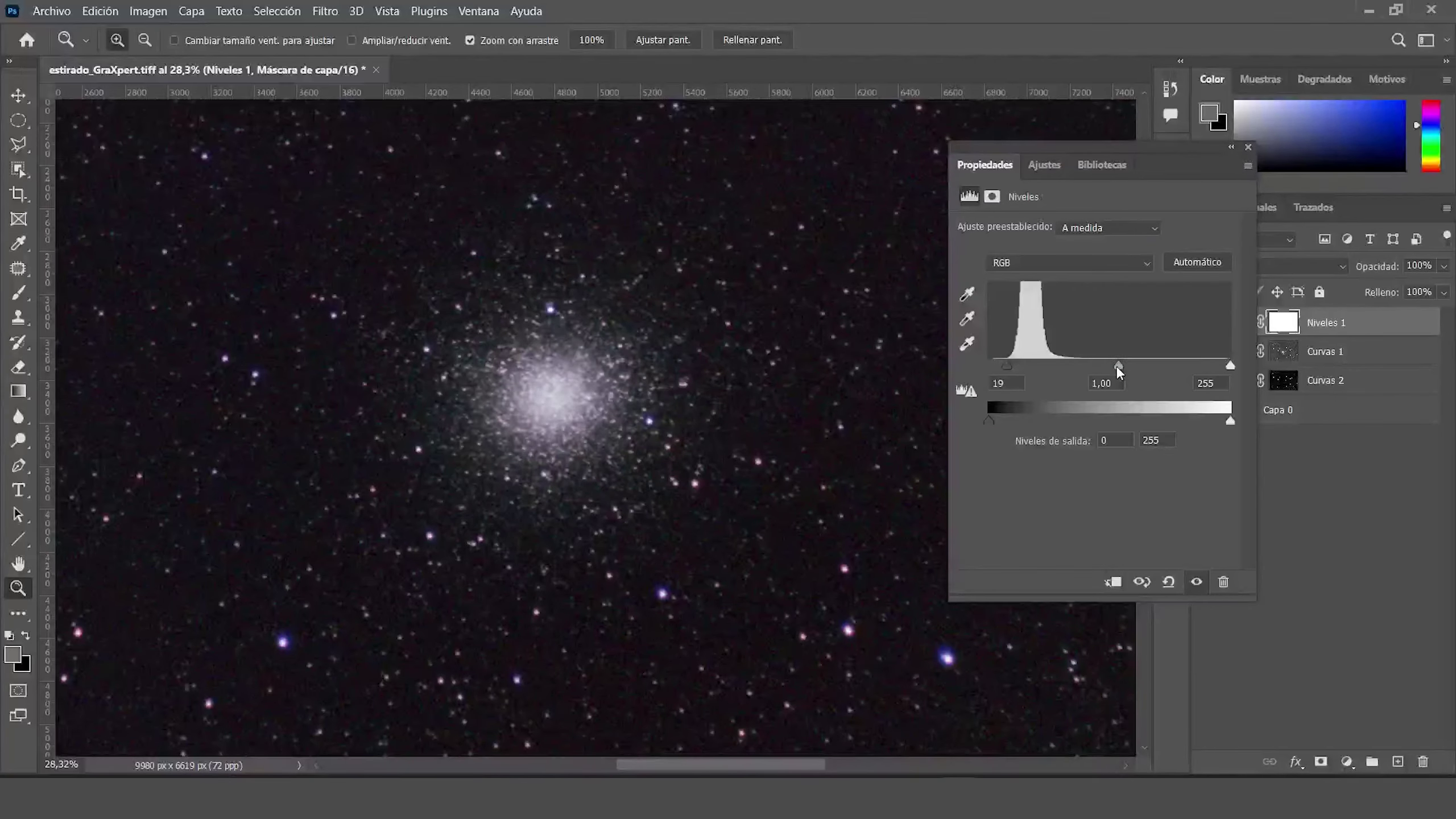
left_click_drag(1118, 367, 1108, 379)
left_click(1248, 147)
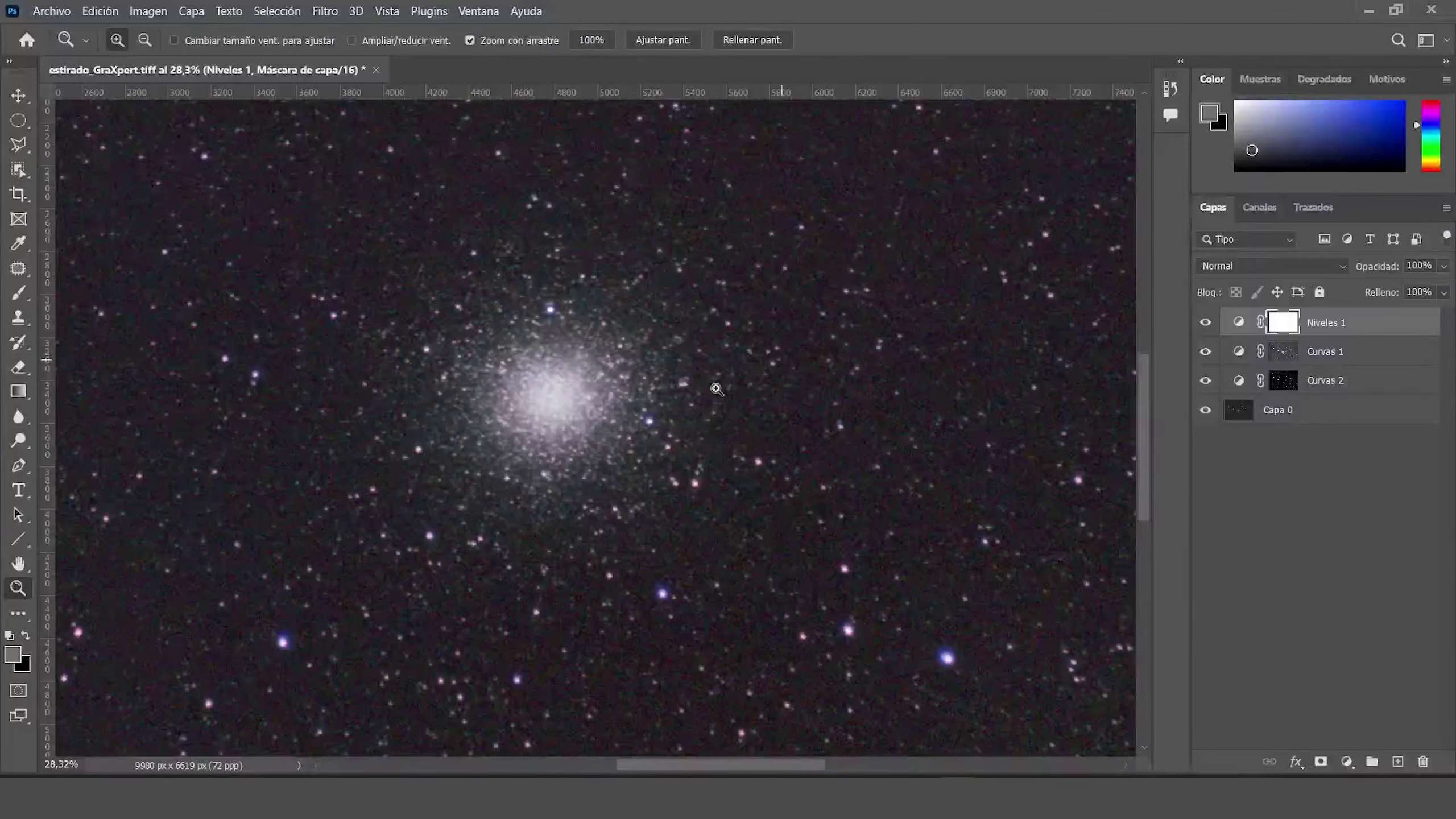
left_click_drag(685, 397, 745, 428)
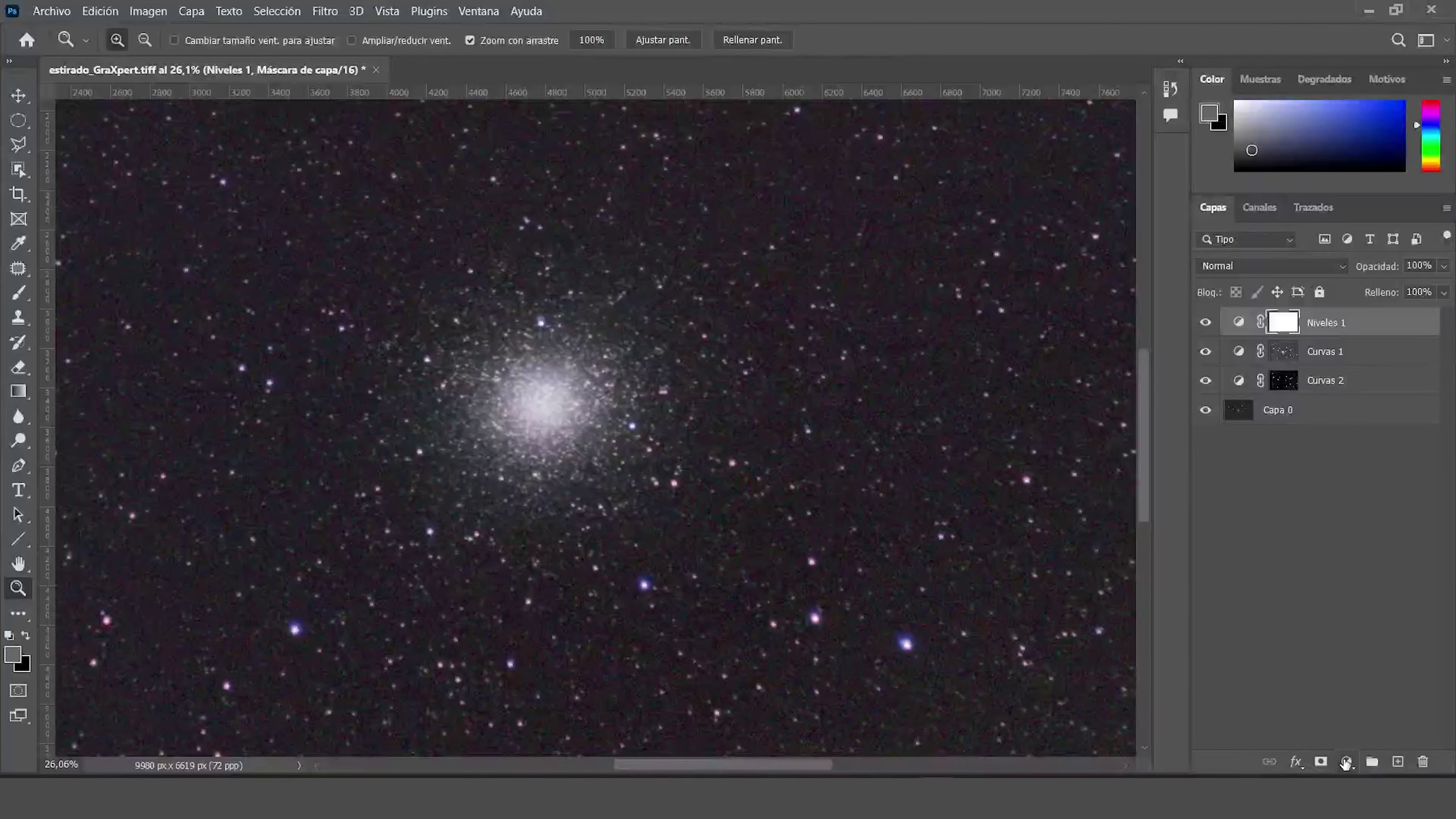
Add a Levels layer, Niveles 2, with black point 10 and midtones 0,97.
left_click(1345, 762)
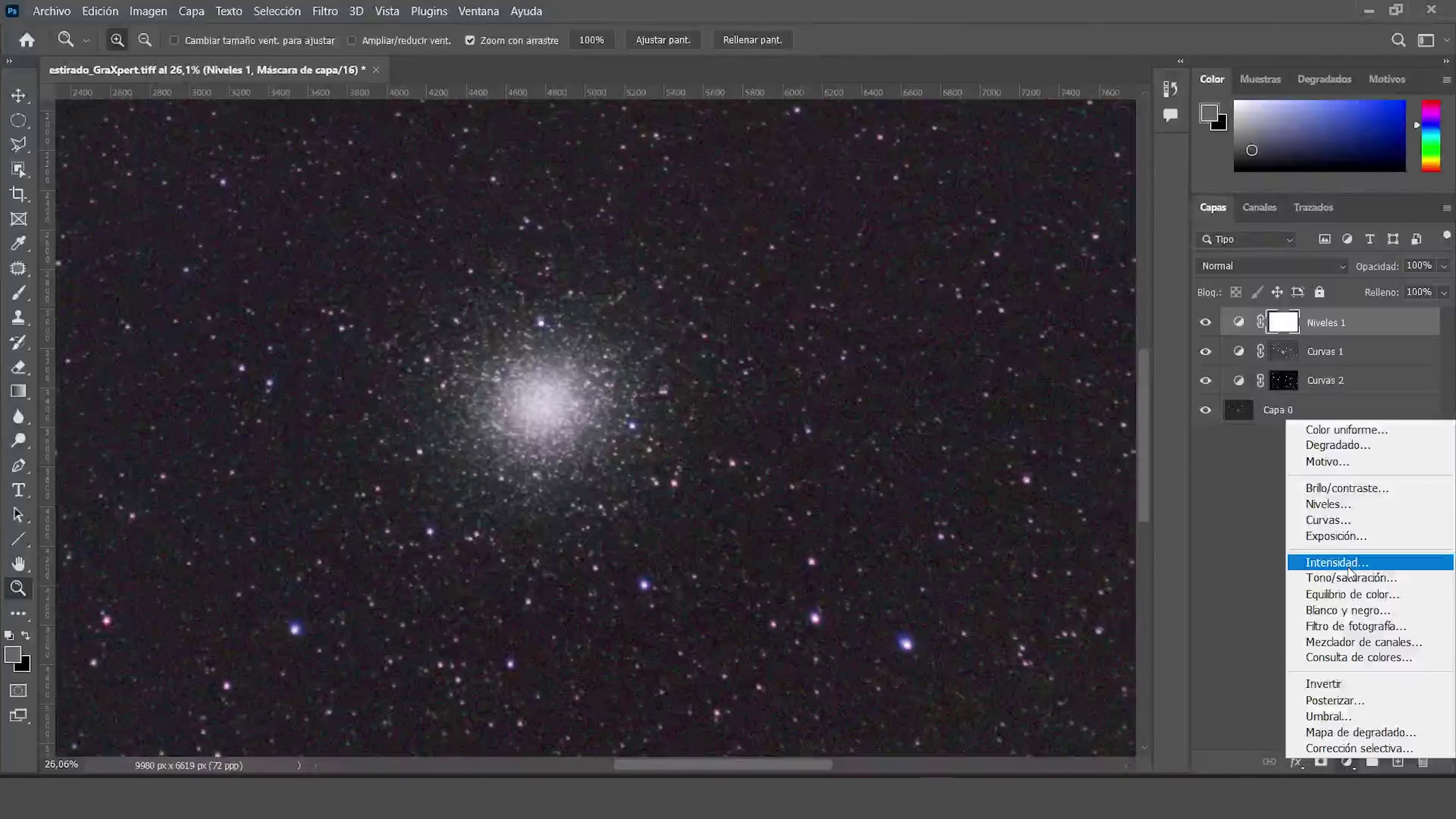
left_click(1347, 505)
left_click_drag(868, 368, 877, 368)
left_click_drag(992, 370, 995, 373)
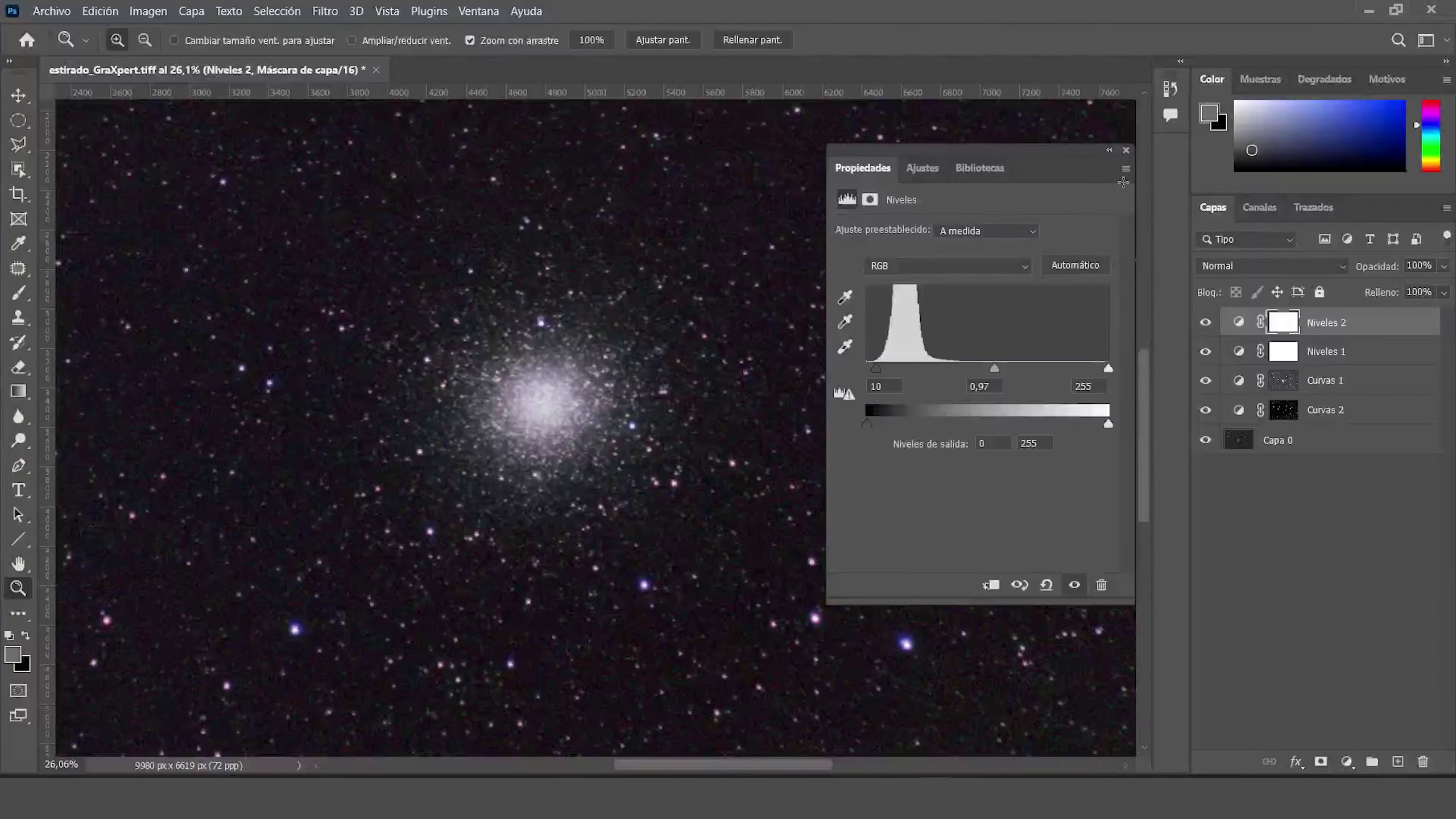
Duplicate all layers and merge the copies into one layer, Niveles 2 copia.
left_click(1125, 150)
left_click(725, 473, "alt")
left_click_drag(725, 474, 760, 489)
left_click_drag(1333, 363, 1329, 480)
right_click(1219, 453)
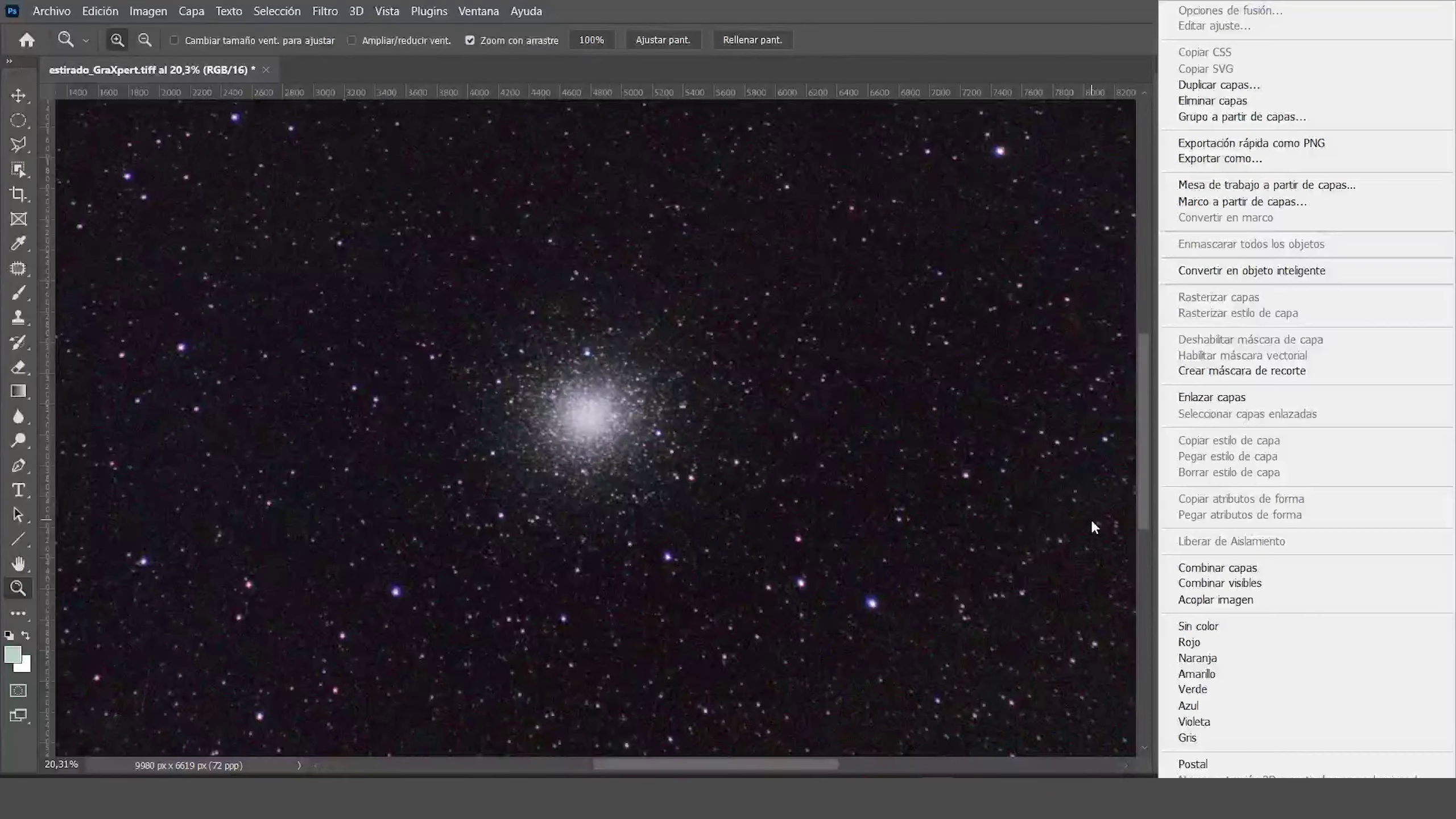
left_click(1219, 559)
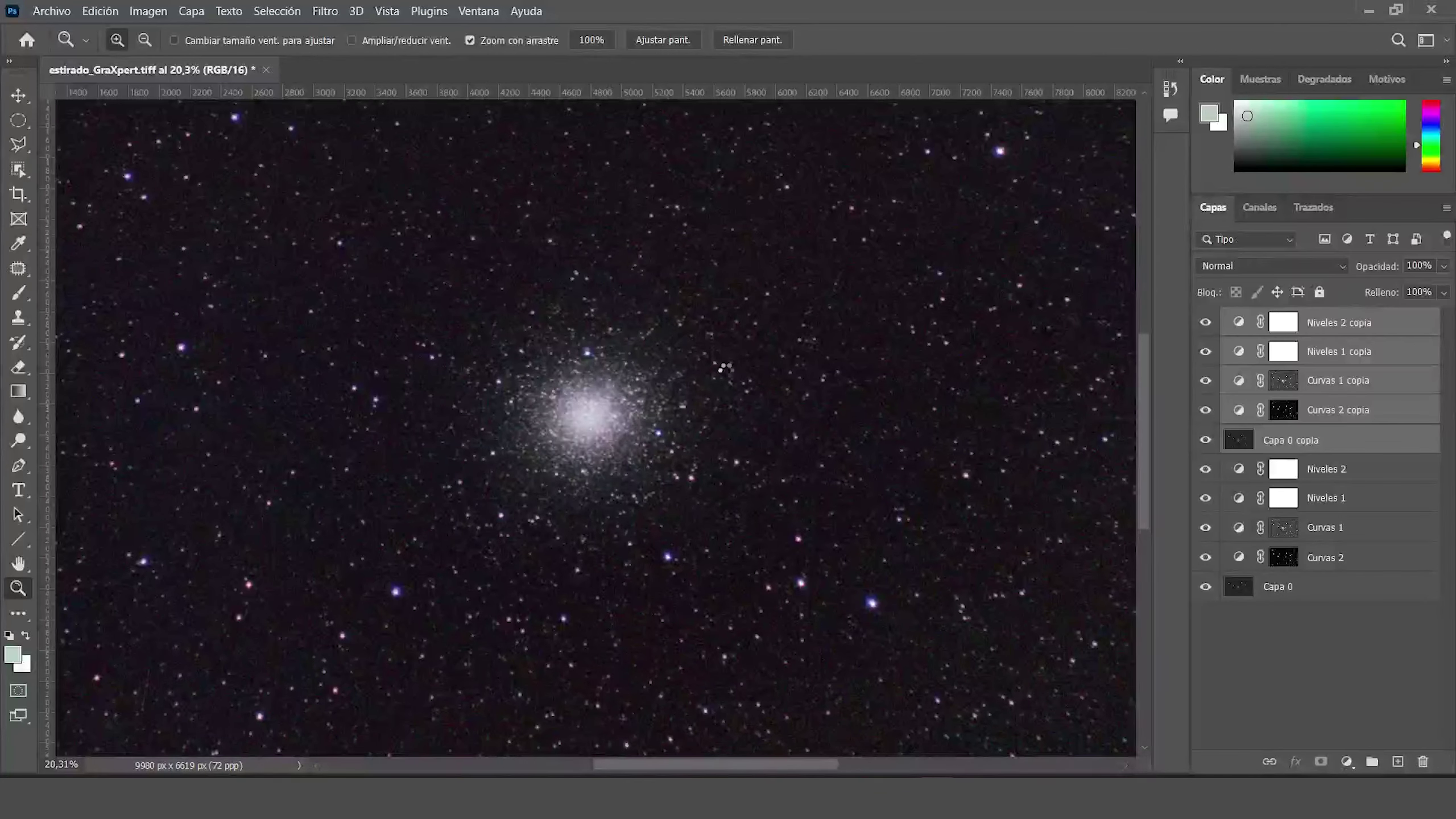
Apply Camera Raw with texture -61 and noise reduction 21.
left_click(325, 13)
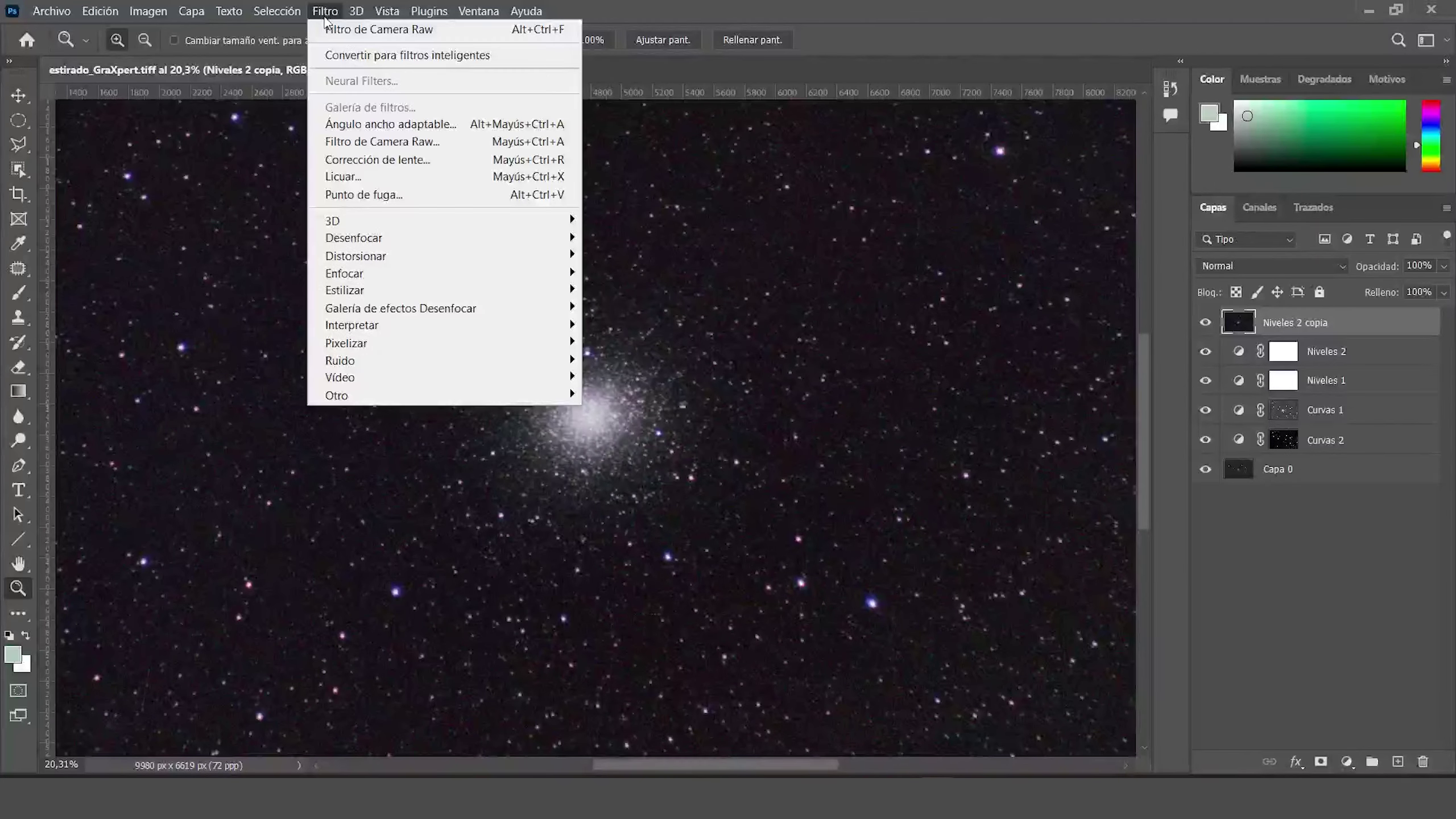
left_click(397, 143)
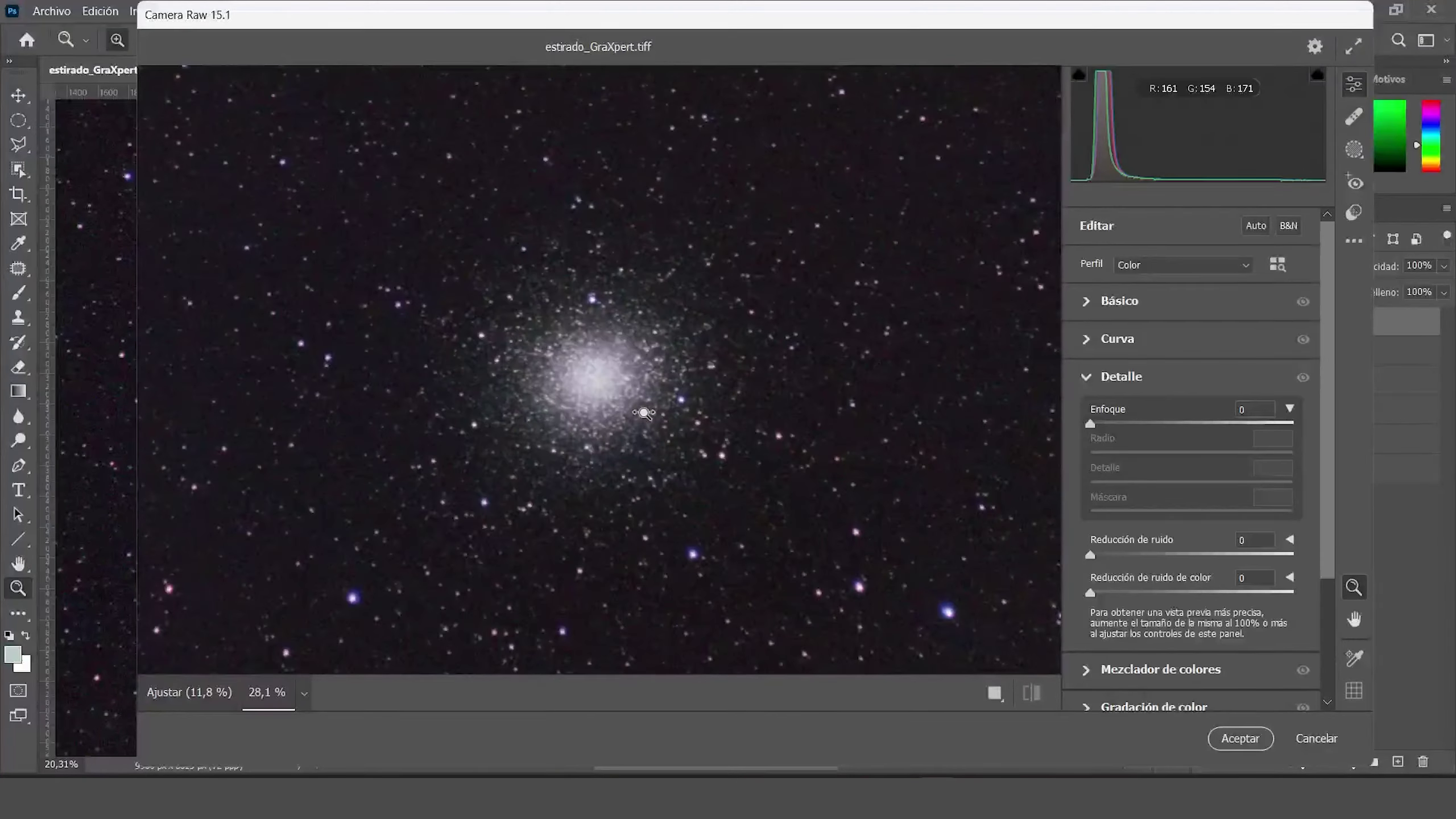
left_click(1101, 302)
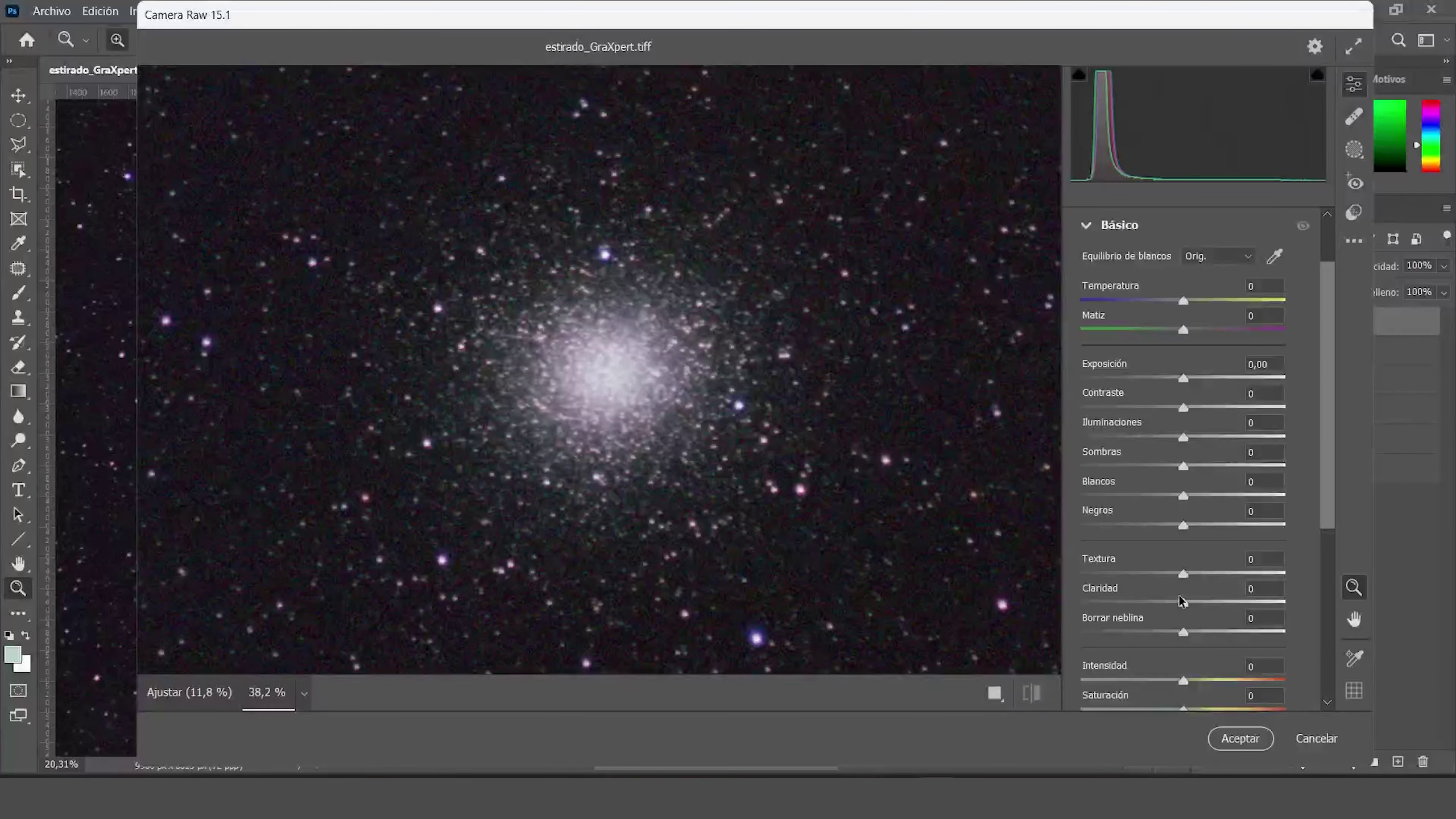
left_click_drag(1175, 580, 1122, 578)
scroll(998, 629, "up", 3)
scroll(998, 630, "up", 2)
scroll(1165, 636, "down", 5)
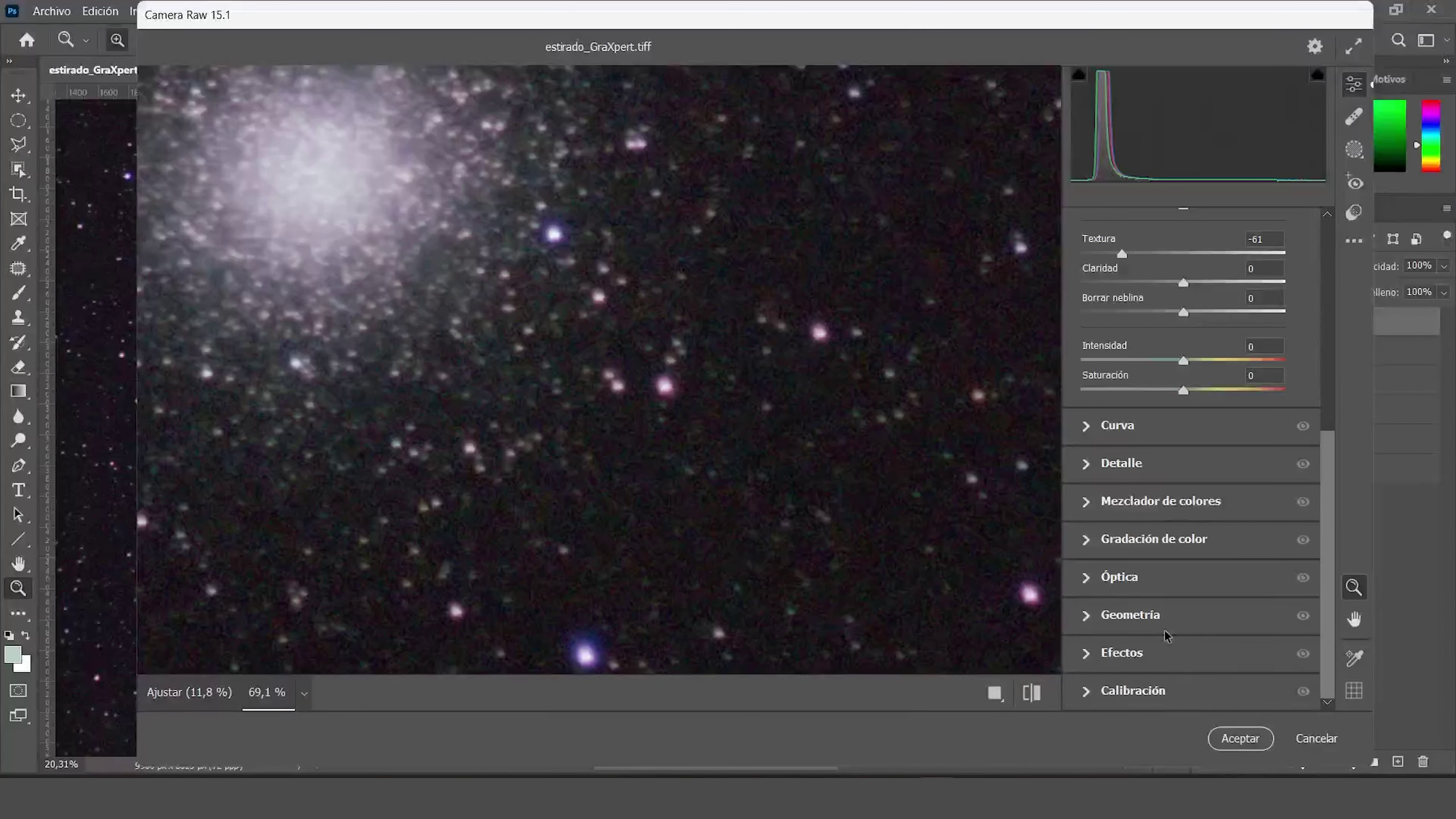
left_click(1094, 464)
left_click_drag(1109, 564, 1134, 564)
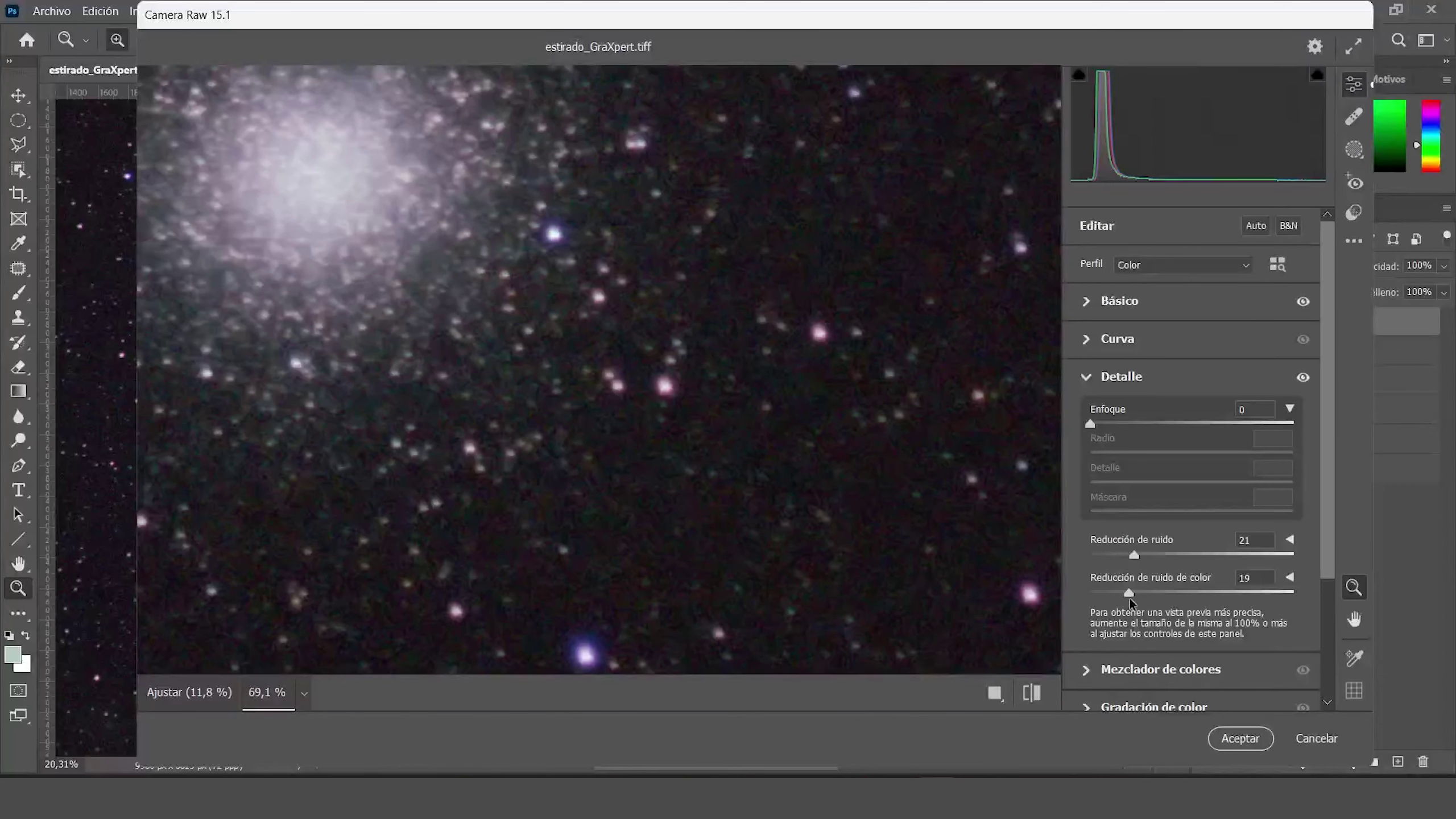
left_click(1240, 738)
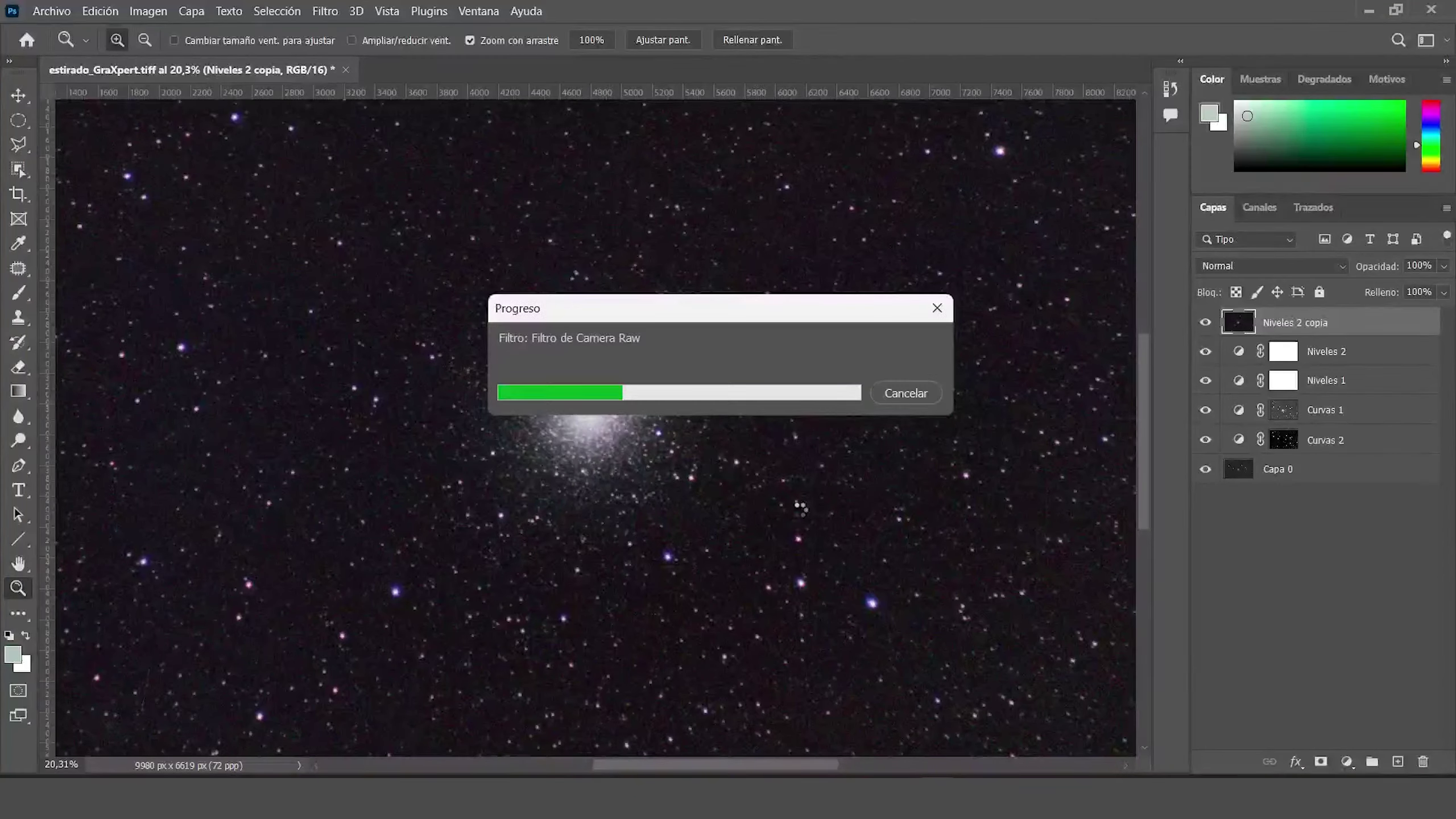
Select everything except the highlights with an inverted Color Range at range 108.
left_click(757, 481)
left_click(292, 12)
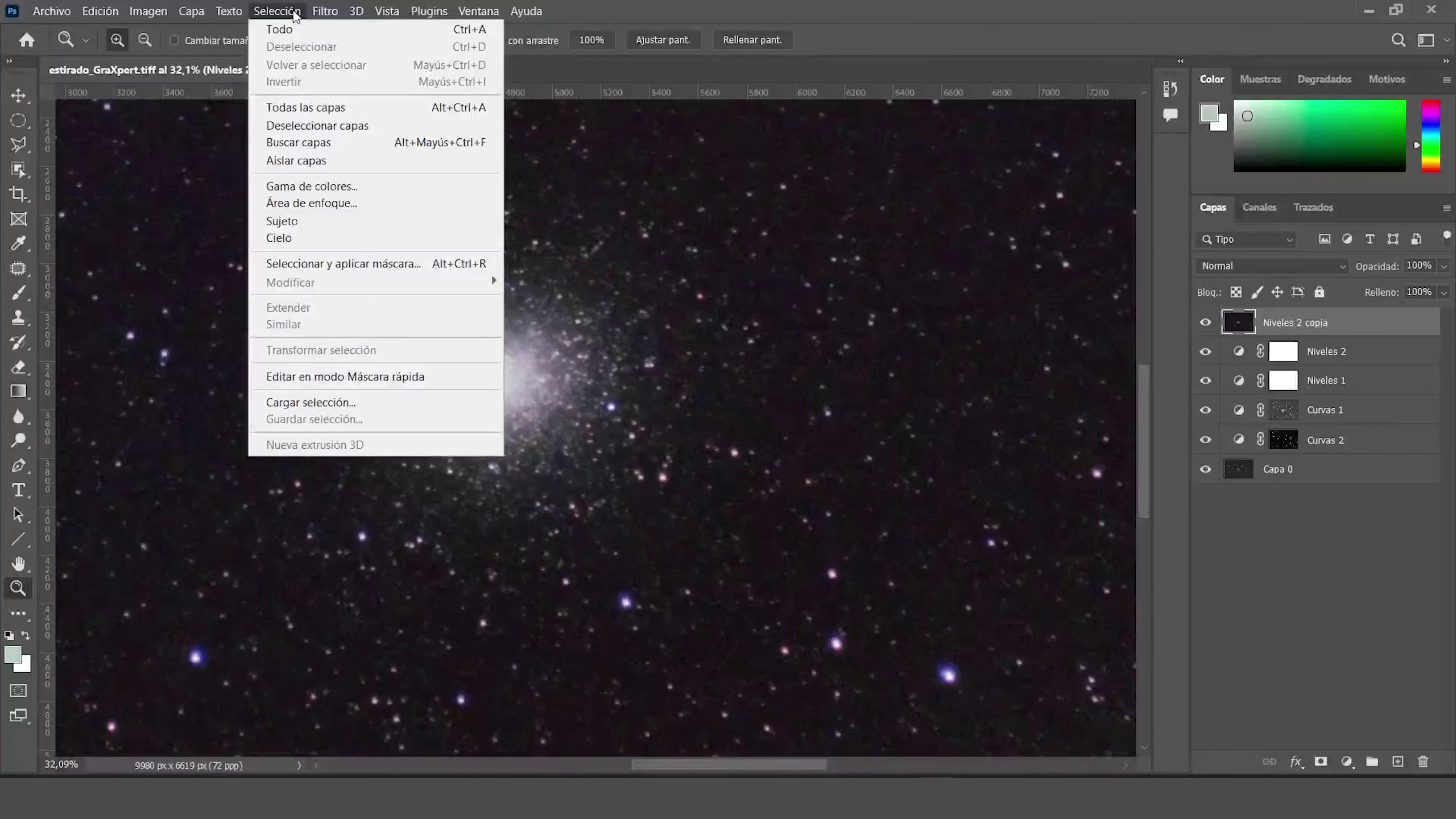
left_click(387, 186)
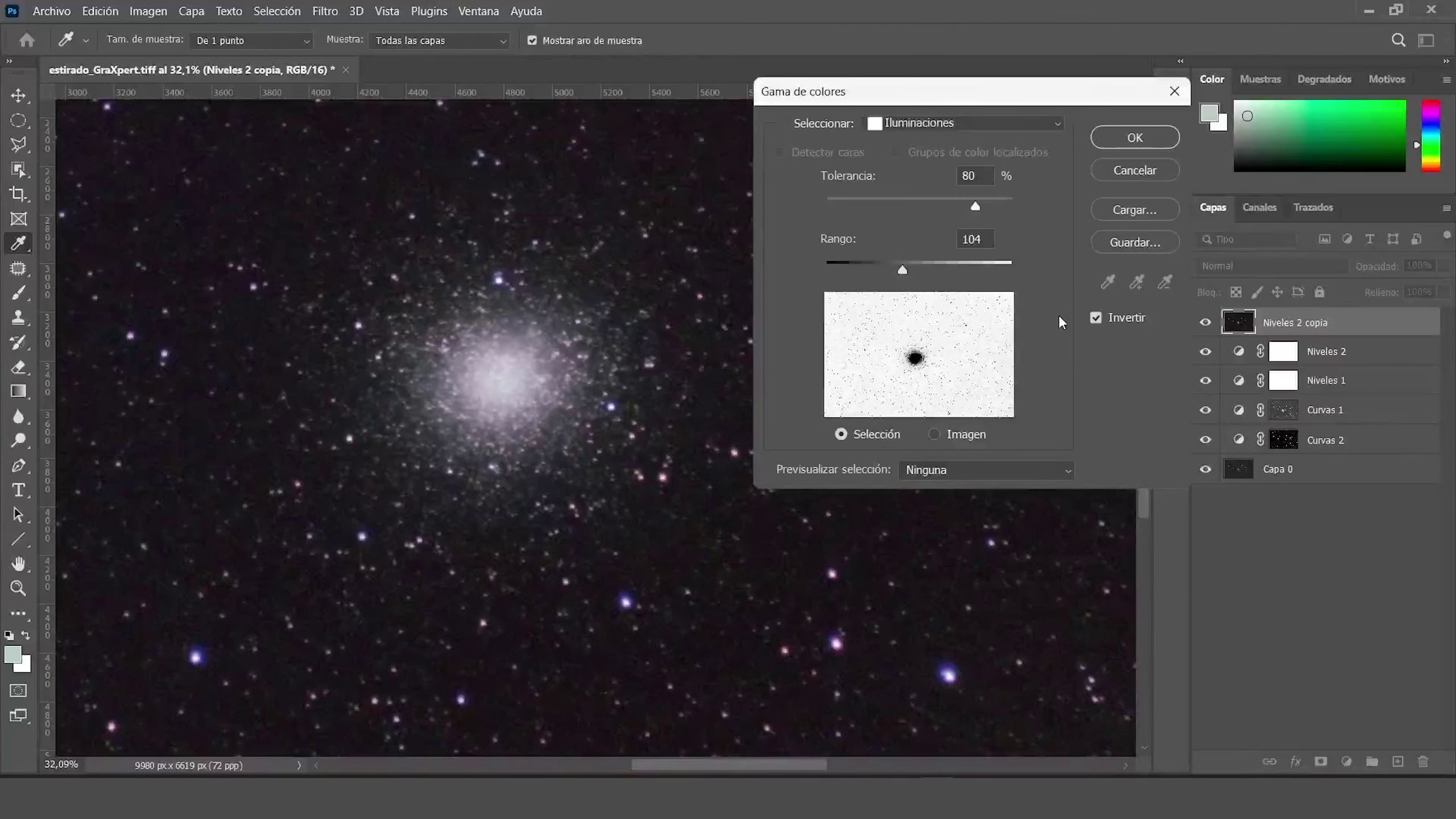
left_click_drag(905, 267, 911, 267)
left_click(1096, 318)
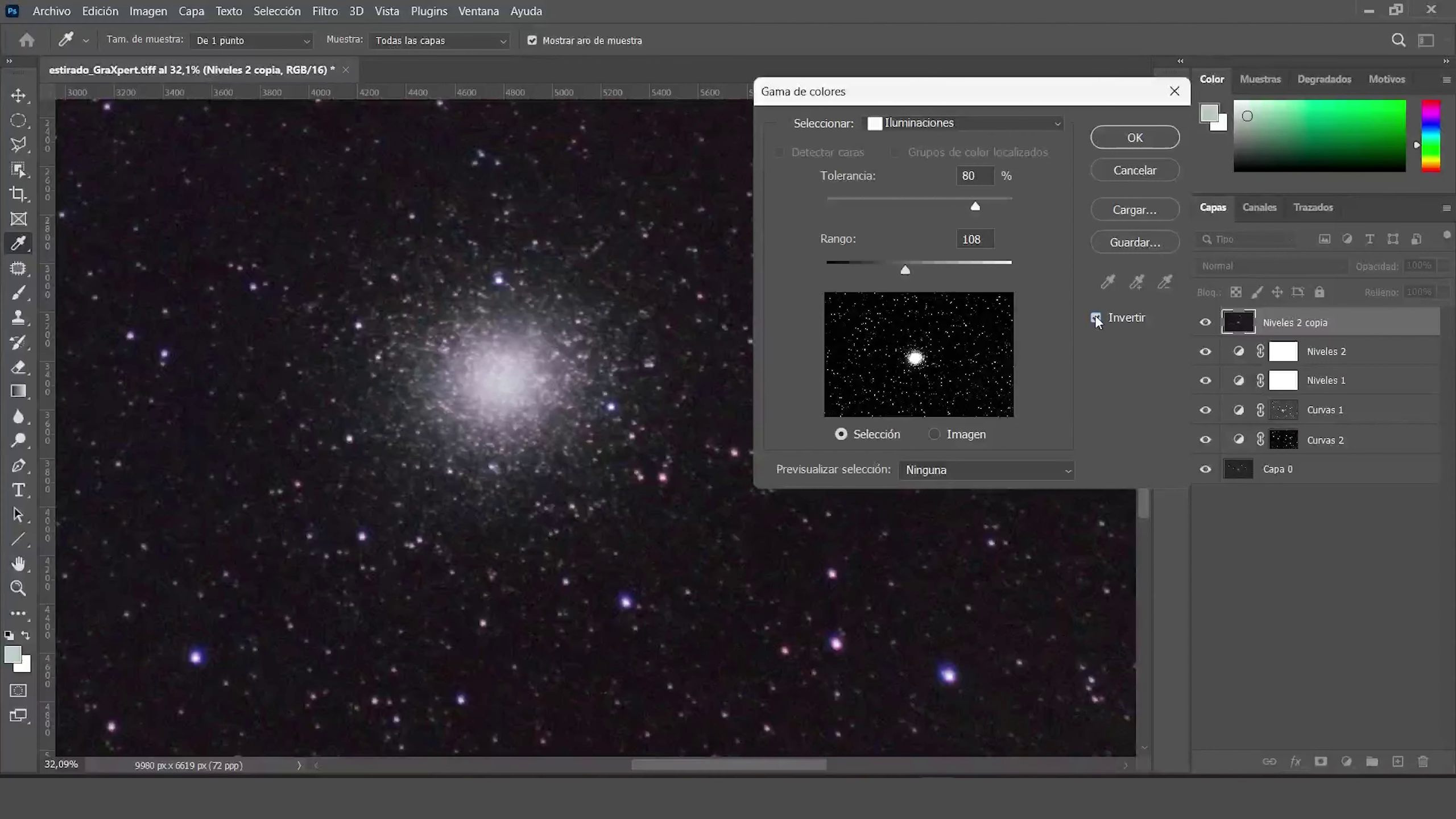
left_click(1094, 316)
left_click(1135, 137)
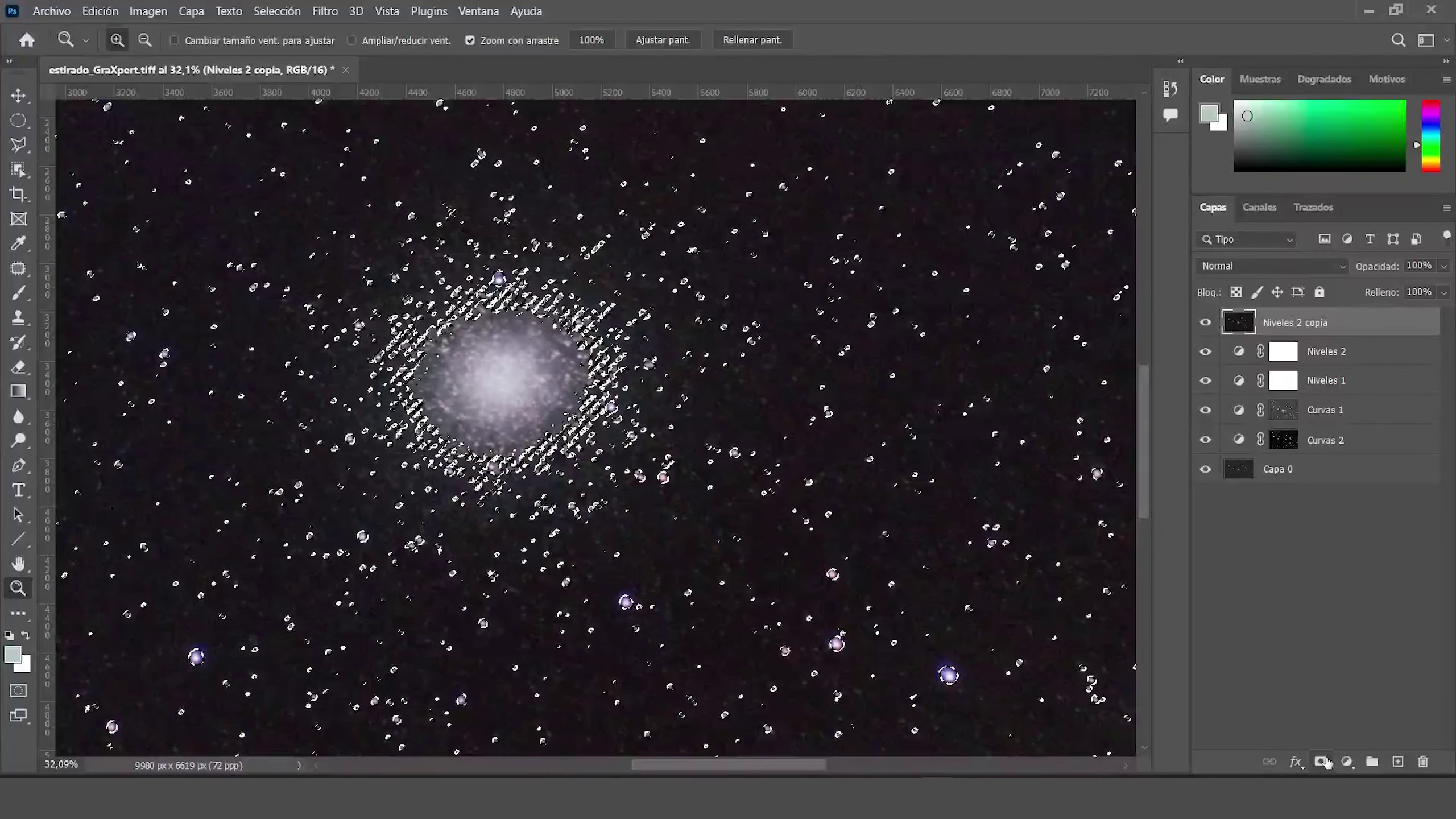
Inspect the stars and view Niveles 2 copia's highlight-sparing mask on its own.
left_click_drag(643, 393, 669, 404)
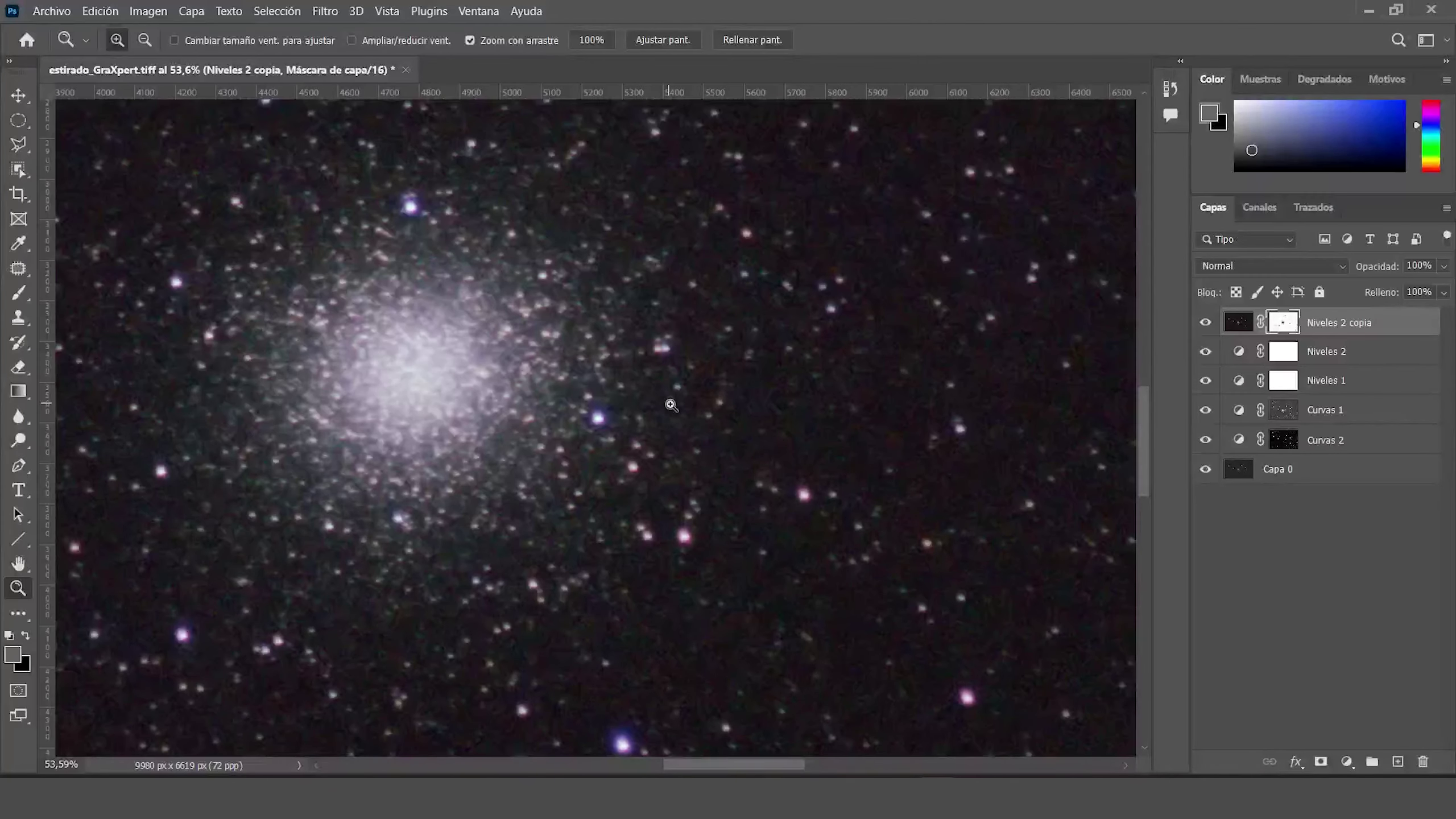
left_click_drag(901, 571, 911, 576)
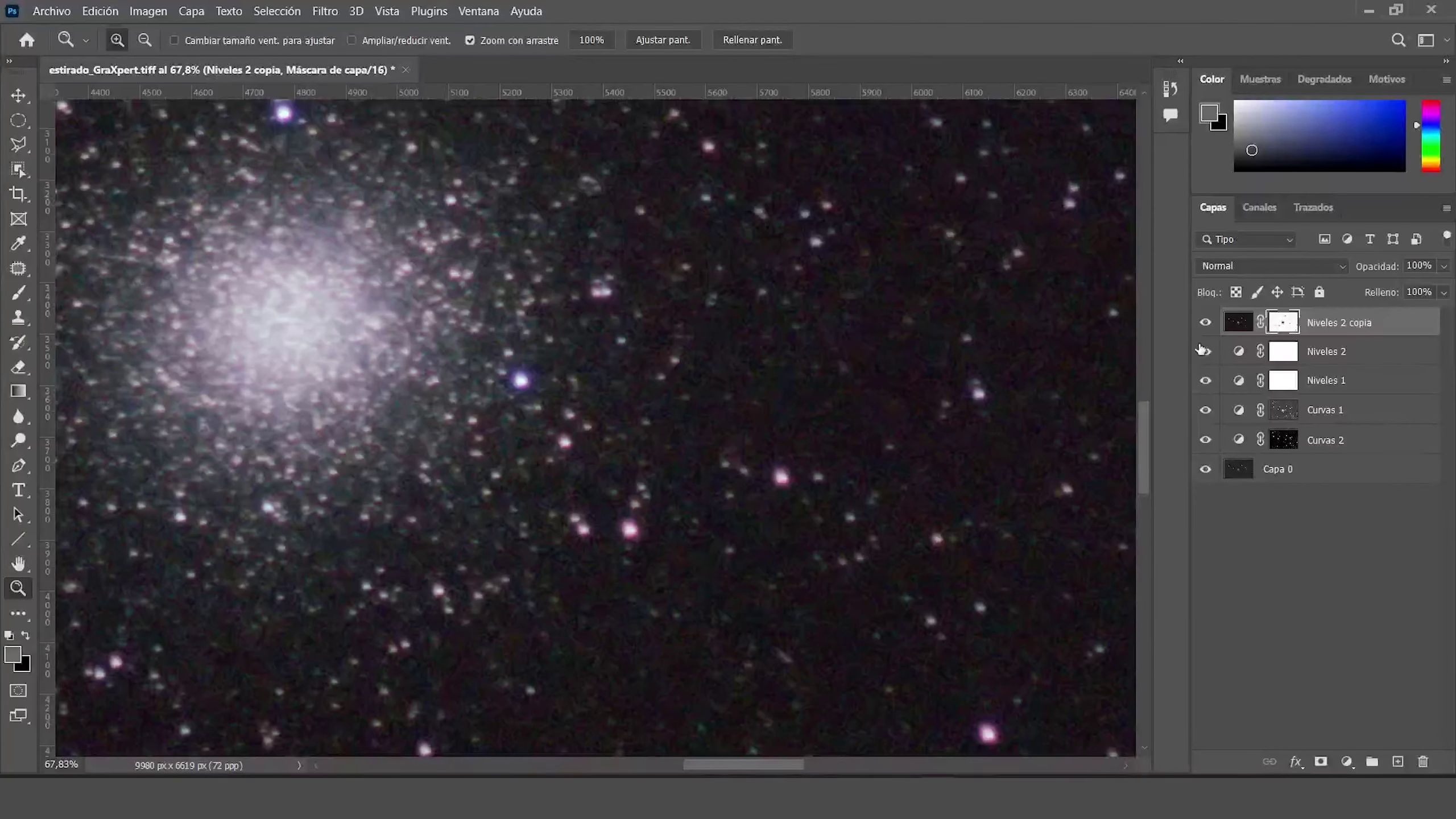
left_click_drag(588, 408, 553, 399)
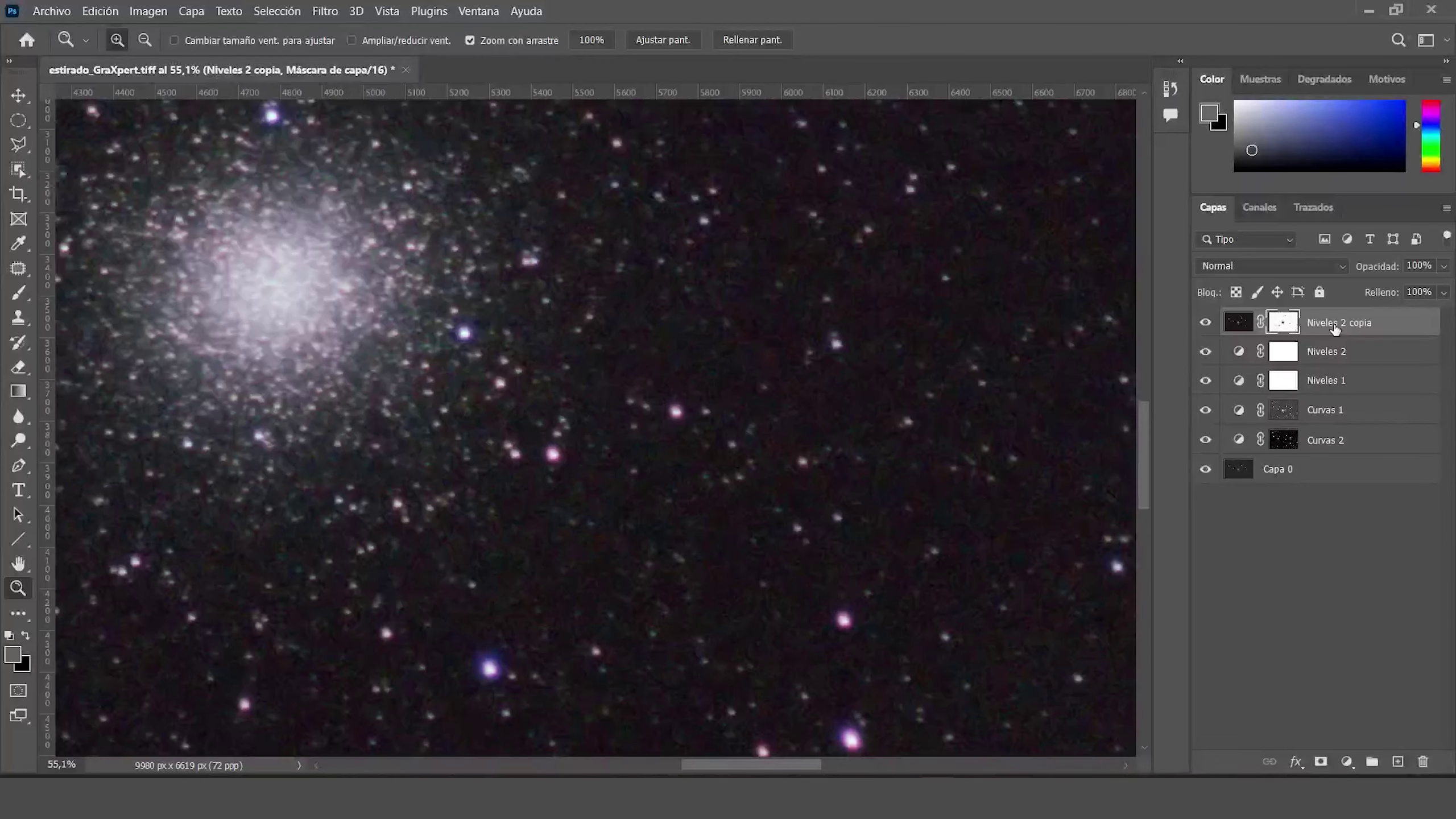
left_click(1294, 325, "alt")
left_click(1293, 324, "alt")
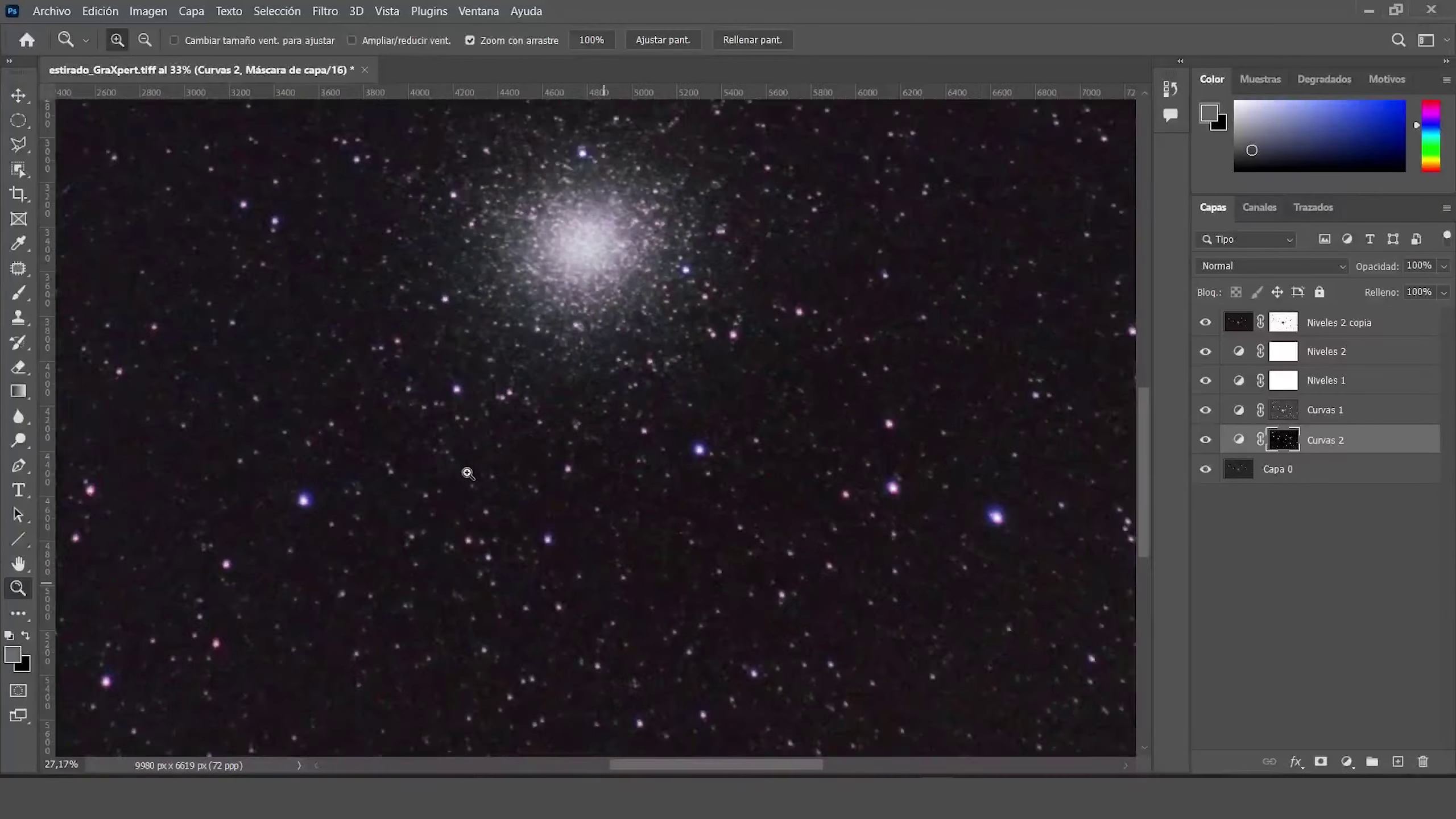
Add an Exposure adjustment above Niveles 2 copia with a +0,002 offset.
left_click_drag(468, 473, 478, 476)
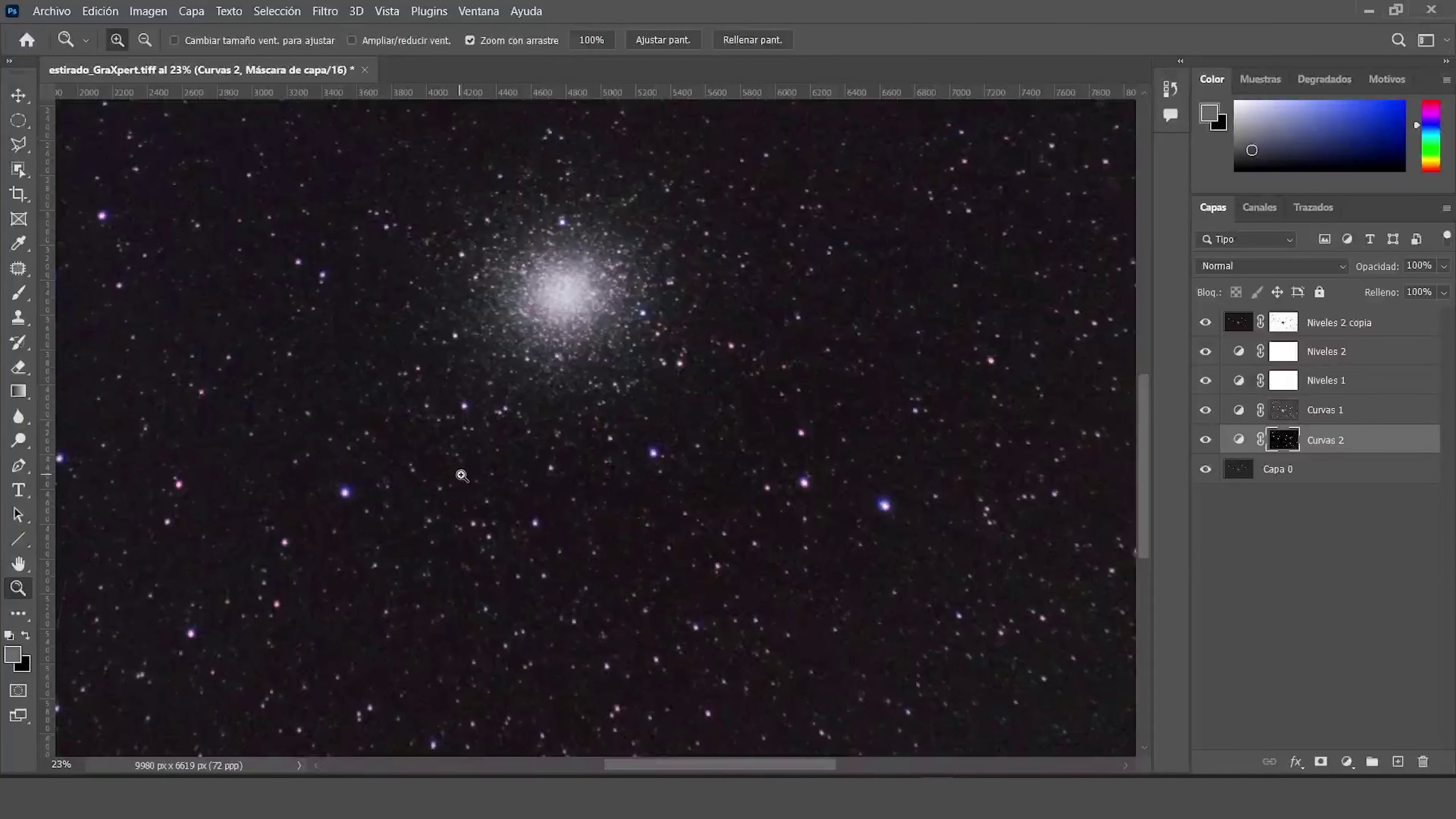
double_click(1244, 441)
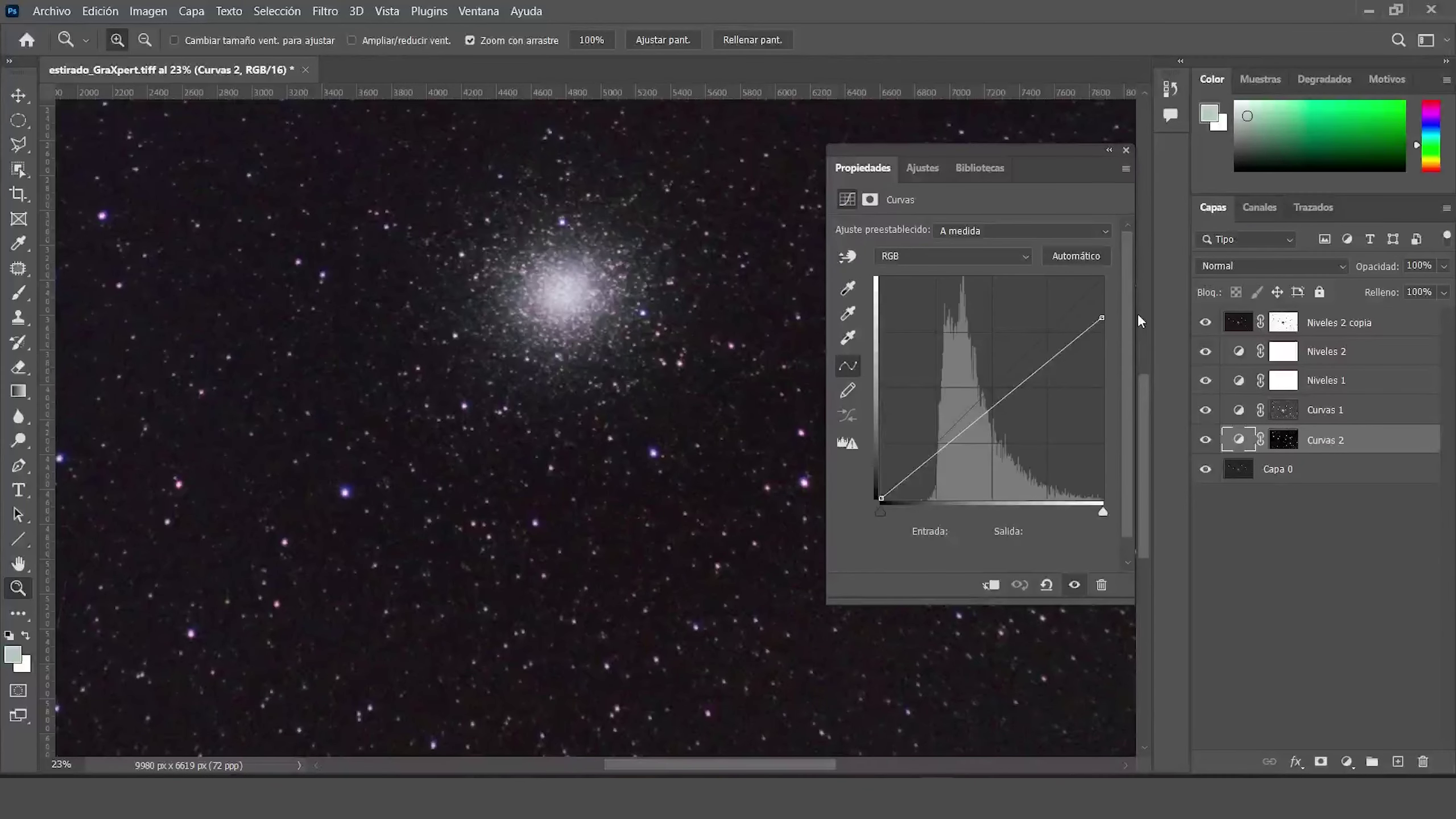
left_click(1125, 150)
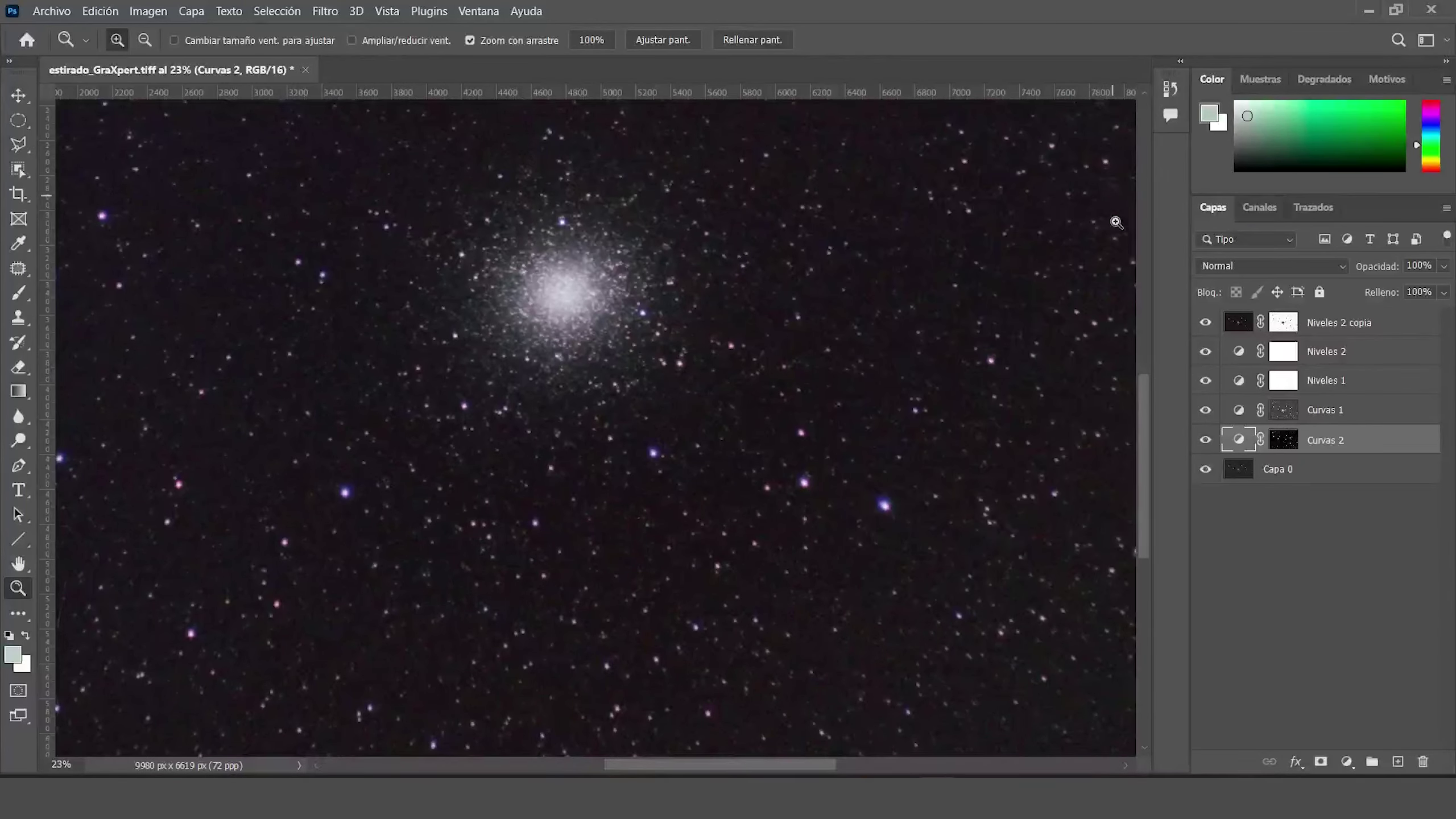
left_click(1339, 324)
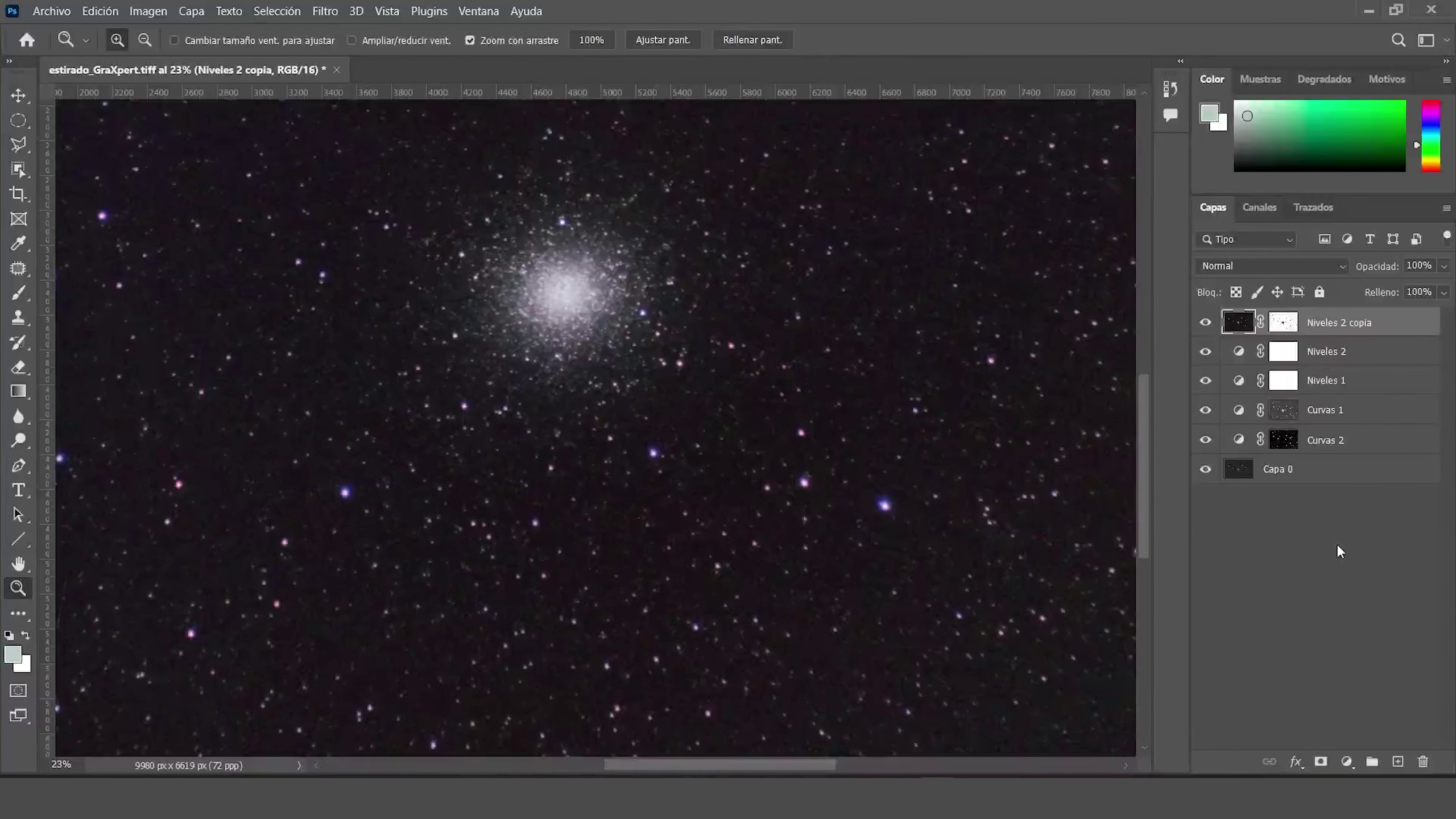
left_click(1344, 764)
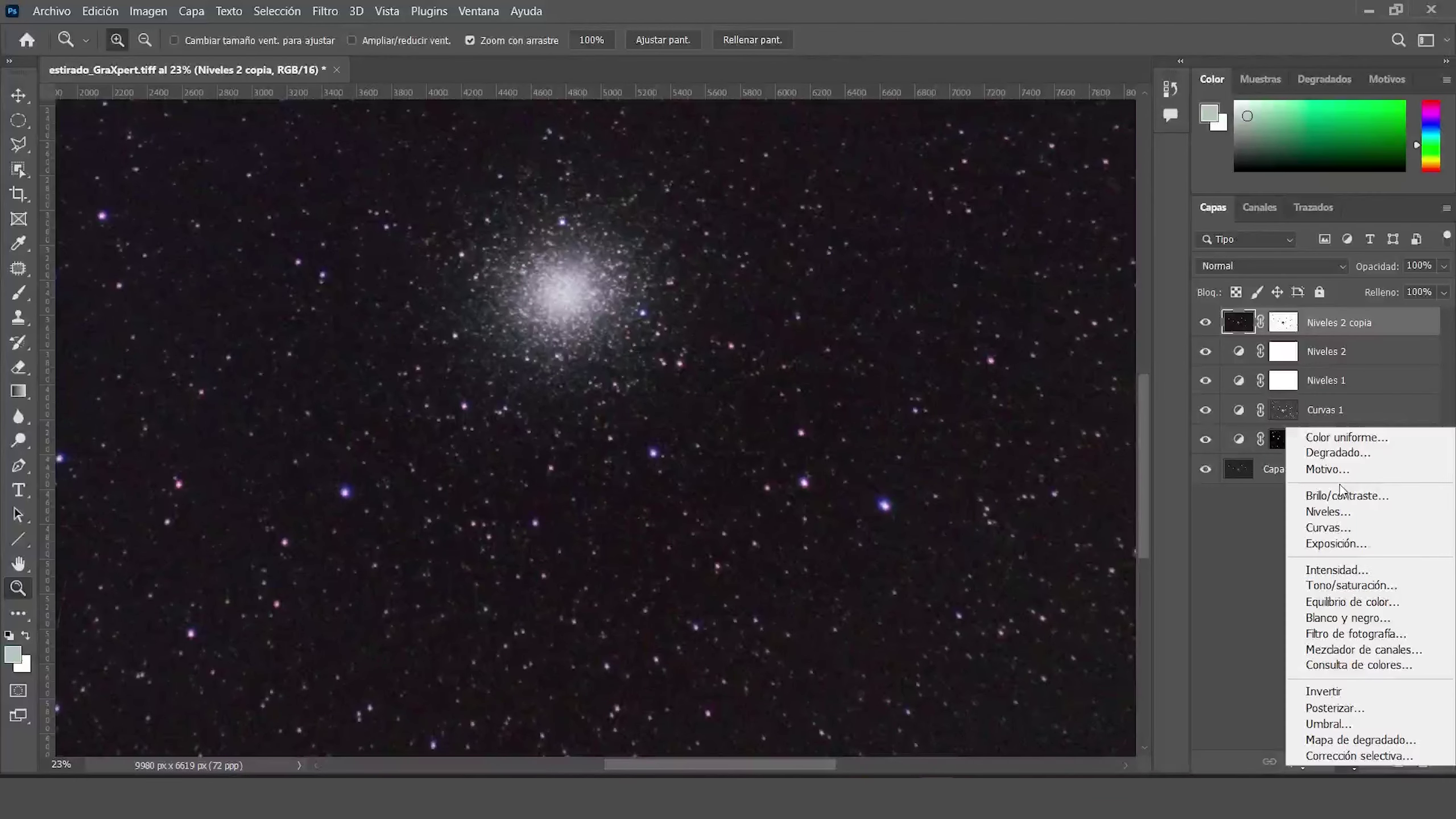
left_click(1338, 543)
left_click_drag(972, 319, 974, 319)
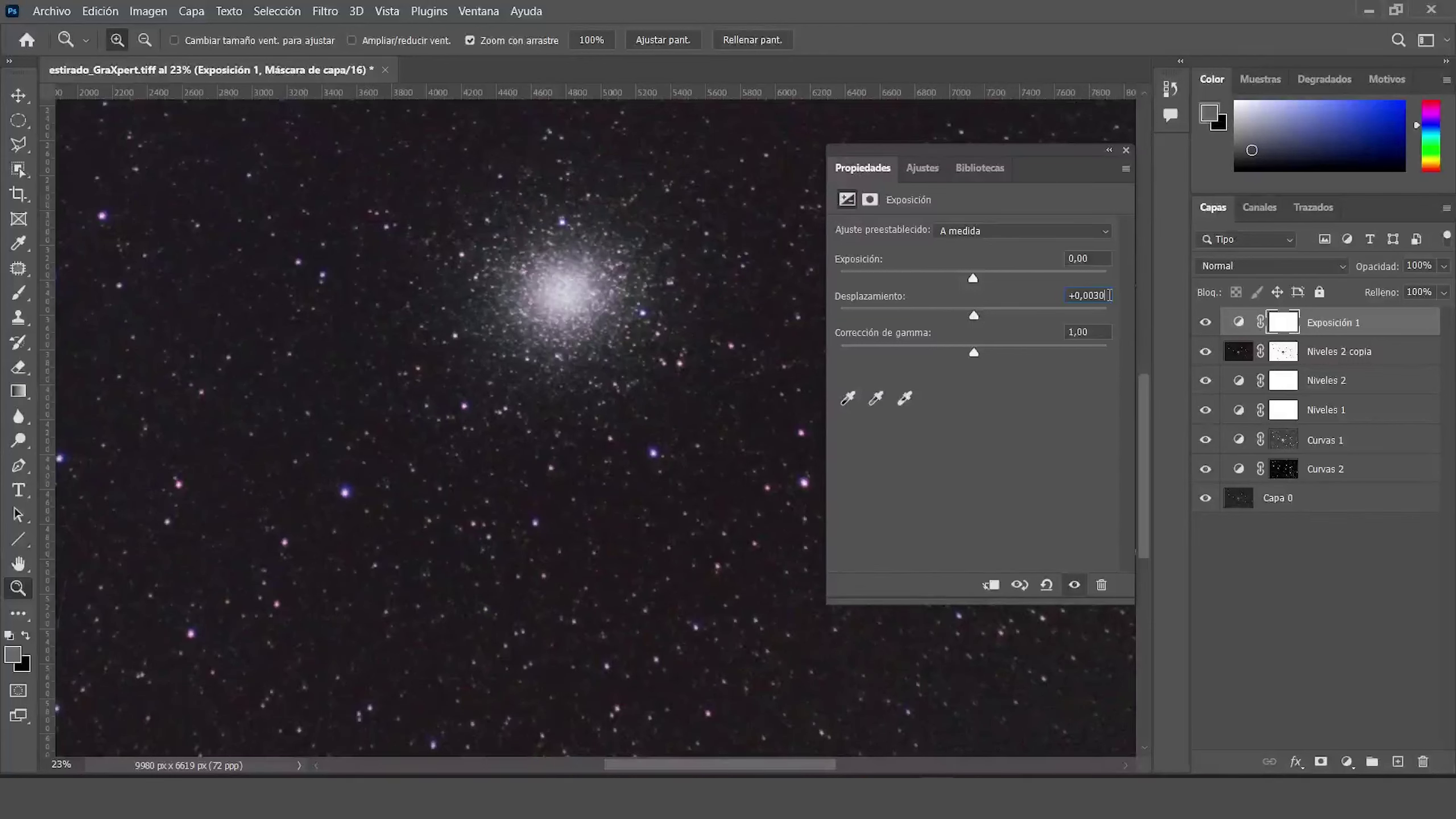
key("BackSpace")
key("BackSpace")
type("2")
left_click(1126, 152)
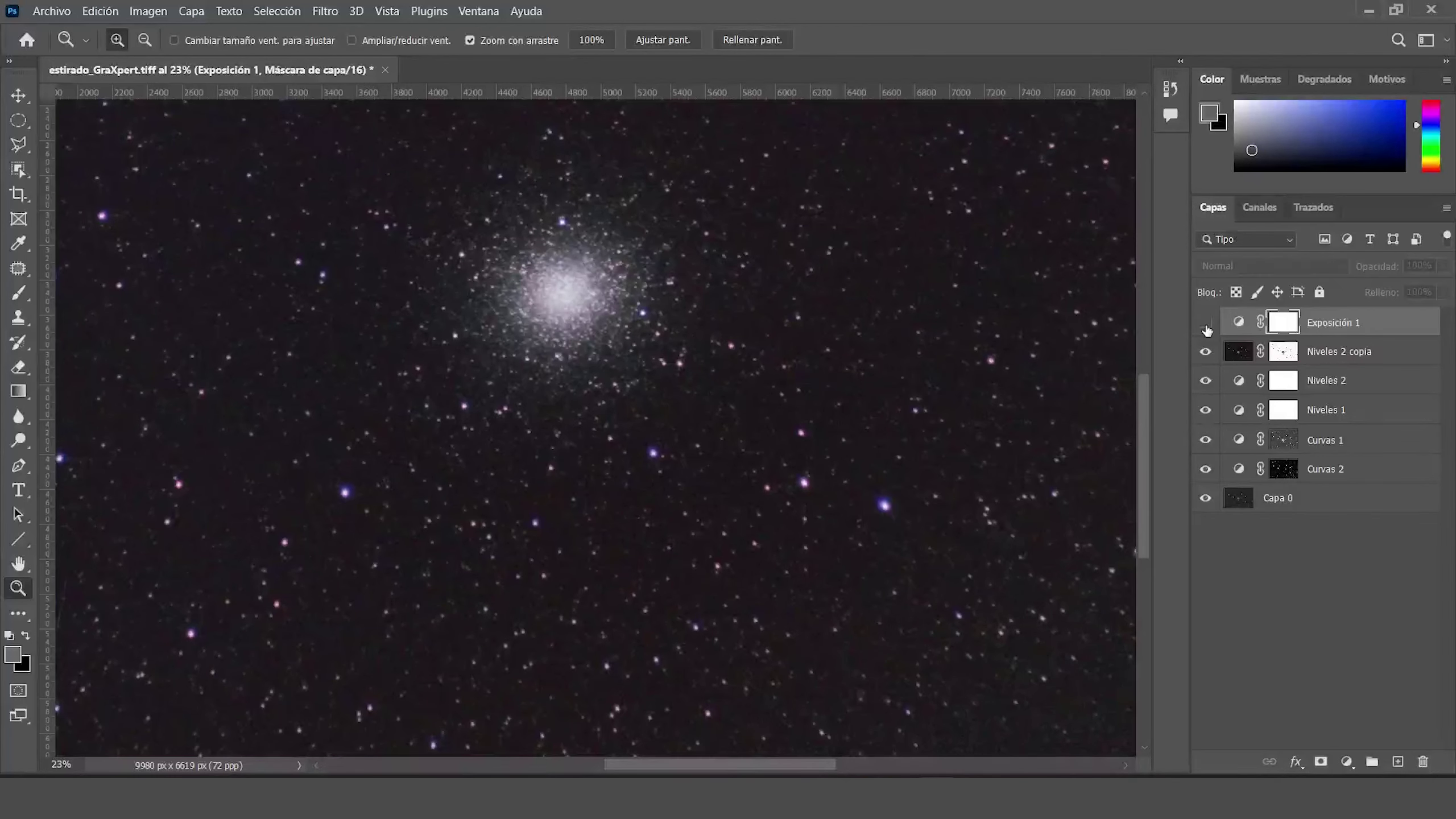
left_click(1348, 767)
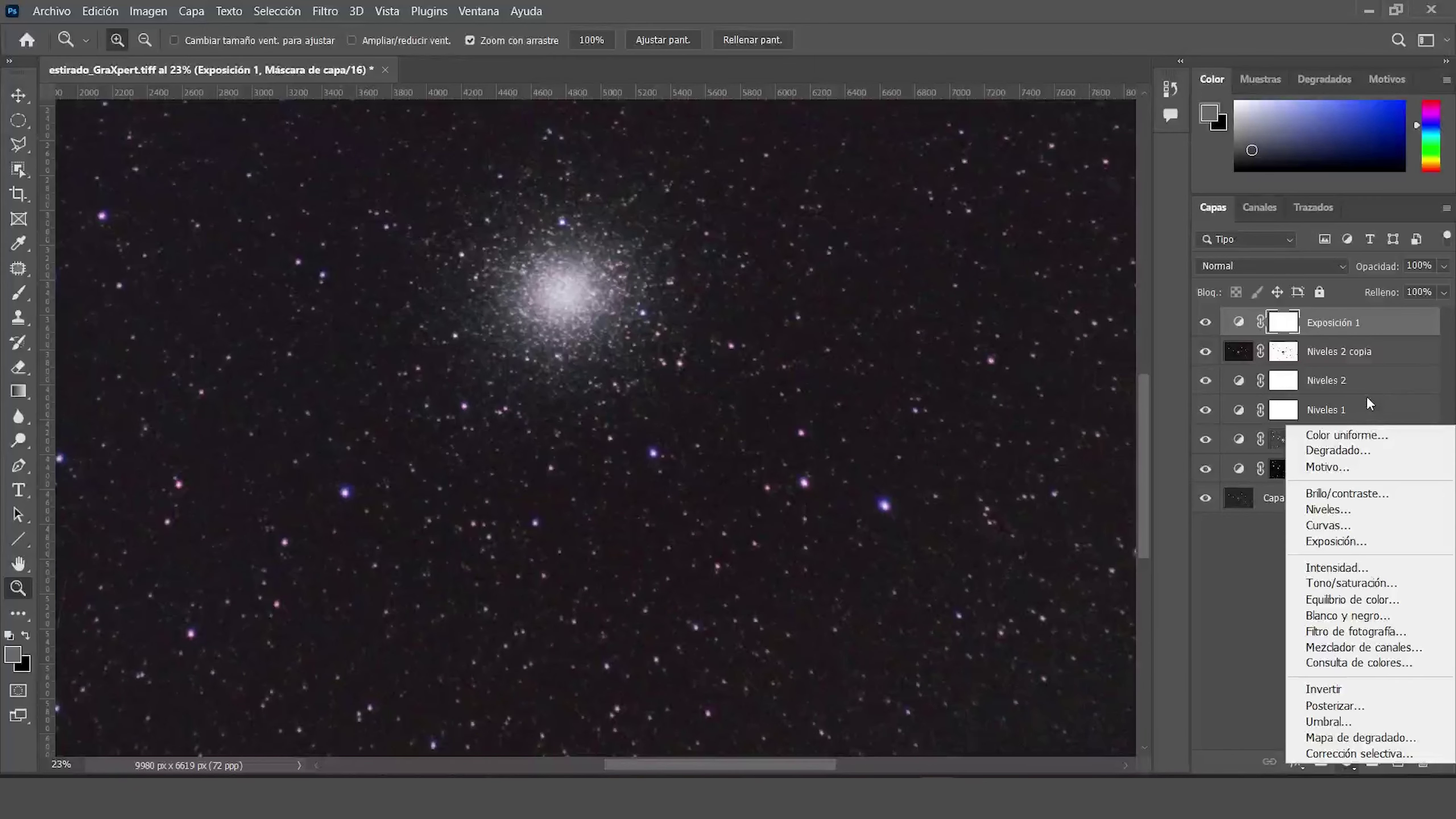
Add Hue/Saturation on Blues, widen the range toward purple, and lower lightness to -51.
left_click(1368, 583)
left_click(926, 255)
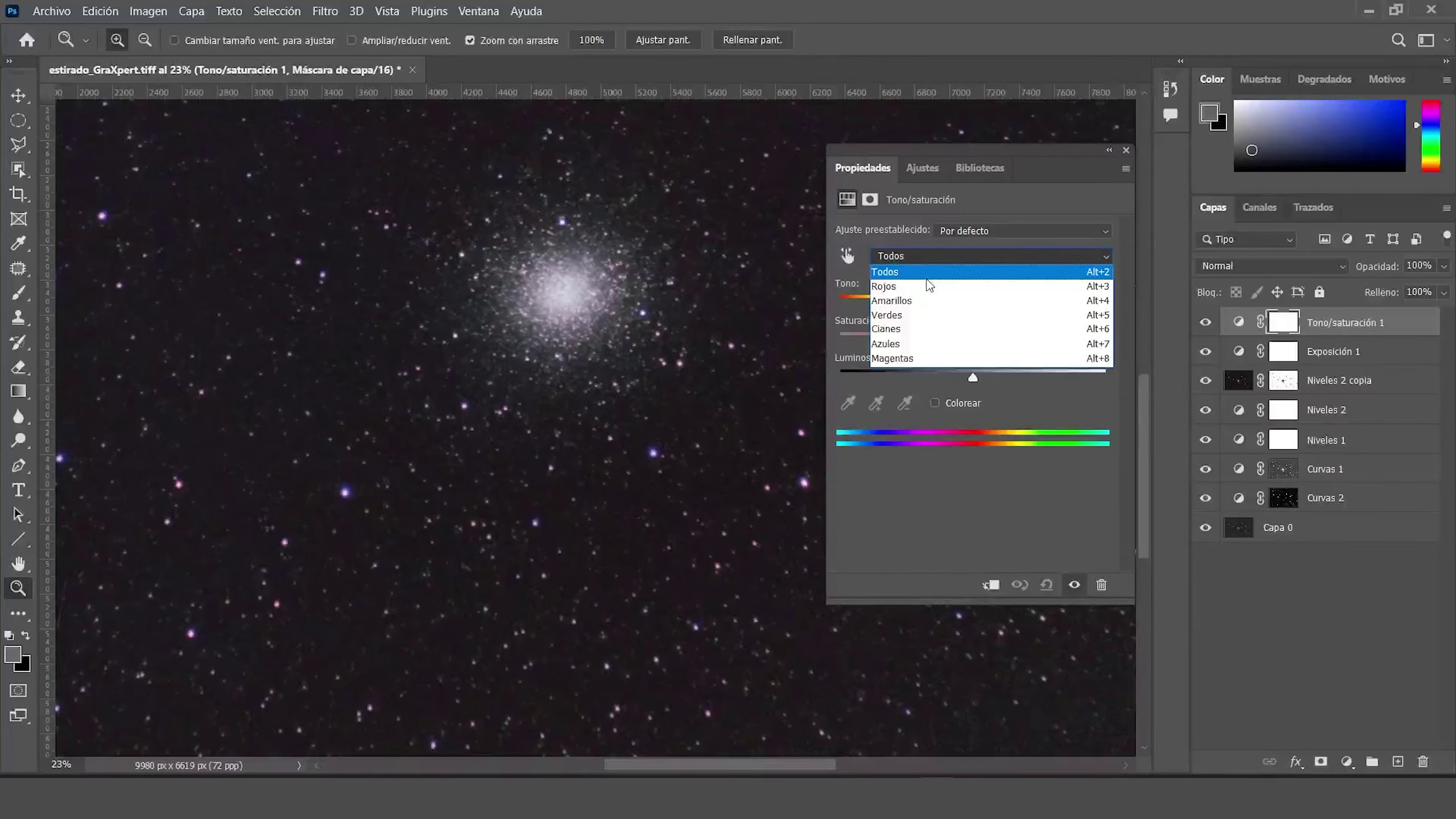
left_click(918, 346)
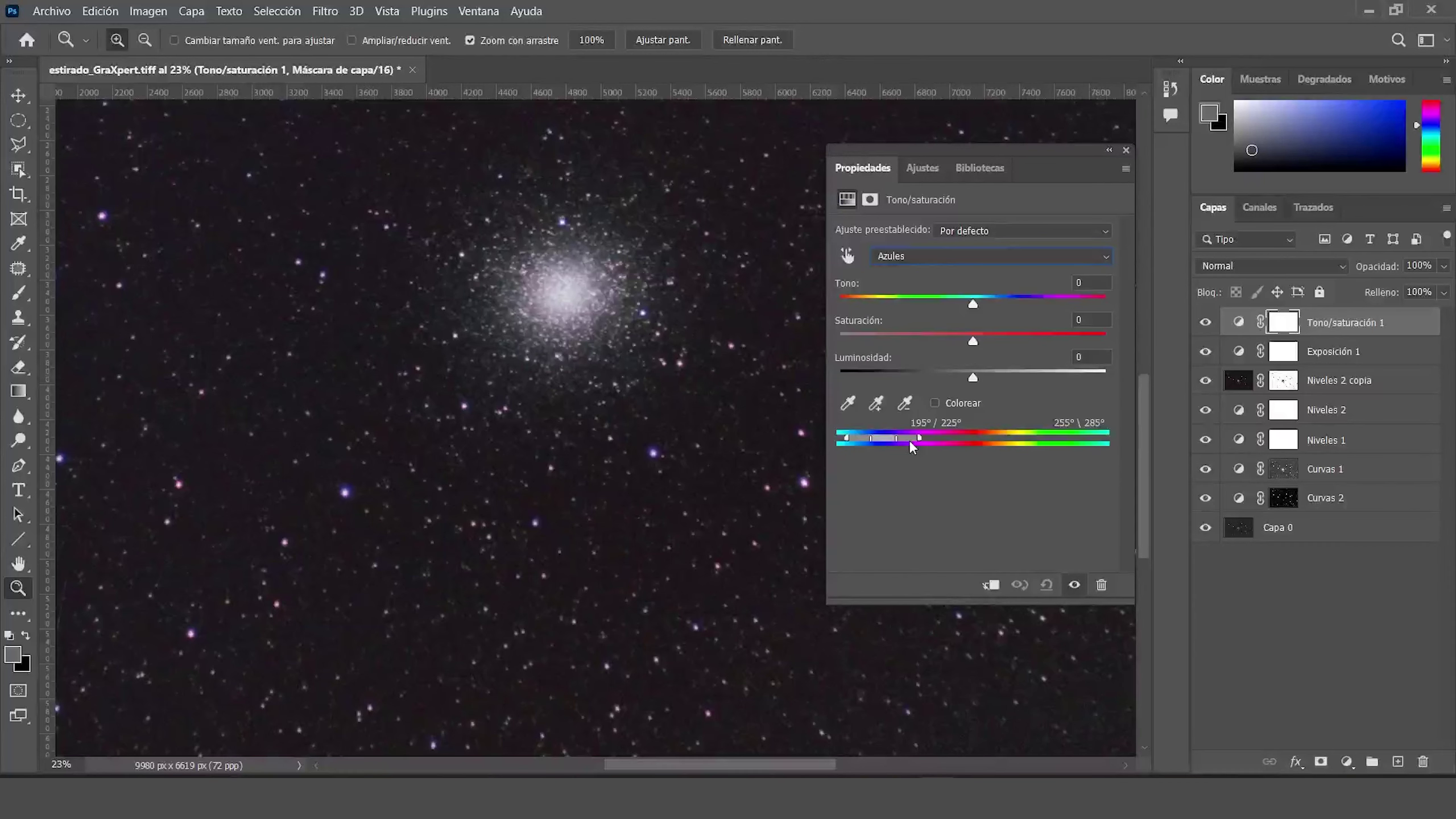
left_click_drag(912, 443, 814, 445)
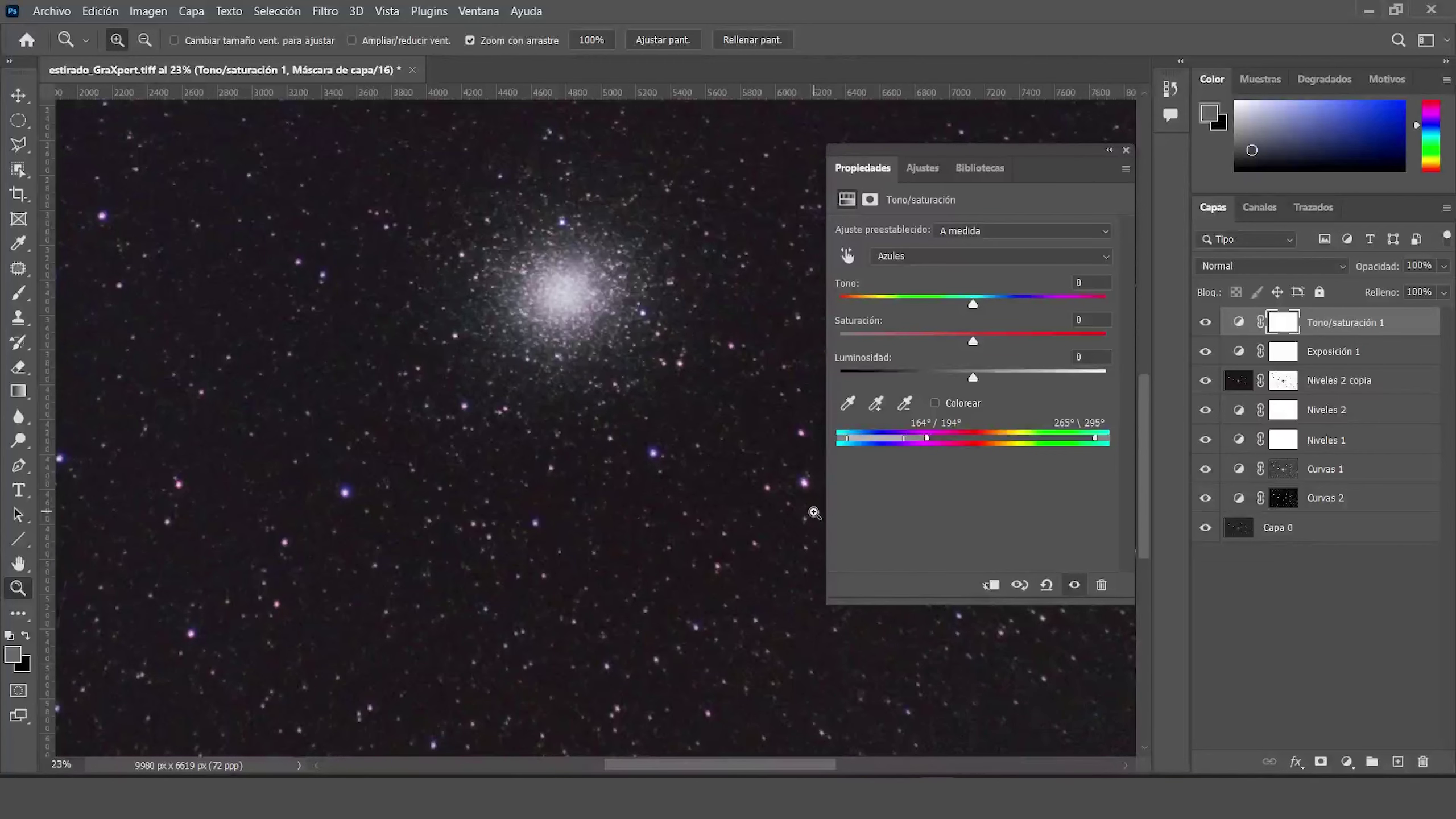
left_click_drag(815, 512, 894, 512)
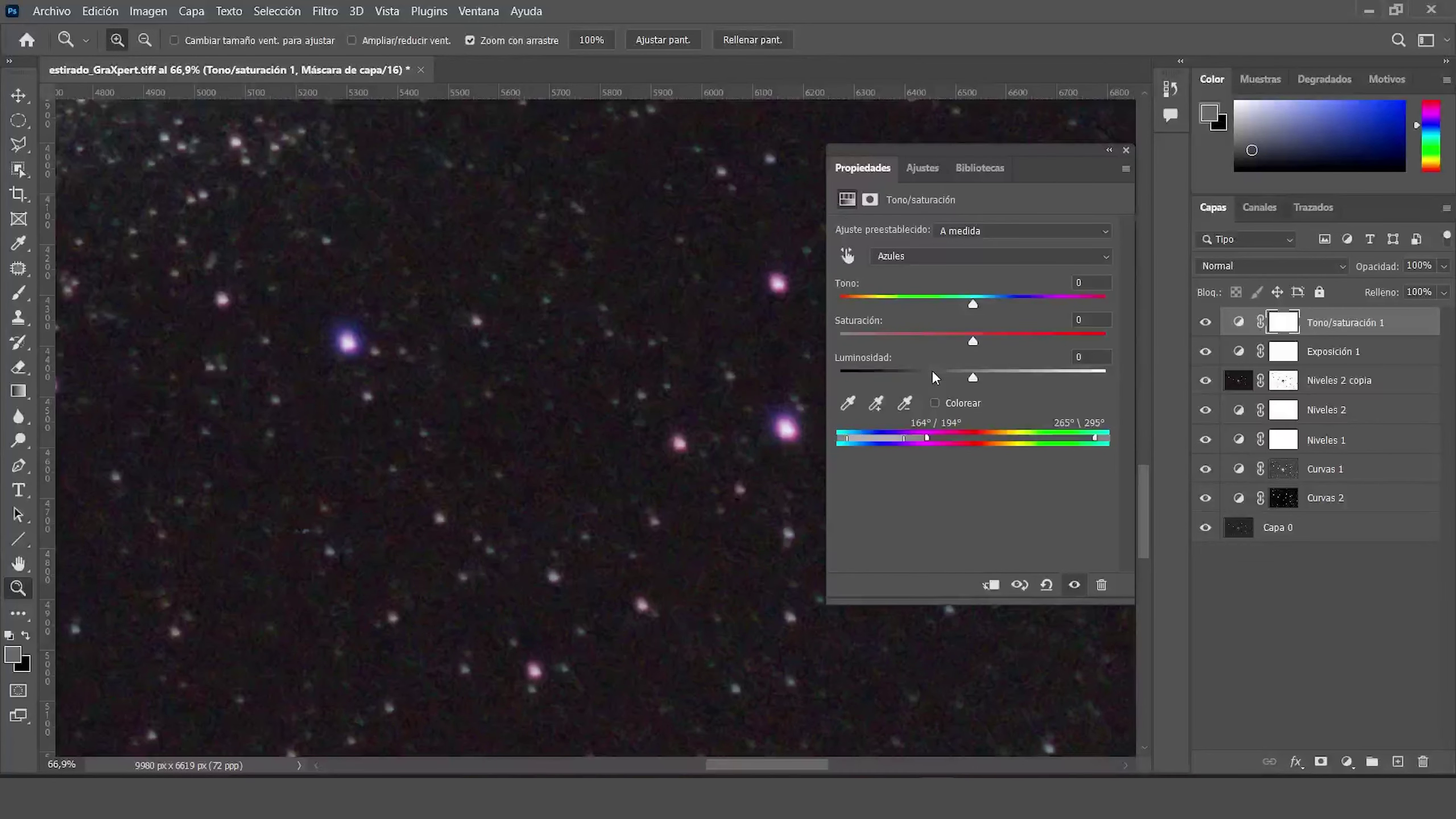
mouse_move(932, 374)
left_mouse_down()
mouse_move(917, 377)
mouse_move(975, 377)
mouse_move(905, 379)
left_mouse_up()
Darken and slightly desaturate the blues further on Tono/saturación 1.
mouse_move(973, 340)
left_mouse_down()
mouse_move(1005, 342)
mouse_move(946, 362)
mouse_move(963, 361)
left_mouse_up()
left_click(1125, 151)
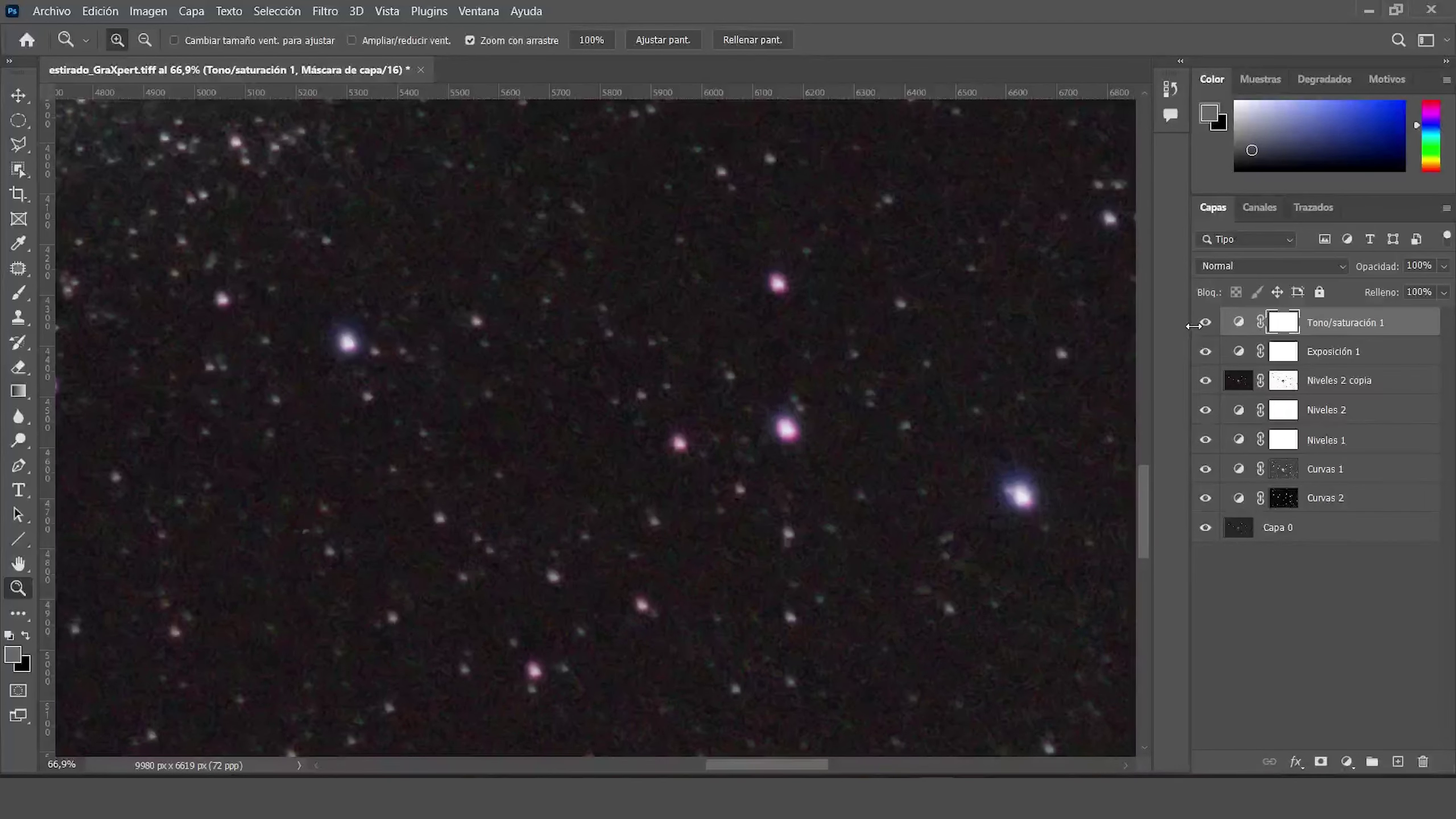
left_click_drag(820, 751, 395, 390)
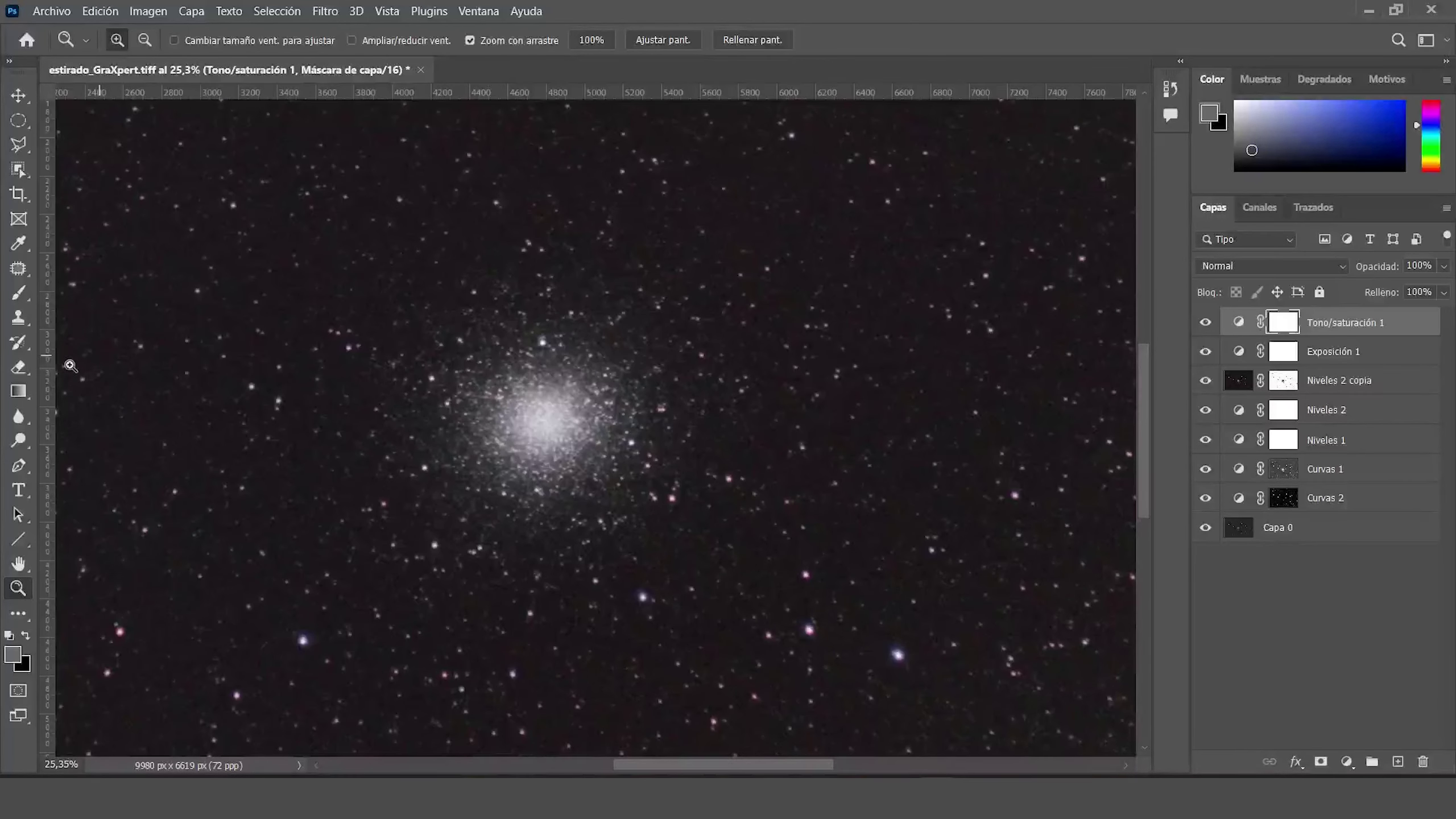
Erase the cluster core from the Tono/saturación 1 mask with a soft 1484 px eraser.
left_click(22, 370)
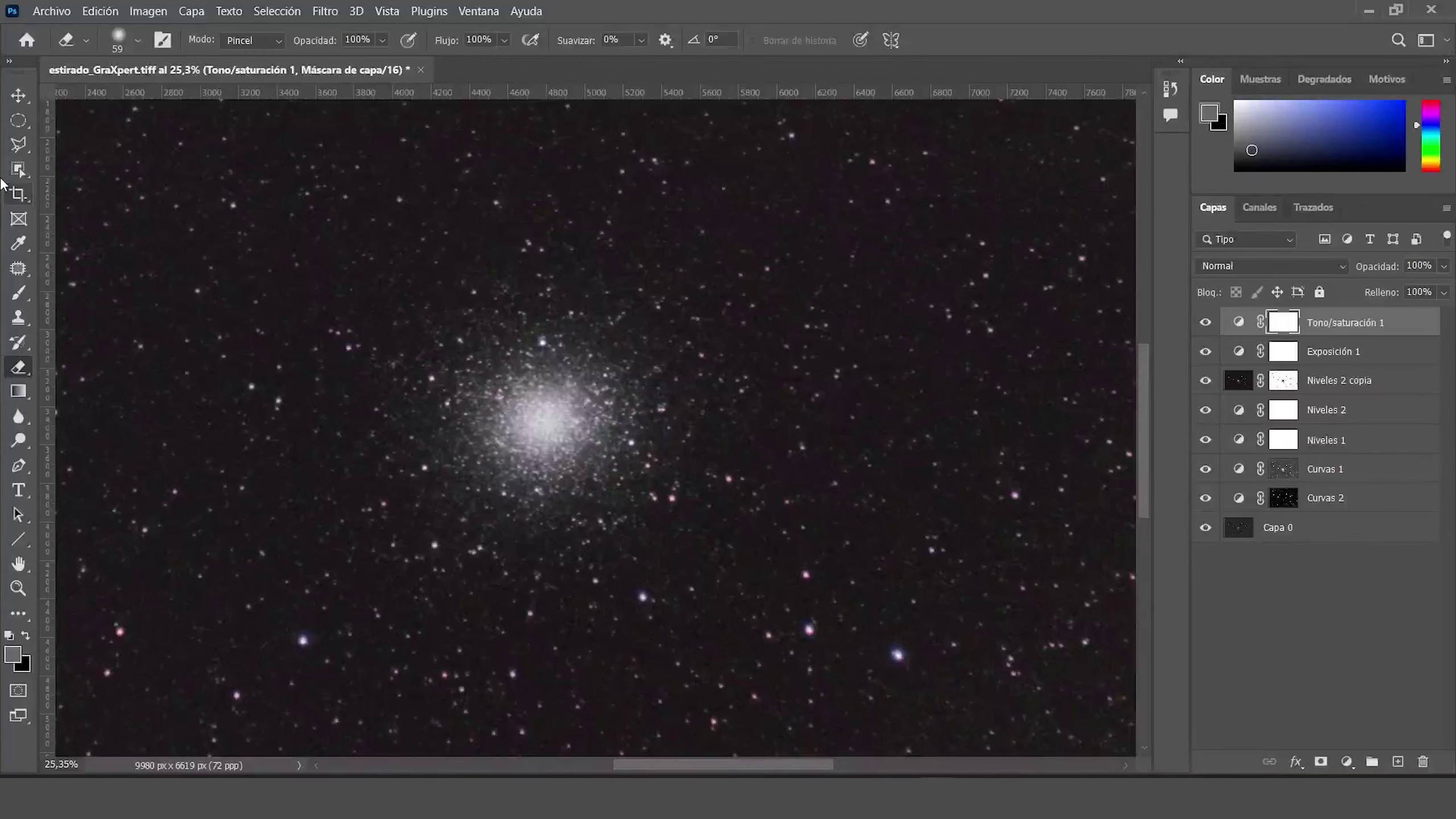
left_click(138, 41)
left_click_drag(210, 97, 224, 99)
left_click(519, 404)
left_click(527, 420)
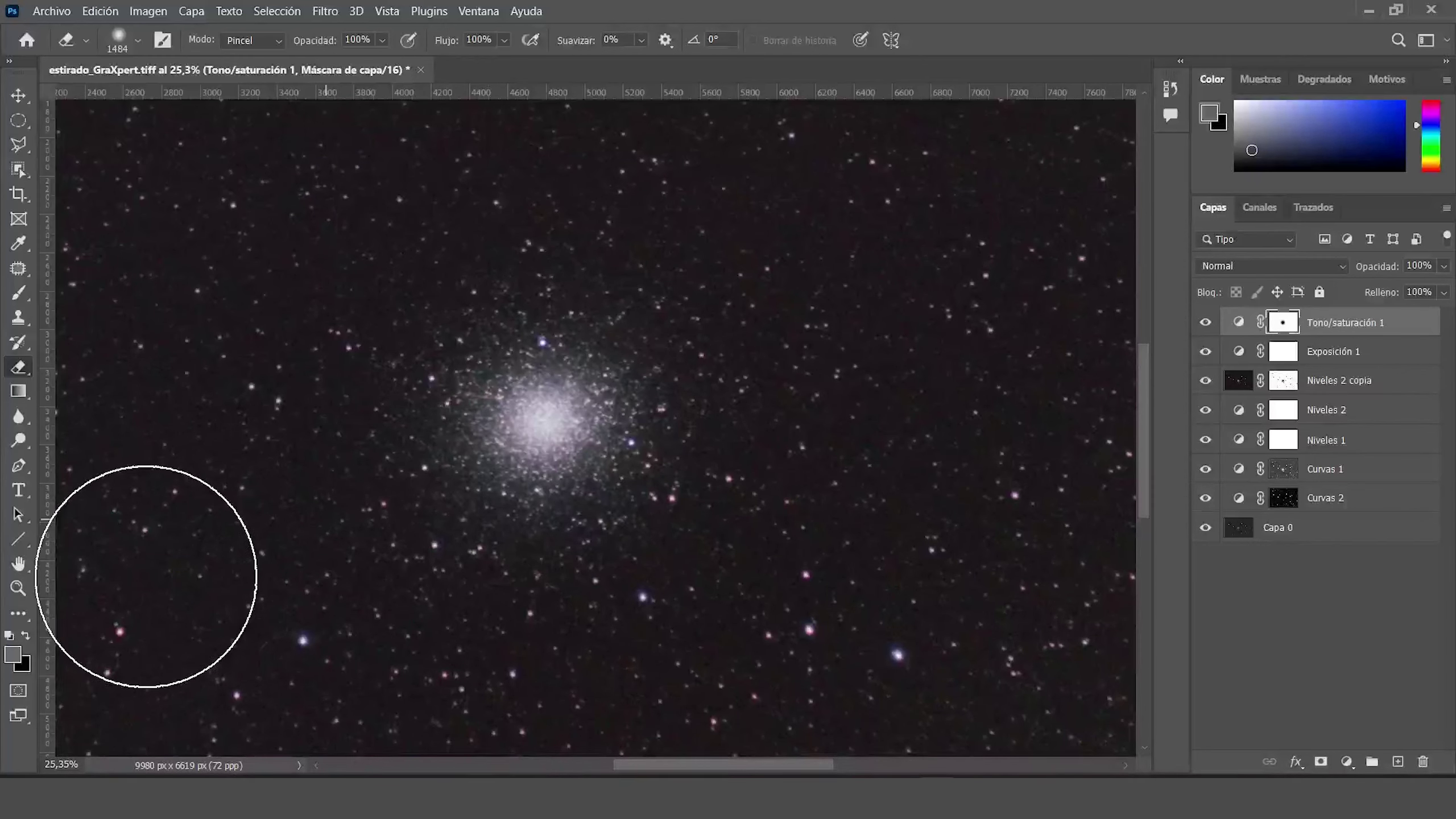
left_click(18, 588)
left_click_drag(370, 469, 463, 465)
Add a Hue/Saturation adjustment layer with Saturation raised to +29.
scroll(572, 520, "down", 3)
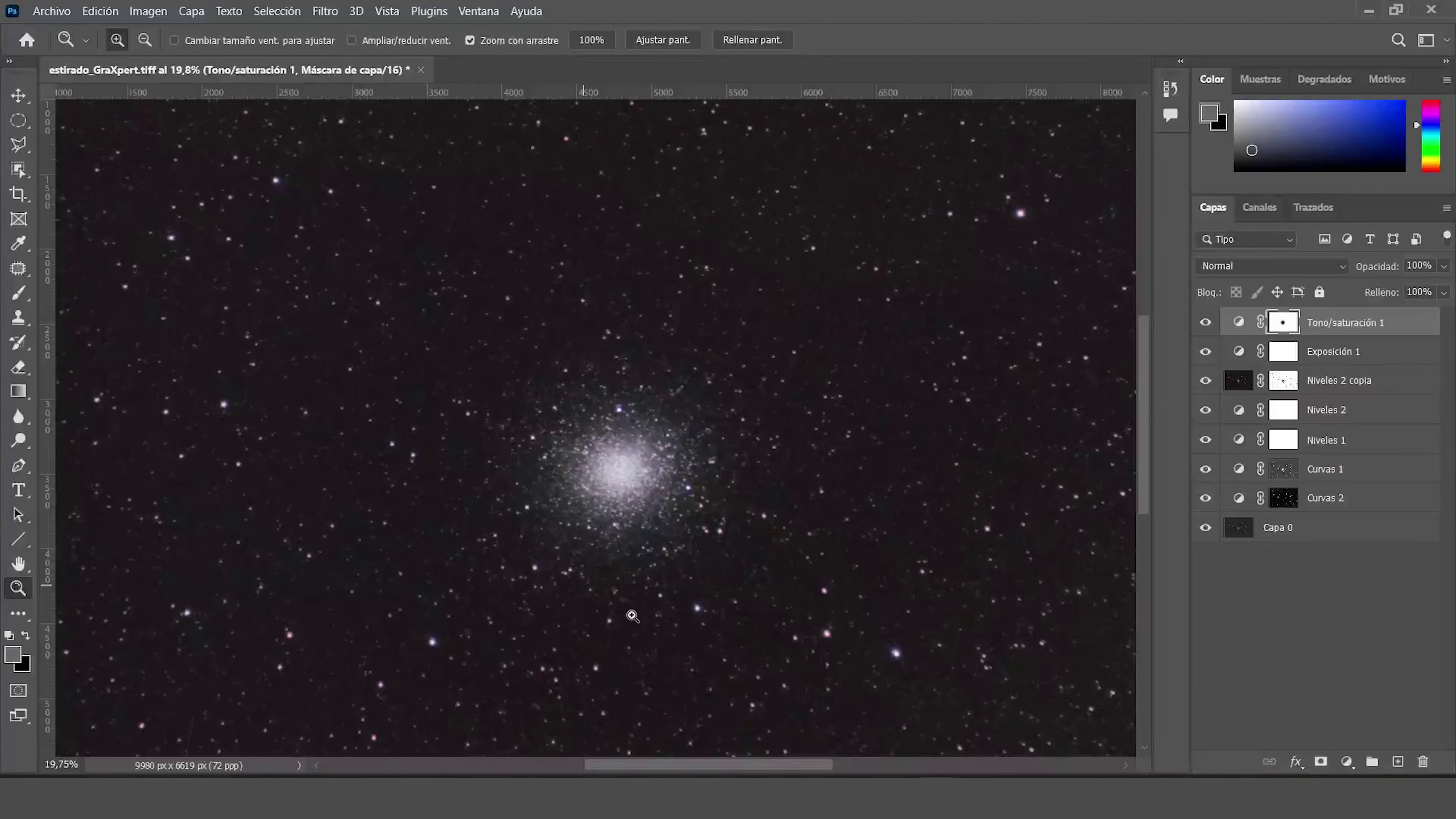
left_click(1349, 763)
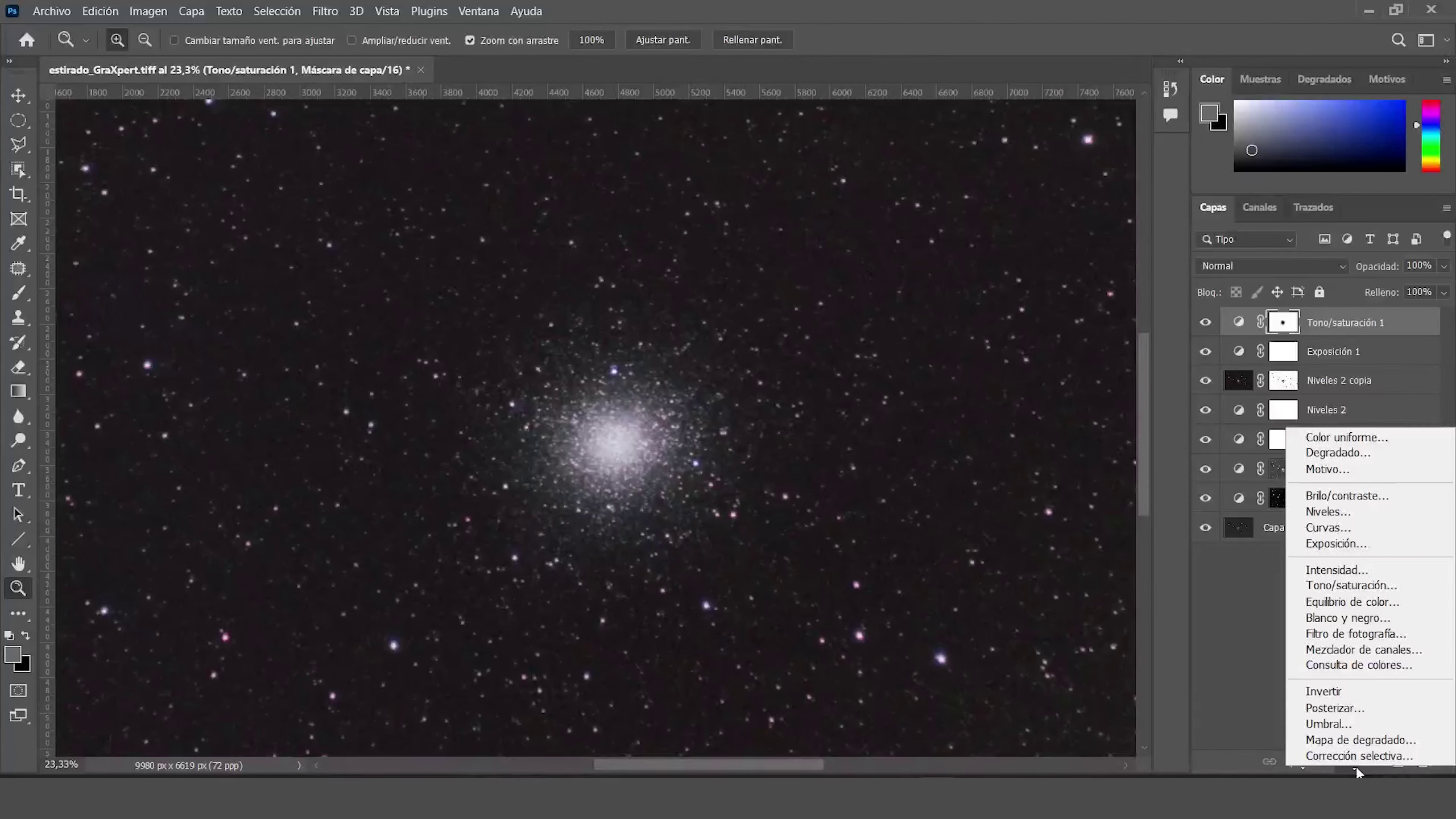
left_click(1361, 585)
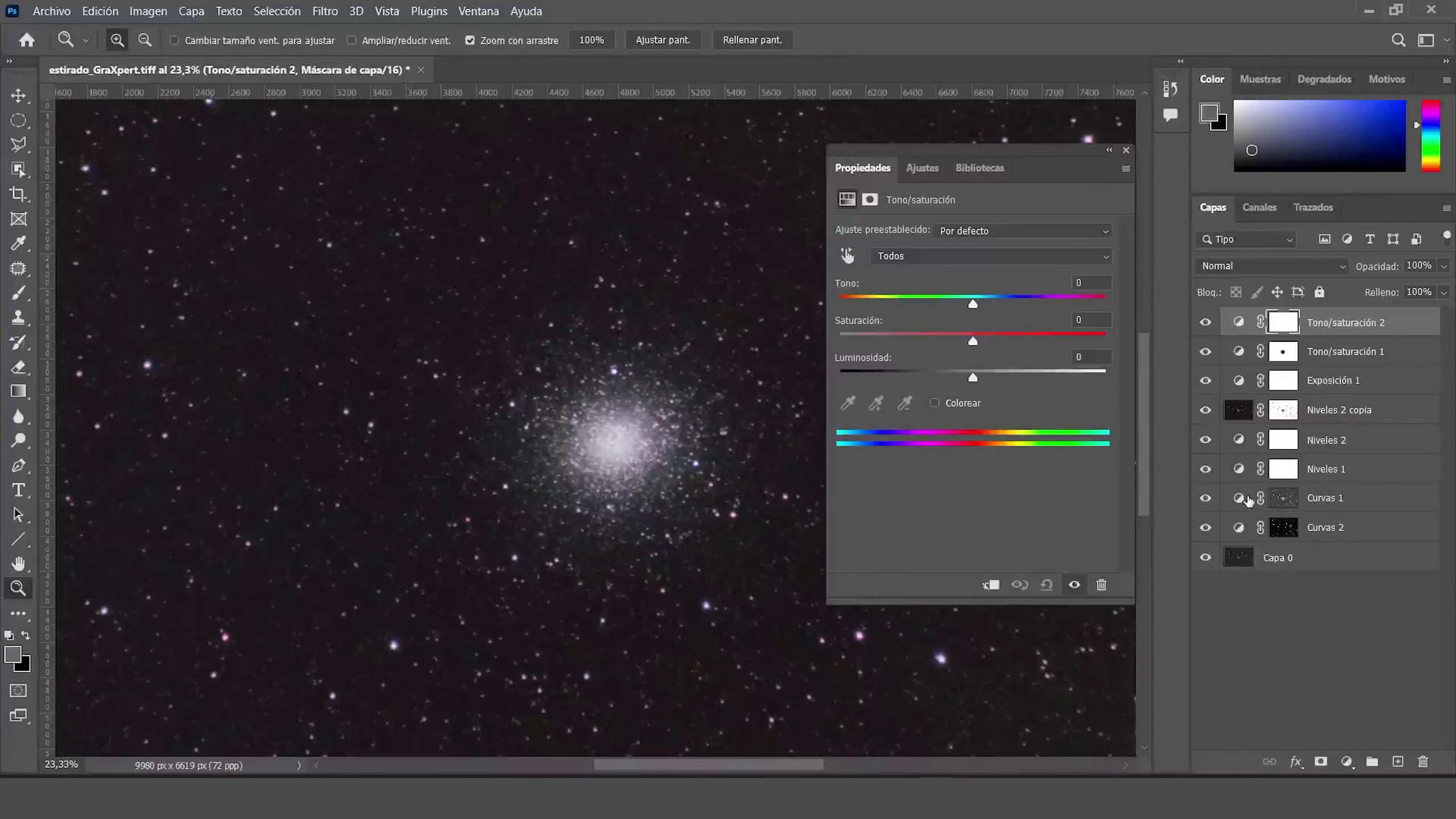
left_click_drag(972, 342, 1028, 351)
left_click(828, 377)
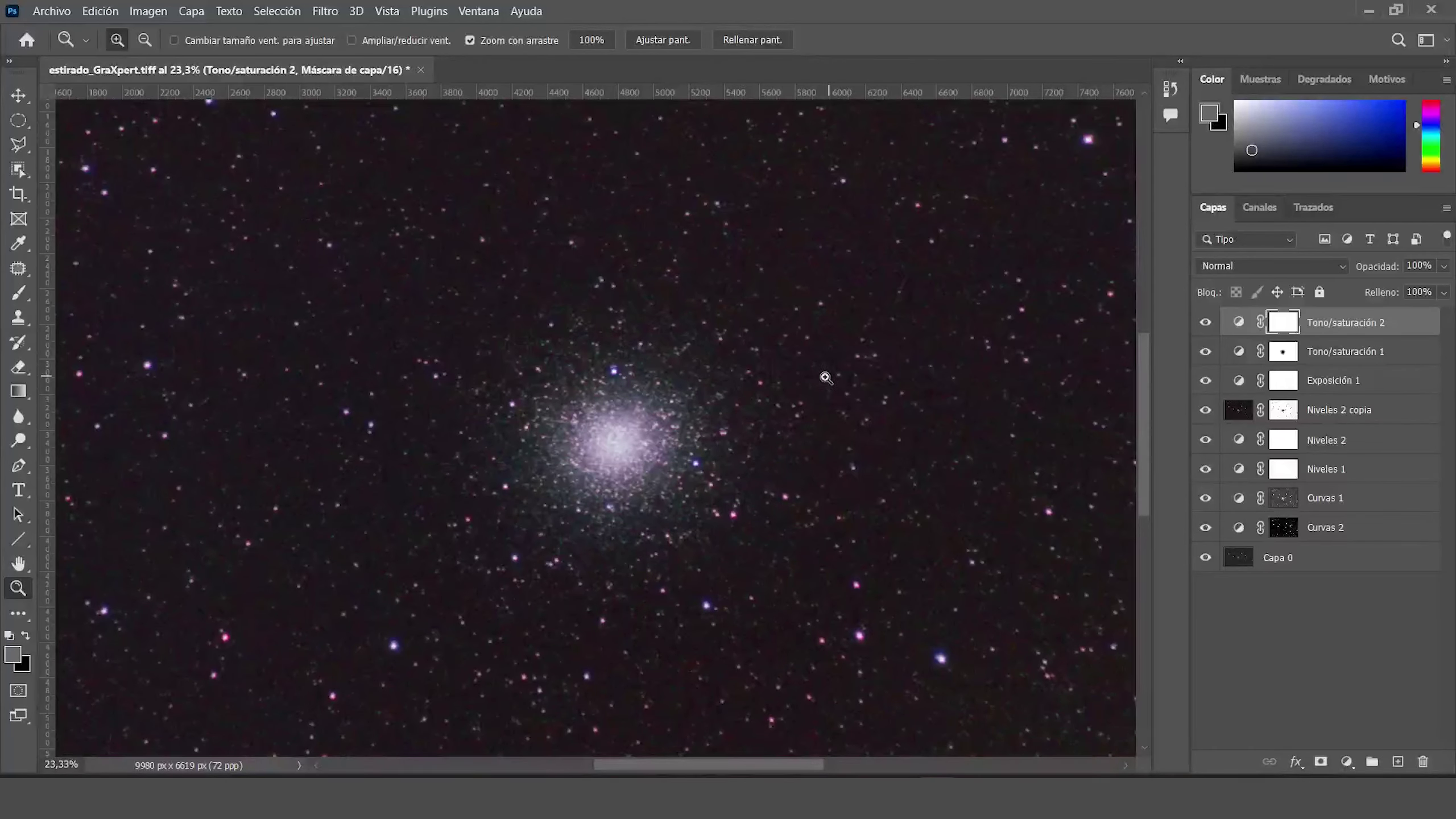
left_click_drag(682, 536, 717, 537)
Mask Tono/saturación 2 to the highlights via Color Range with tolerance 90.
left_click(264, 12)
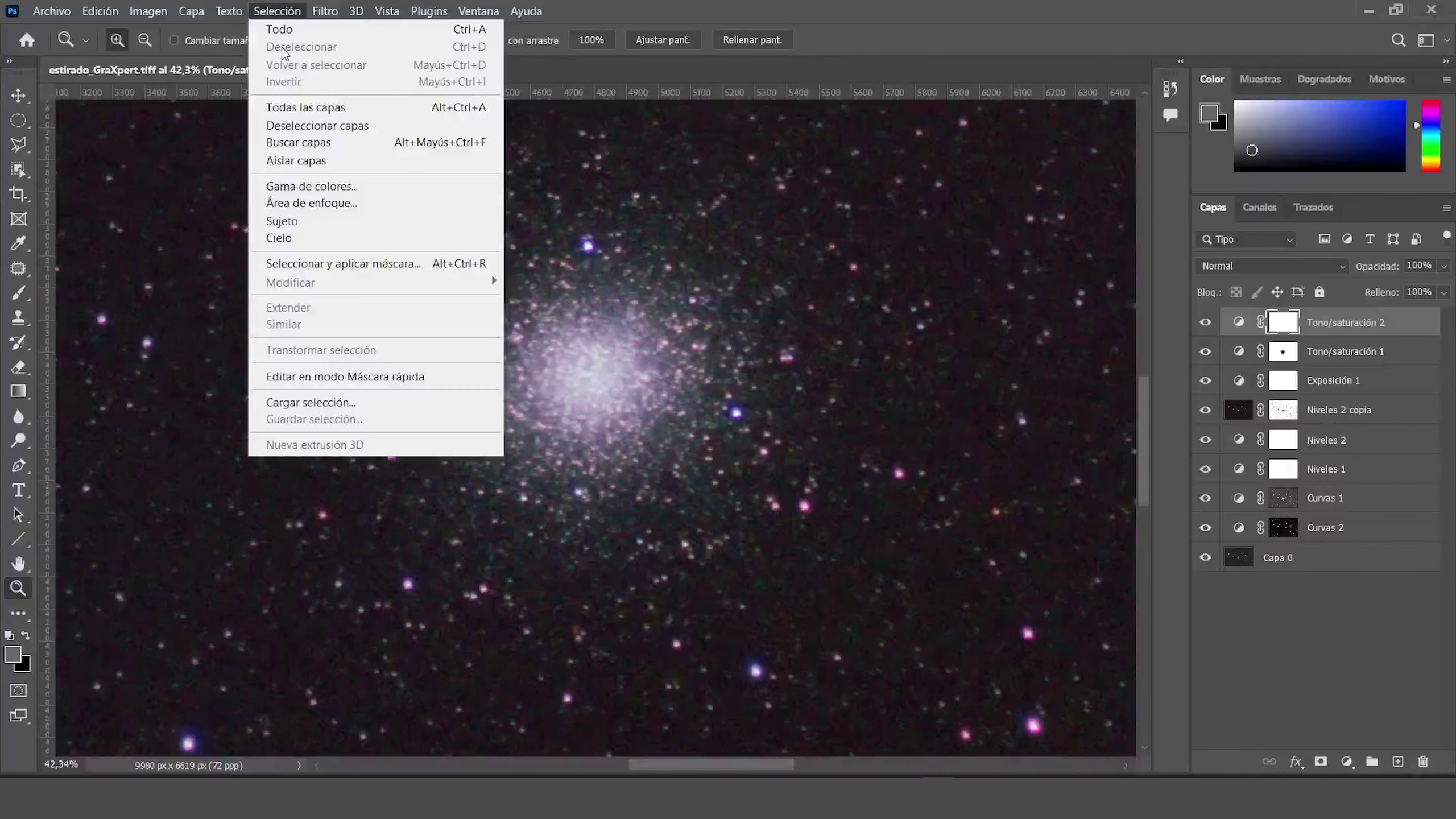
left_click(358, 186)
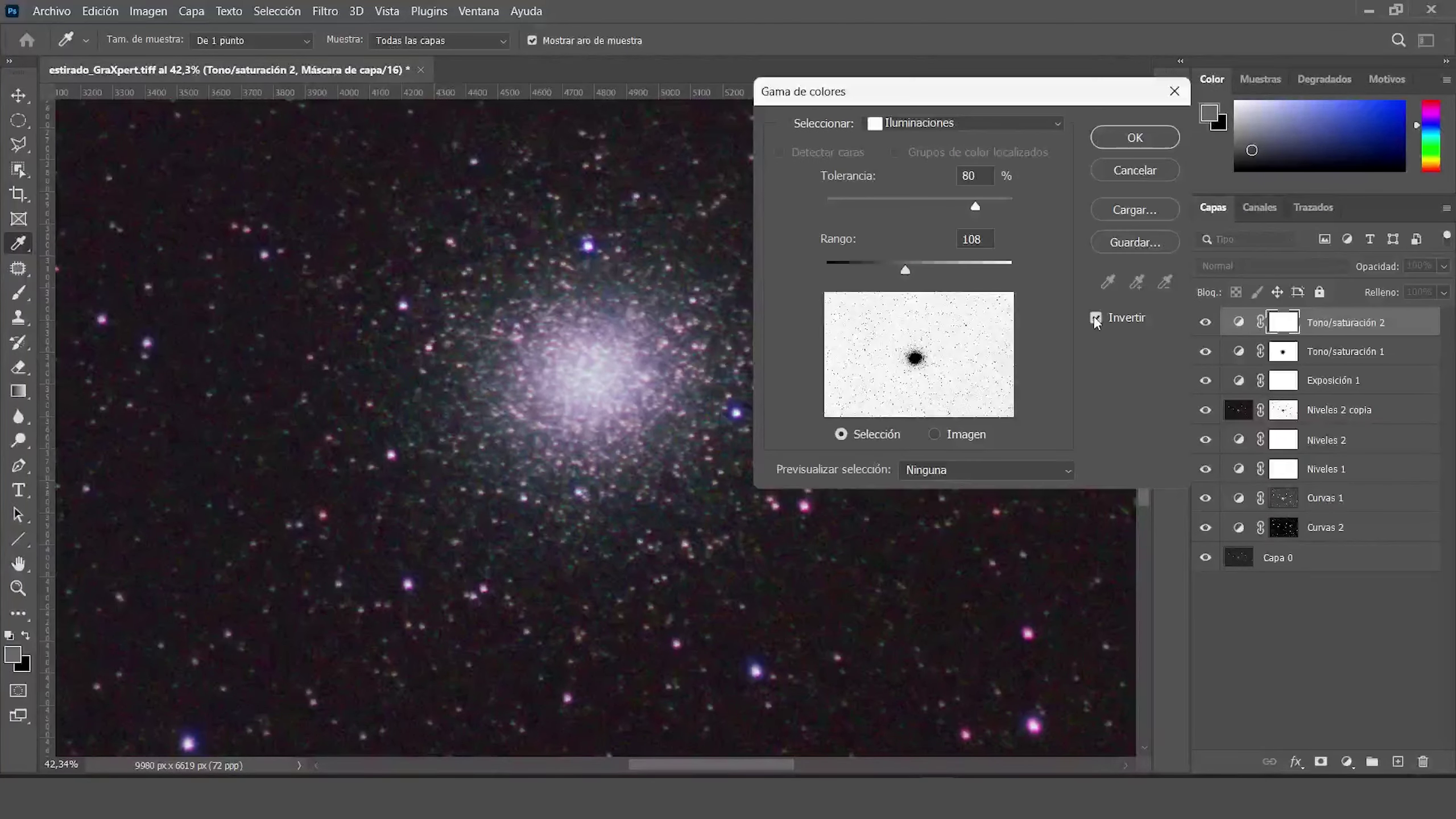
left_click_drag(975, 205, 1003, 204)
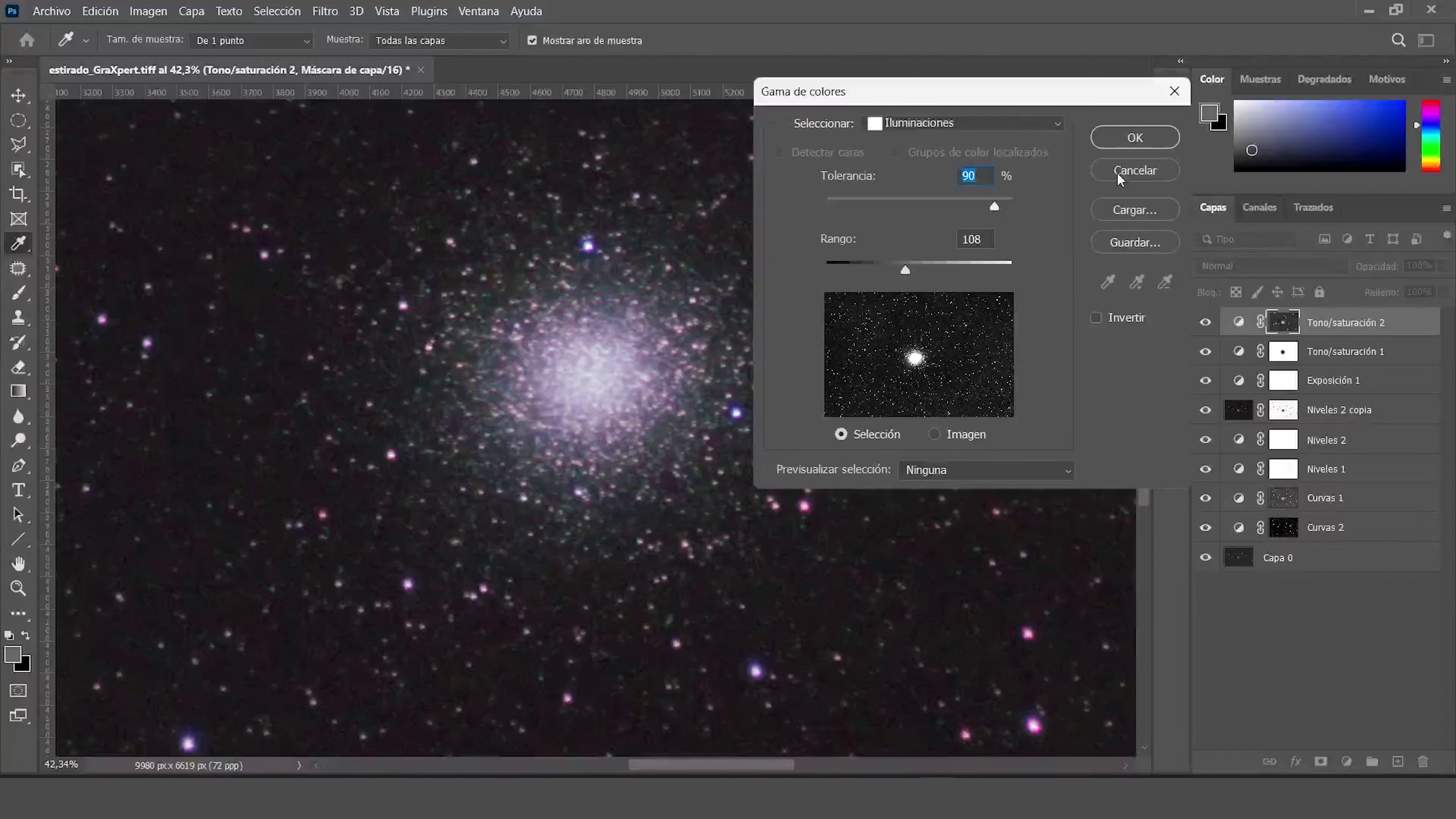
left_click(1135, 139)
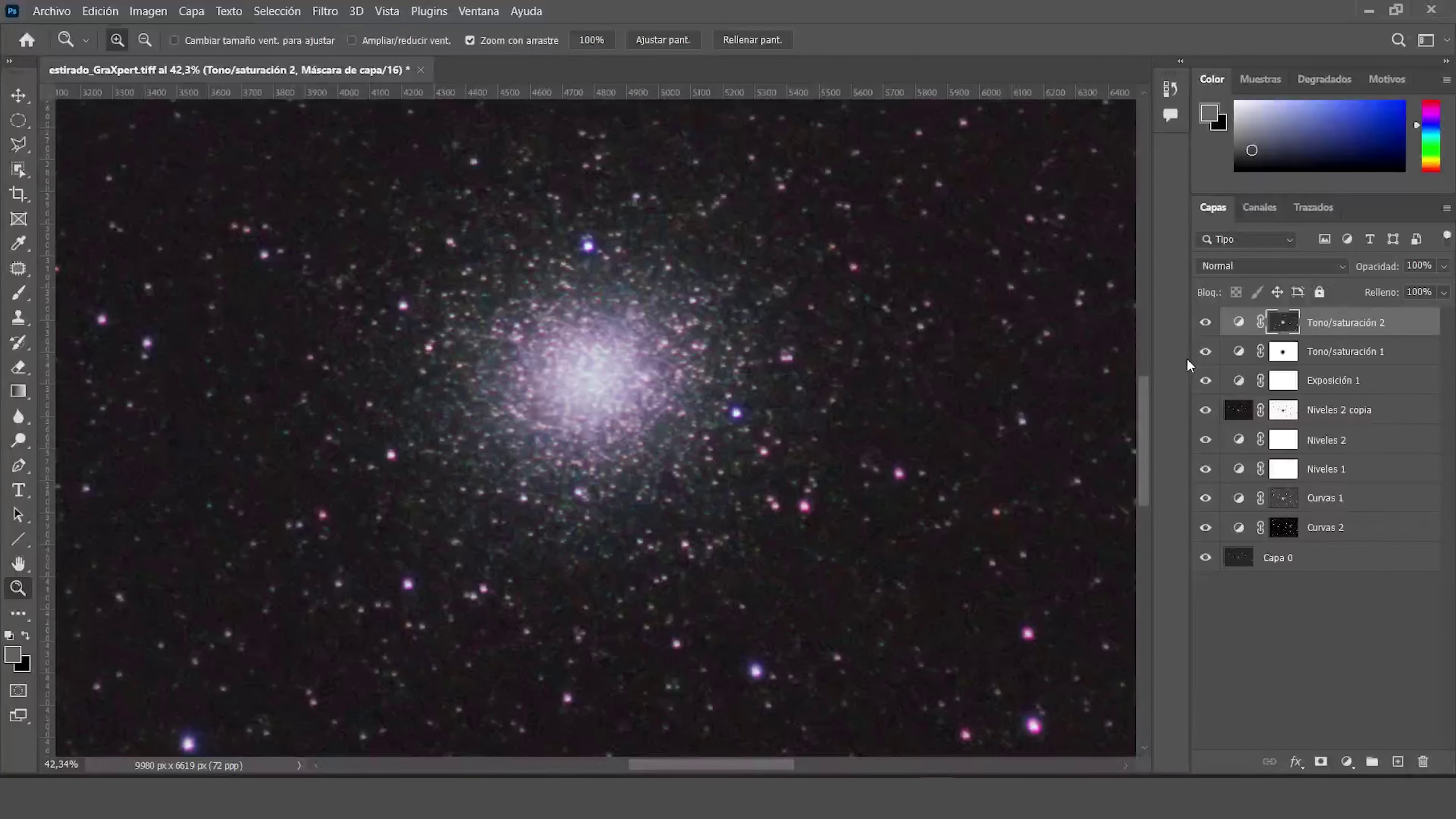
left_click(1278, 329, "alt")
left_click(1277, 328, "alt")
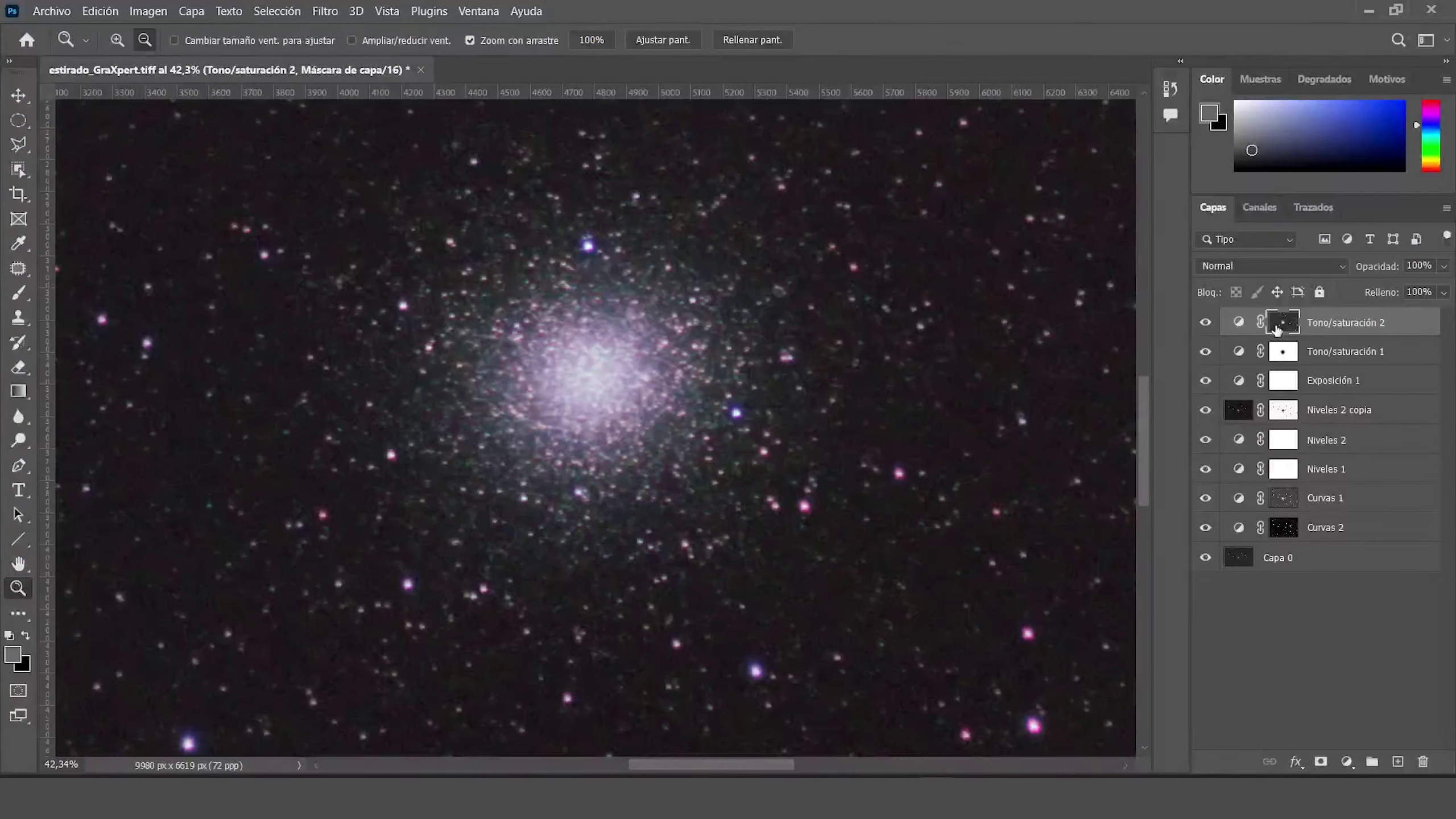
left_click_drag(562, 388, 775, 514)
Add a Curvas 3 layer and copy the Tono/saturación 2 star mask onto it.
left_click(1346, 761)
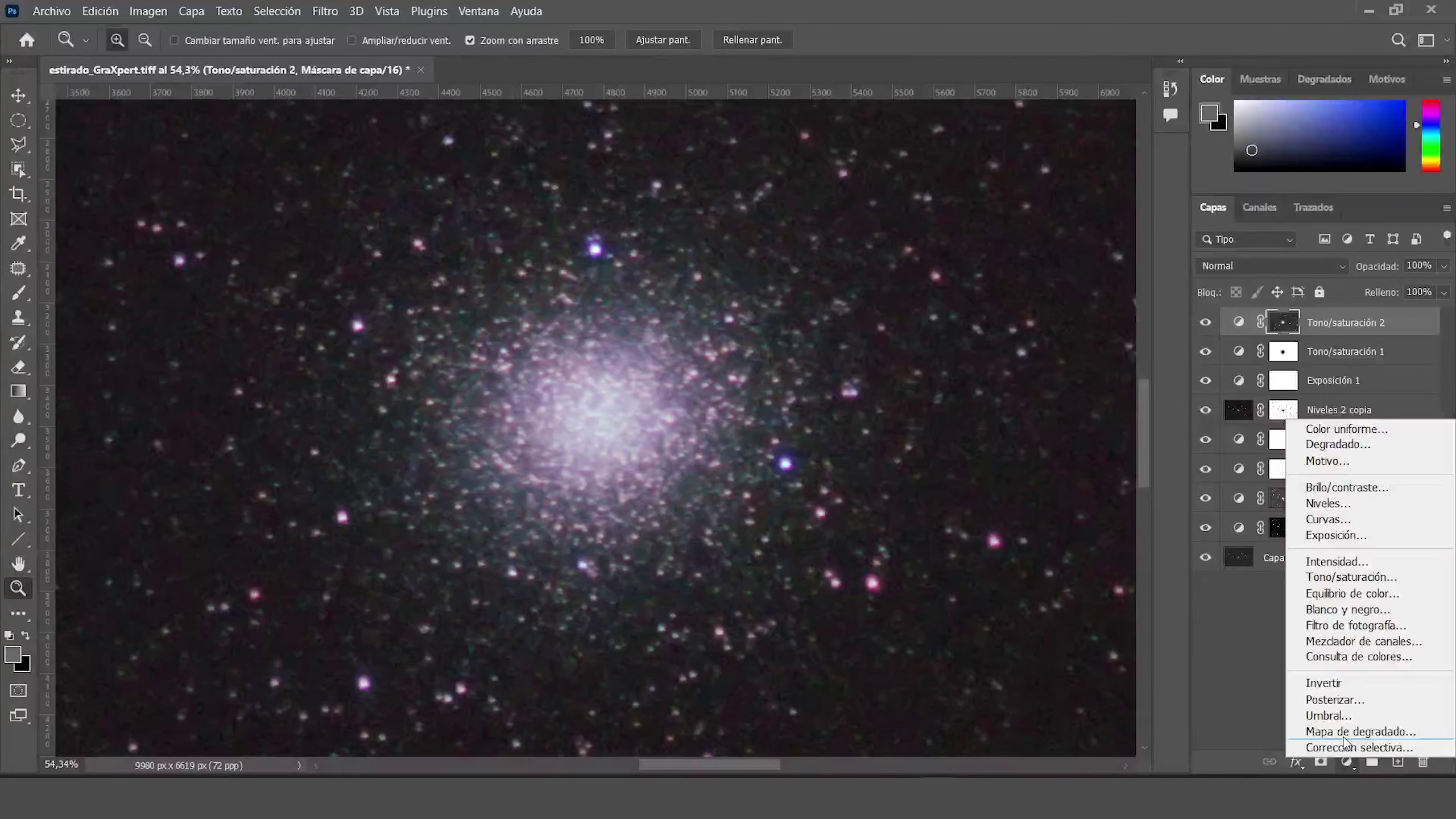
left_click(1336, 521)
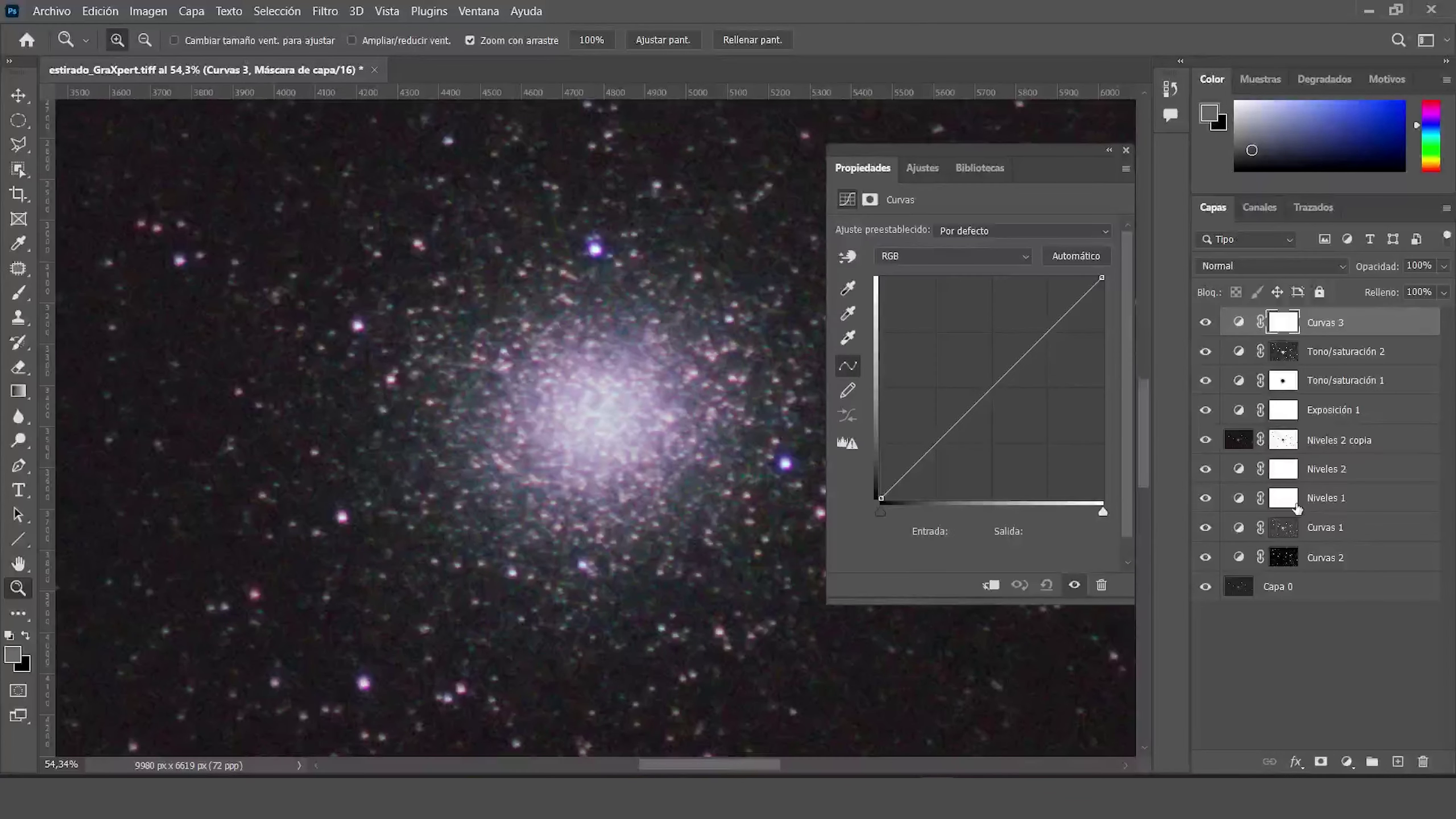
left_click(1284, 356)
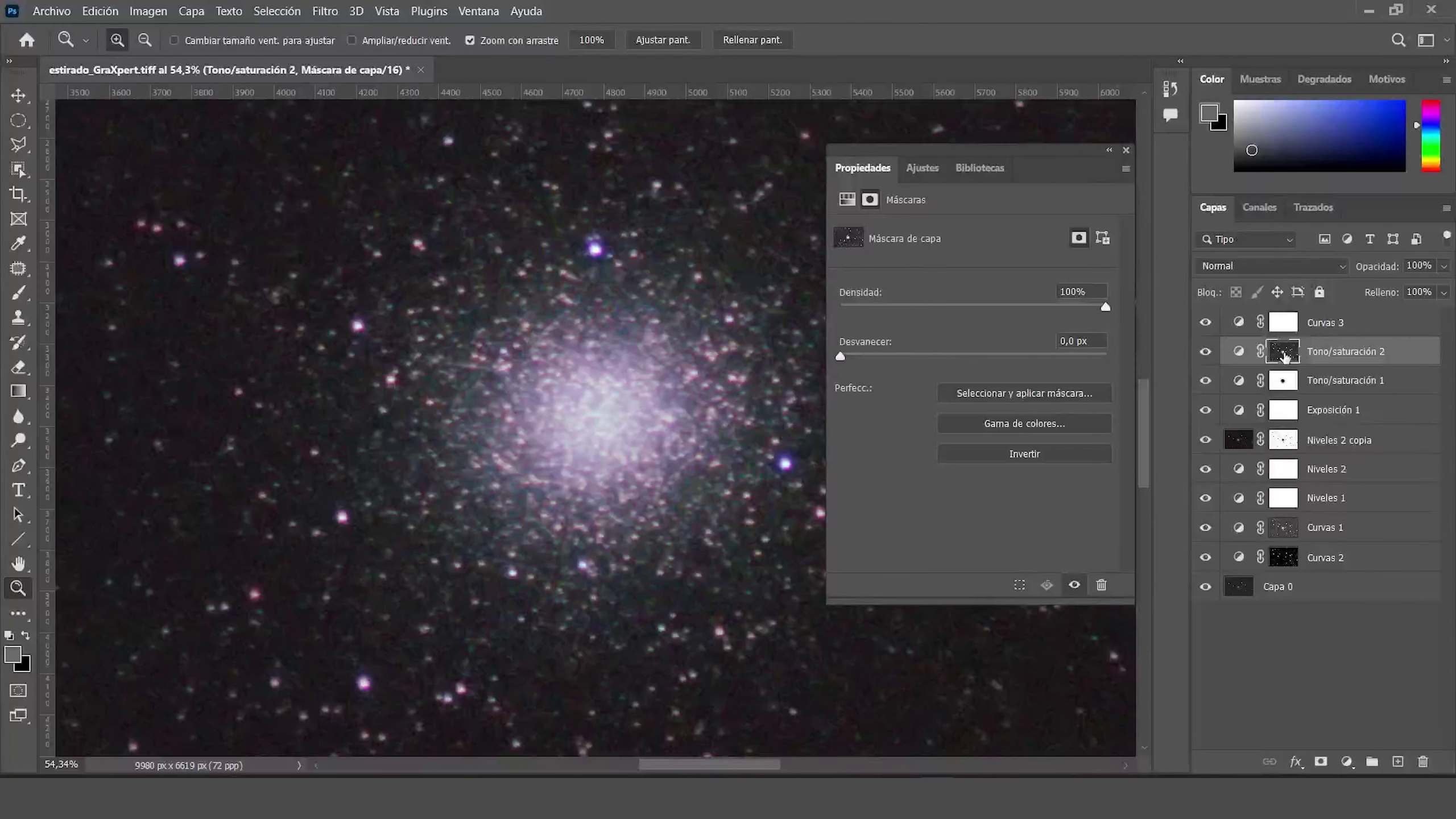
left_click_drag(1285, 330, 1285, 330)
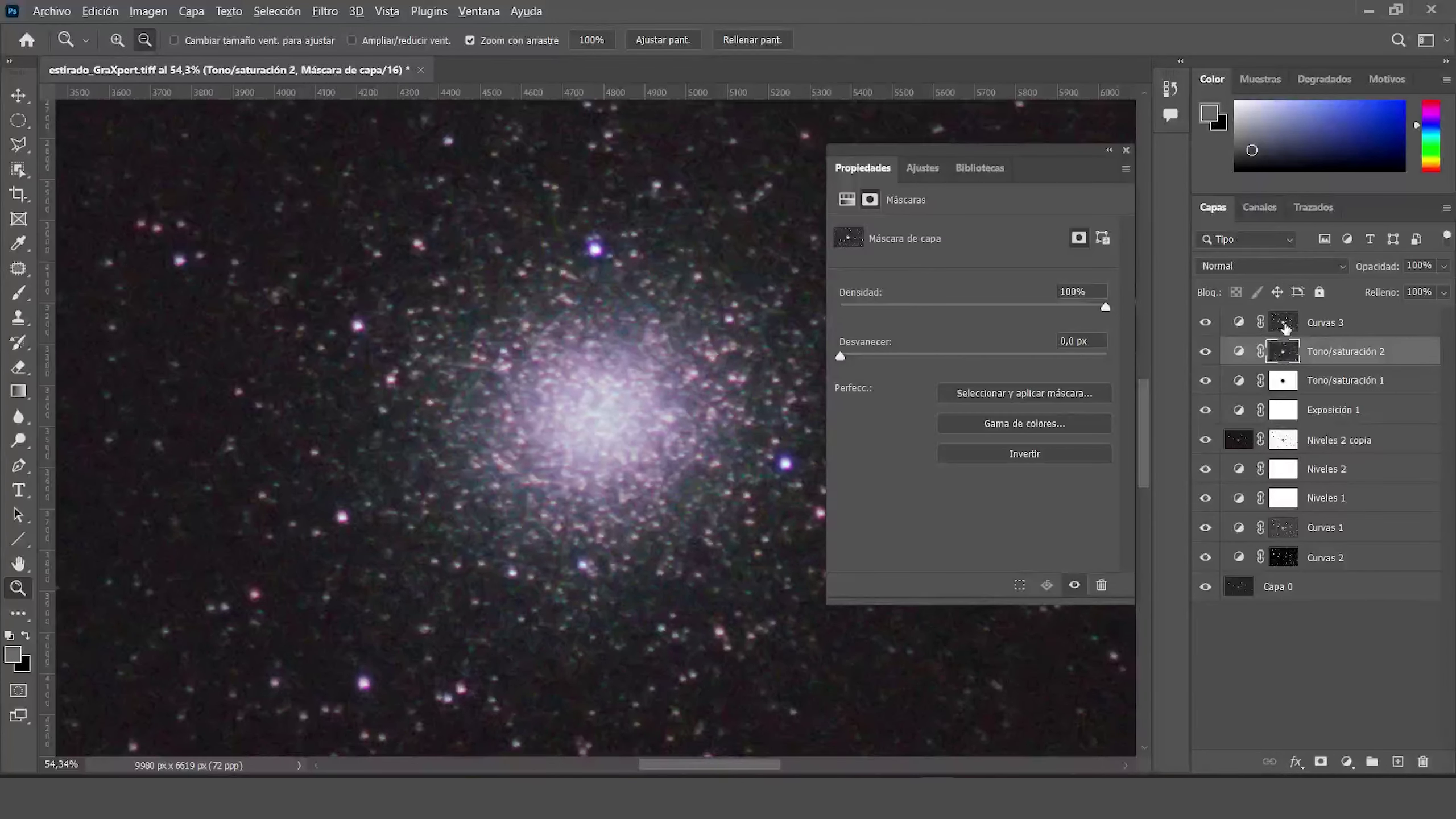
left_click(1126, 150)
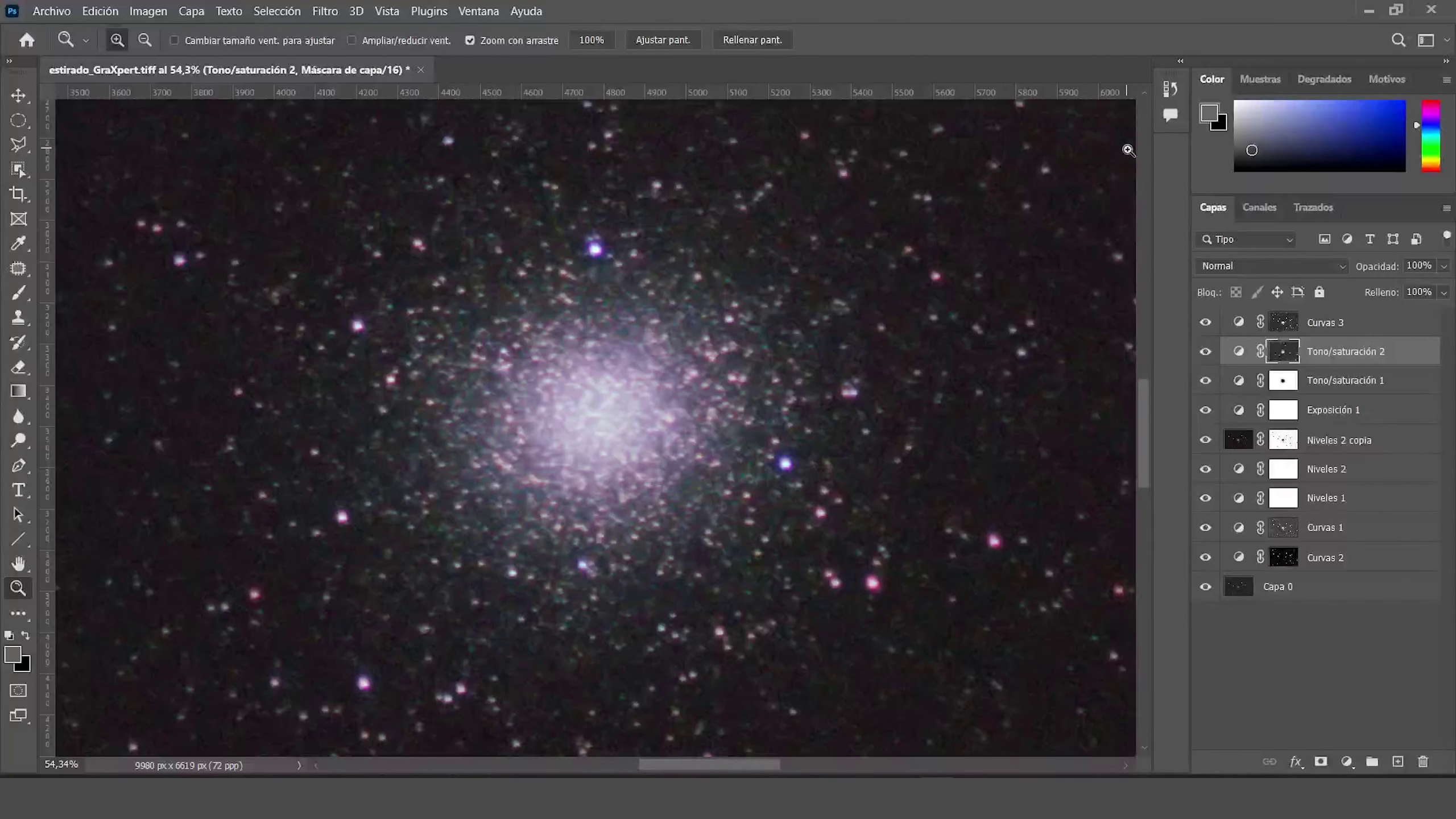
Brighten the RGB curve with the white point at 233 and contrast points.
double_click(1237, 328)
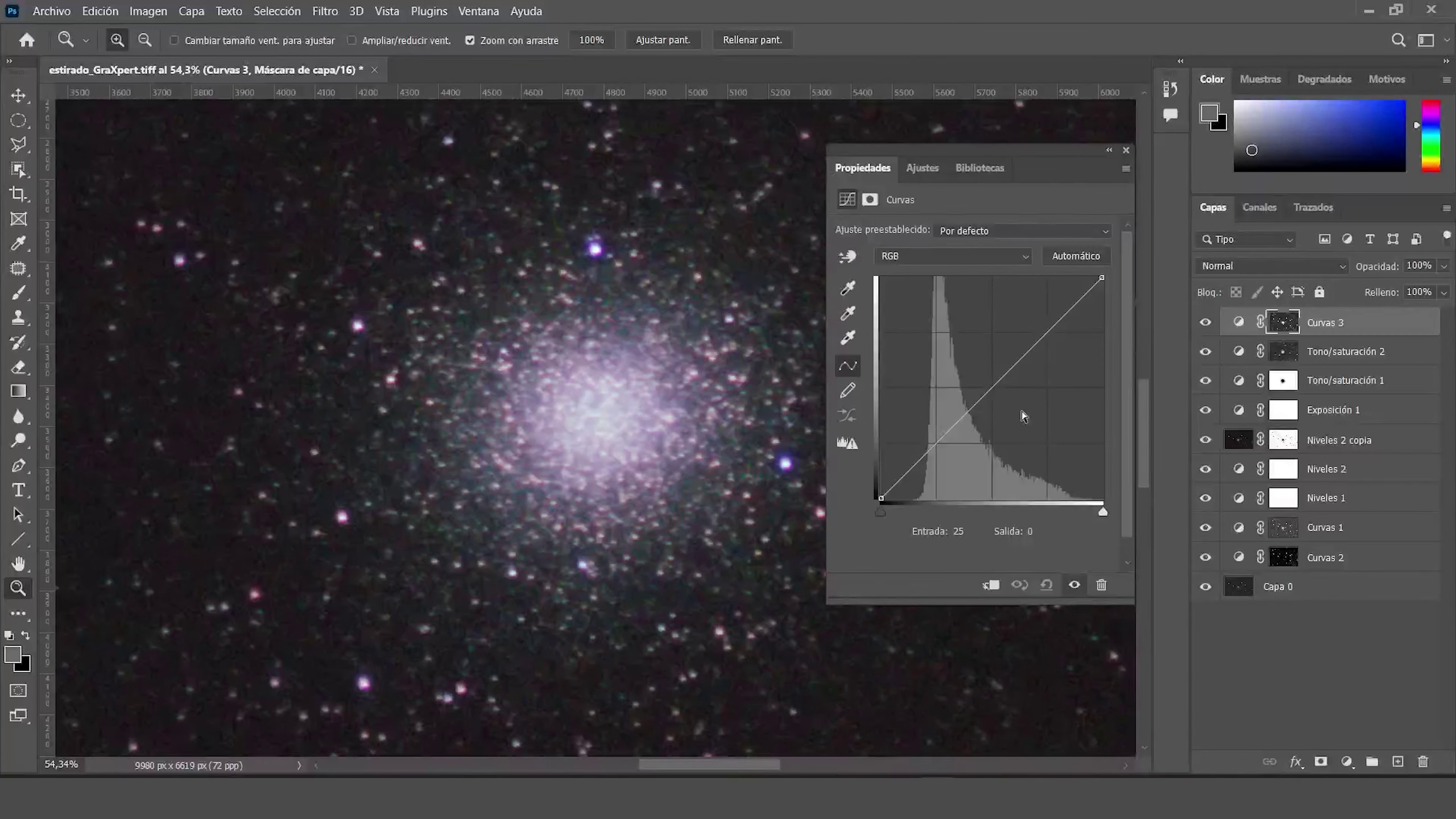
left_click_drag(1046, 331, 1199, 365)
left_click_drag(1102, 278, 1041, 323)
left_click_drag(916, 462, 918, 457)
left_click_drag(1042, 324, 1042, 323)
left_click_drag(1080, 278, 1087, 278)
Pull the red channel's white point in to 247.
left_click(928, 258)
left_click(931, 281)
left_click(951, 256)
left_click(931, 295)
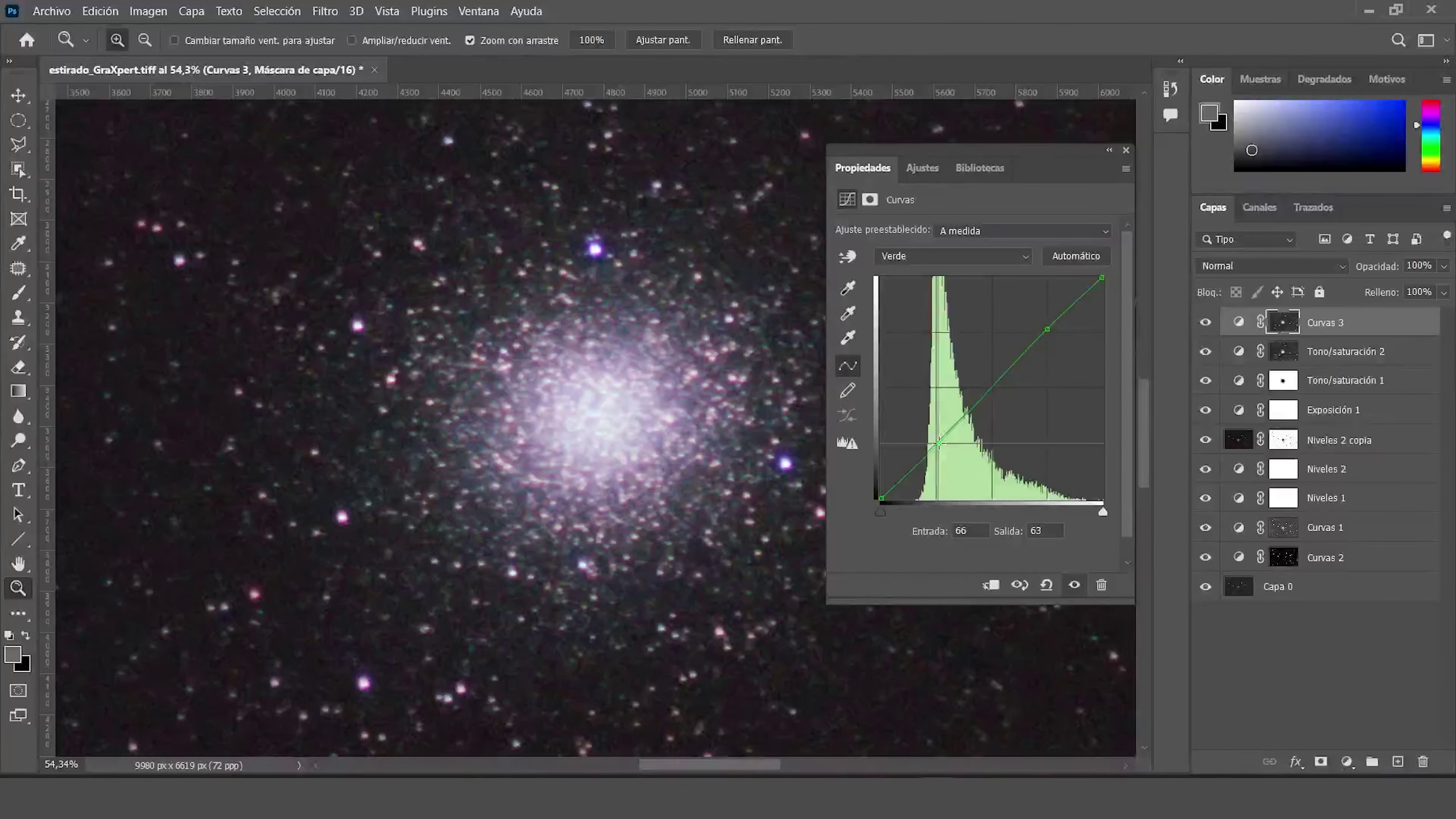
key("Up")
left_click_drag(1098, 278, 1096, 279)
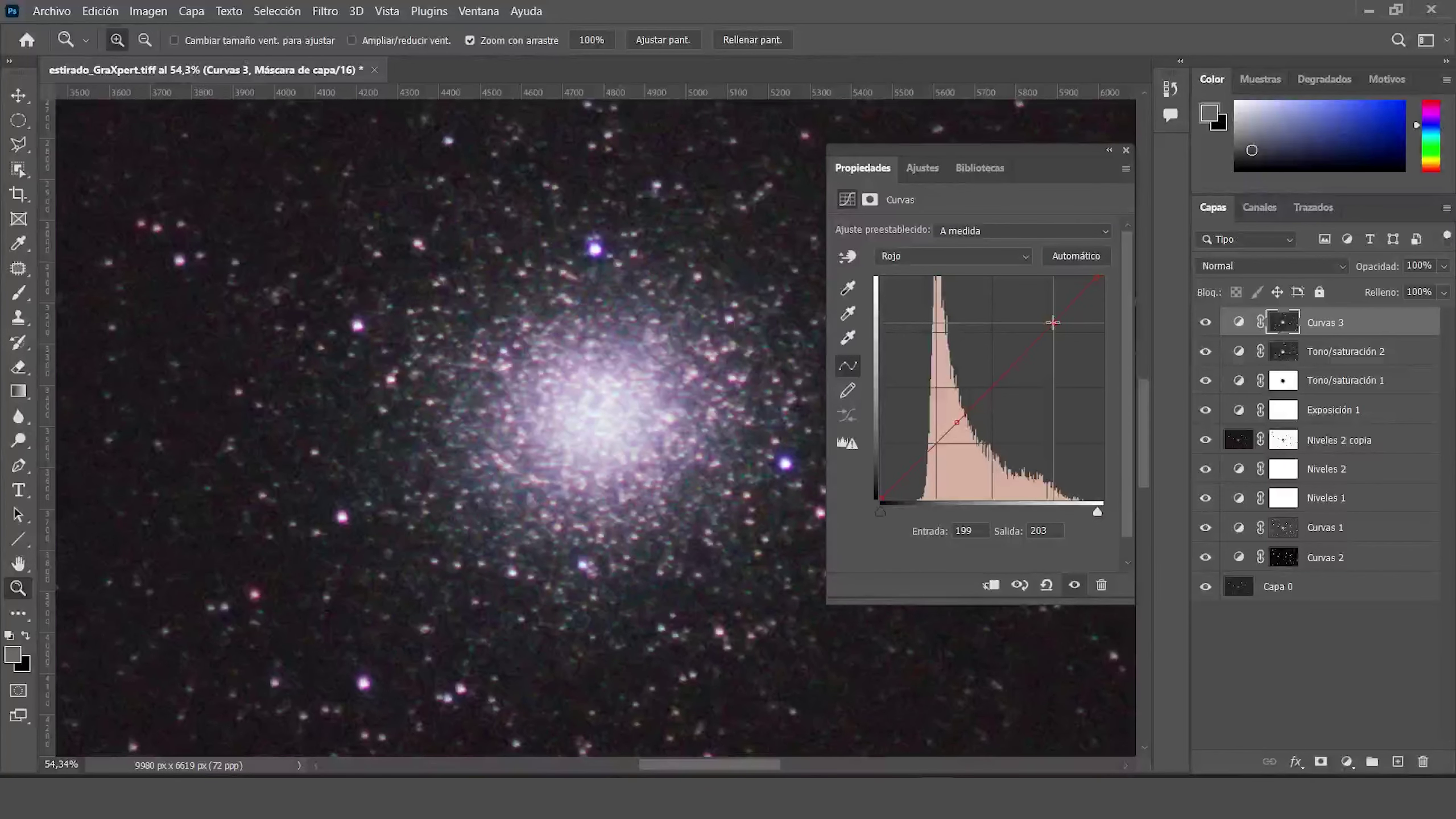
Lift the blue curve with a lowered white point plus midtone and low points.
left_click(952, 256)
left_click(930, 317)
left_click_drag(1103, 278, 1086, 284)
left_click(1032, 344)
left_click(936, 443)
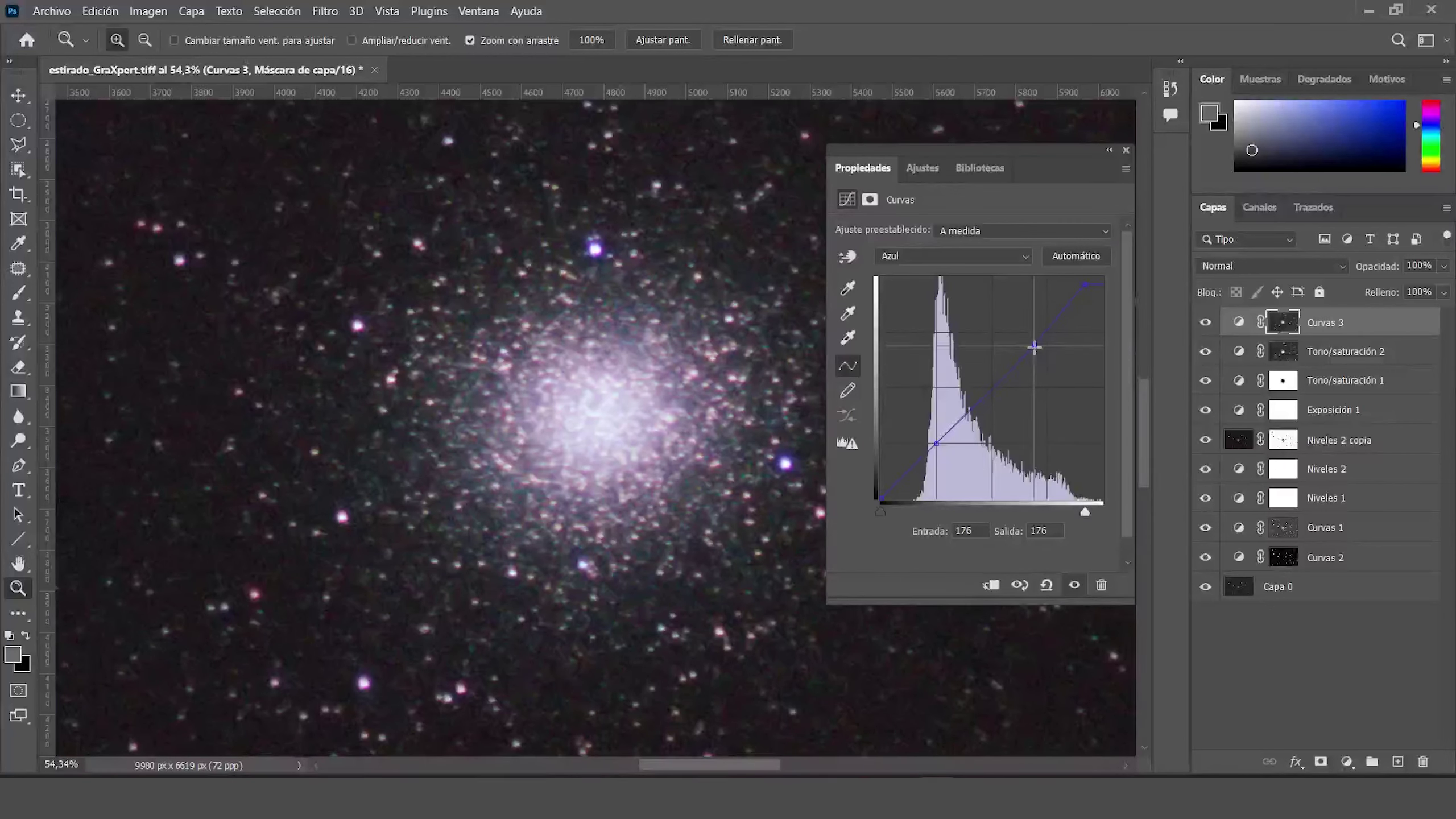
left_click_drag(1033, 346, 1031, 350)
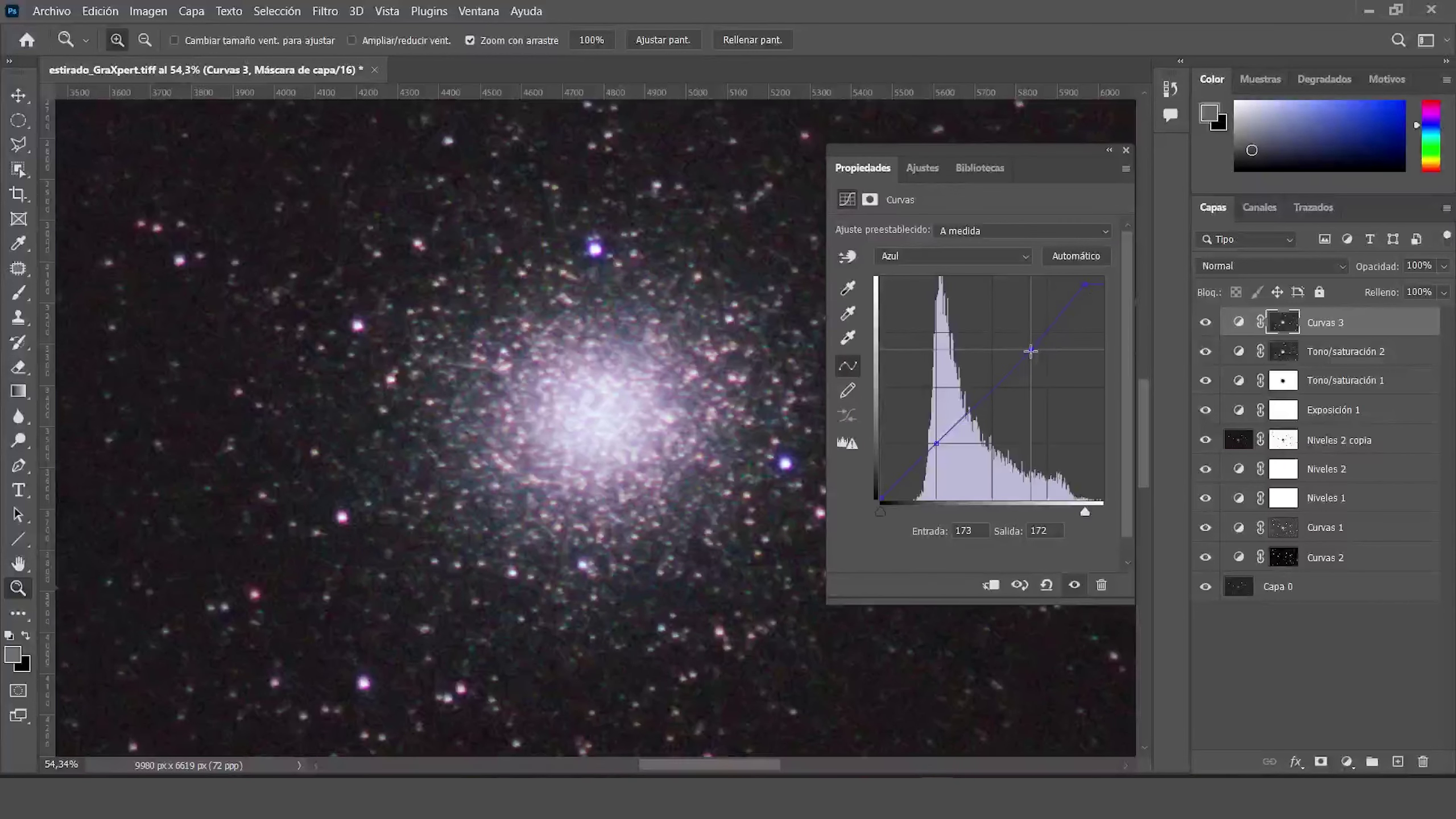
Toggle Curvas 3 off and on to compare before and after.
left_click(1125, 150)
left_click(1206, 321)
left_click(1205, 322)
scroll(655, 434, "down", 4)
scroll(709, 462, "up", 3)
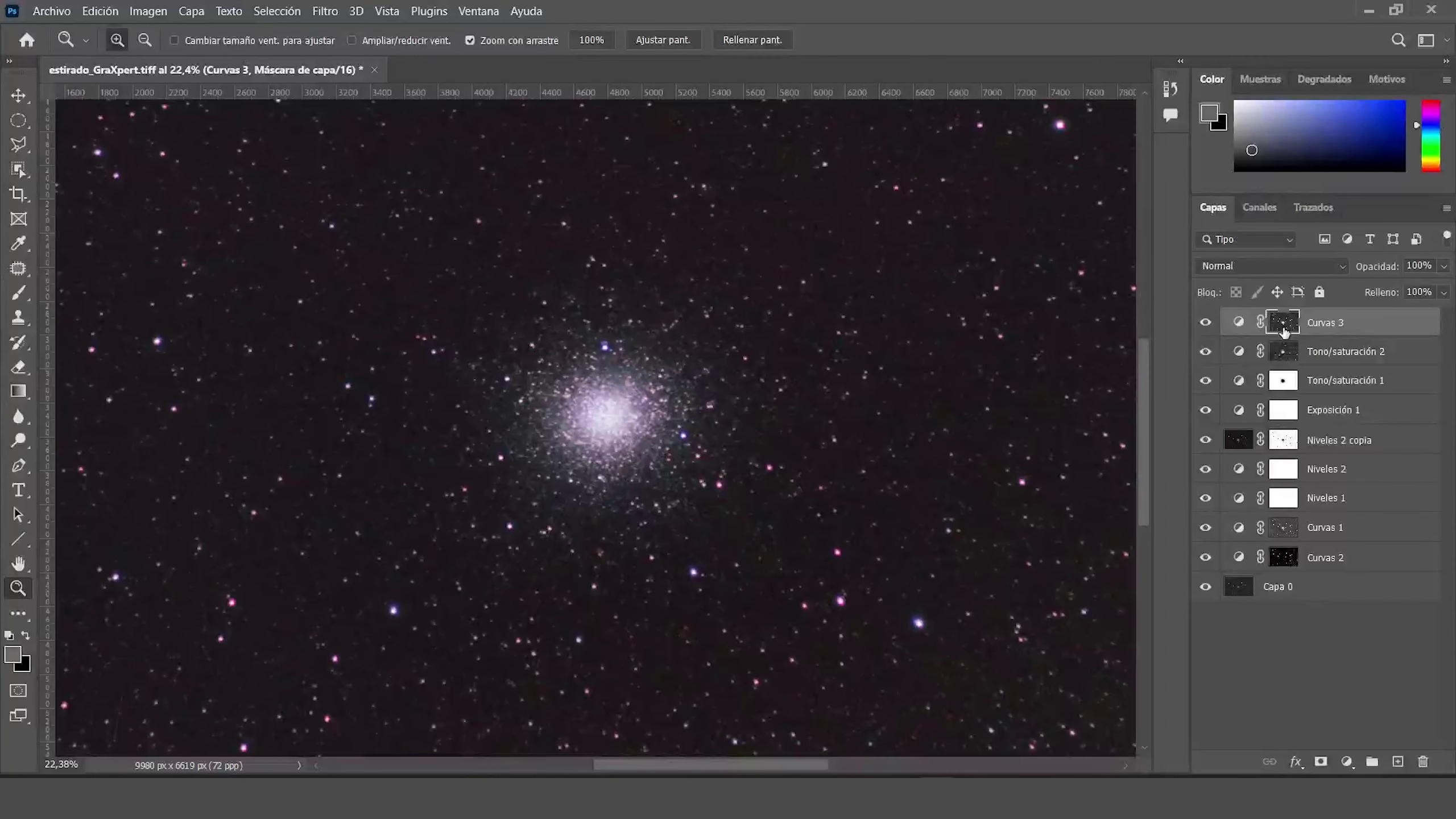
scroll(876, 454, "up", 2)
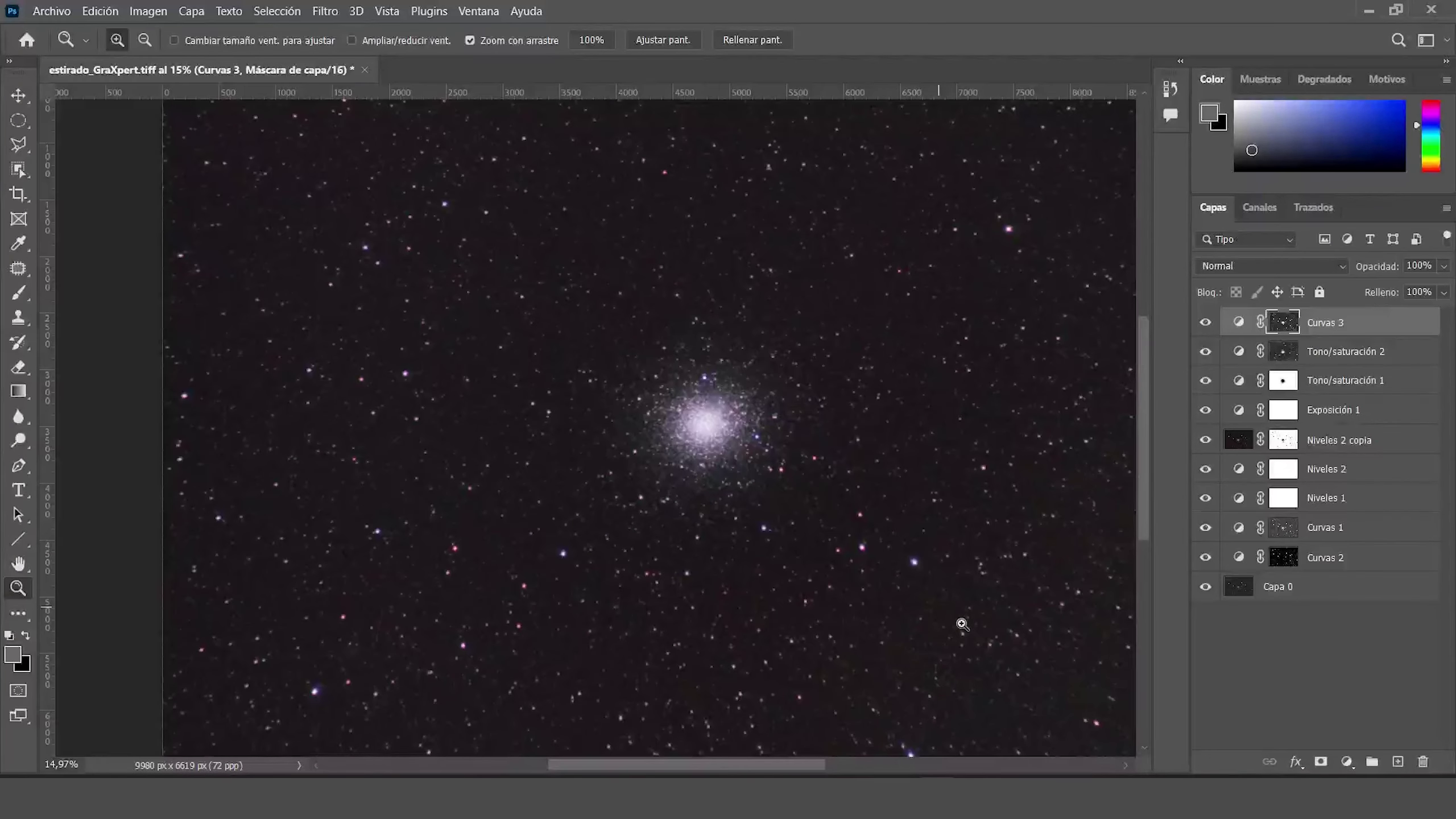
Lower Curvas 2's white output to about 184 and pull a midtone point from 128 to 80.
double_click(1239, 559)
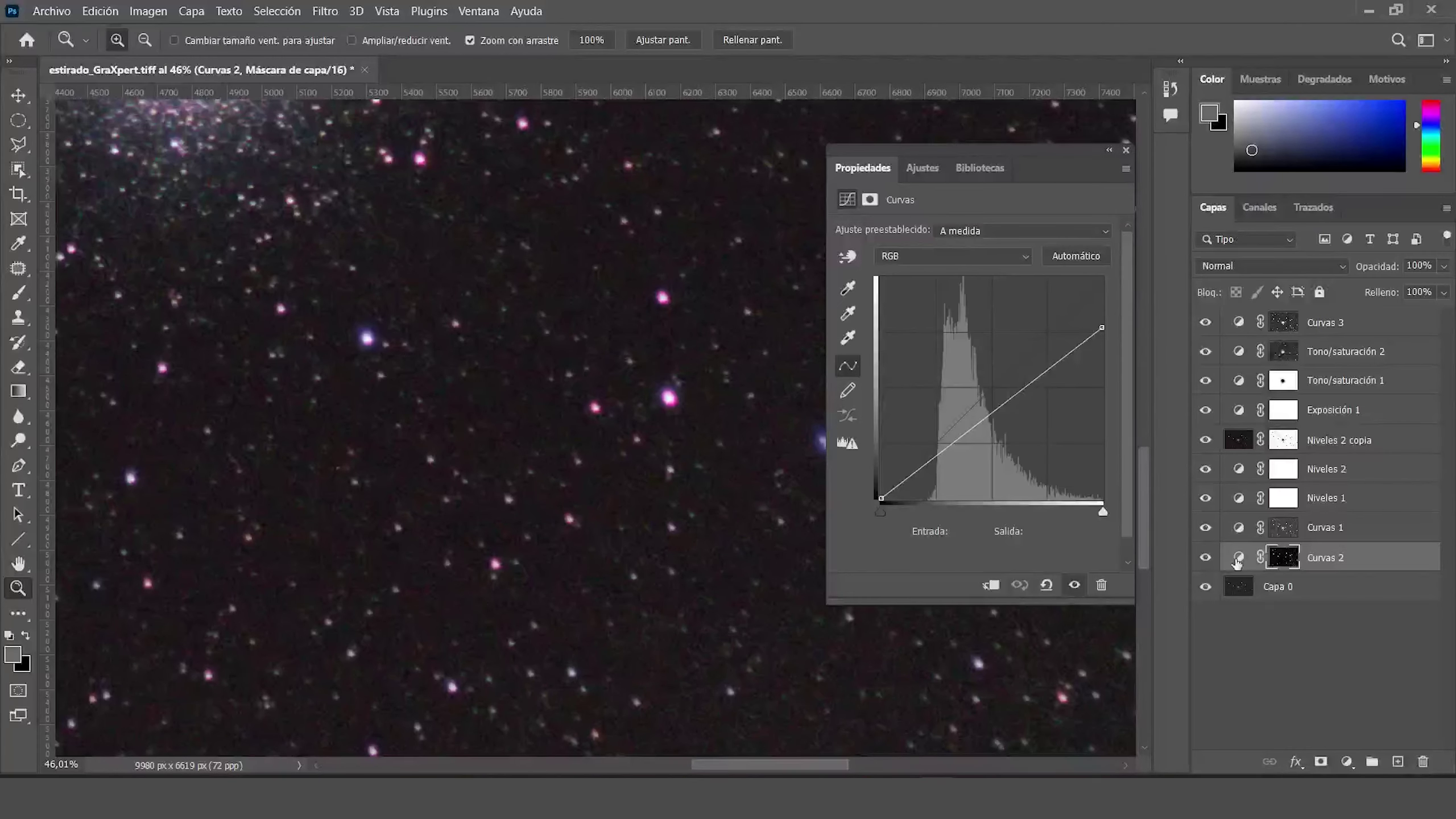
left_click_drag(1023, 153, 1164, 145)
mouse_move(1242, 320)
left_mouse_down()
mouse_move(1253, 360)
mouse_move(1252, 329)
left_mouse_up()
left_click_drag(1142, 403, 1132, 421)
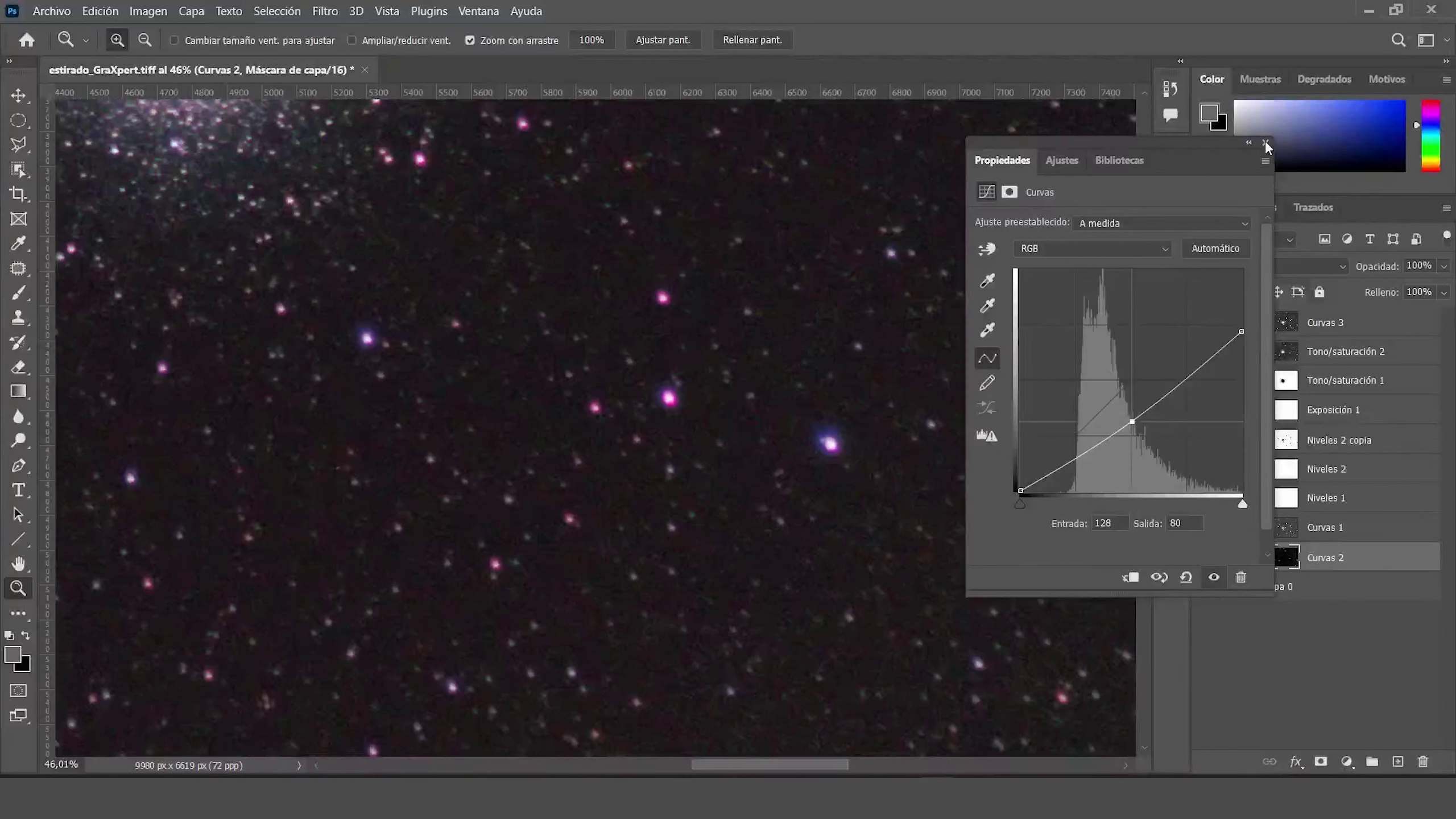
left_click(1265, 144)
key("alt+period")
key("ctrl+0")
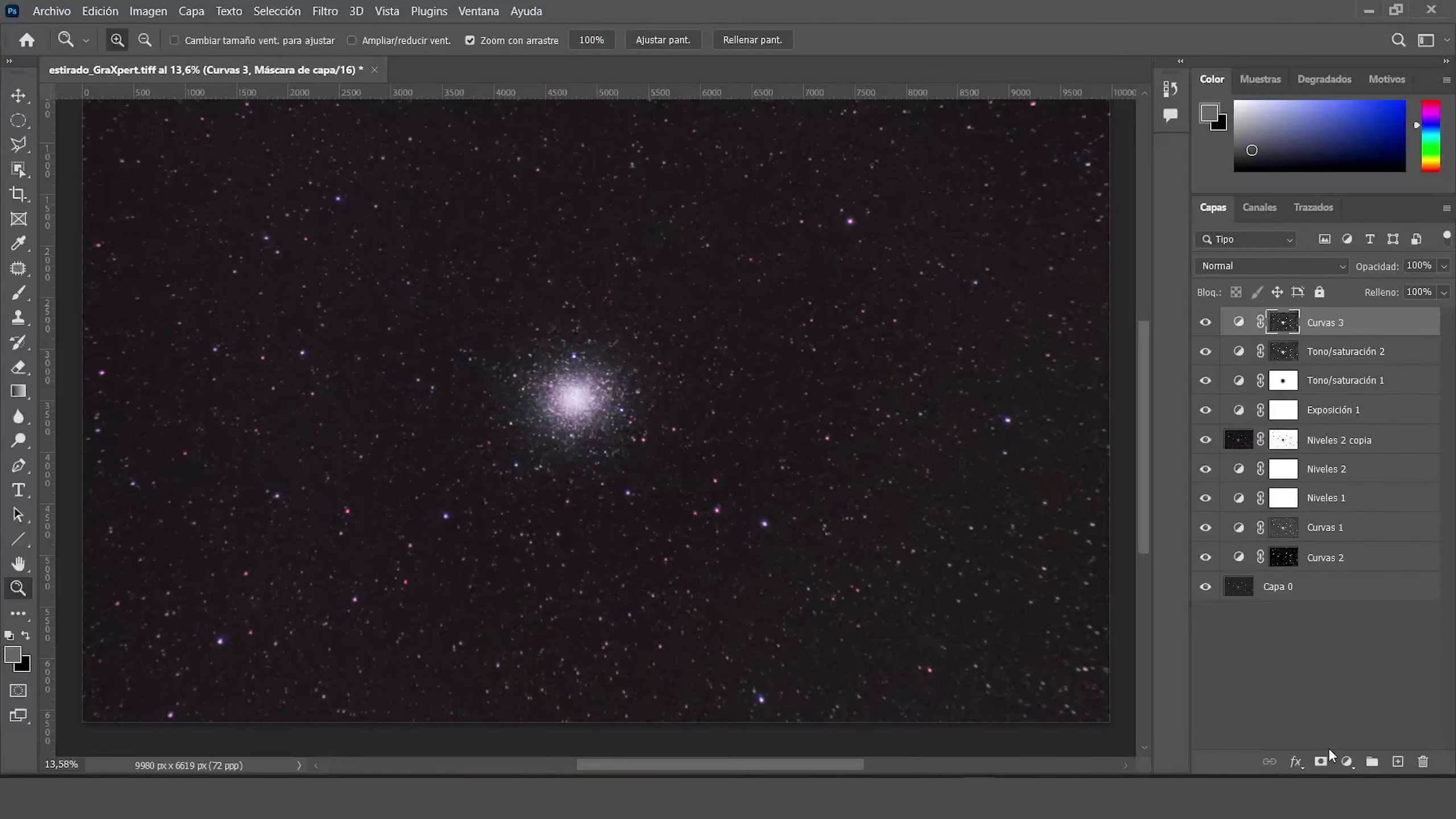
Add a Tono/saturación 3 layer and start an inverted Highlights colour range for its mask.
left_click(1346, 762)
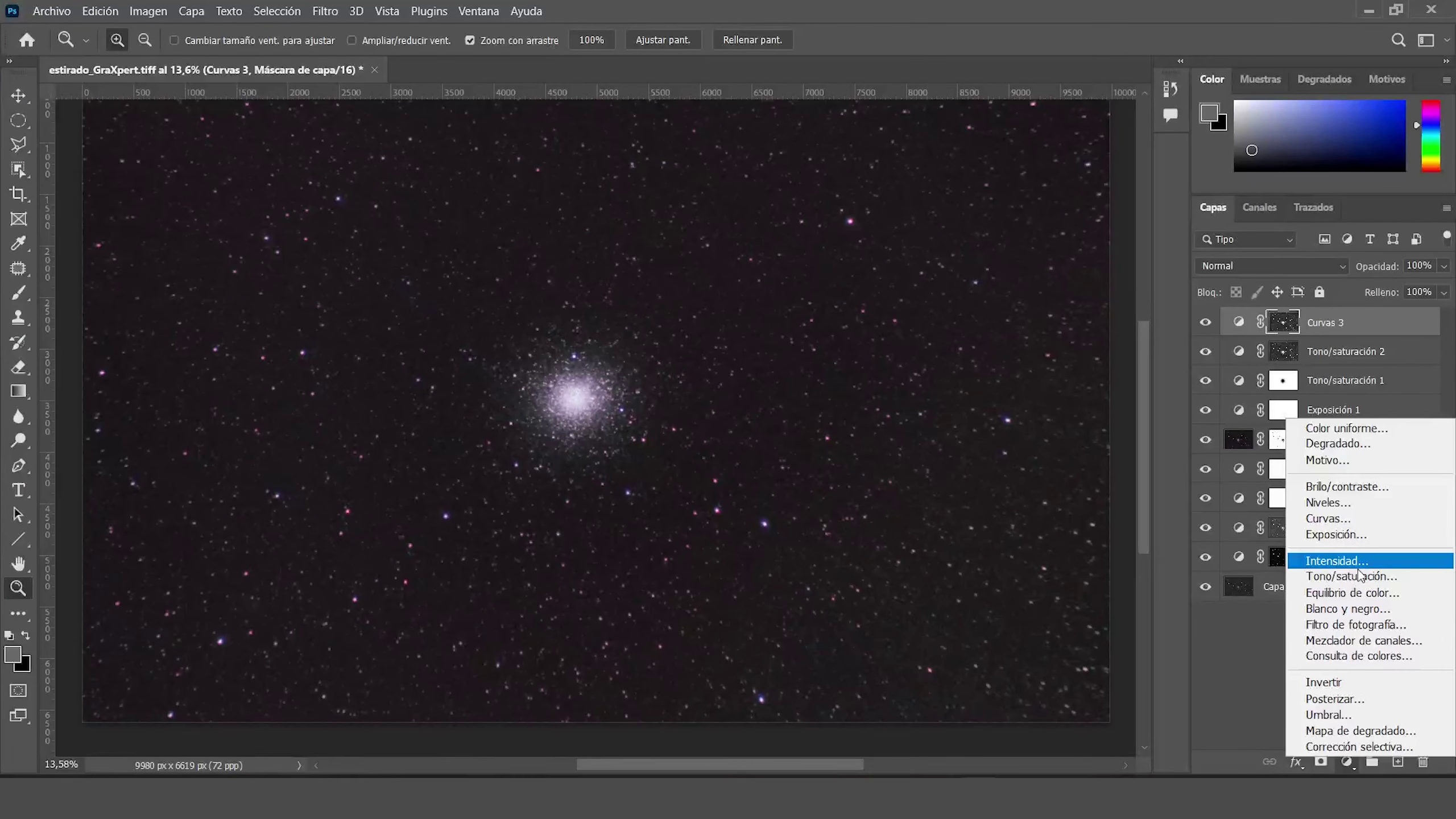
left_click(1358, 574)
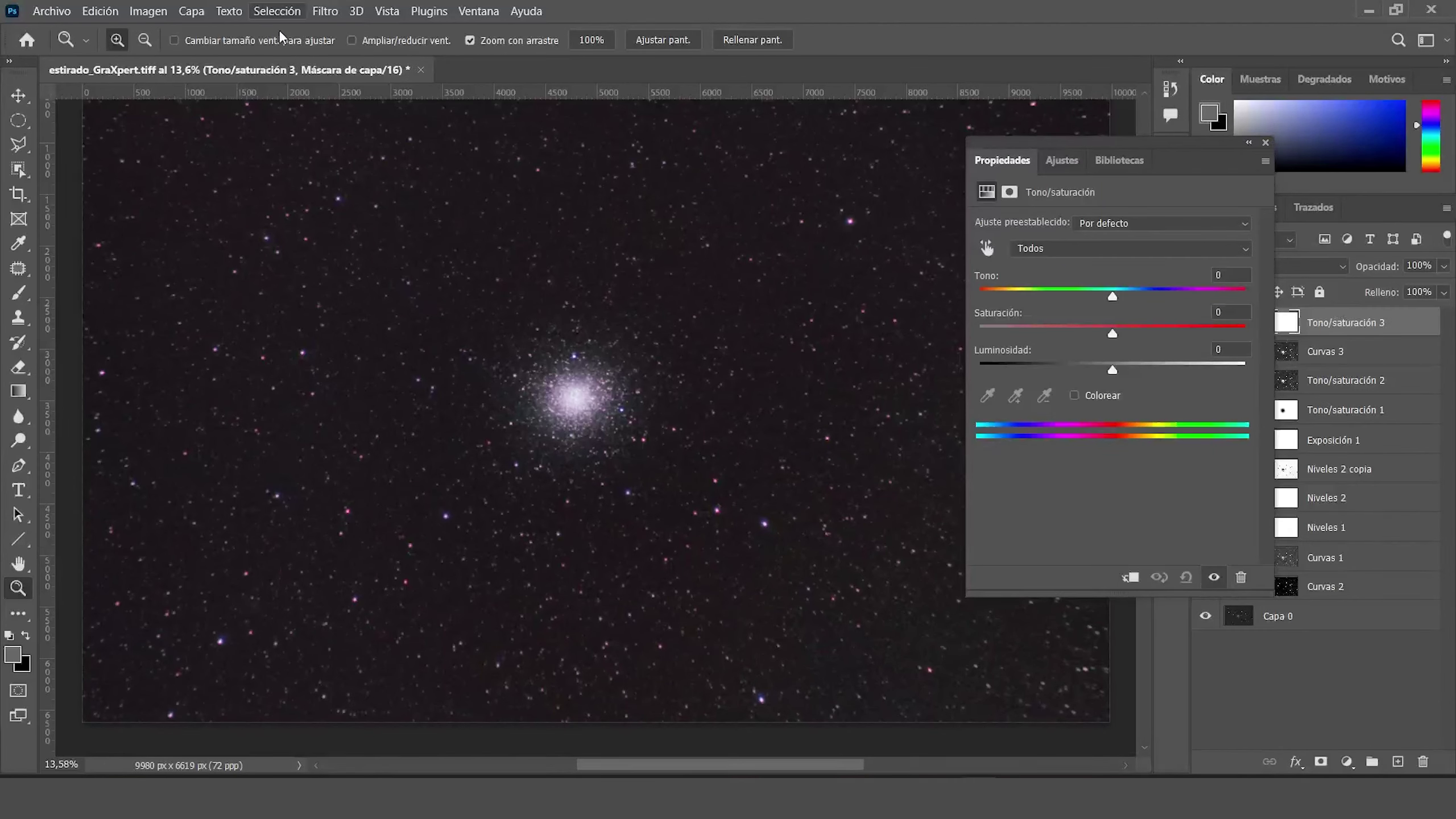
left_click(350, 187)
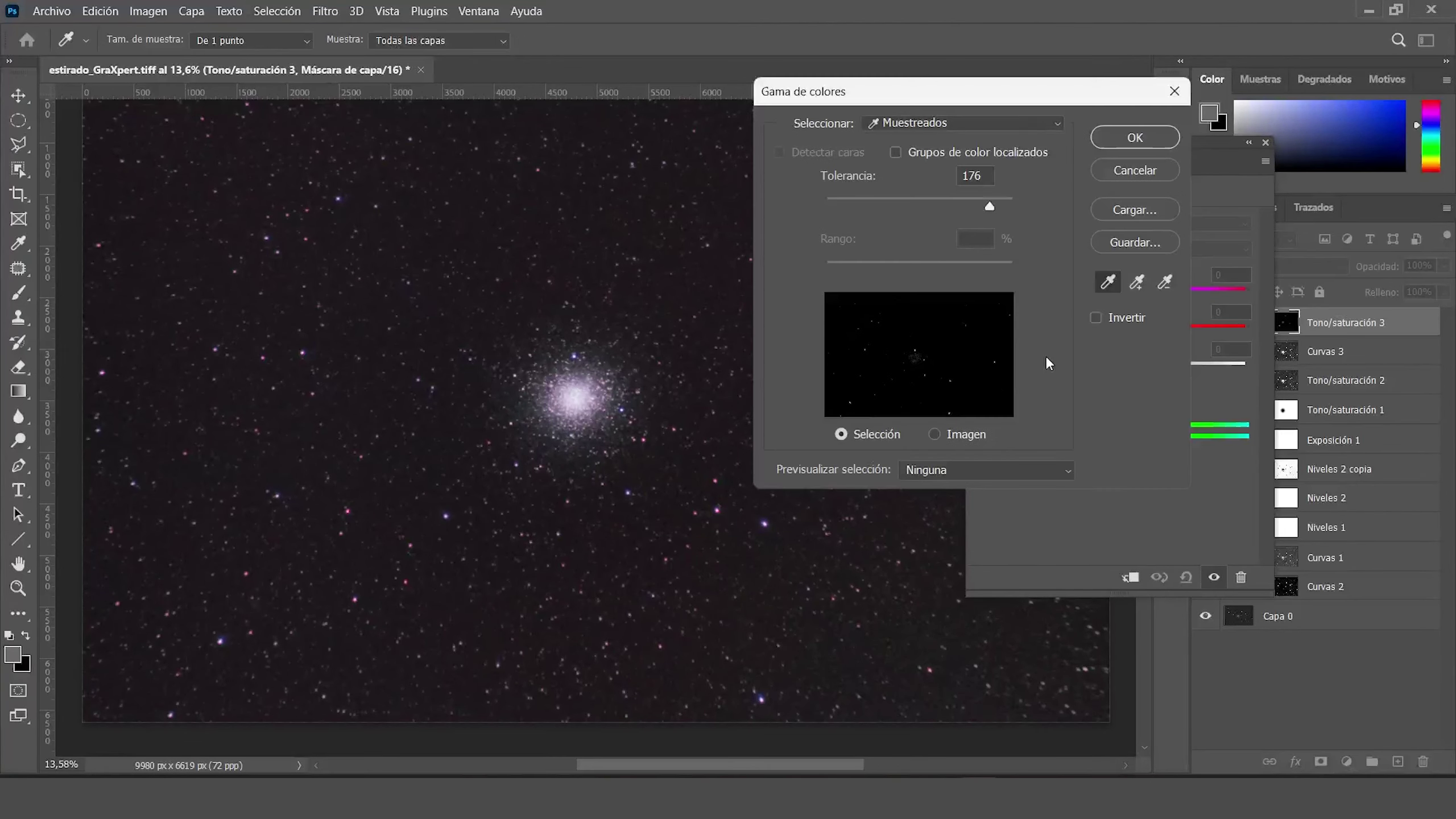
left_click(947, 122)
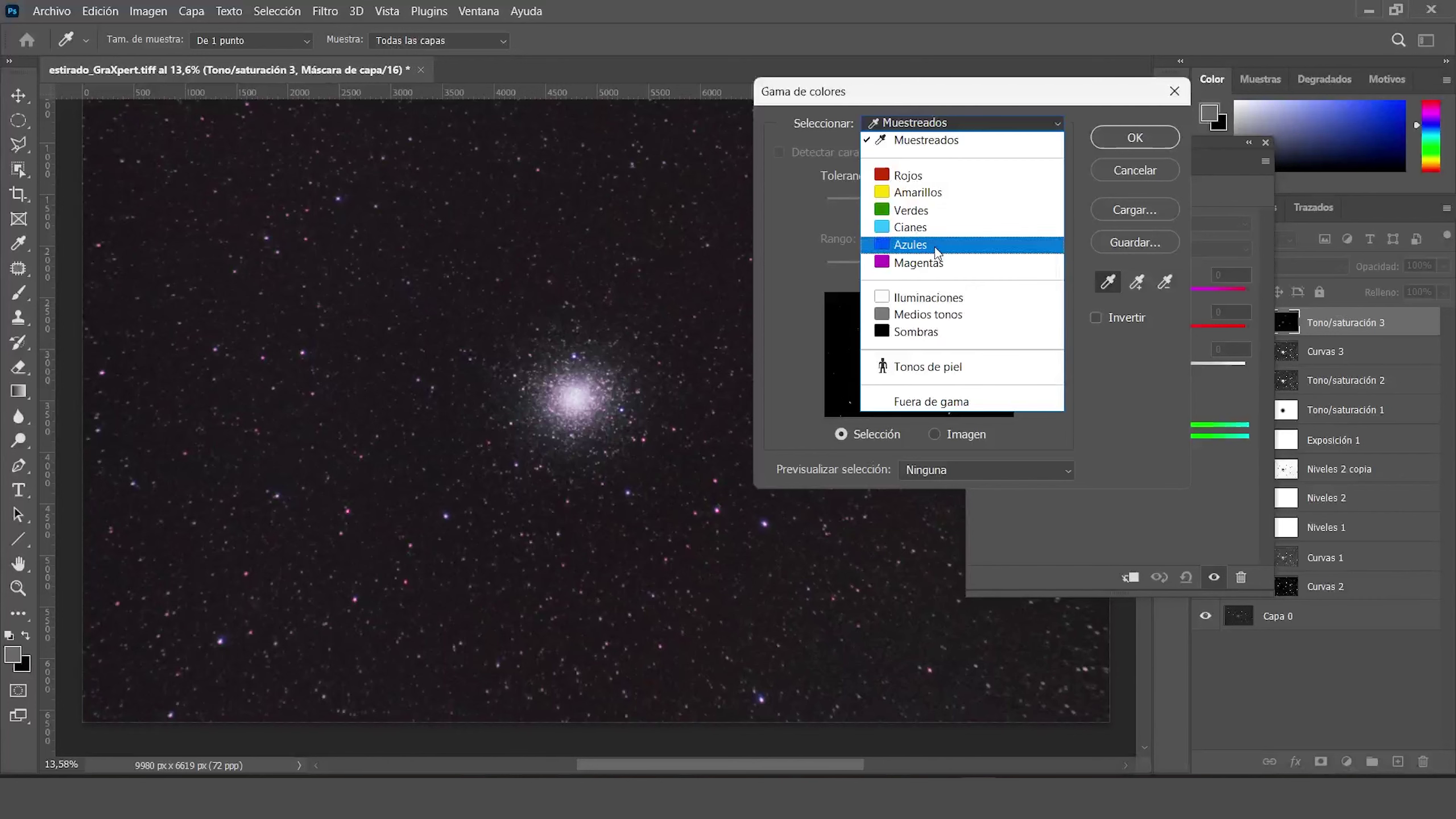
left_click(940, 294)
left_click(1096, 317)
Set the colour range to tolerance 89 and range 126 and apply it to the mask.
left_click_drag(965, 270, 934, 269)
left_click_drag(864, 205, 1012, 205)
type("84")
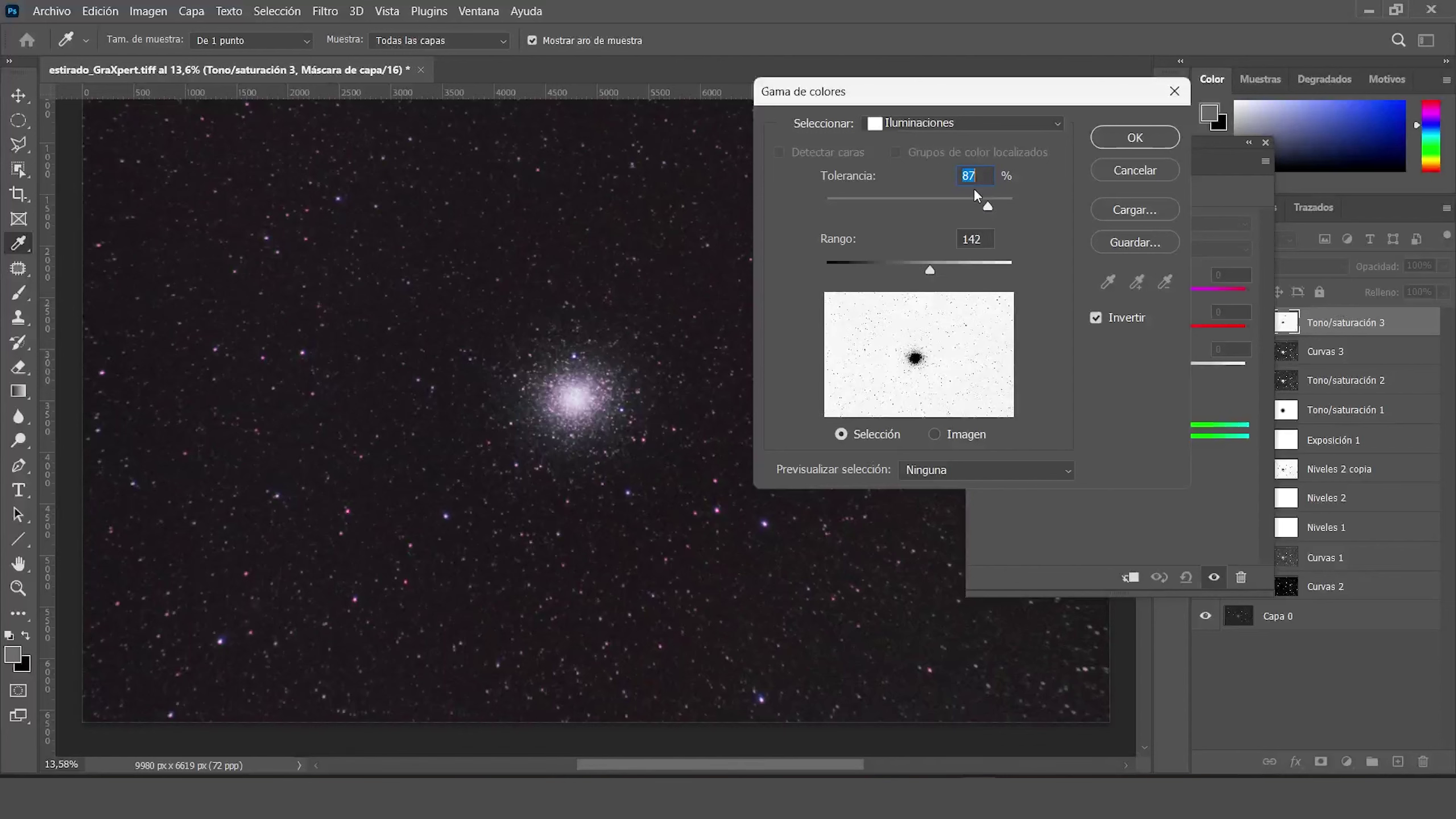
key("Down")
key("Down")
key("Down")
key("Down")
key("Down")
key("Down")
key("Down")
key("Down")
key("Down")
key("Down")
key("Down")
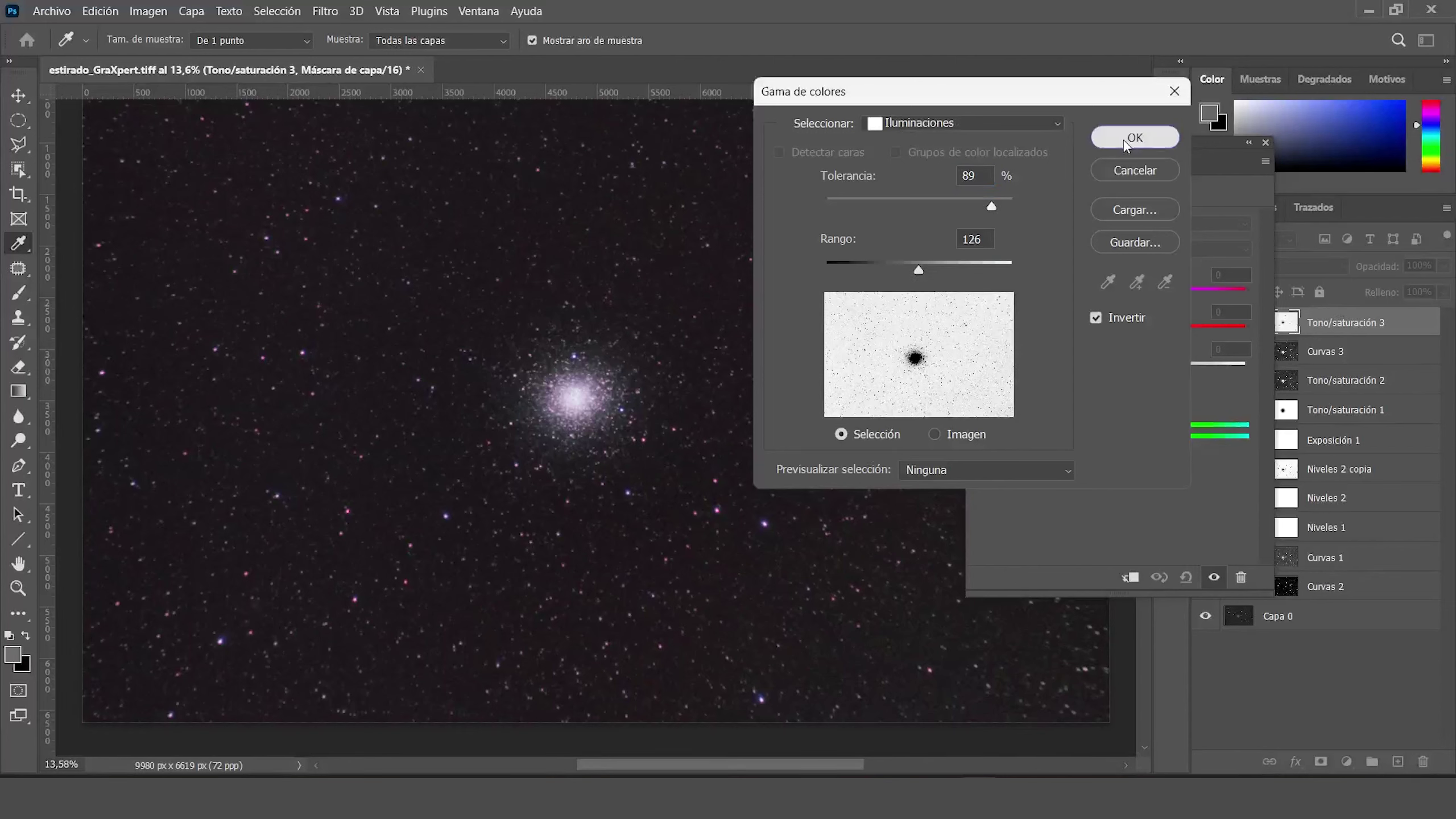
left_click(1134, 138)
key("z")
left_click_drag(573, 395, 665, 396)
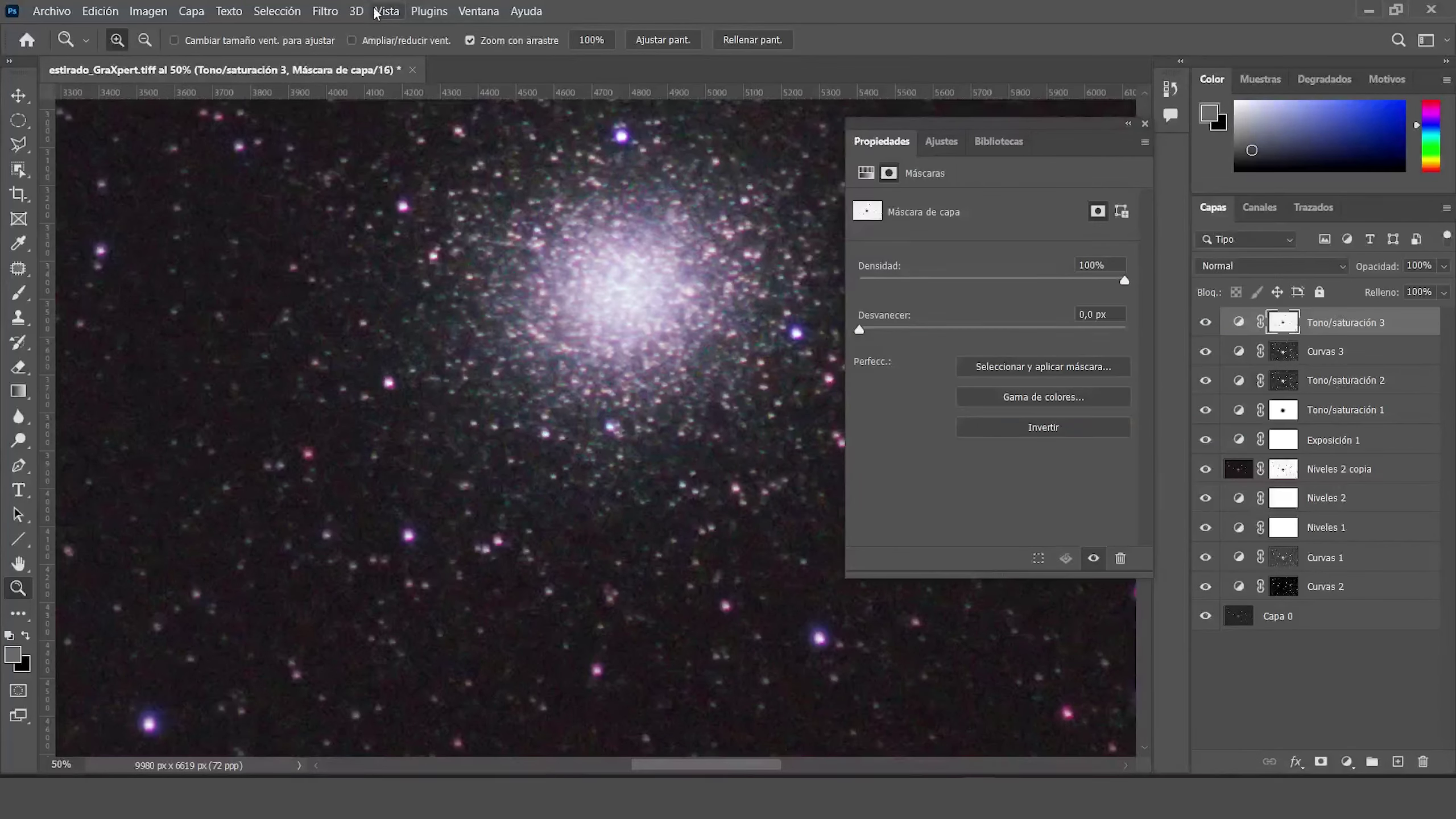
Blur the Tono/saturación 3 mask with a 10 px Gaussian blur.
left_click(324, 10)
mouse_move(493, 241)
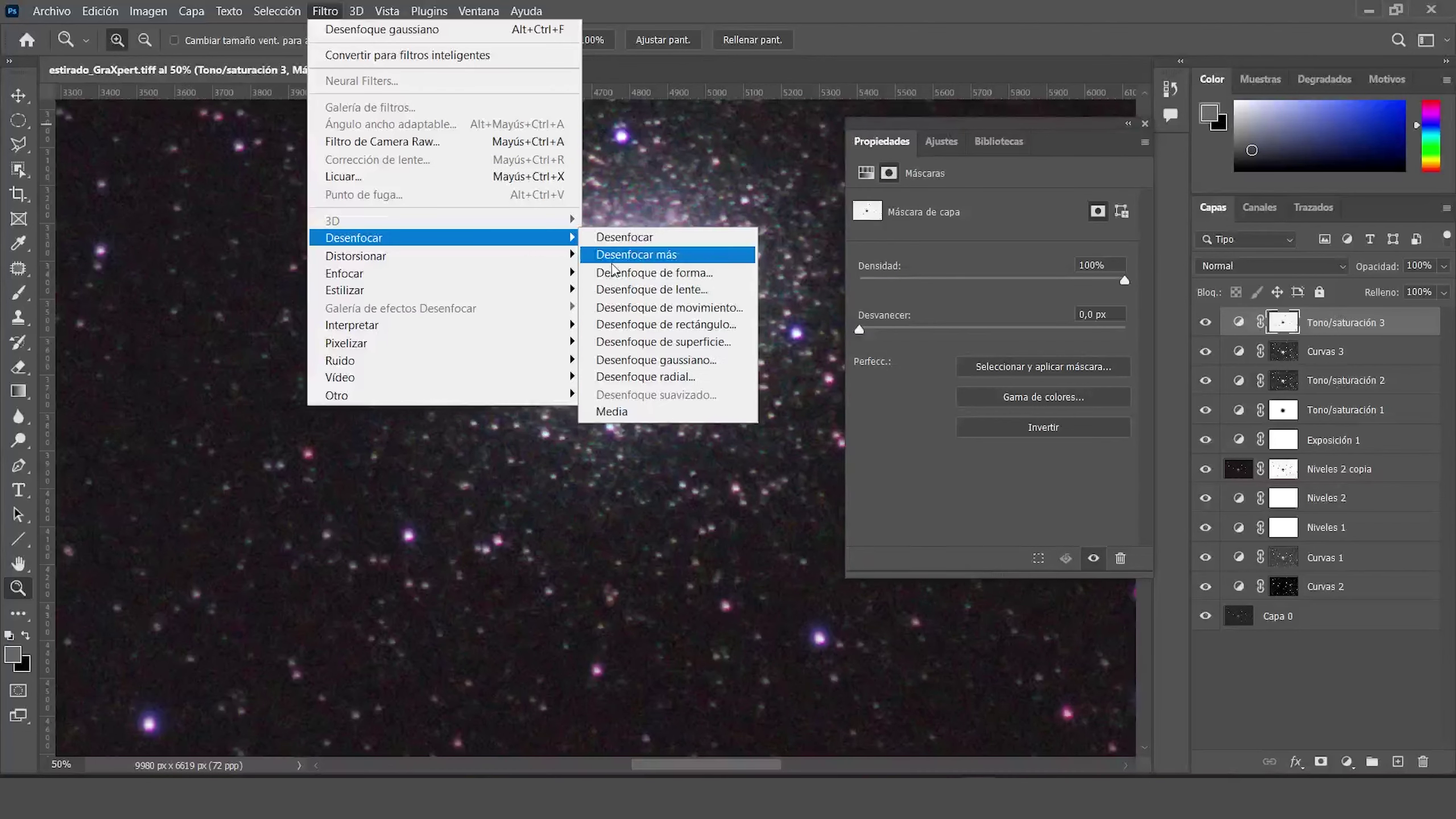
left_click(657, 359)
type("1")
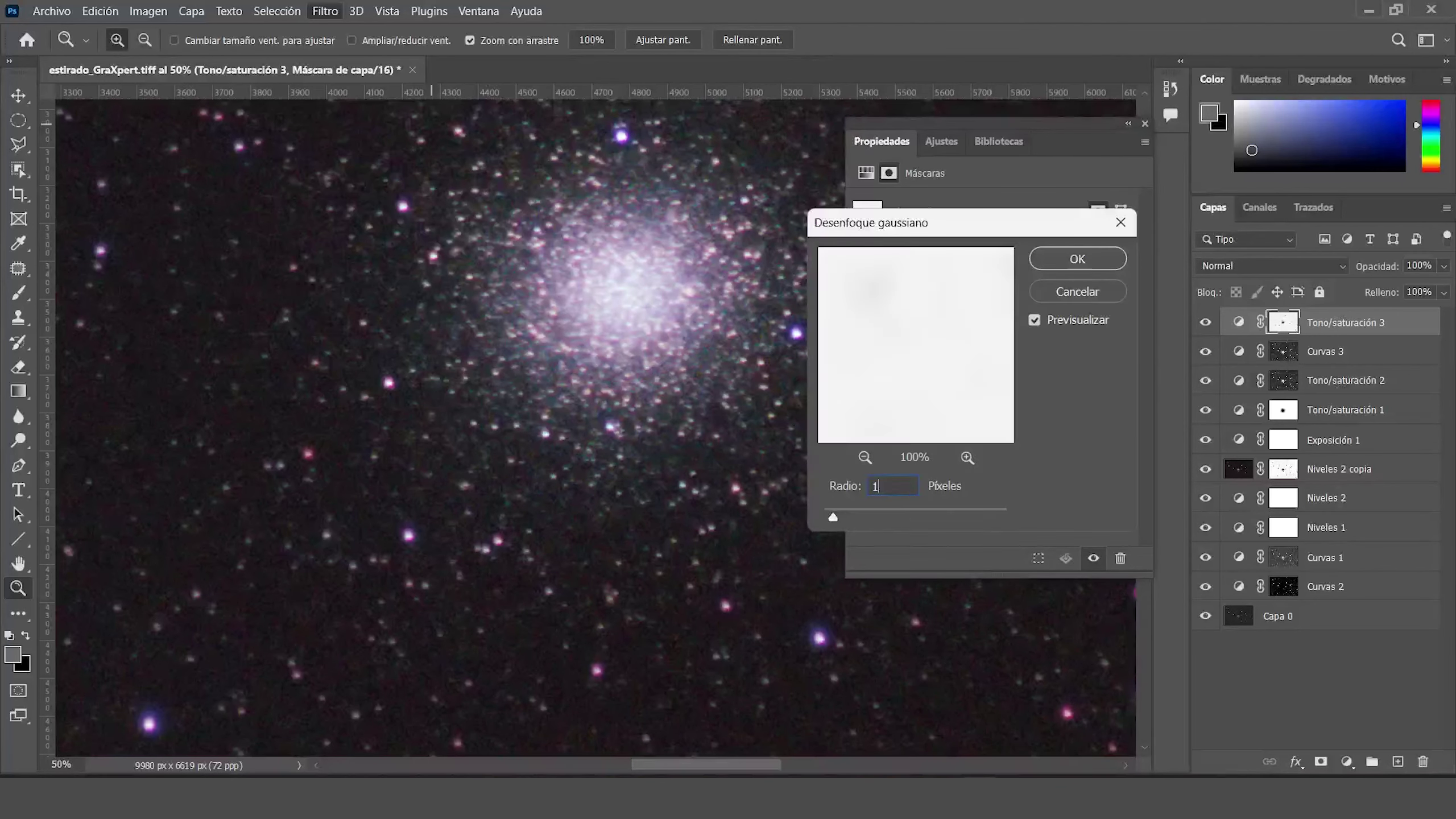
type("0")
left_click(1060, 260)
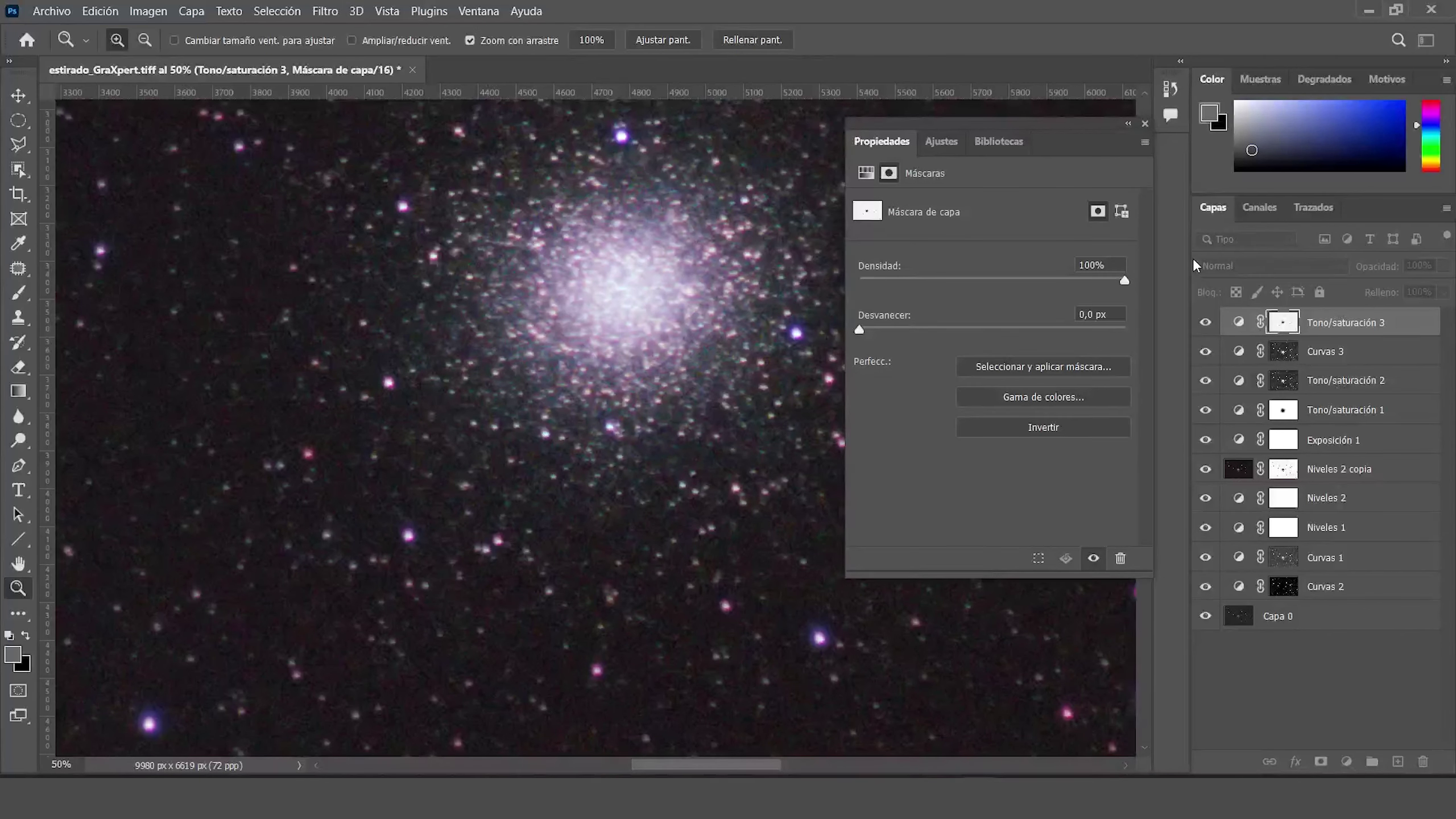
Lower Tono/saturación 3's saturation to -65.
left_click(1239, 323)
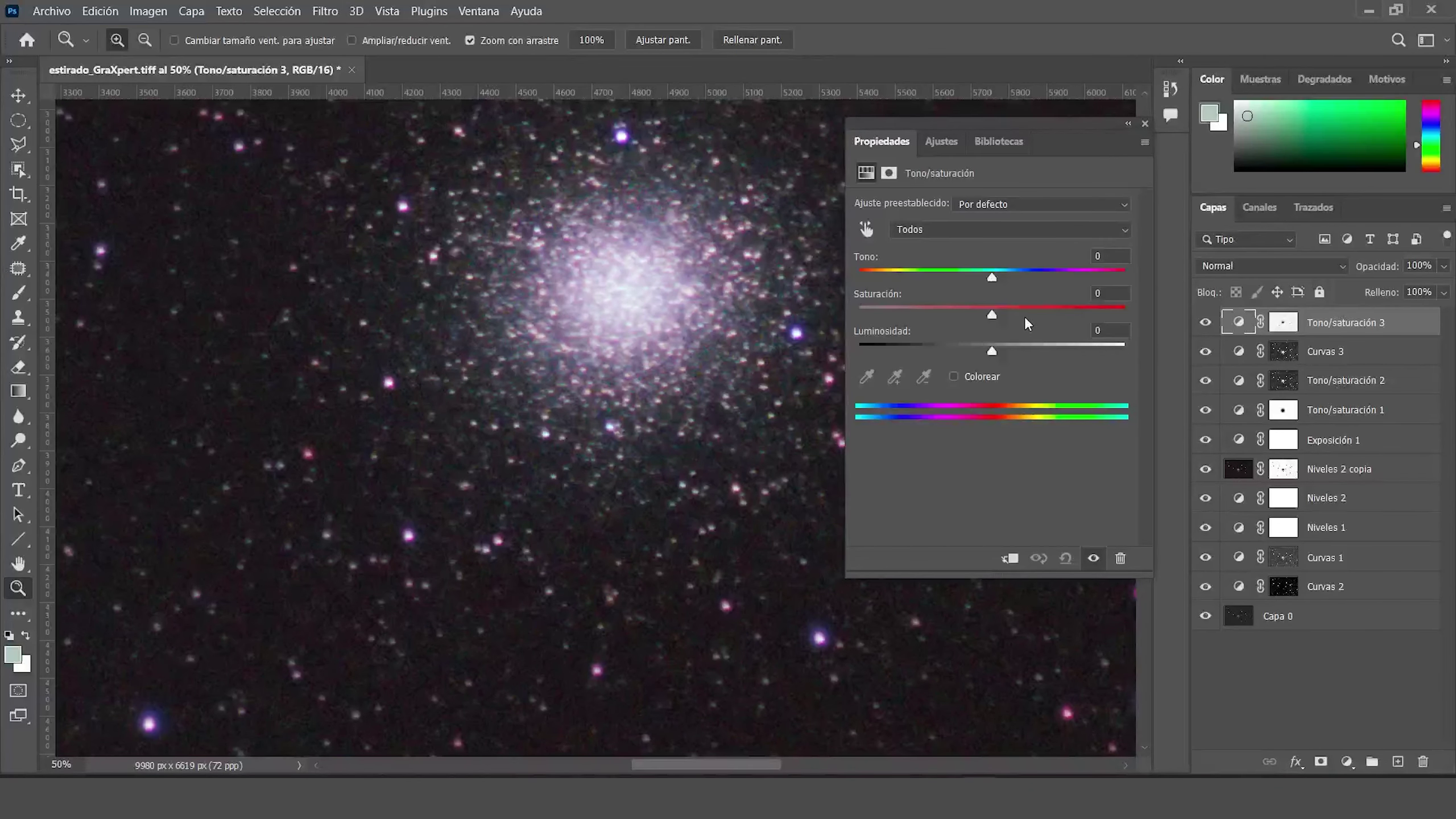
mouse_move(908, 318)
left_mouse_down()
mouse_move(929, 327)
mouse_move(906, 330)
left_mouse_up()
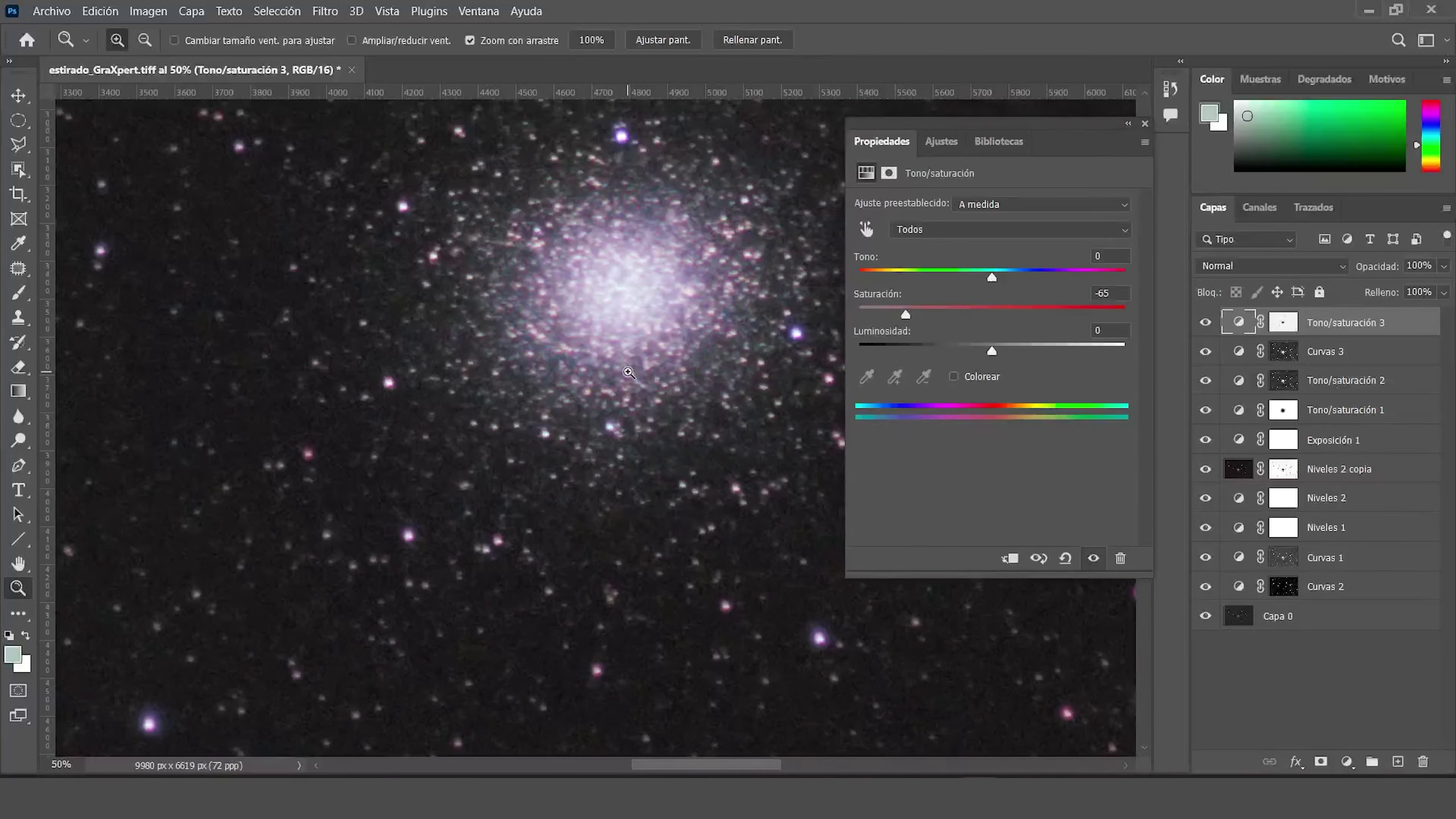
left_click_drag(605, 434, 530, 459)
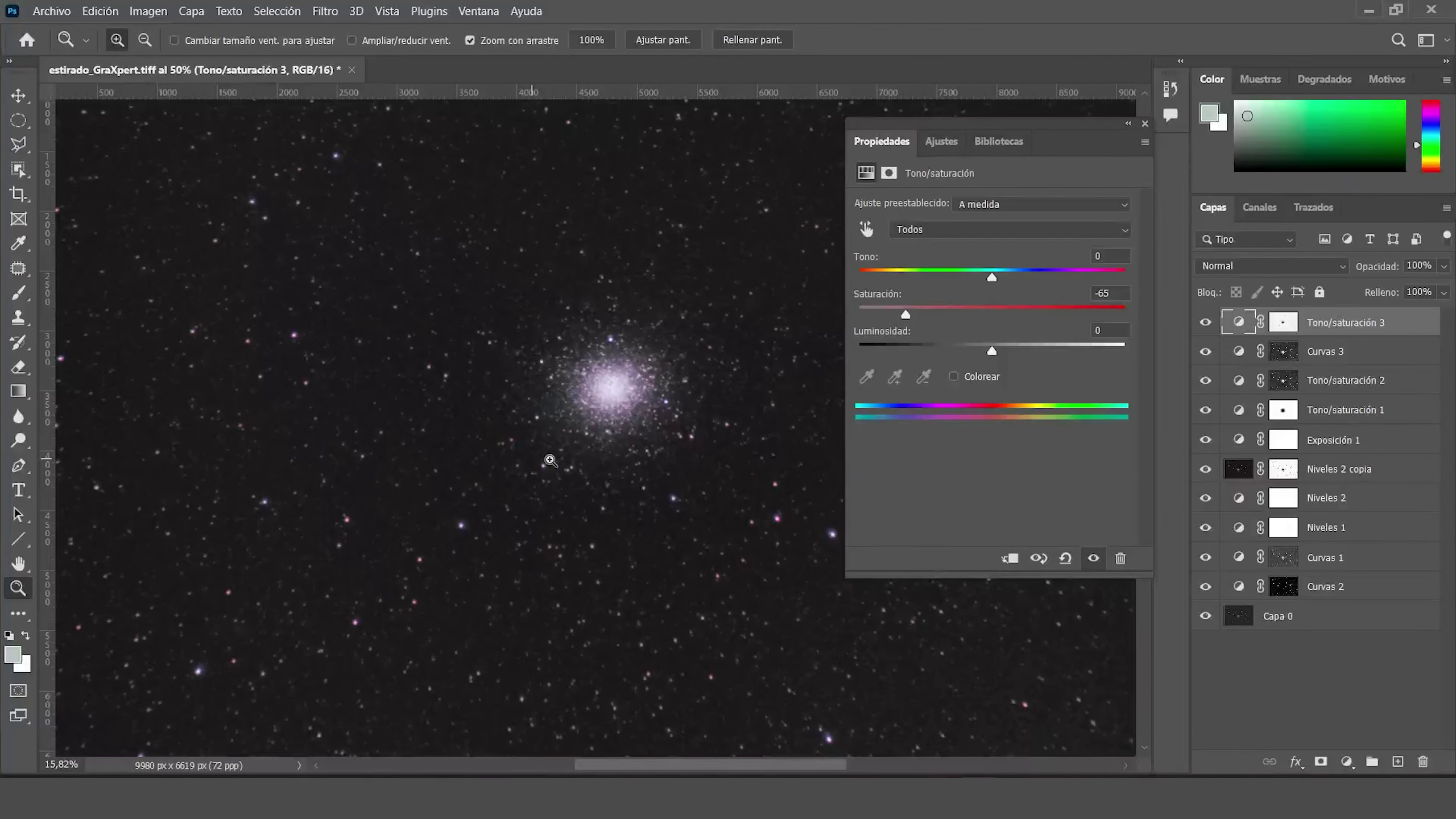
Select all adjustment layers, duplicate them, and merge the copies into Tono/saturación 3 copia.
left_click(1144, 124)
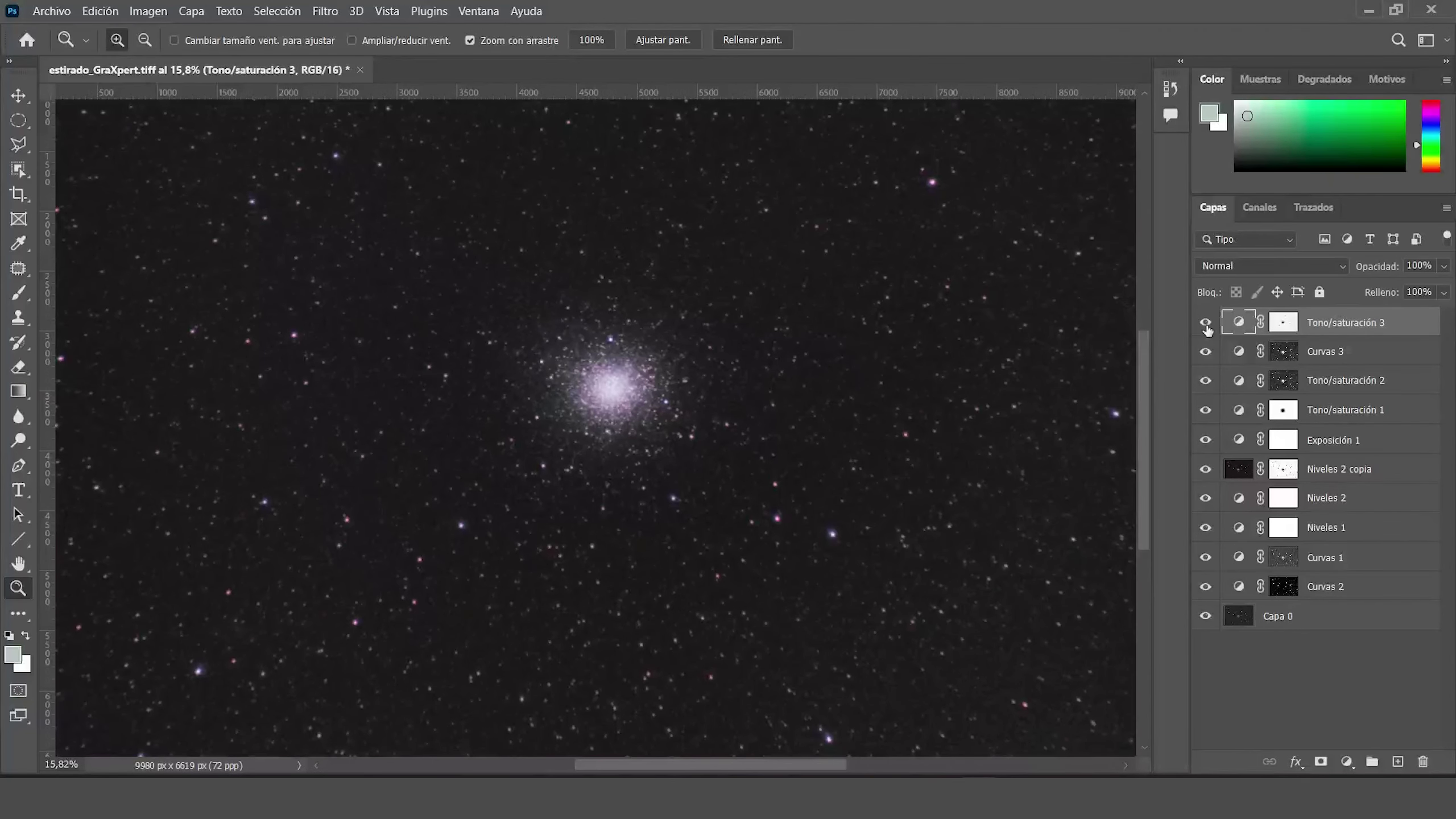
left_click(1283, 322)
left_click_drag(1340, 379, 1398, 761)
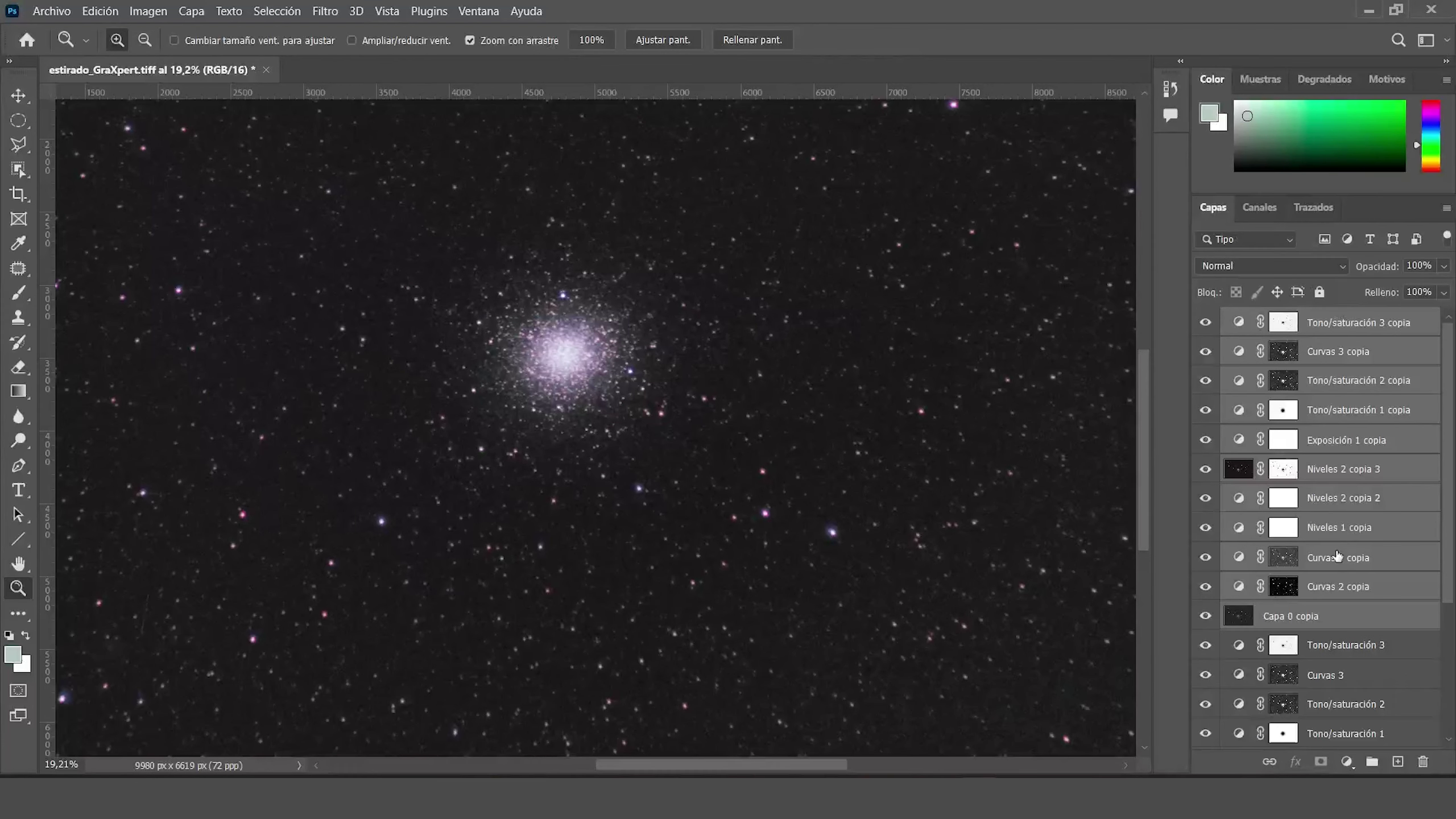
right_click(1354, 476)
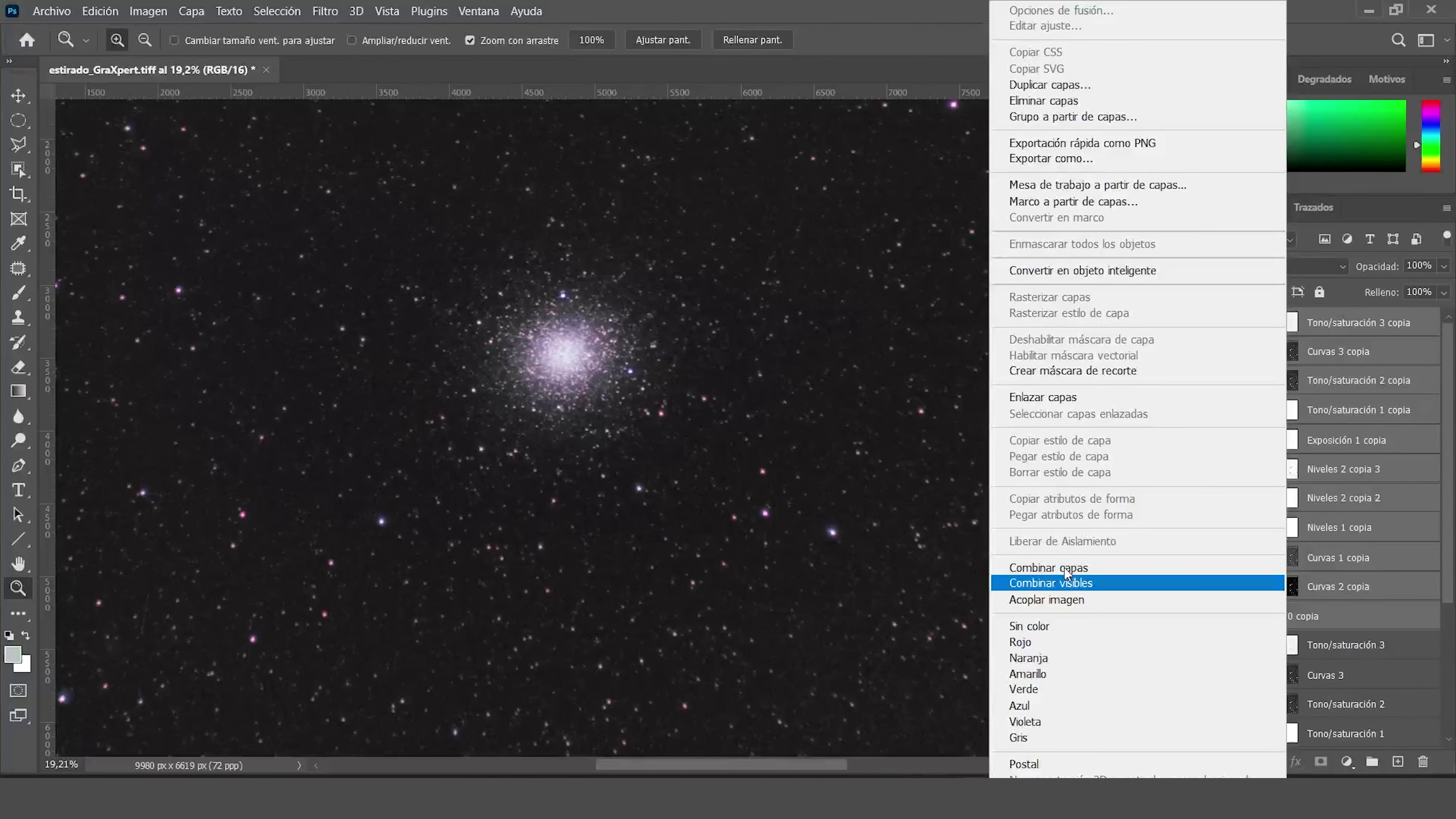
left_click(1064, 583)
scroll(885, 542, "down", 1)
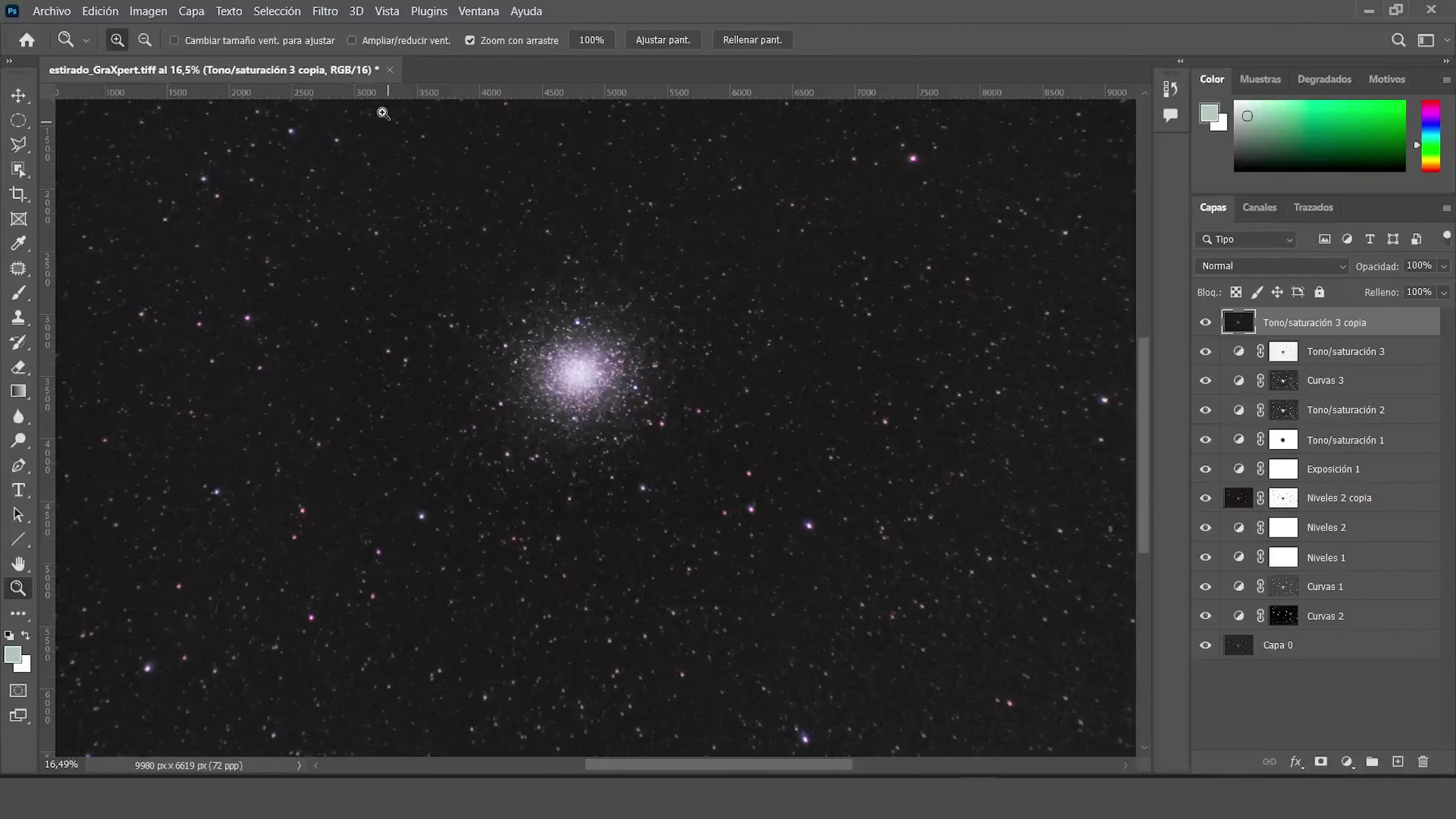
Select the stars with a Highlights colour range at maximum tolerance and narrowed range.
left_click(276, 11)
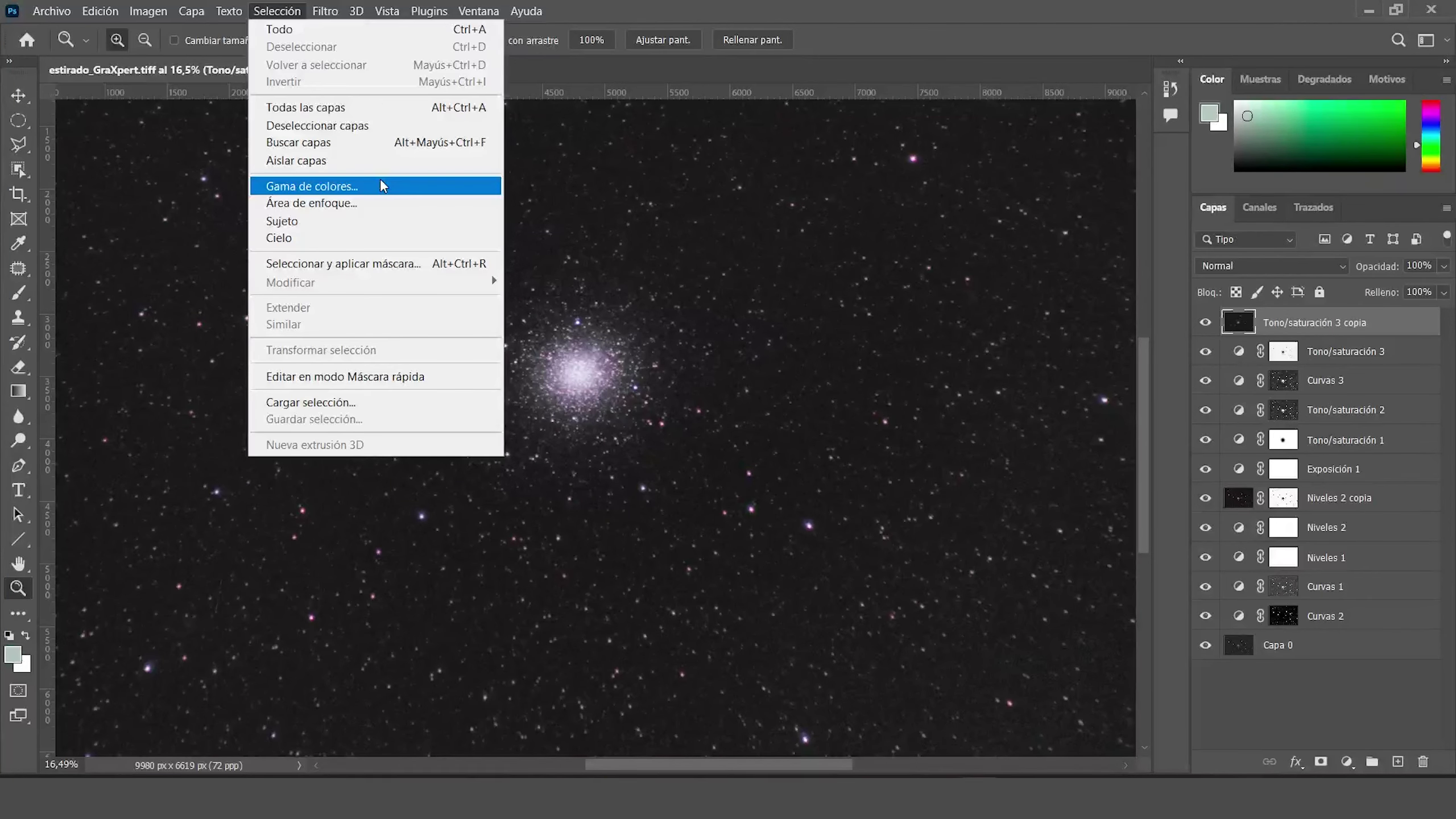
left_click(298, 183)
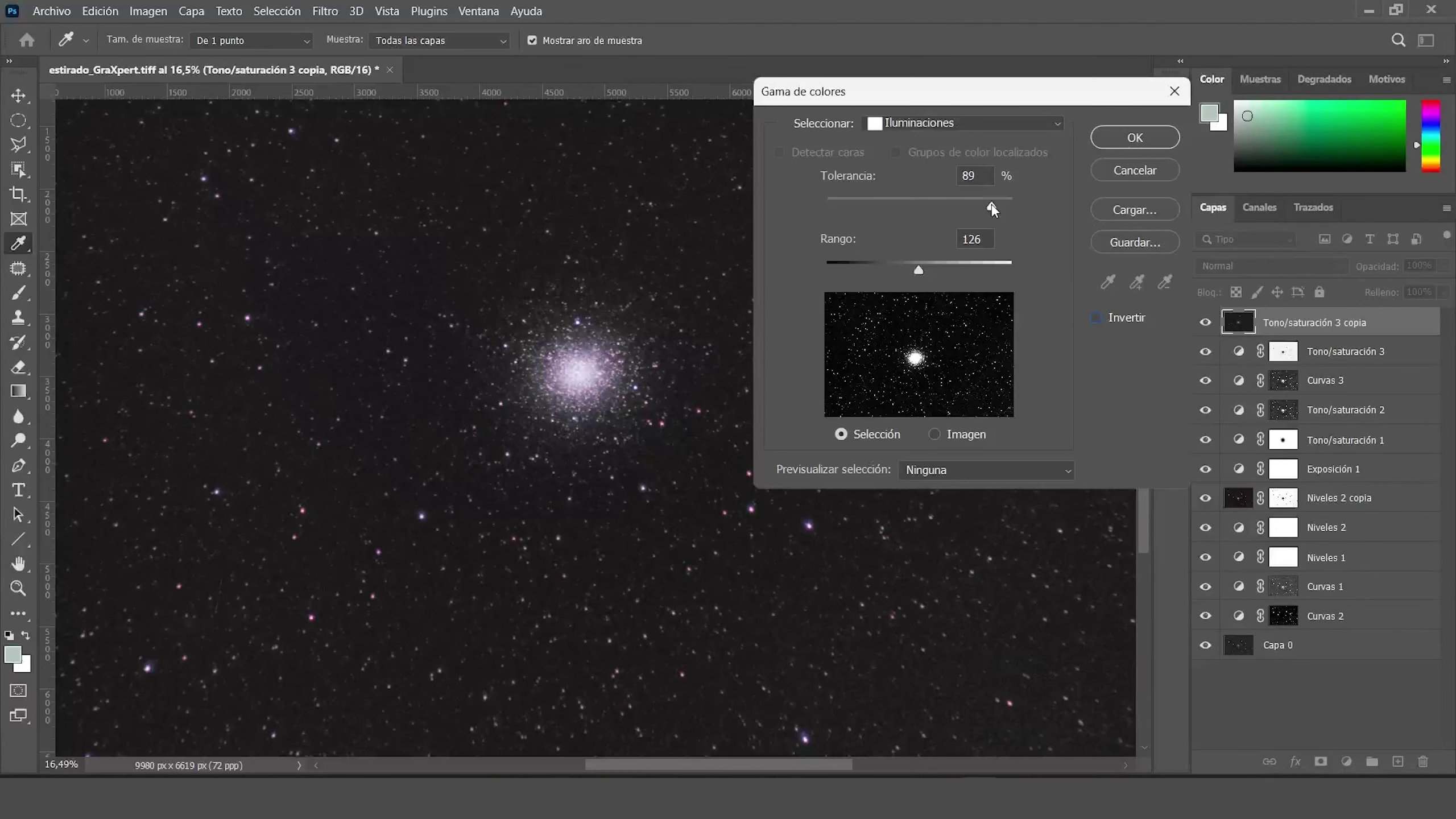
mouse_move(992, 205)
left_mouse_down()
mouse_move(1014, 206)
mouse_move(986, 217)
left_mouse_up()
left_click(980, 265)
left_click_drag(942, 270, 903, 265)
key("Return")
key("z")
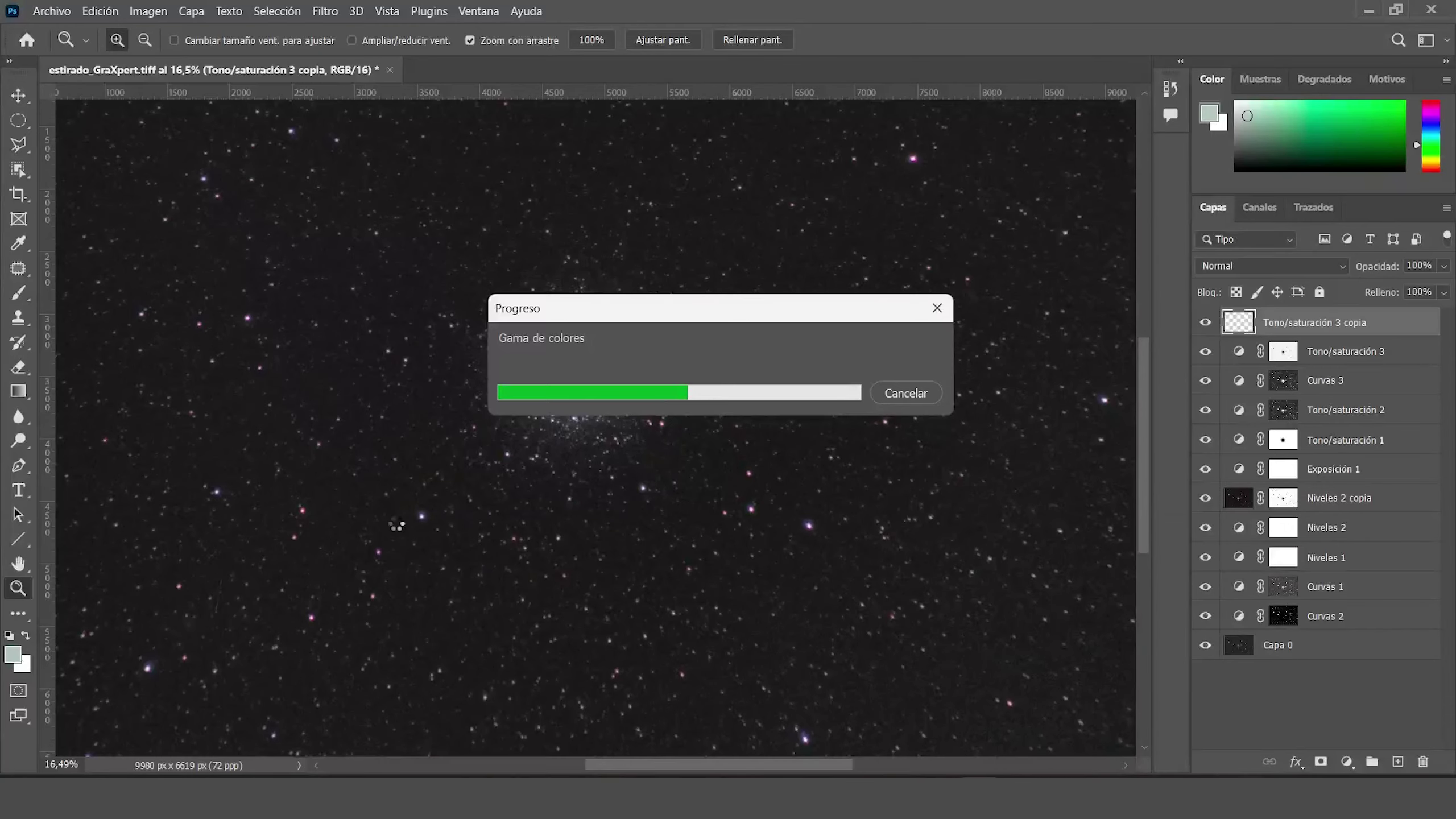
left_click_drag(406, 520, 532, 341)
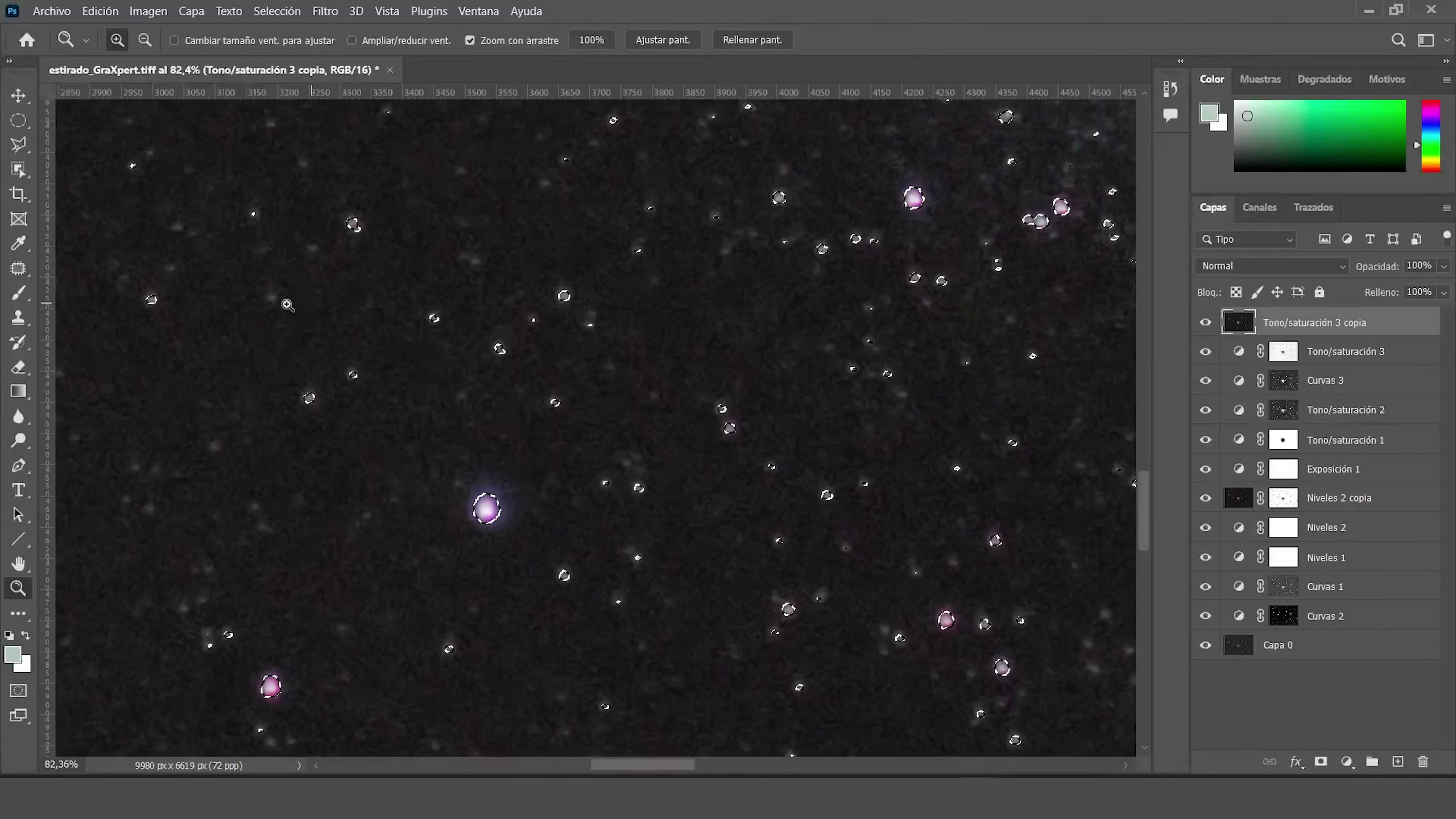
left_click_drag(281, 305, 246, 313)
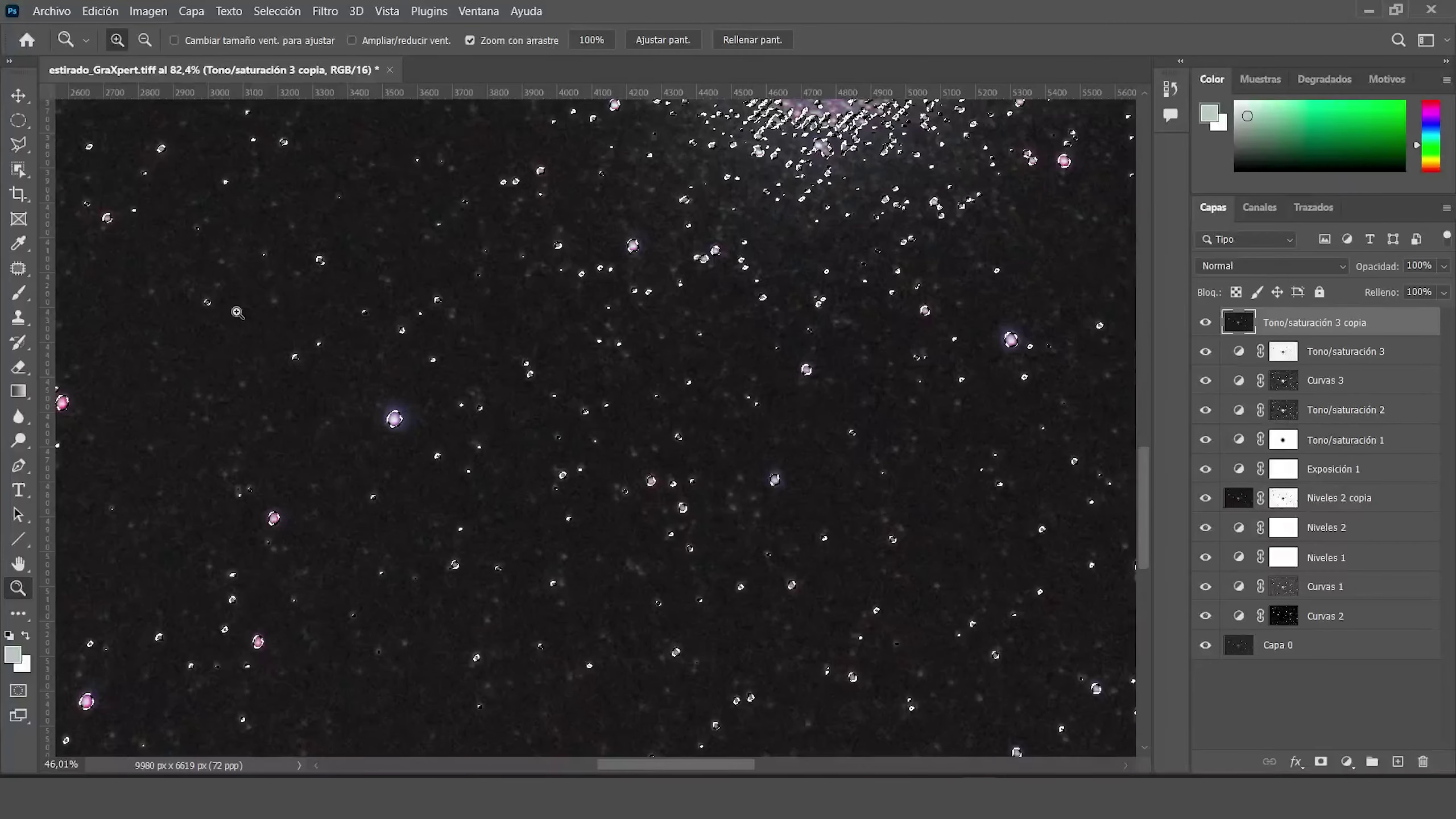
Expand the star selection by 3 pixels.
left_click(281, 13)
mouse_move(445, 283)
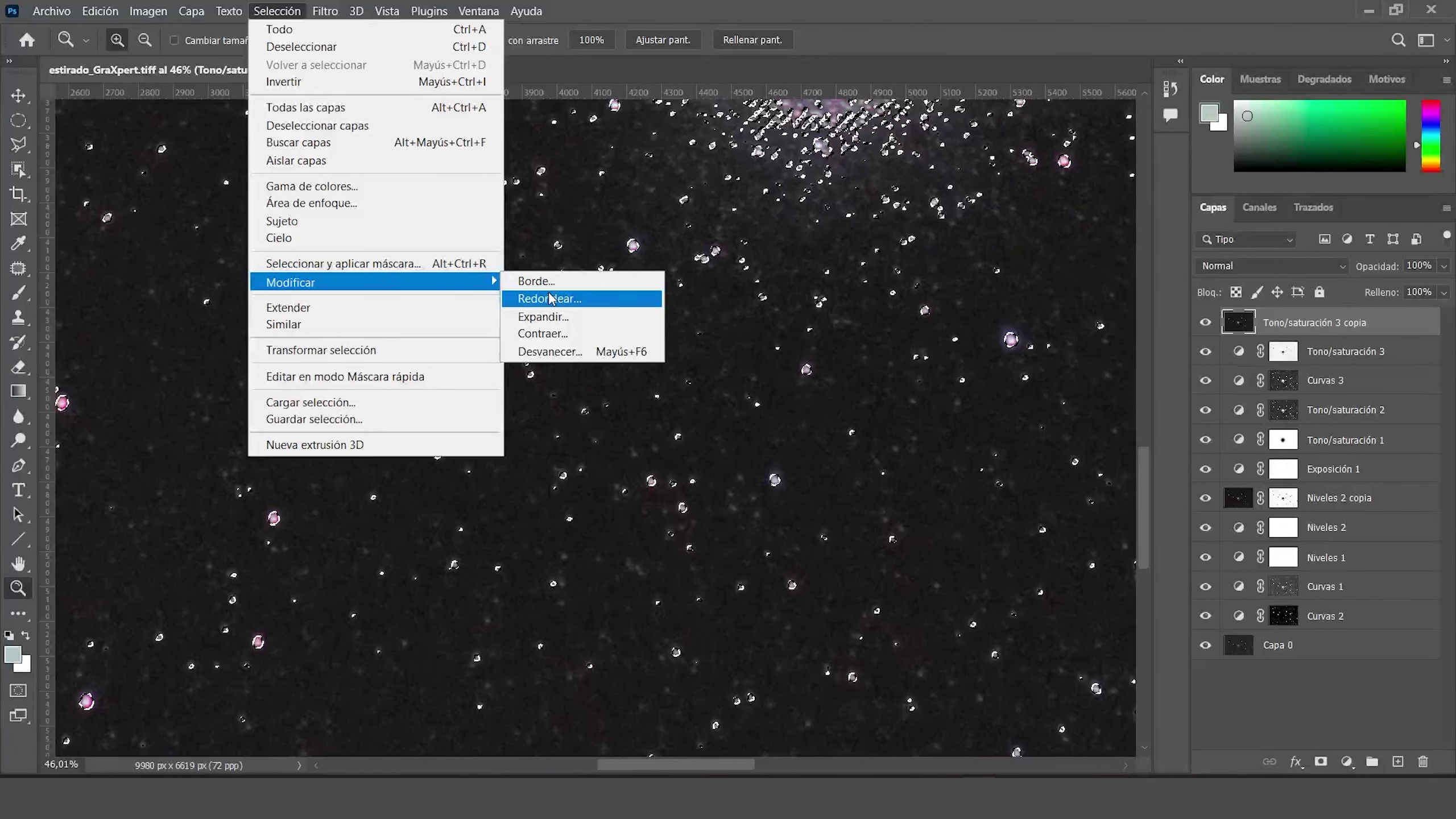
left_click(566, 317)
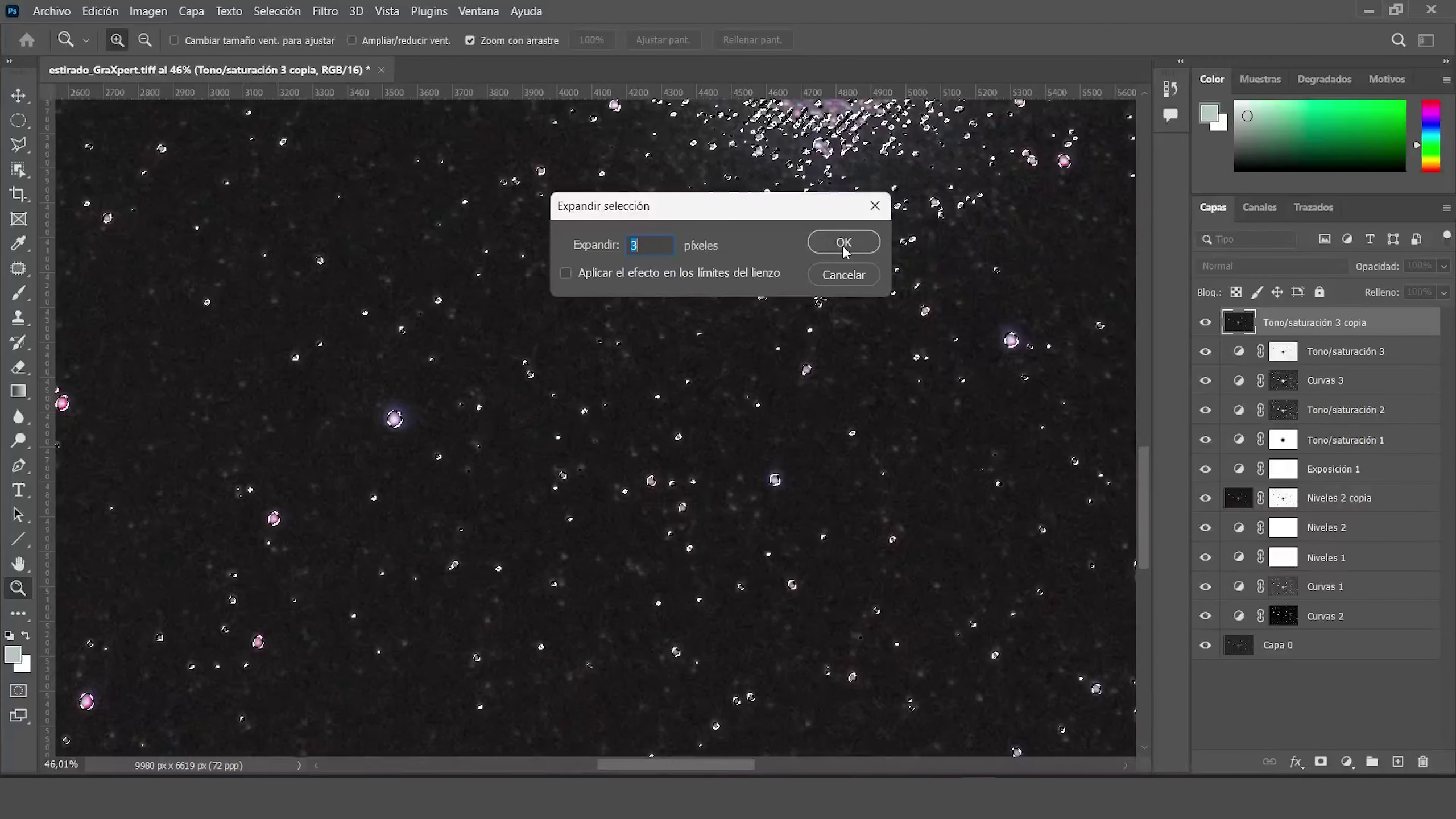
left_click(844, 243)
left_click_drag(791, 536, 832, 519)
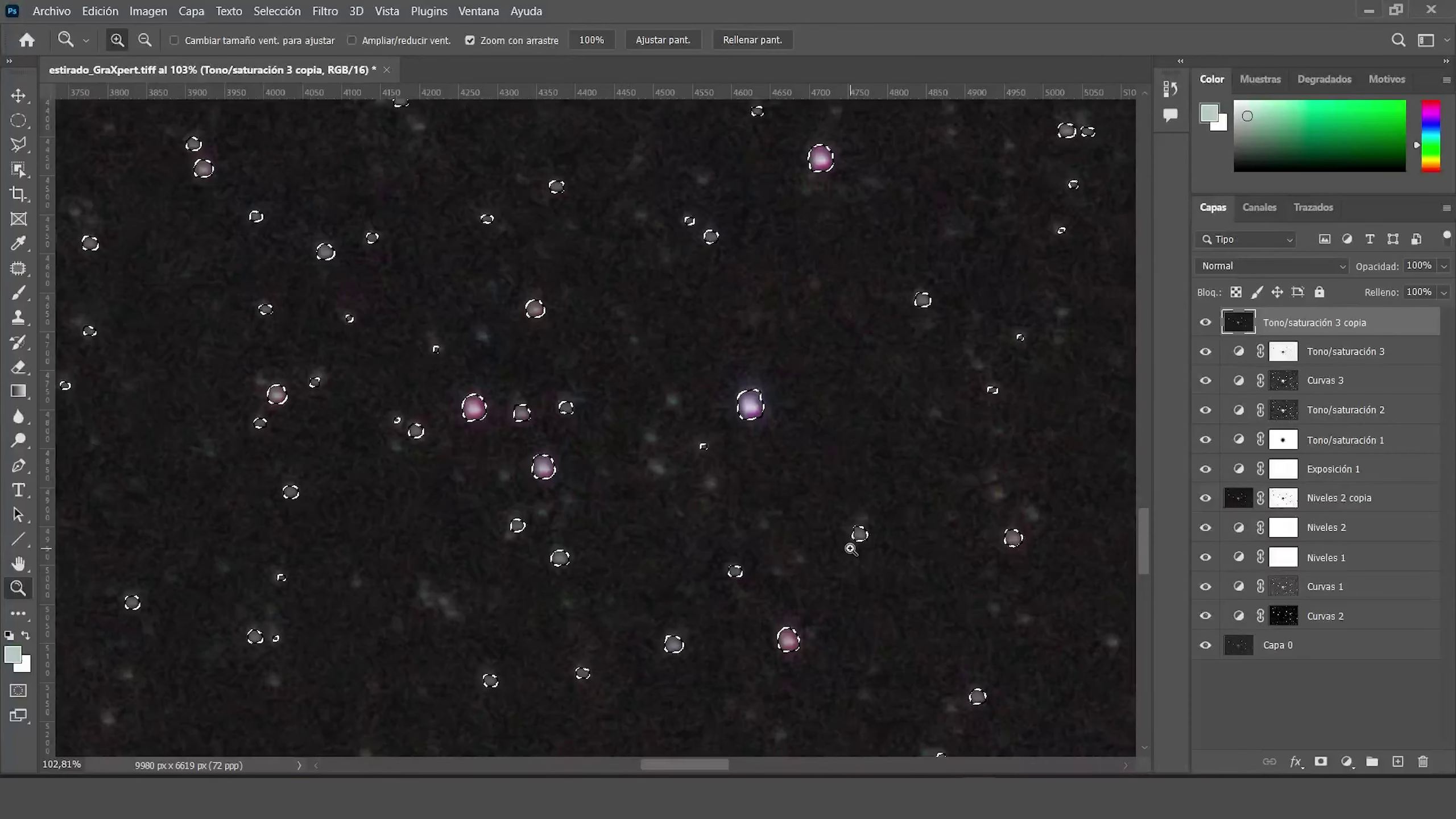
Feather the star selection with the default amount.
left_click(276, 11)
mouse_move(443, 283)
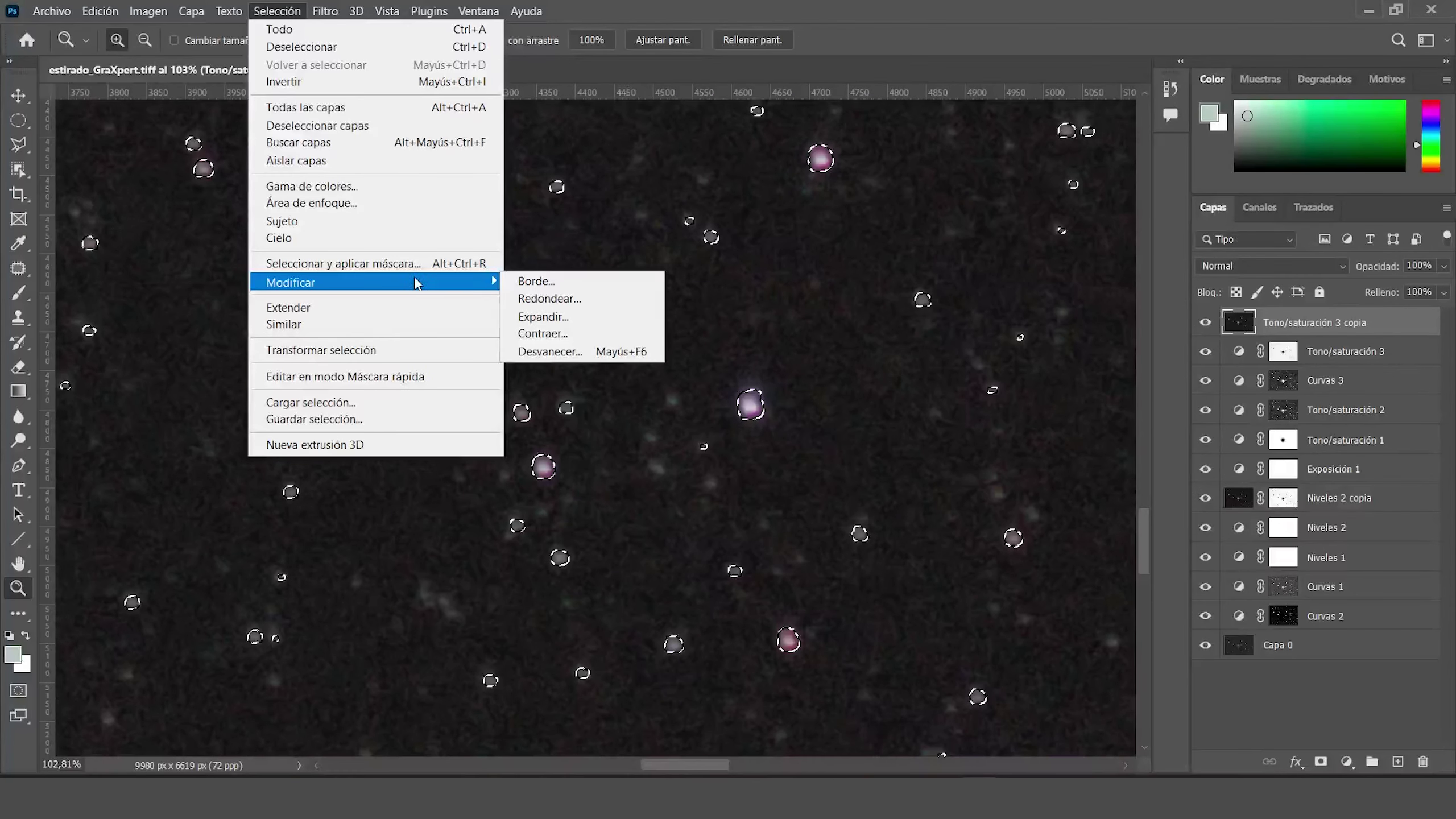
left_click(551, 351)
key("Return")
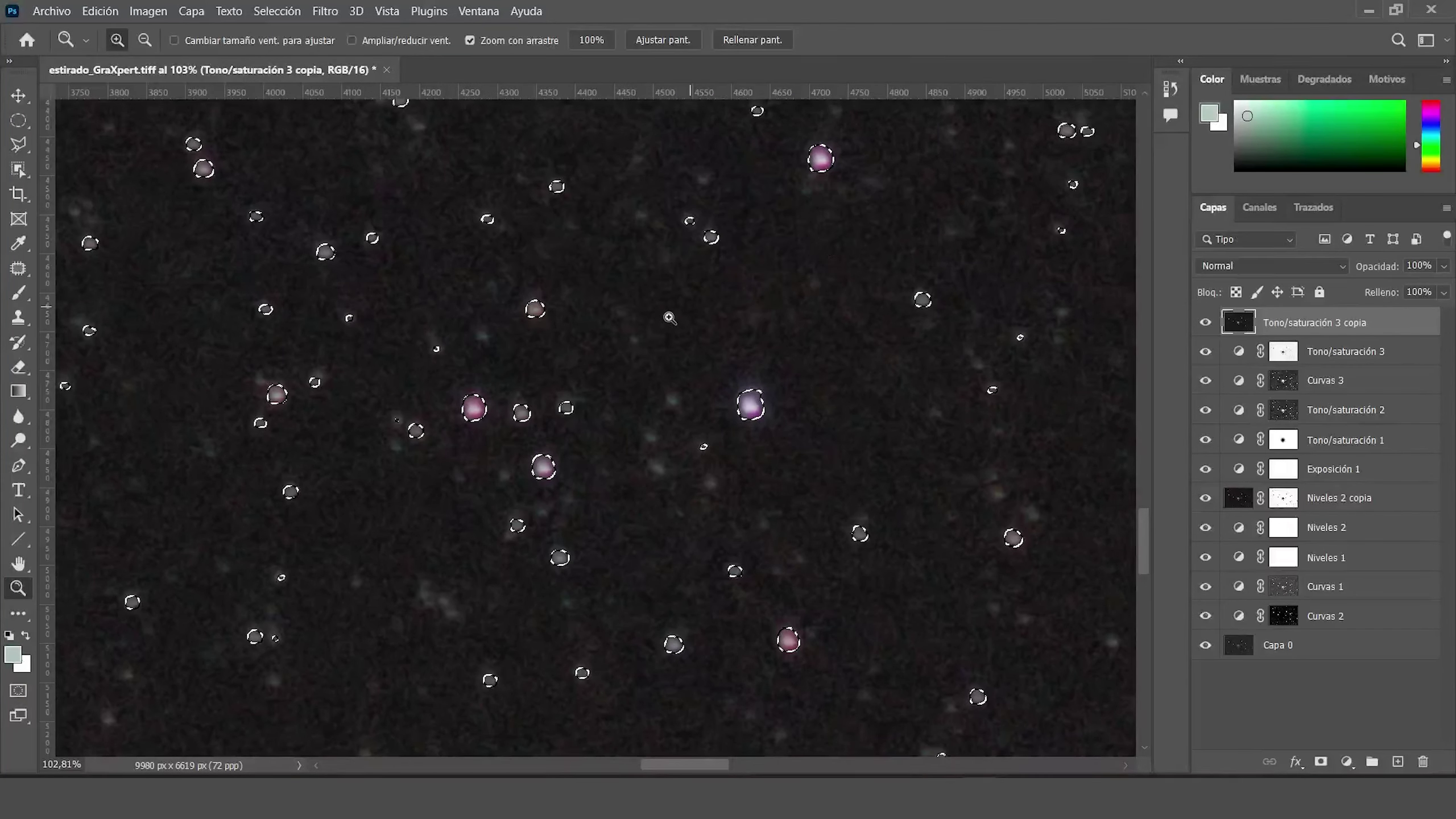
left_click_drag(381, 516, 357, 385)
Apply a Minimum filter of radius 2,8 px to the selected stars.
left_click(325, 11)
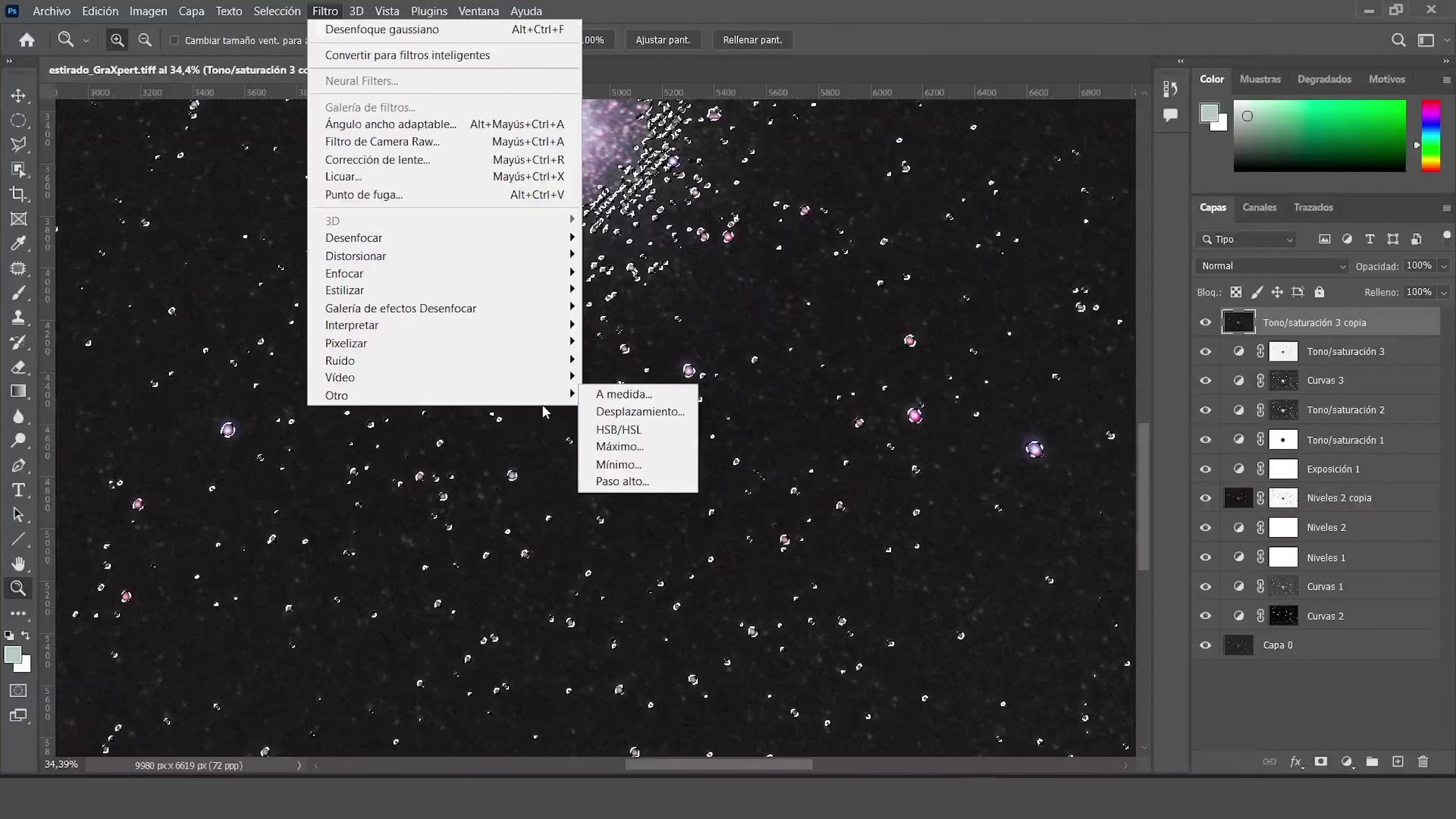
mouse_move(564, 396)
left_click(598, 475)
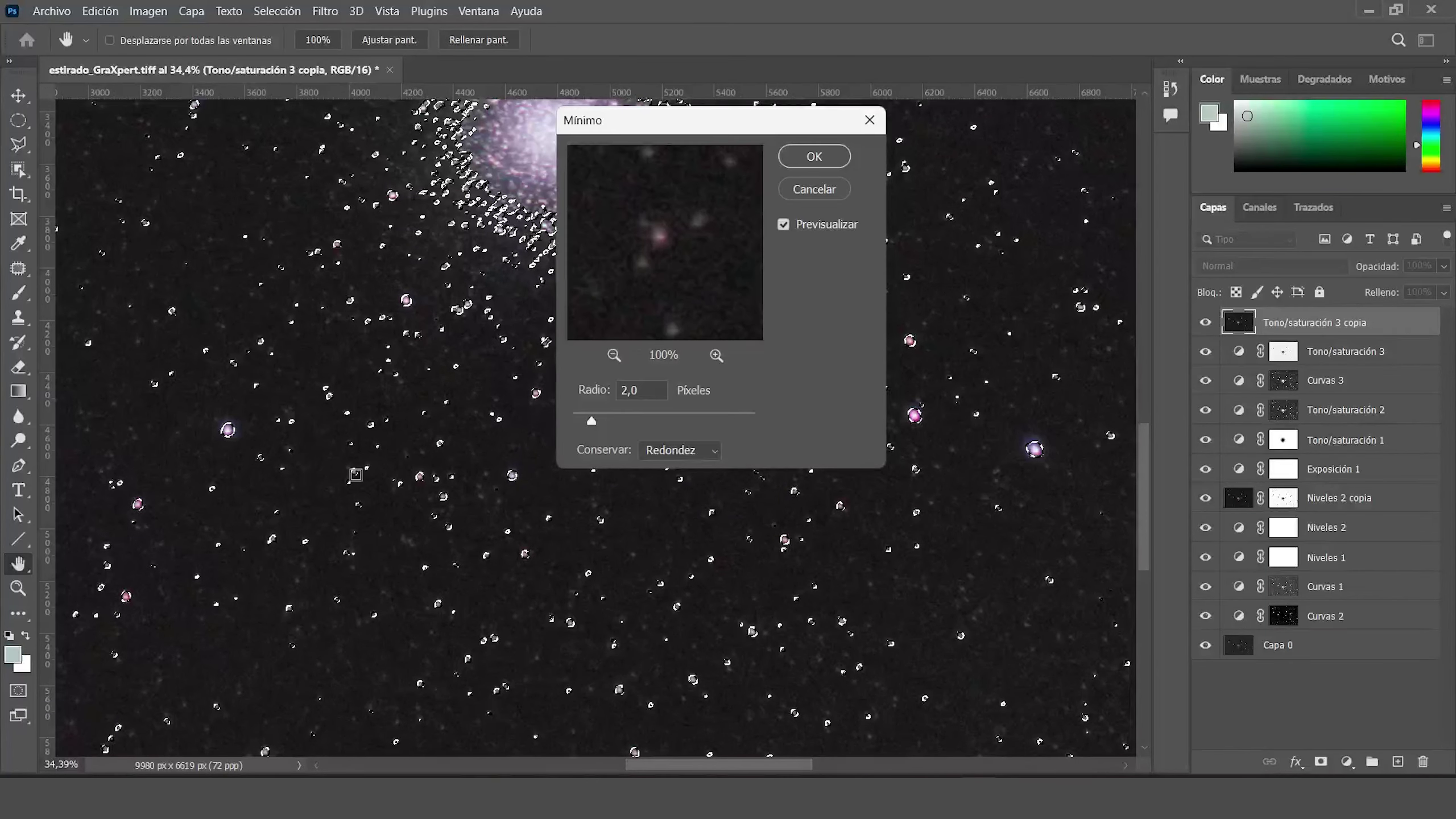
left_click(640, 392)
double_click(640, 393)
type("2,8")
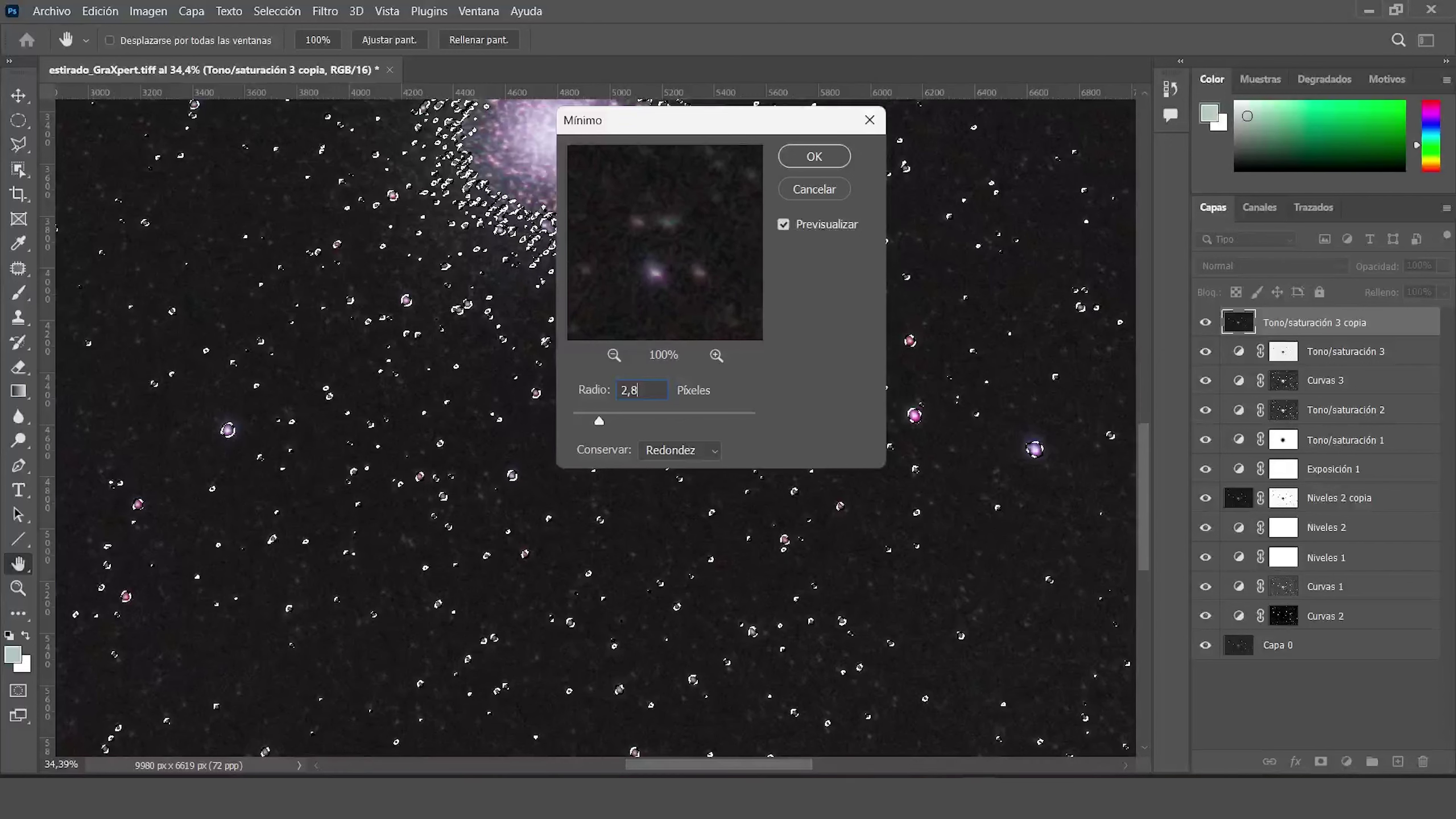
key("Return")
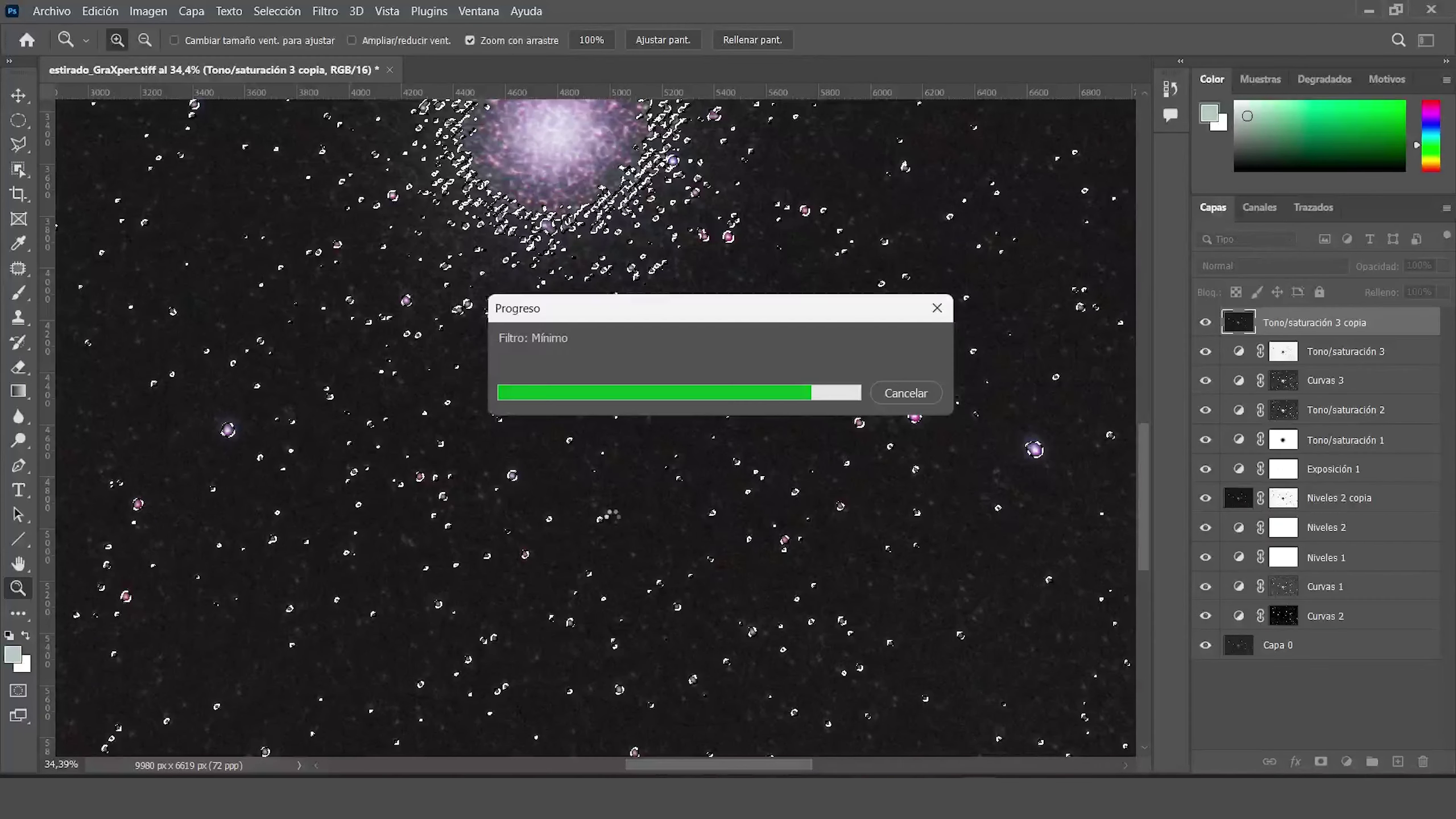
left_click_drag(569, 449, 533, 471)
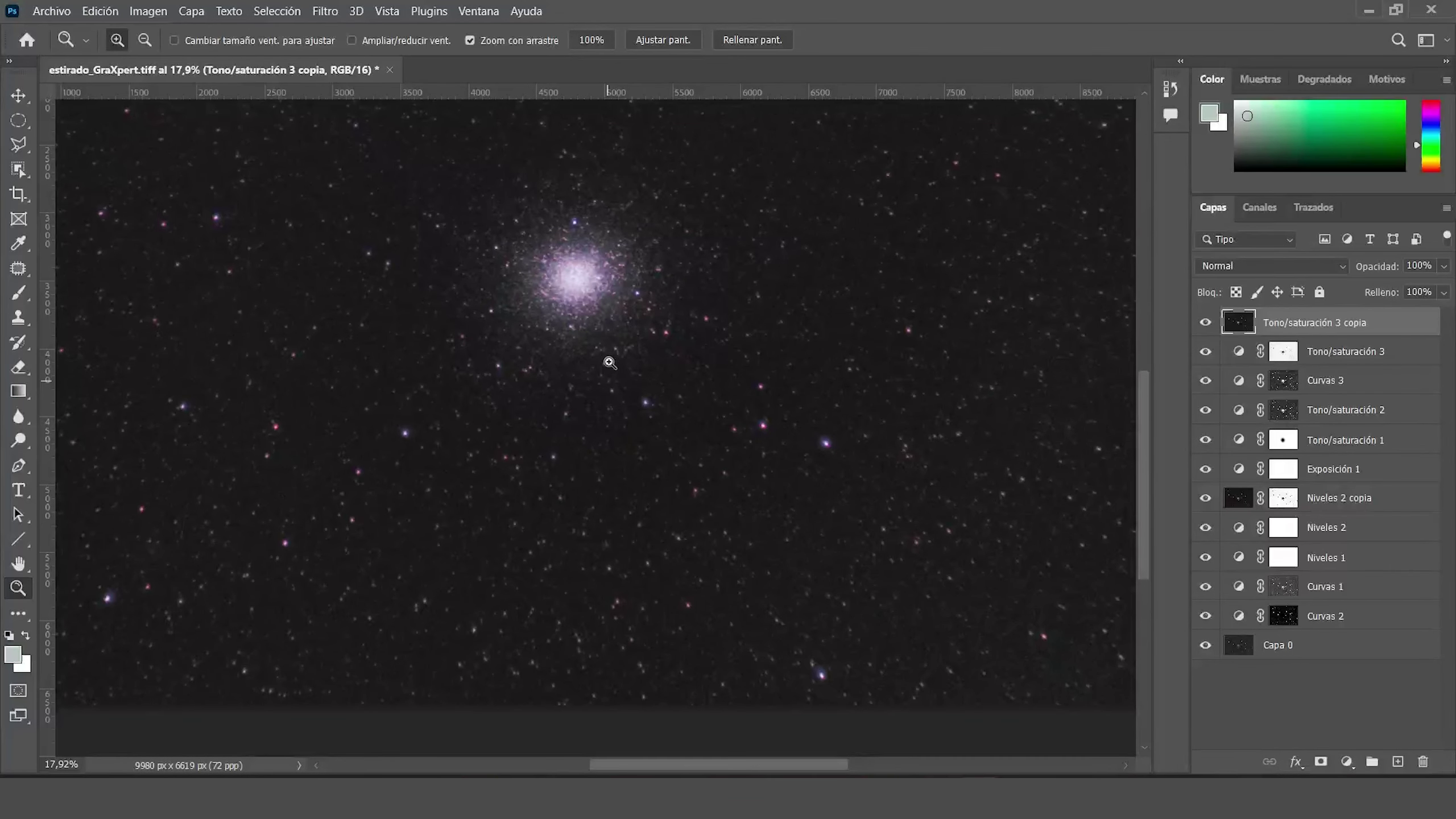
Toggle the merged Tono/saturación 3 copia layer off and on to compare.
left_click_drag(609, 362, 650, 380)
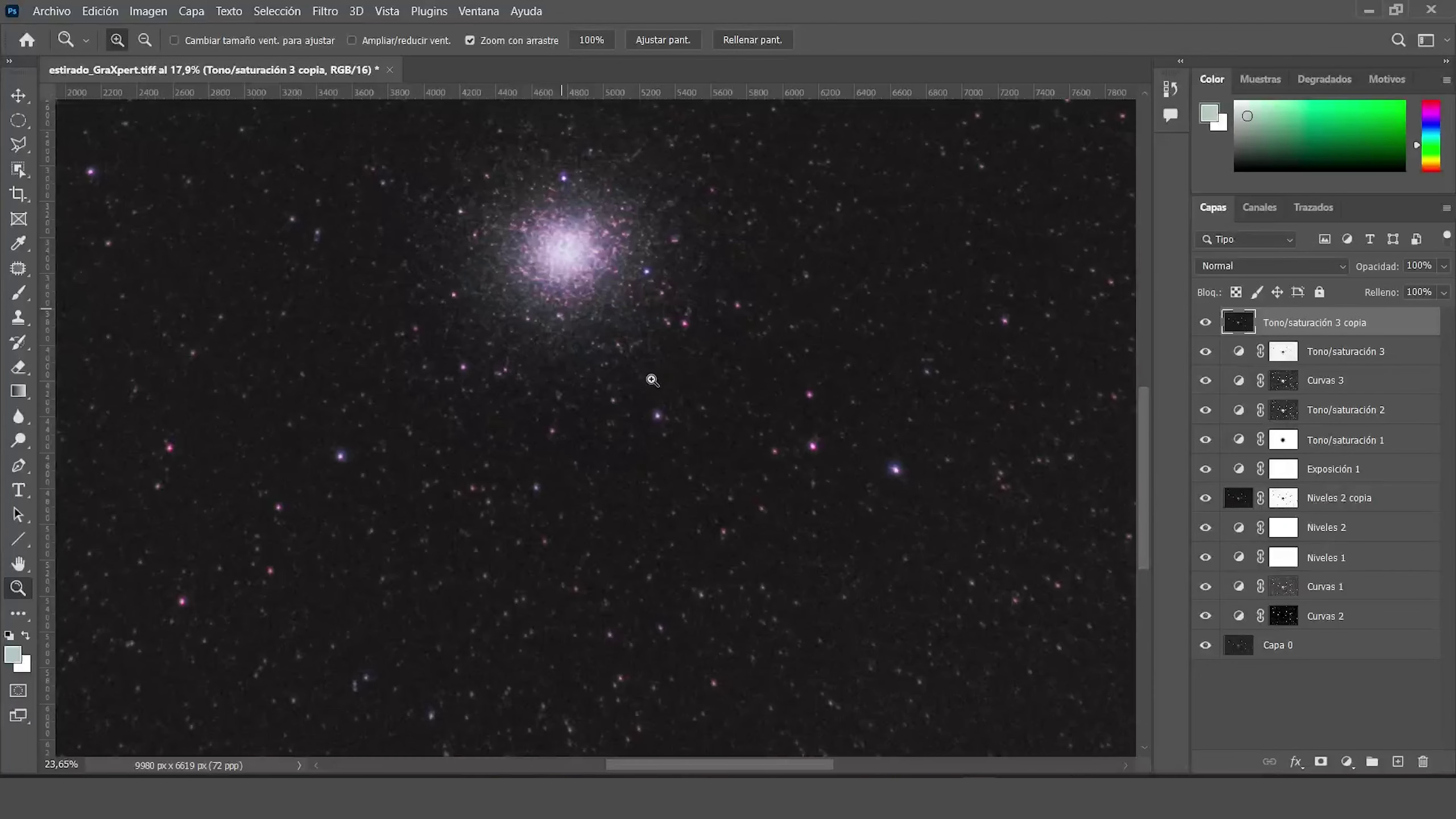
left_click(1198, 328)
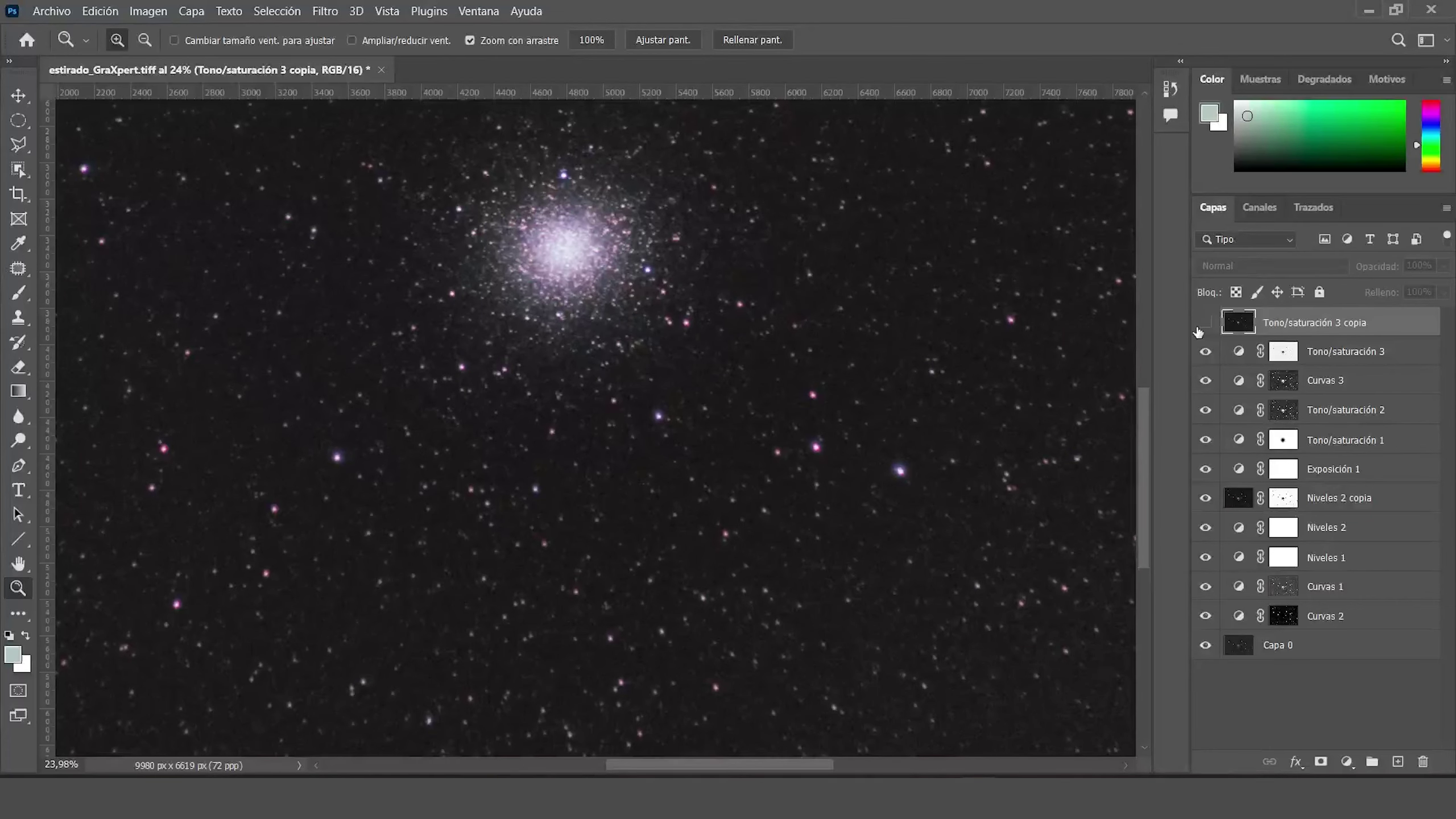
left_click(1204, 324)
left_click_drag(543, 519, 493, 519)
left_click_drag(593, 241, 659, 242)
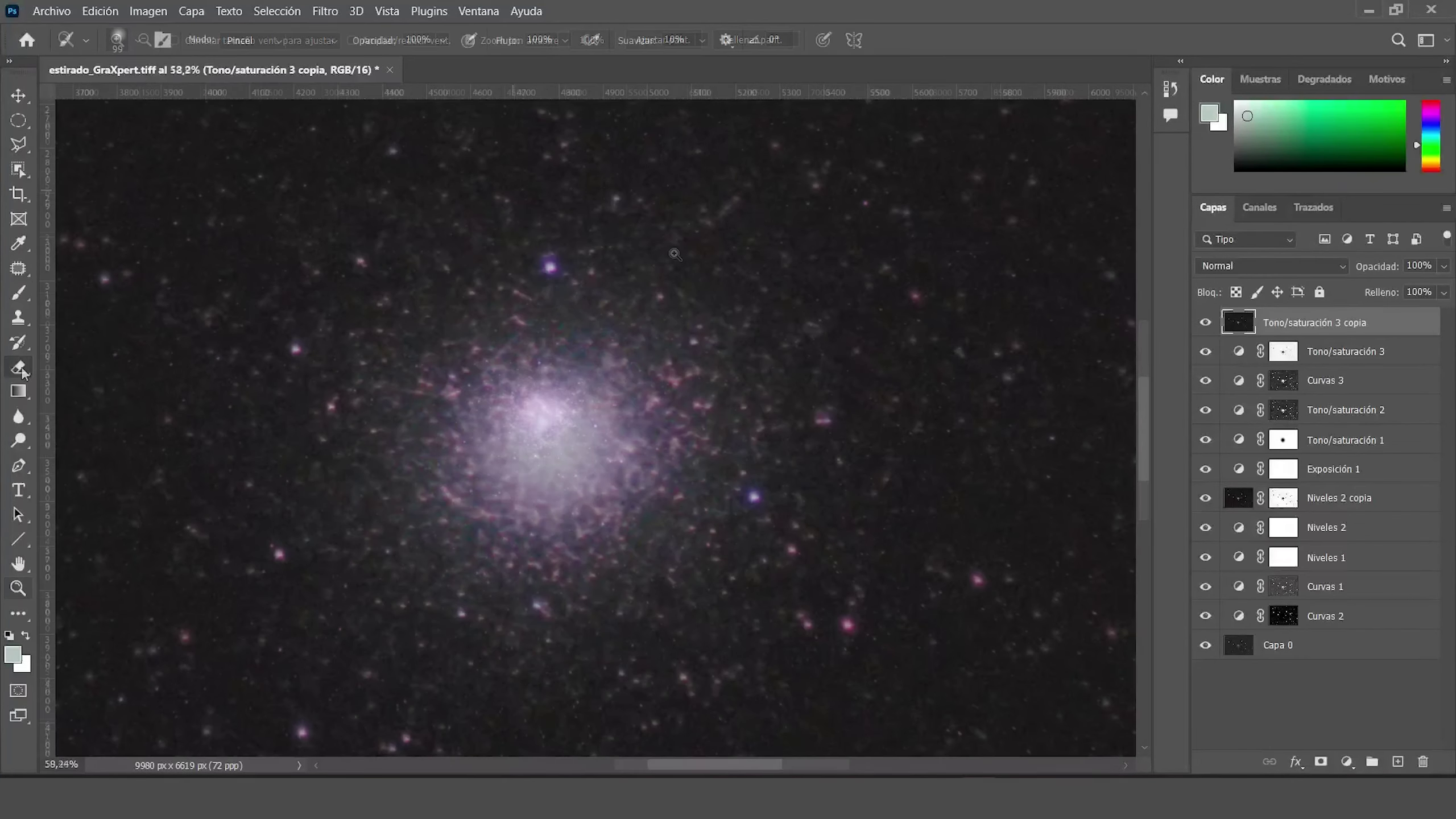
Add a layer mask and paint a dark spot over the cluster core, then reset to white.
key("e")
left_click(1321, 761)
left_click(567, 450)
left_click(17, 294)
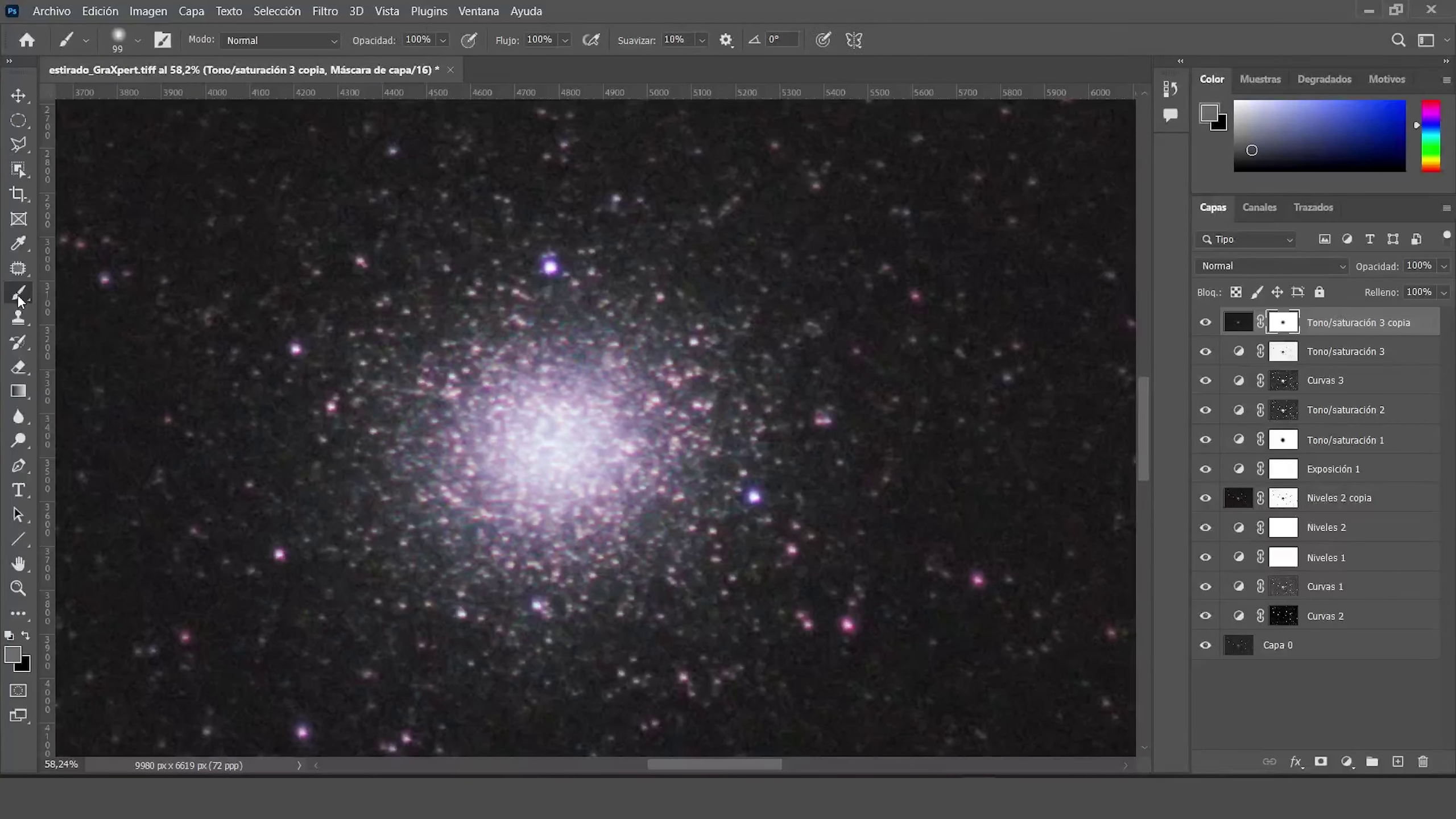
key("d")
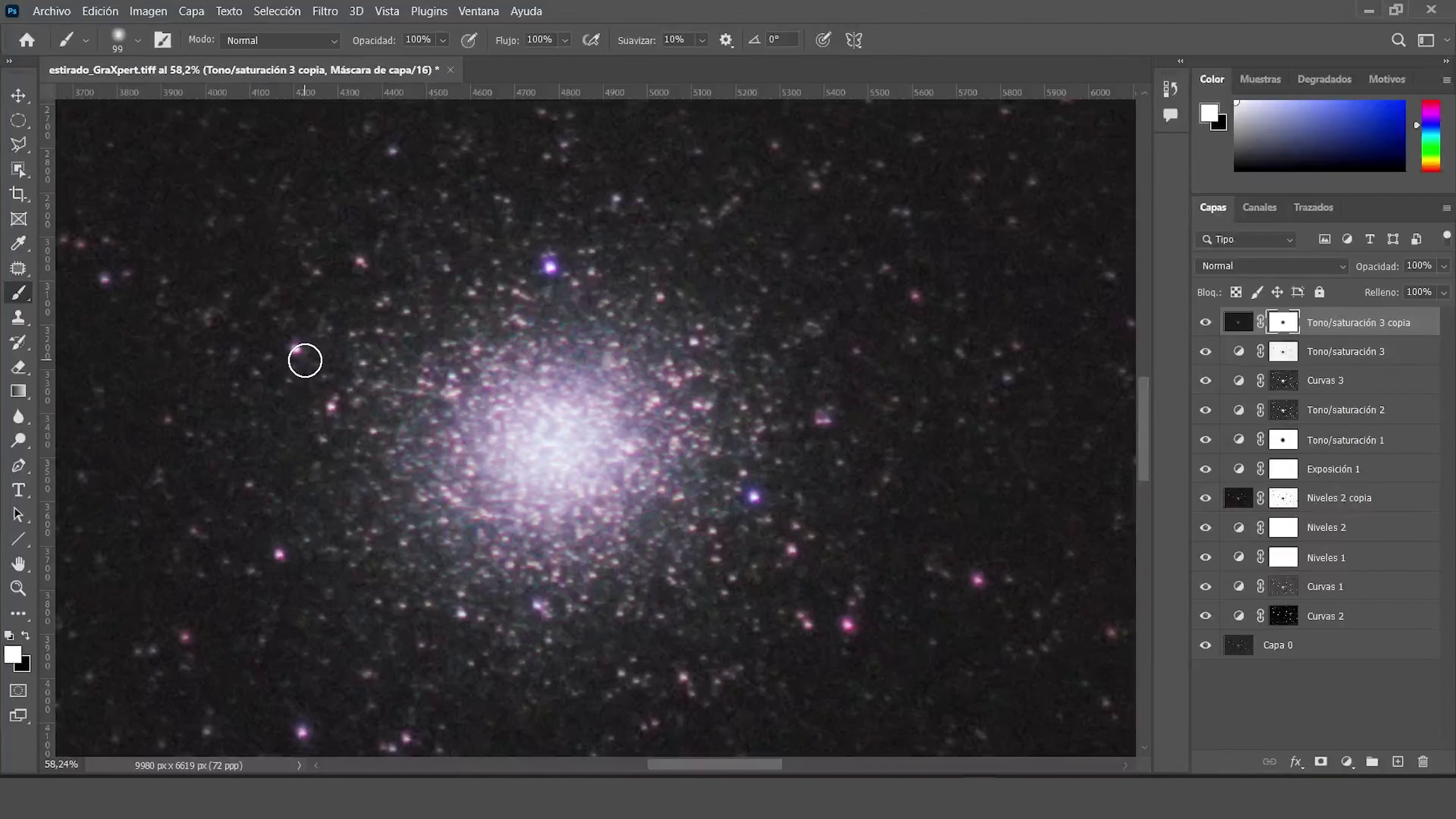
left_click(17, 589)
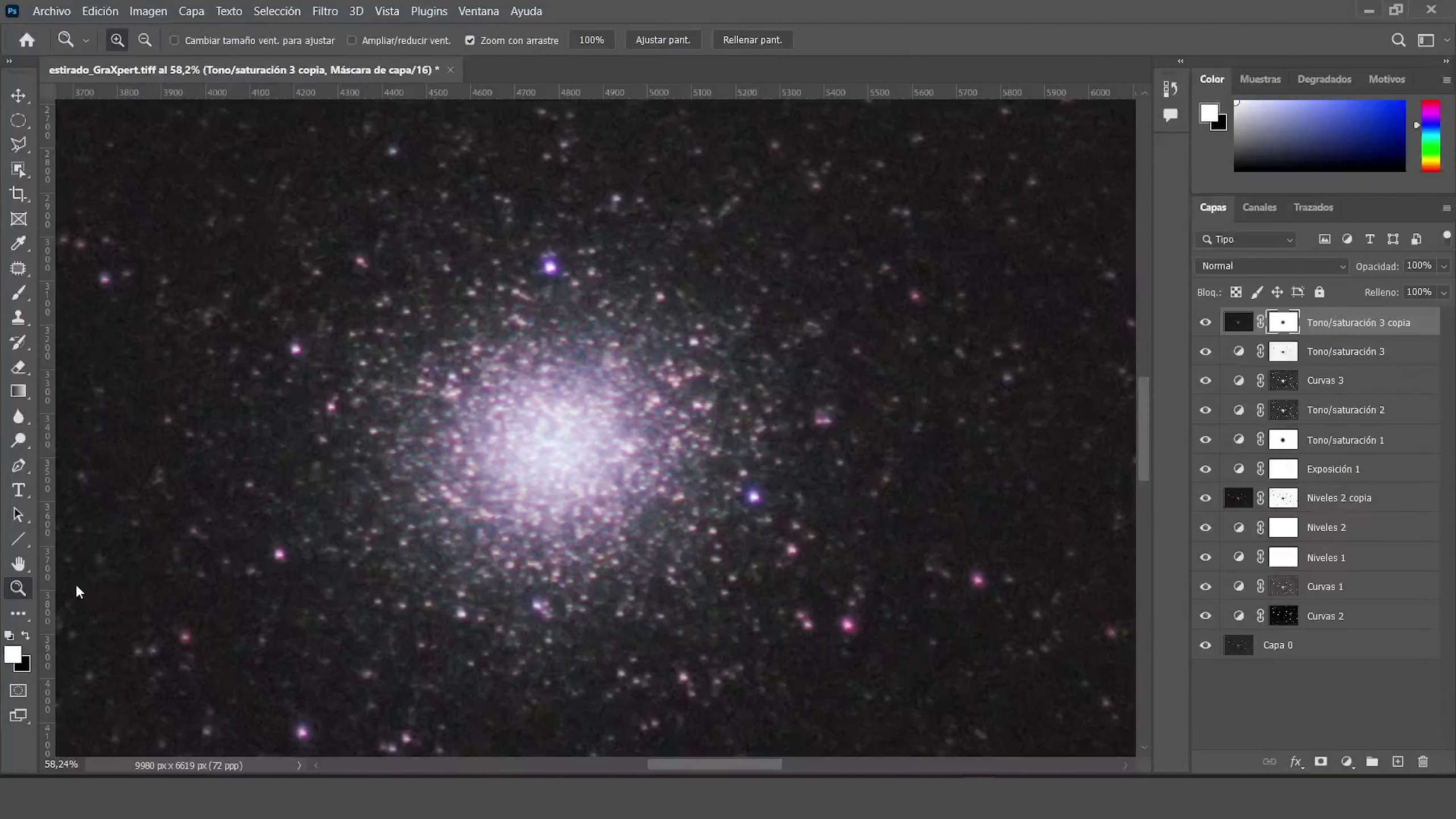
left_click_drag(681, 396, 616, 572)
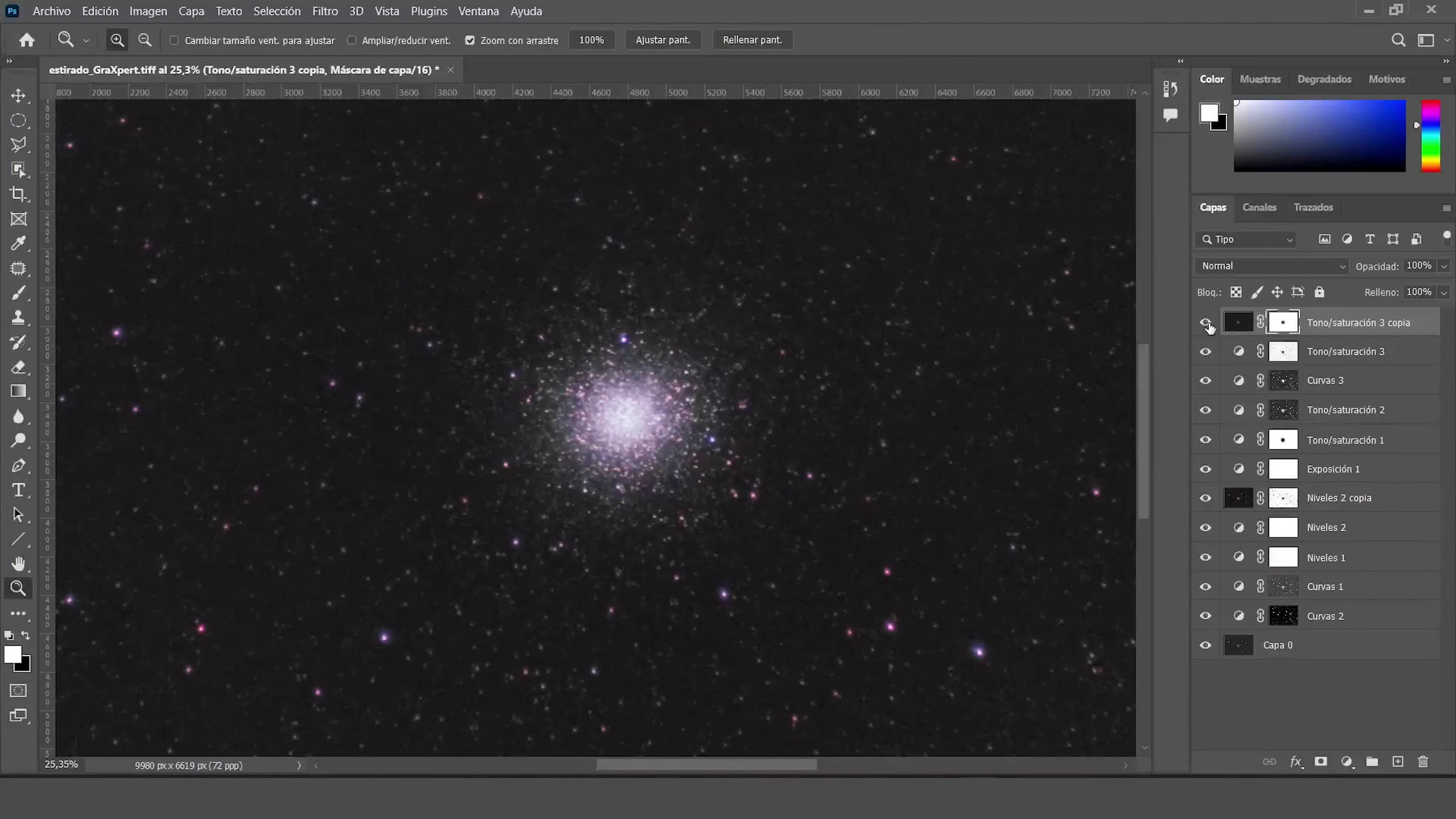
left_click(744, 464)
Select all layers, duplicate them and merge the copies into Tono/saturación 3 copia 3.
left_click_drag(613, 387, 586, 482)
left_click(537, 367)
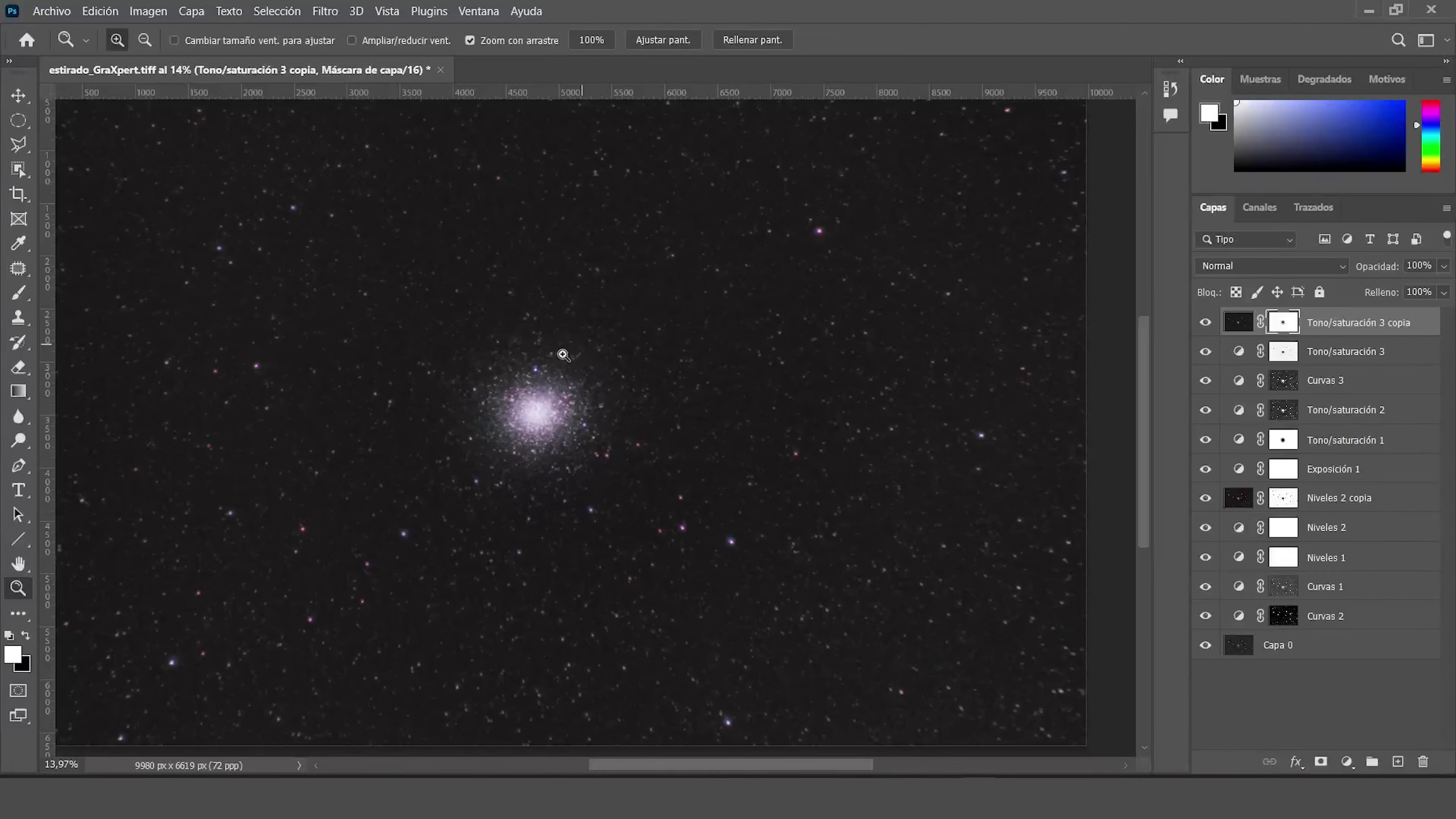
left_click_drag(431, 445, 453, 454)
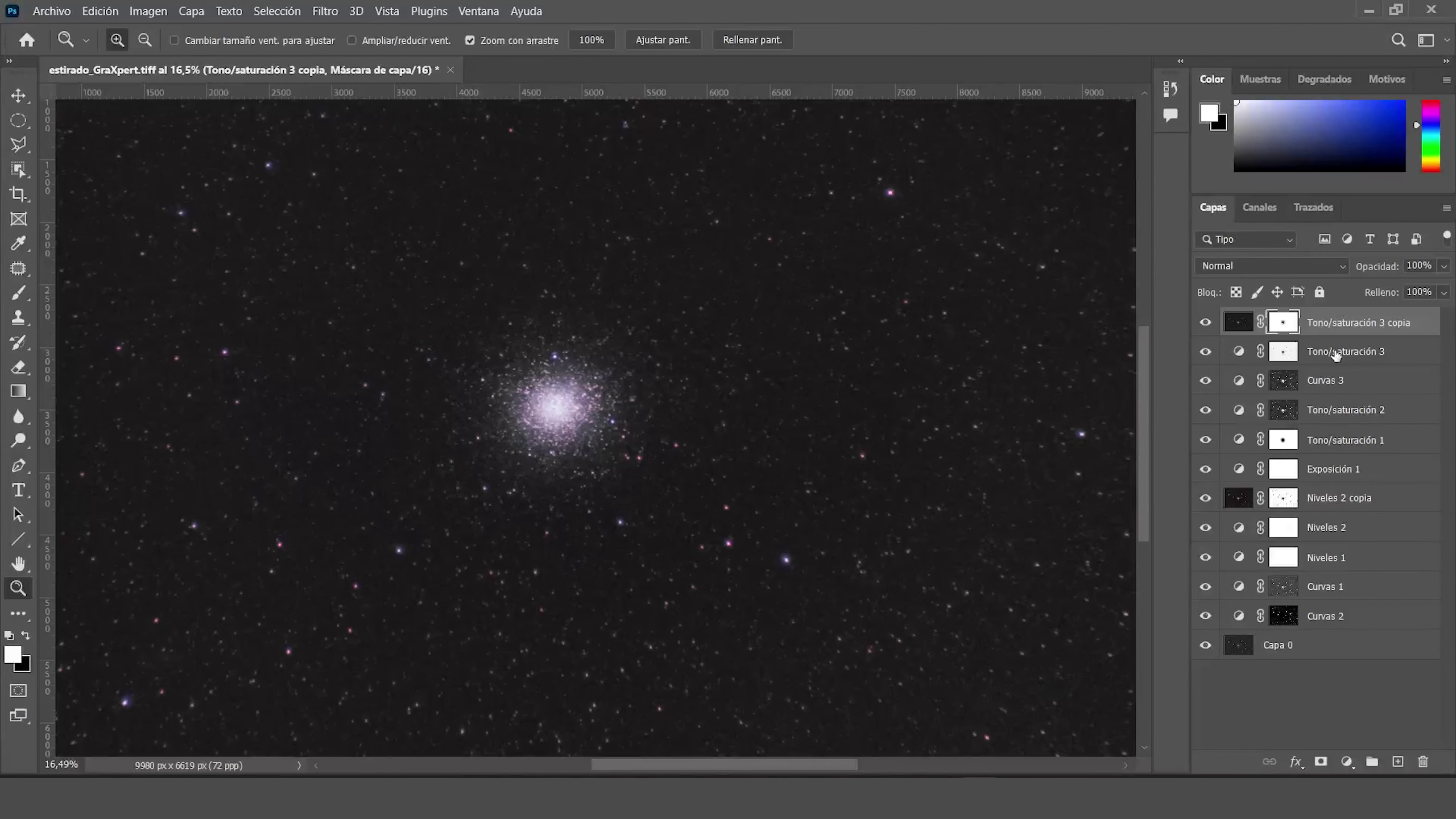
left_click(284, 11)
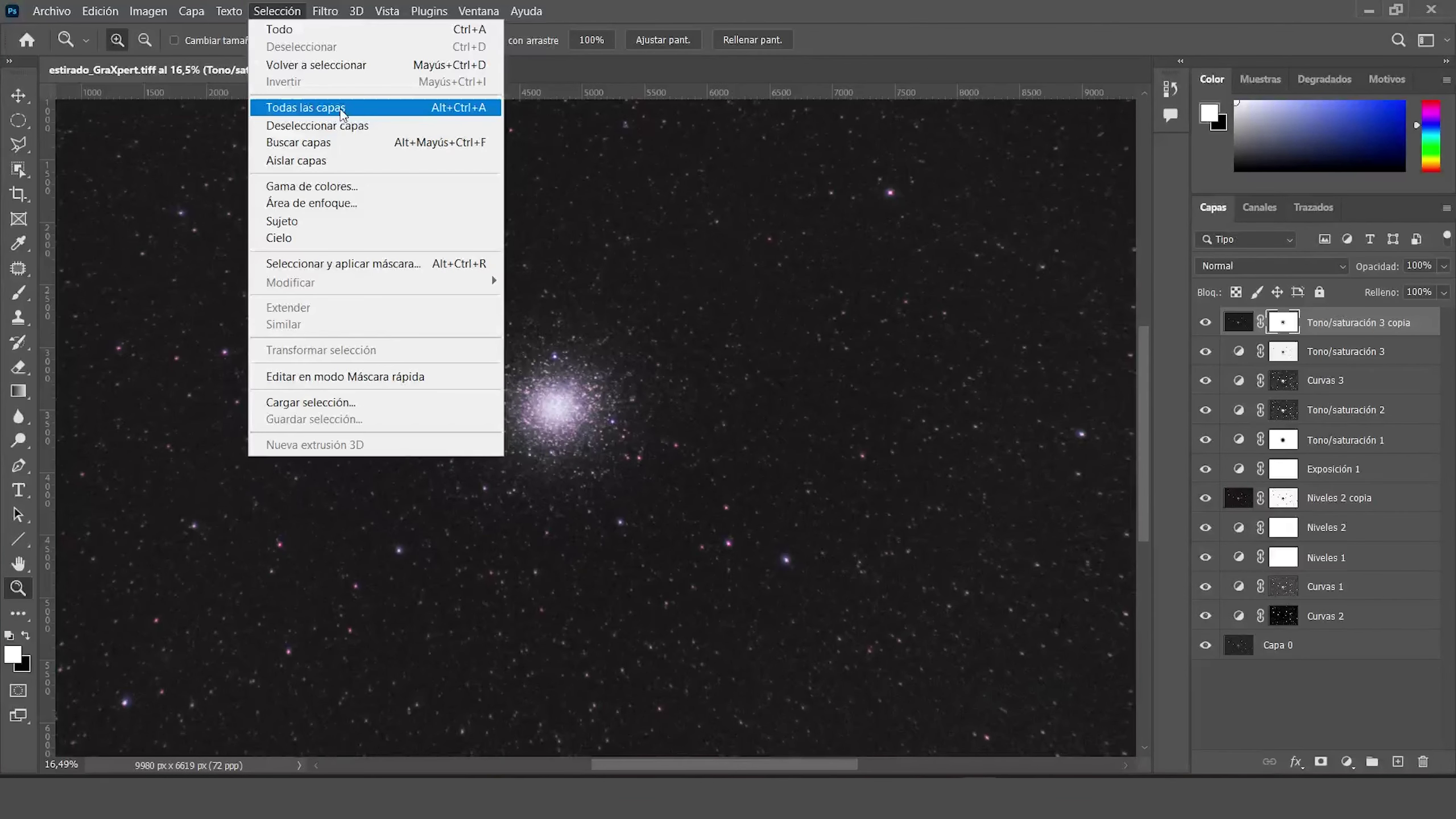
left_click(332, 107)
left_click_drag(1400, 646, 1397, 761)
right_click(1341, 498)
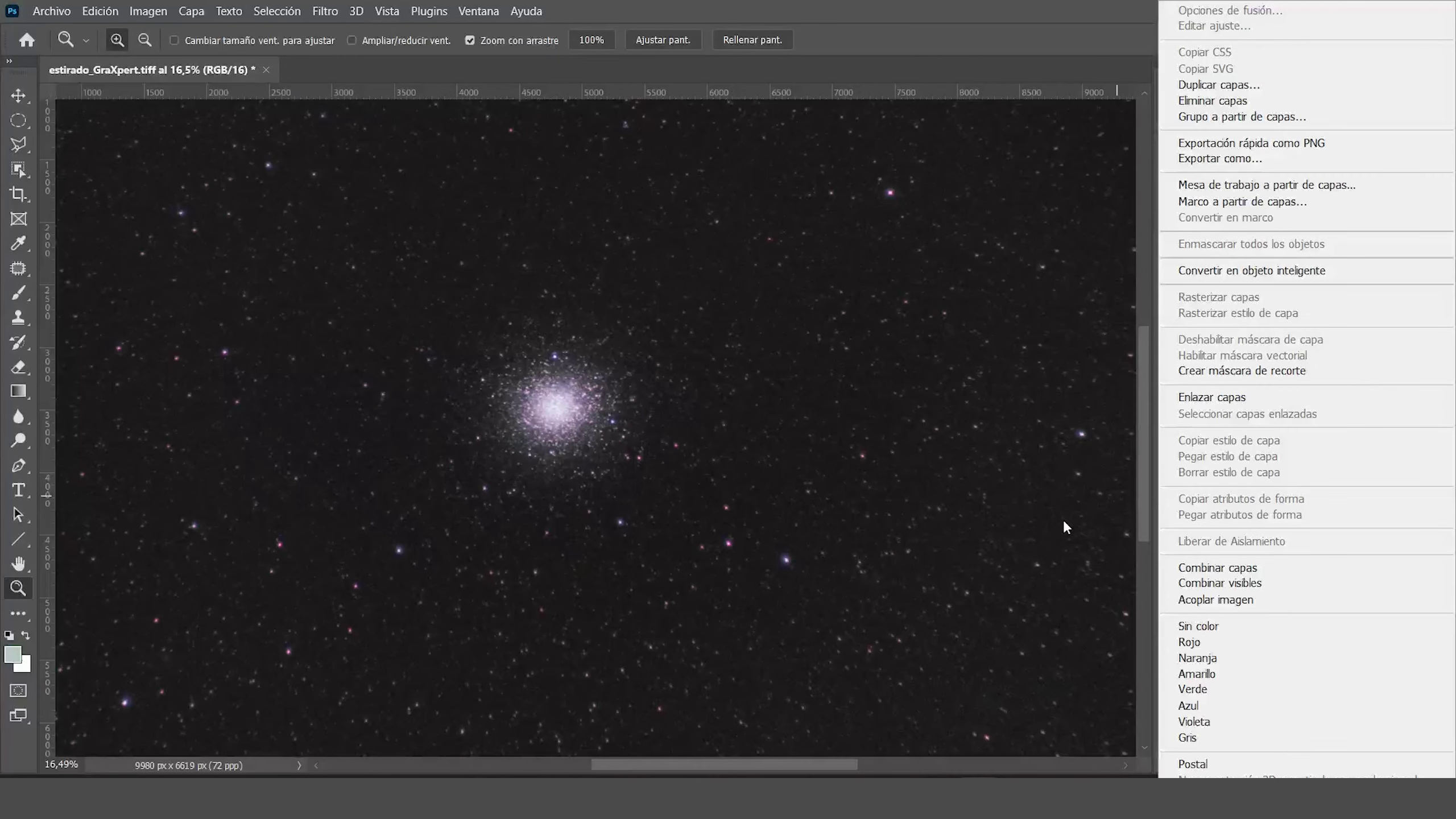
left_click(1249, 567)
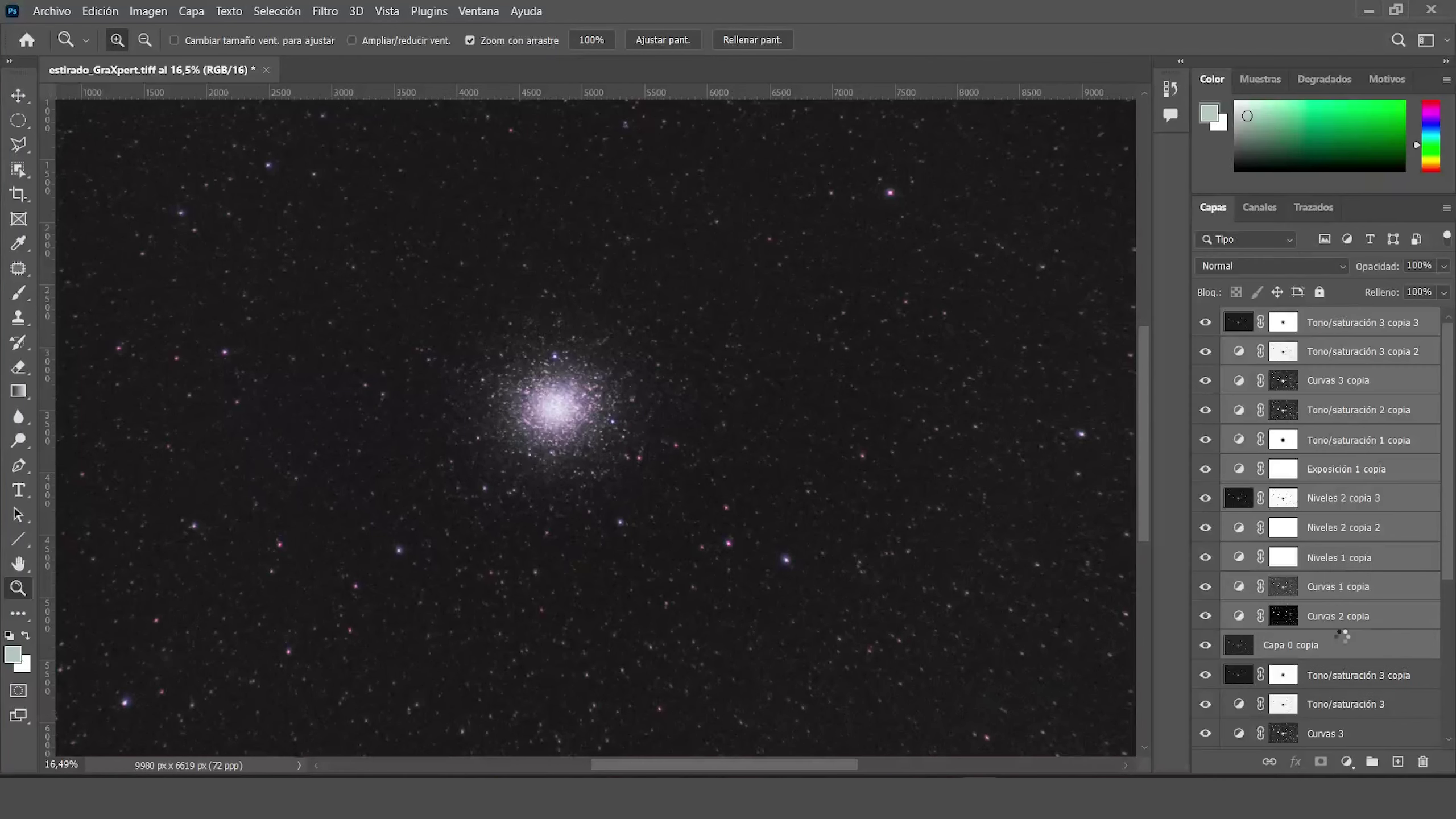
left_click_drag(590, 407, 590, 407)
In Camera Raw, set sharpening amount 143, radius 0,6 and detail 49.
left_click(324, 11)
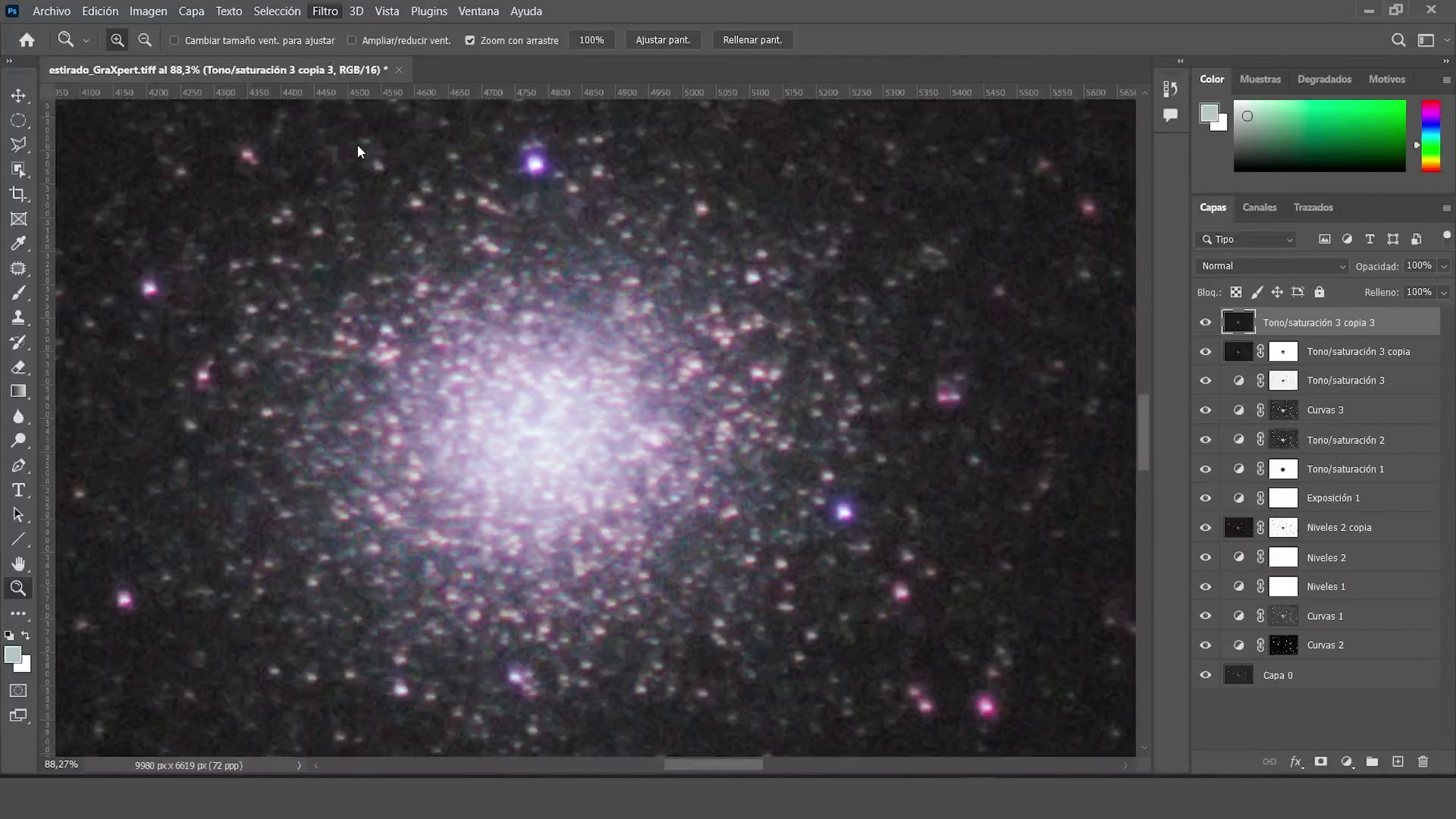
key("ctrl+shift+a")
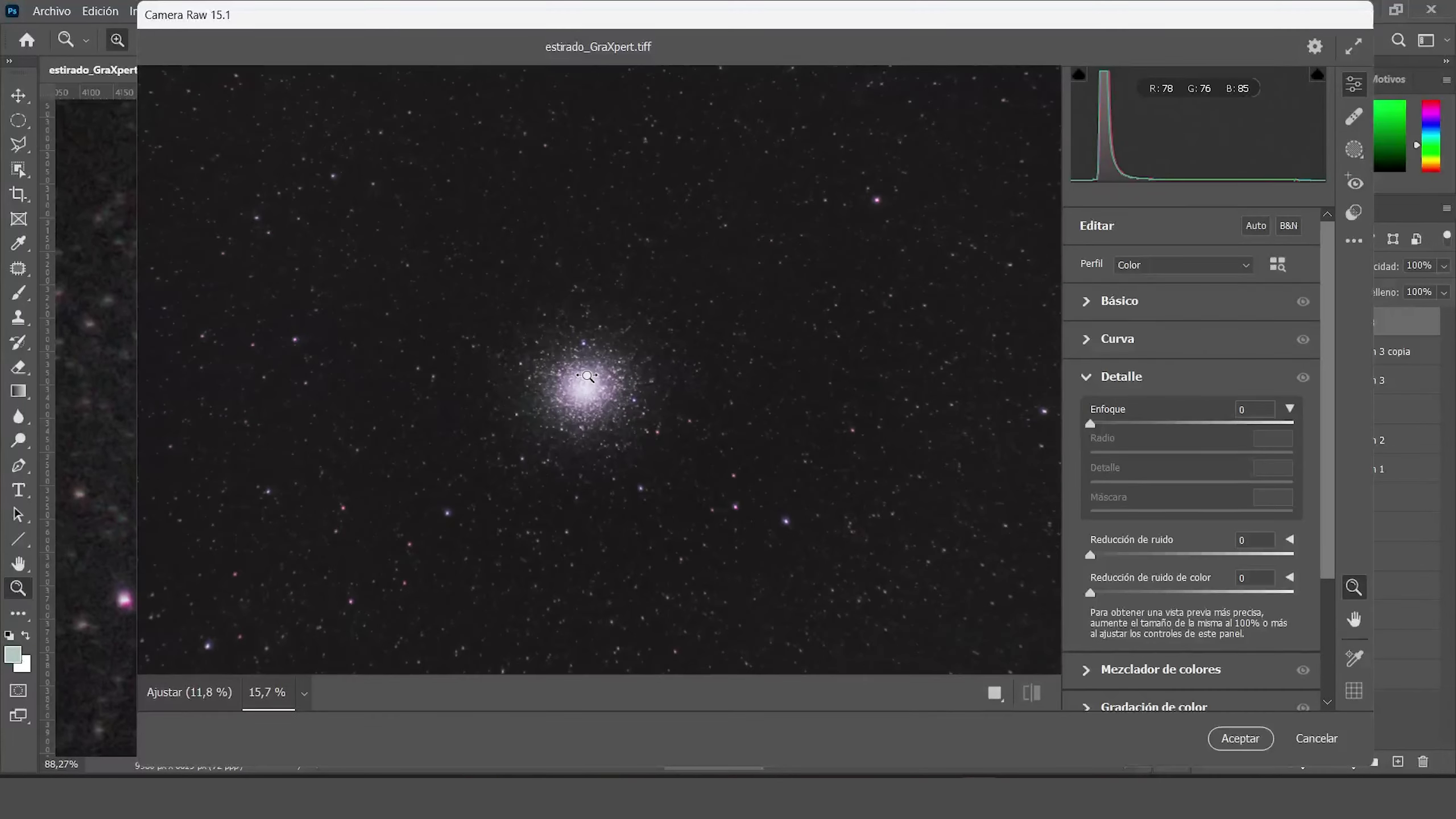
left_click_drag(597, 378, 774, 487)
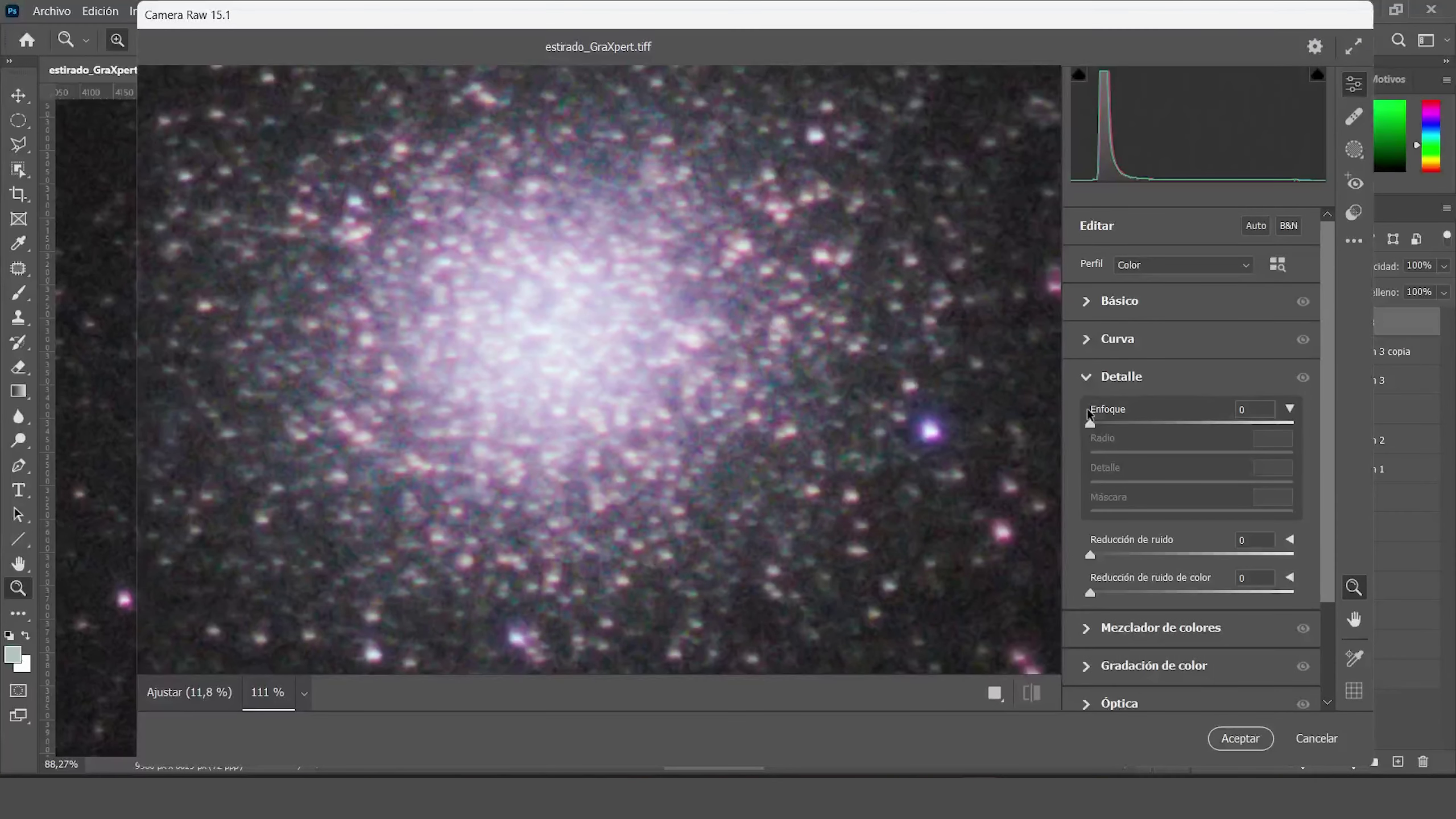
left_click_drag(1089, 422, 1293, 423)
left_click_drag(504, 295, 650, 344)
left_click_drag(1131, 453, 1188, 484)
left_click_drag(1294, 424, 1283, 424)
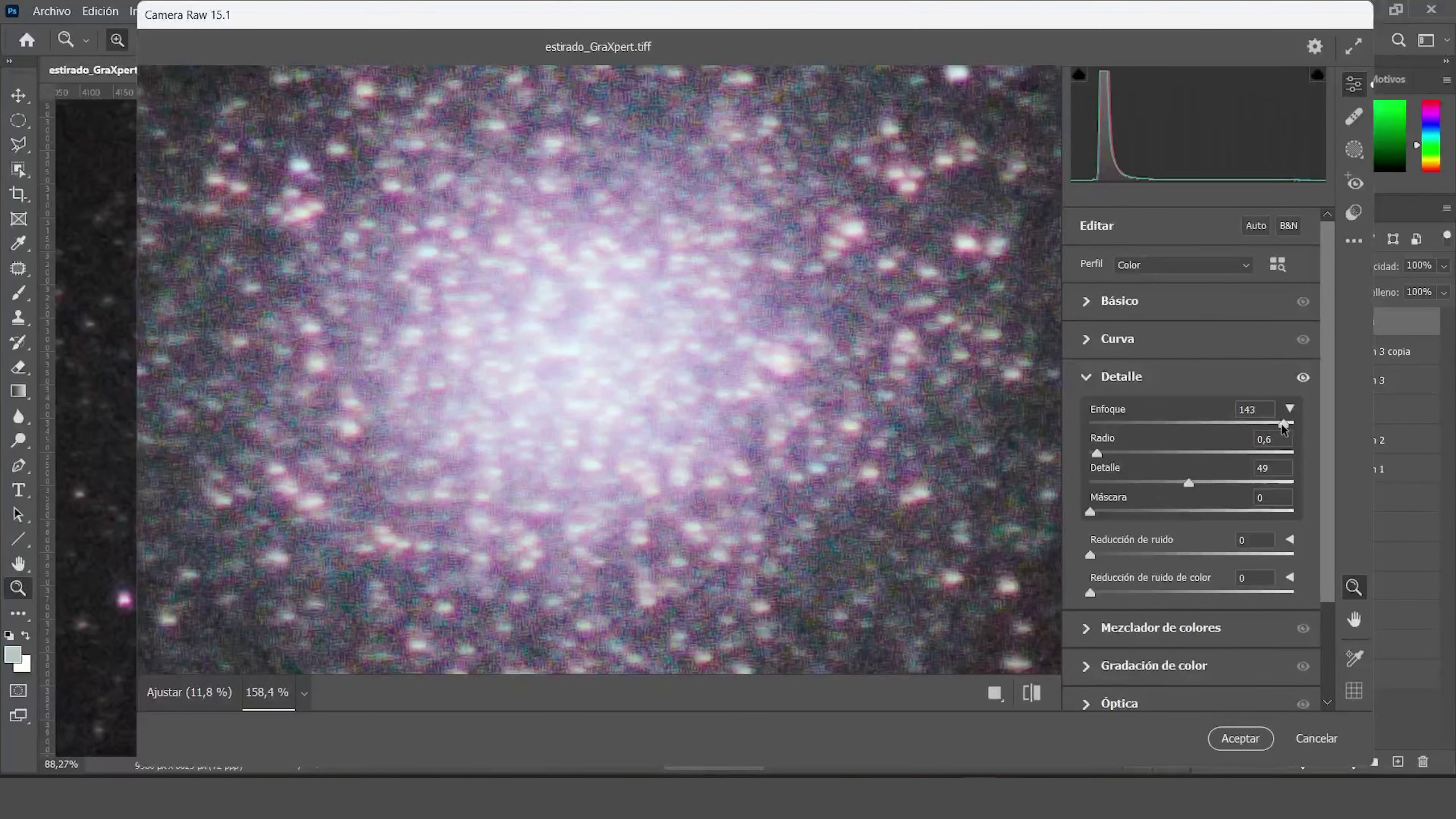
Raise Básico texture to +7 and apply the Camera Raw filter.
left_click(1089, 307)
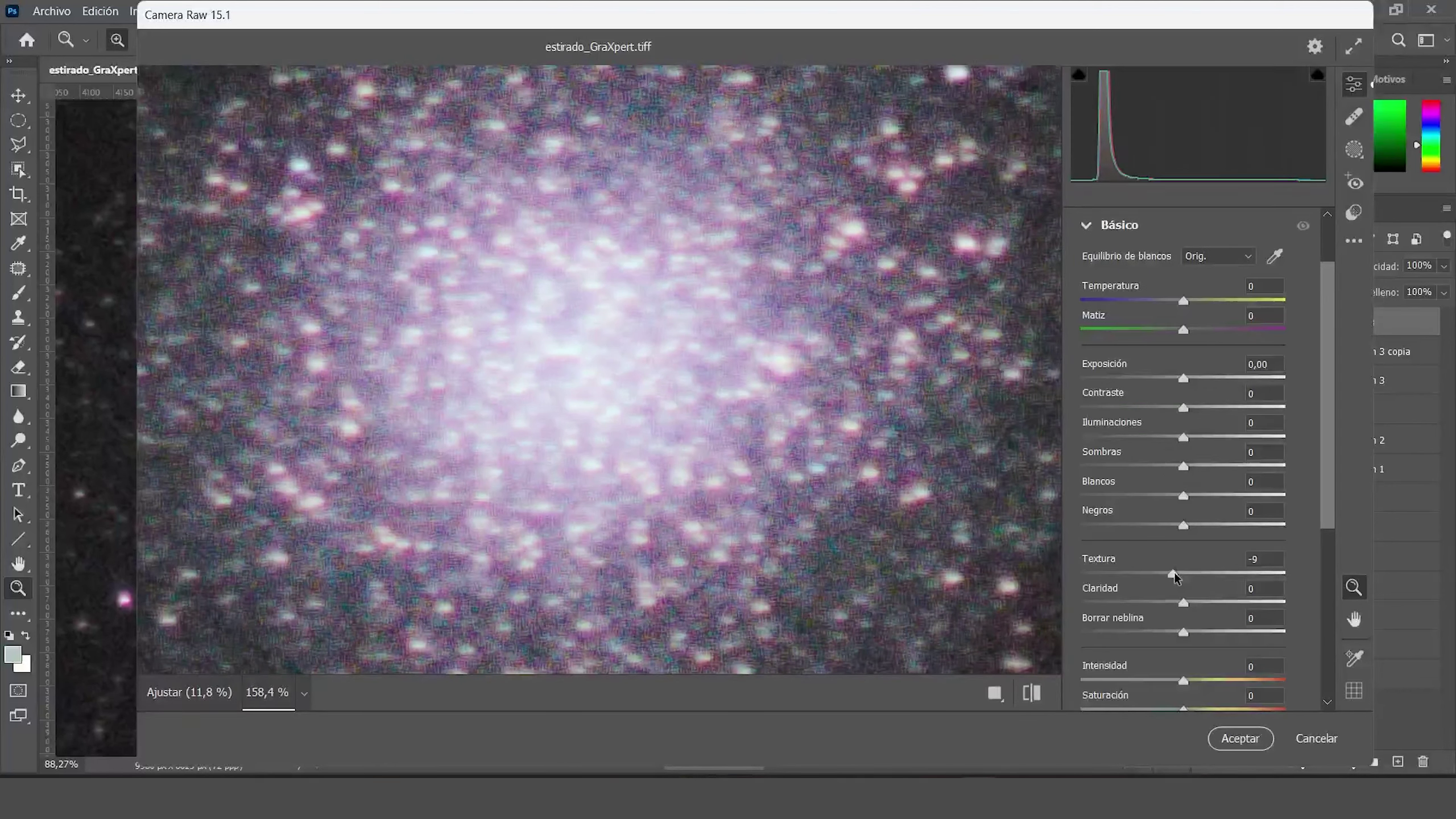
left_click_drag(1170, 573, 1188, 603)
left_click(1240, 738)
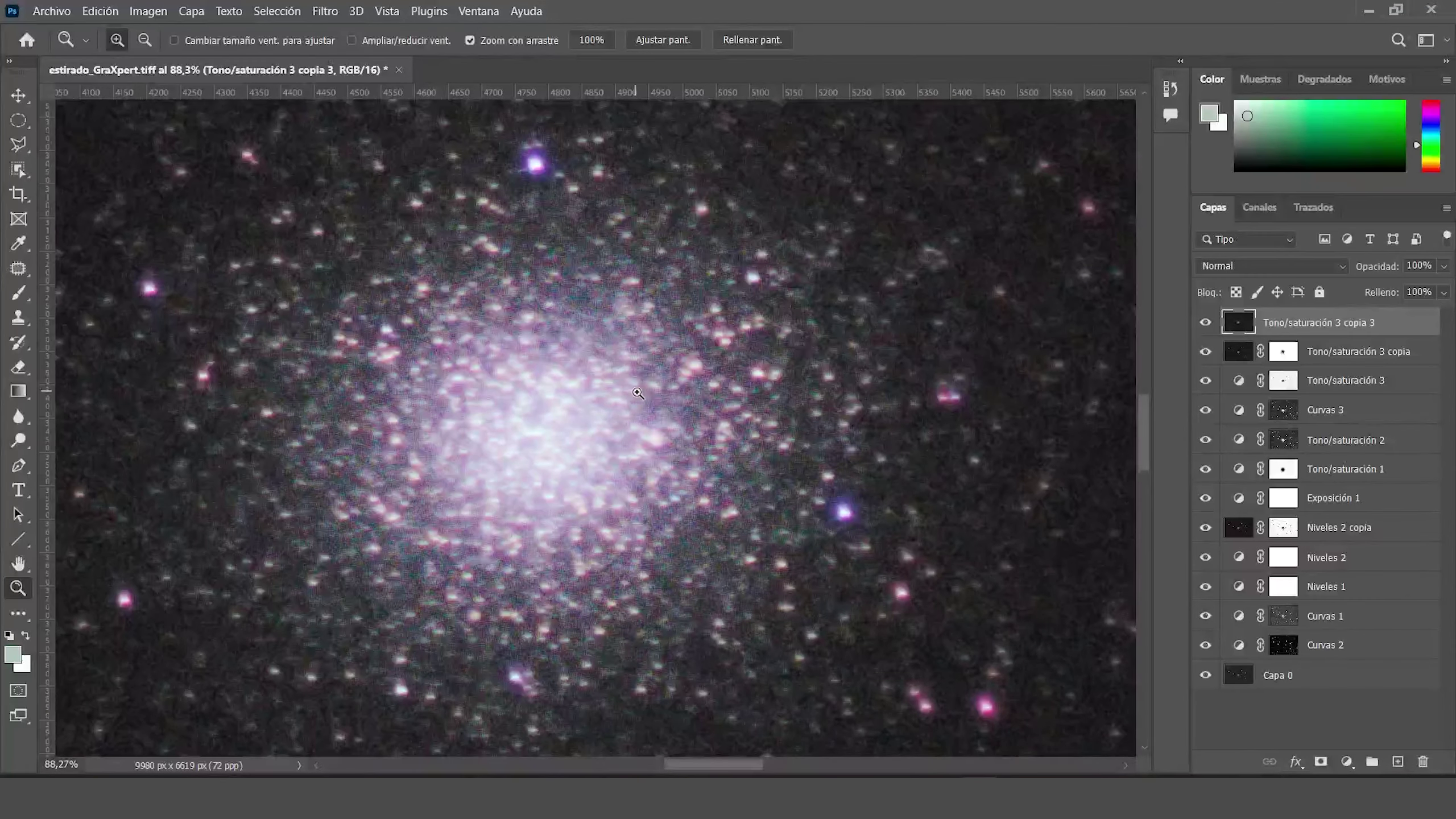
Add an inverted black layer mask to the sharpened layer.
left_click_drag(602, 395, 550, 407)
left_click(1323, 763)
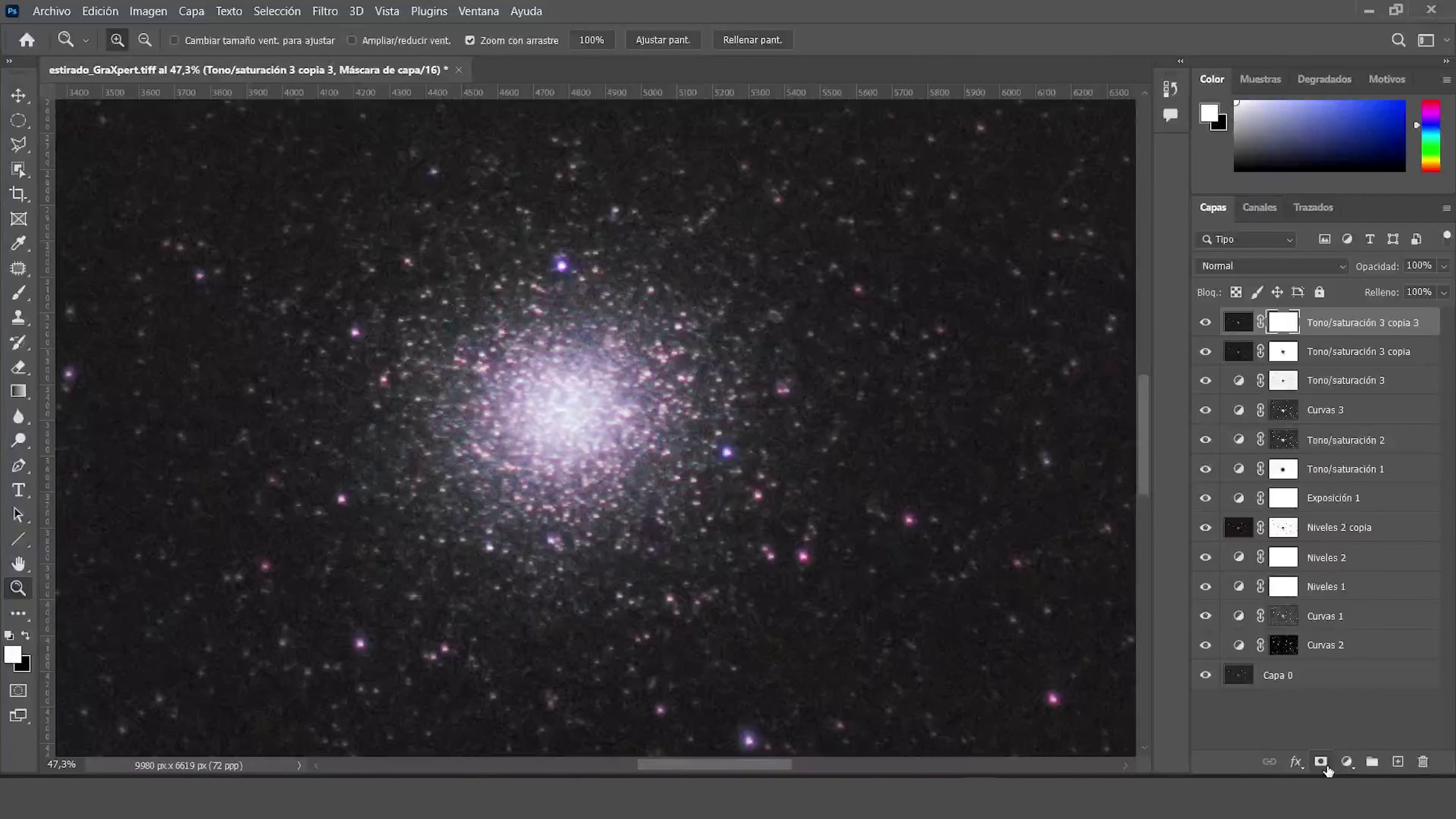
key("ctrl+i")
Paint white with a 434 px brush over the cluster core.
left_click(576, 413)
key("b")
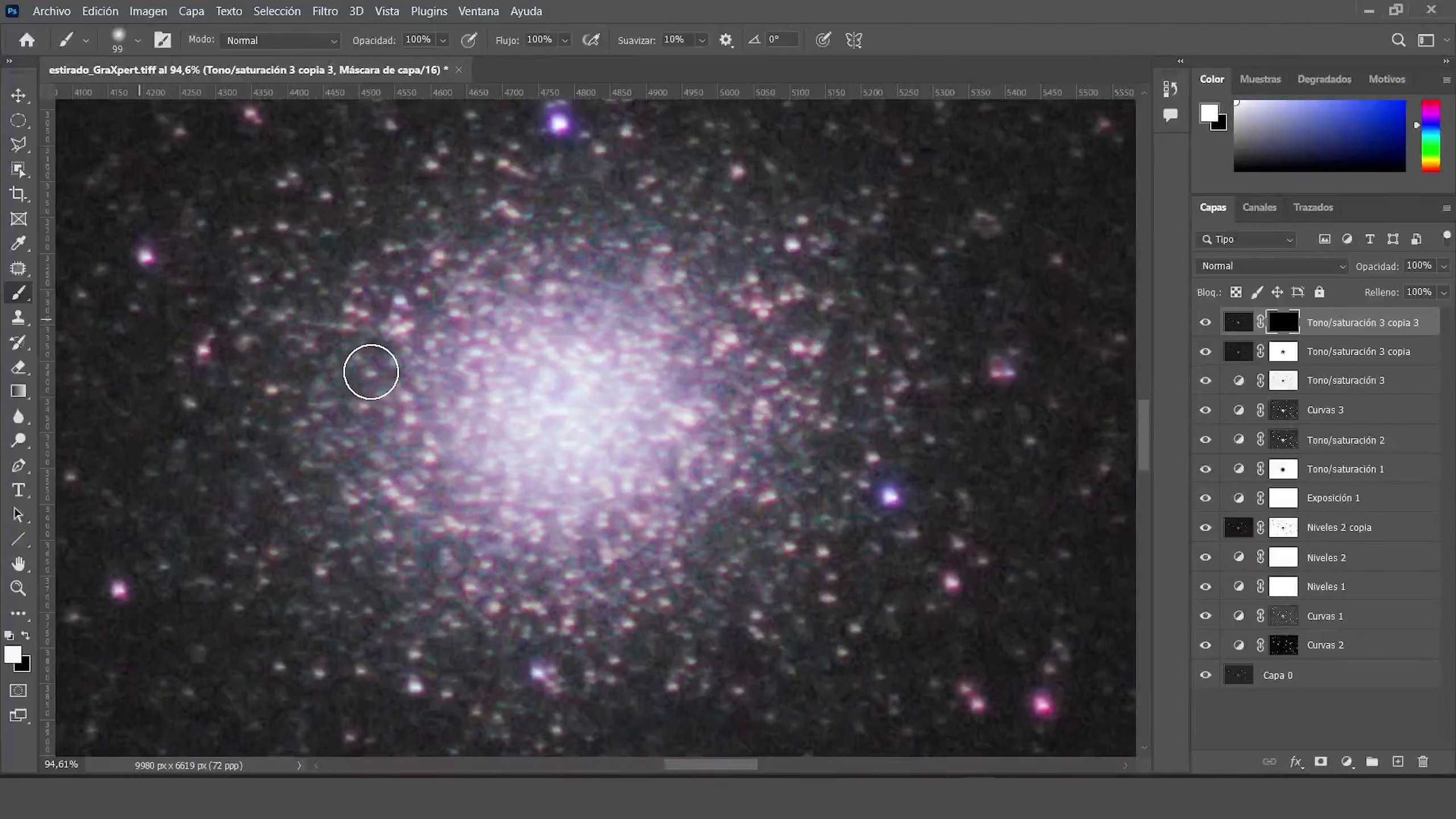
left_click(137, 40)
mouse_move(144, 101)
left_mouse_down()
mouse_move(221, 112)
mouse_move(206, 101)
left_mouse_up()
left_click(566, 436)
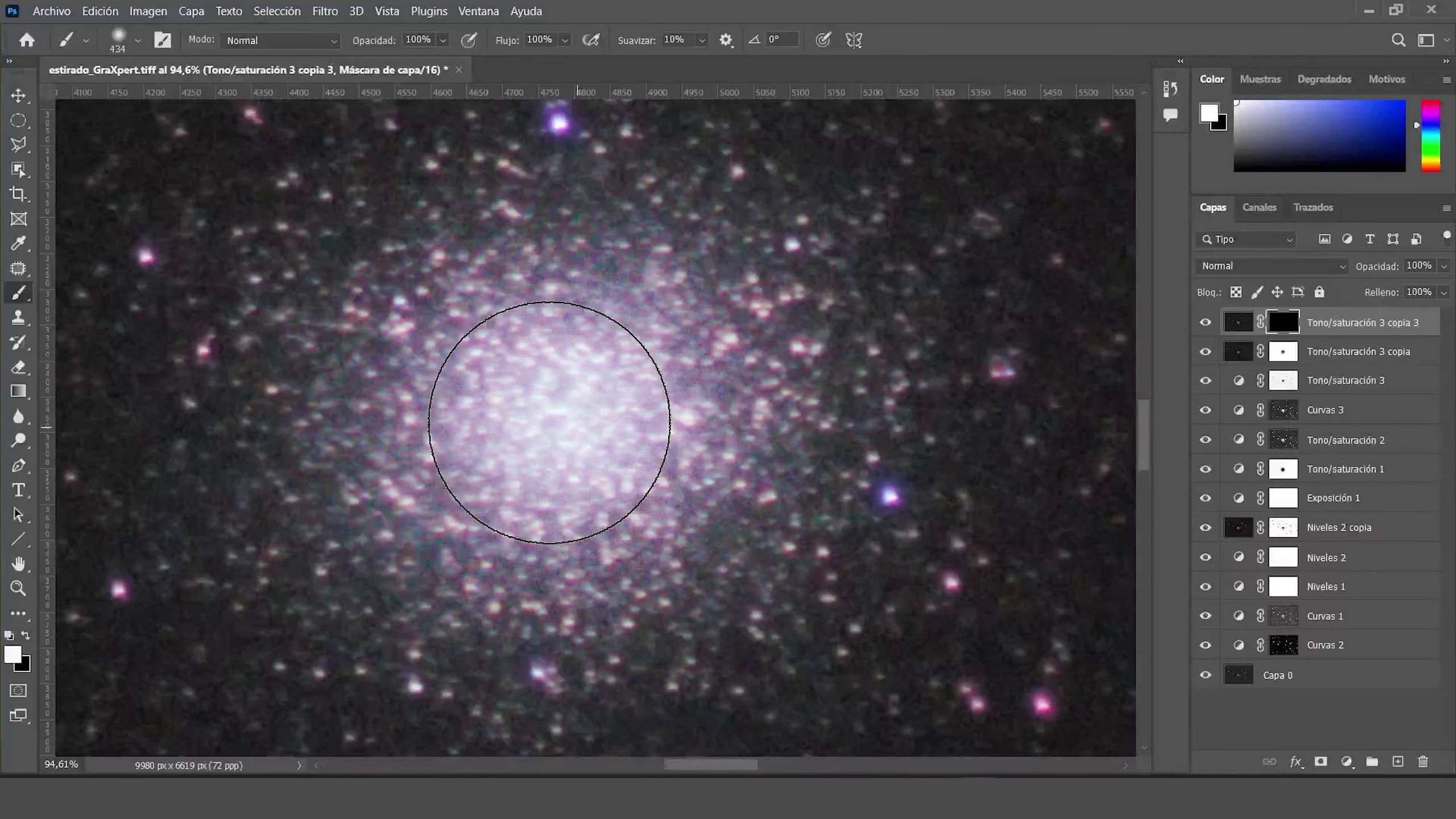
left_click(764, 617)
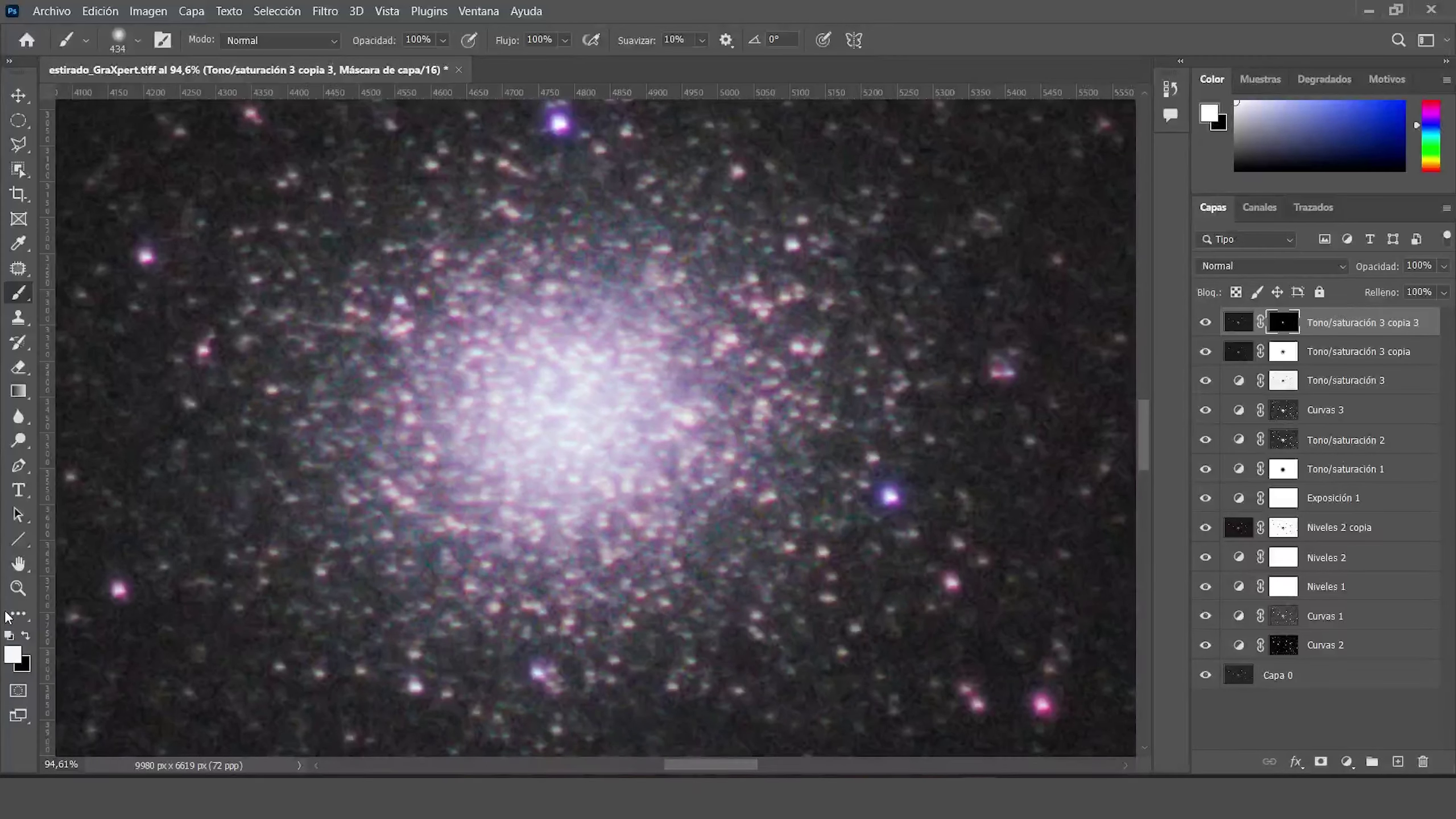
Add a Tono/saturación adjustment layer.
key("z")
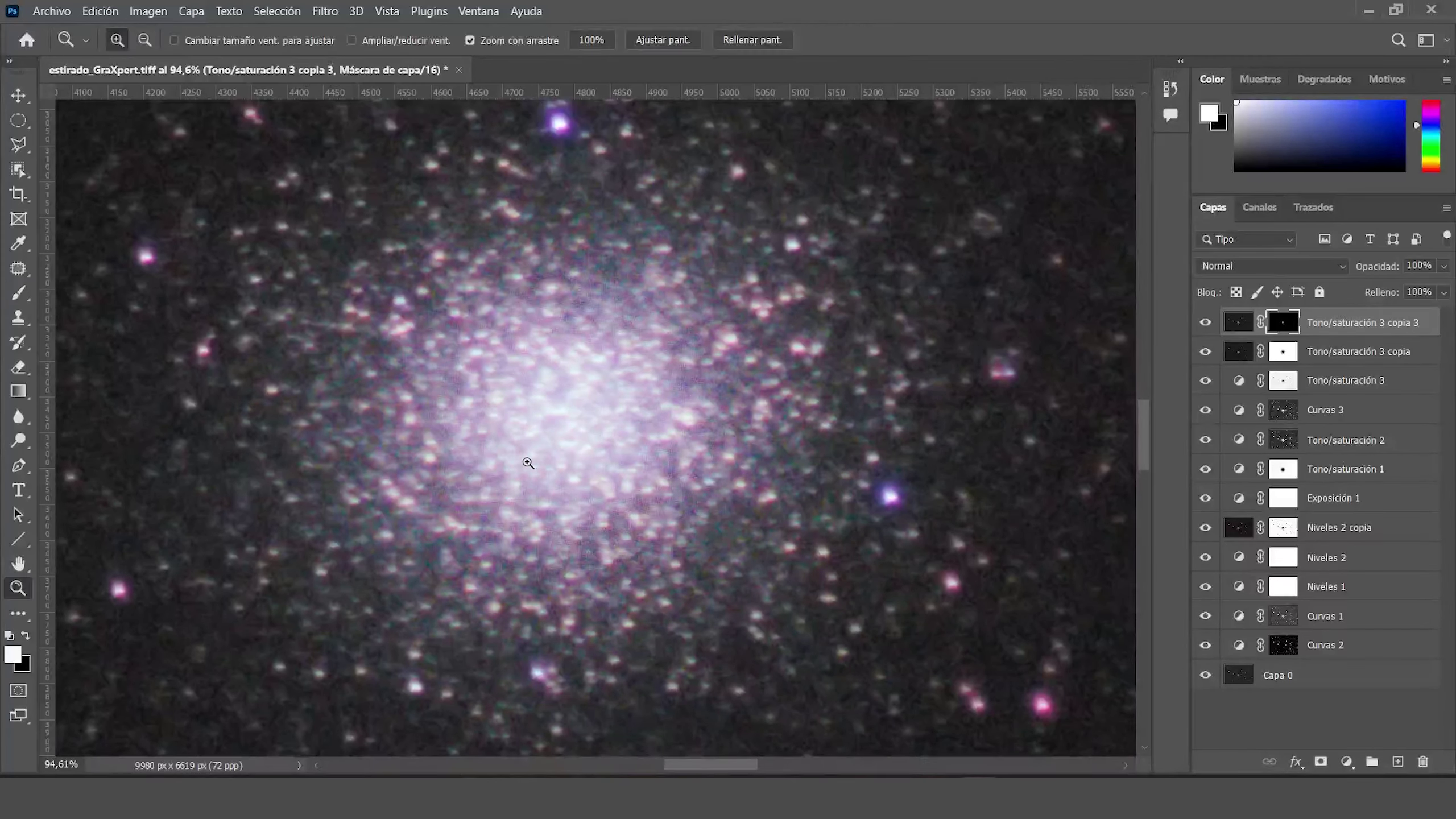
scroll(548, 450, "down", 5)
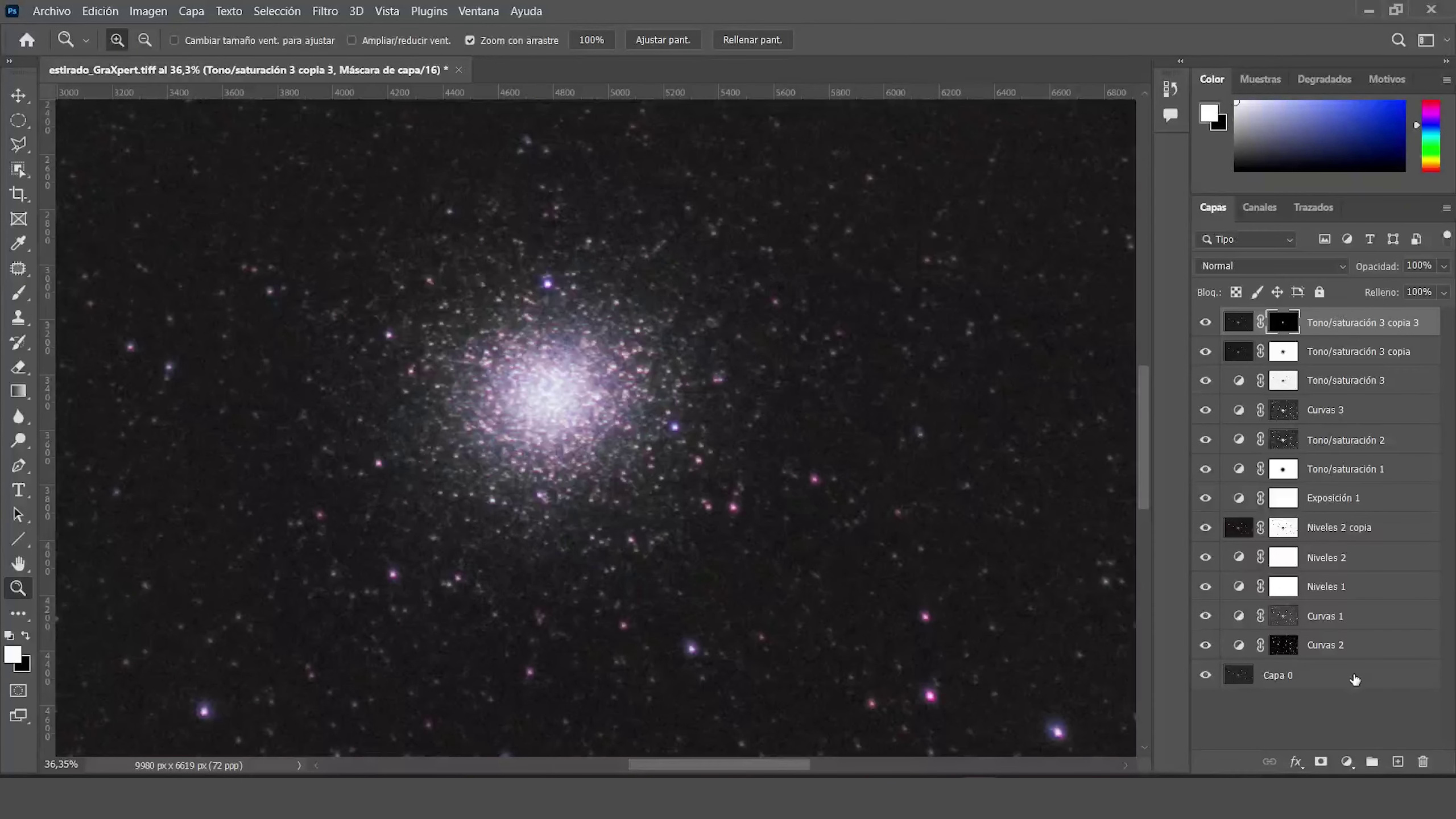
left_click(1346, 761)
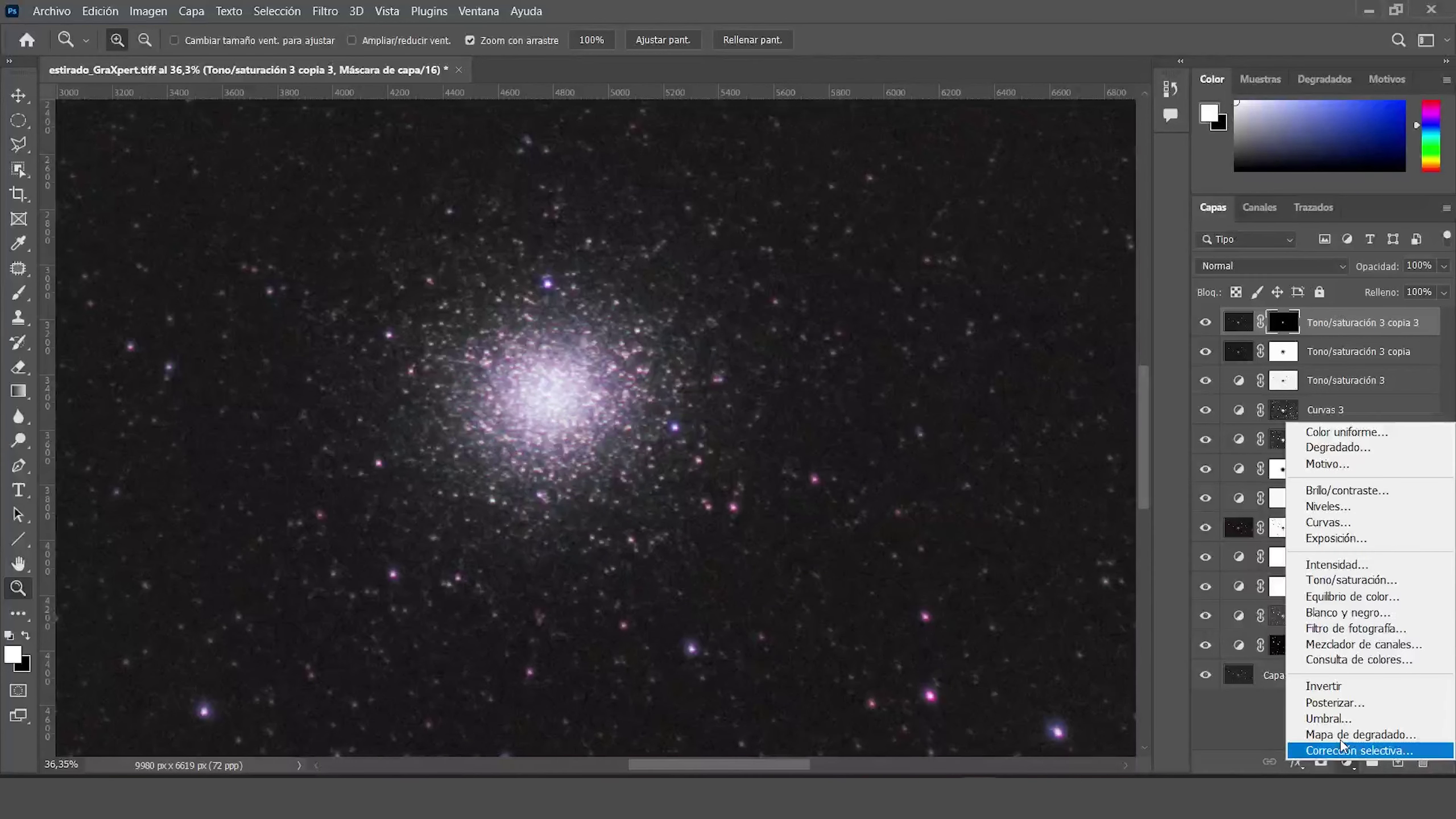
left_click(1349, 580)
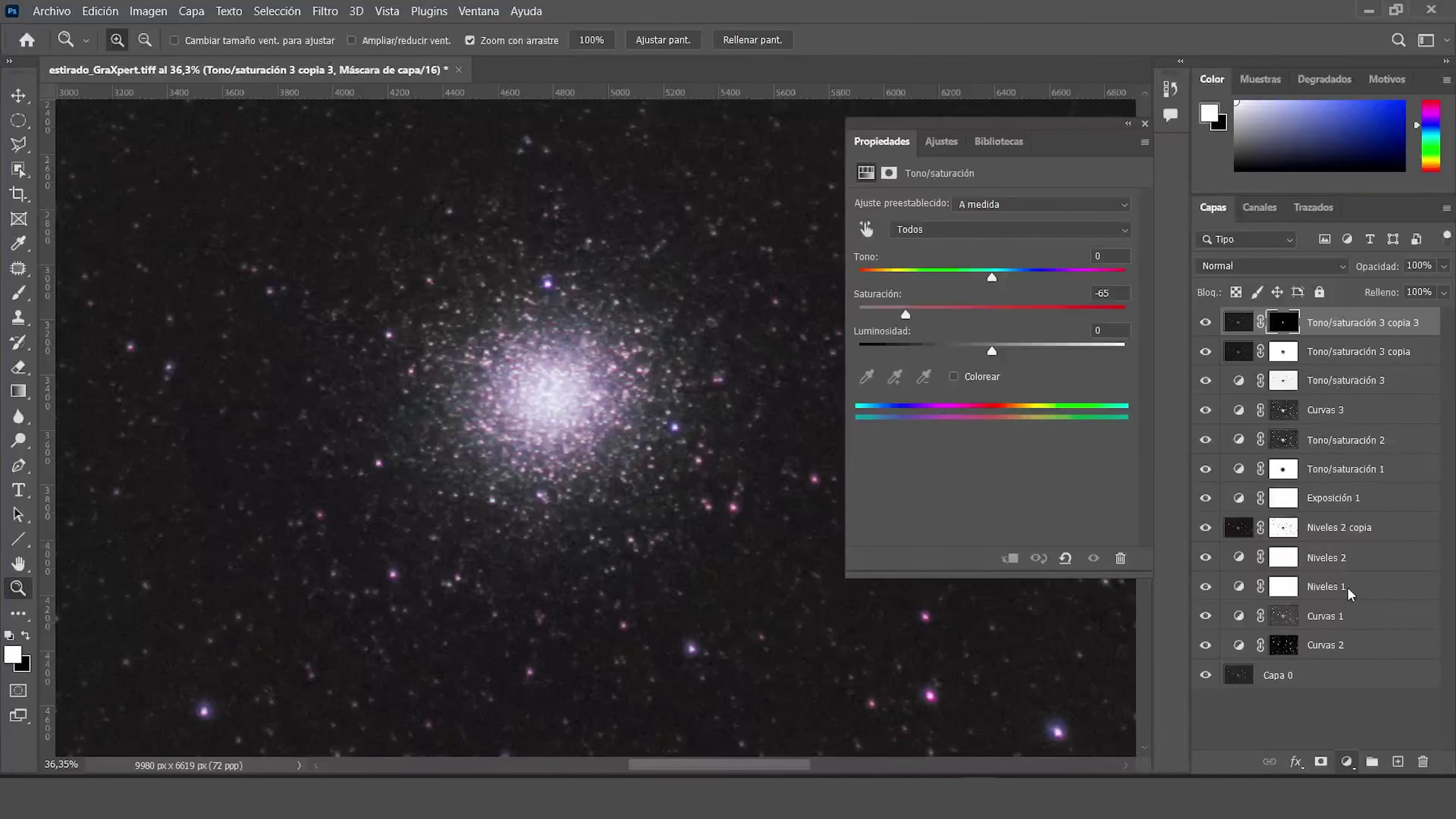
Mask it with Gama de colores (tolerance 92, range 122) and raise Saturación to +31.
left_click(269, 13)
left_click(338, 186)
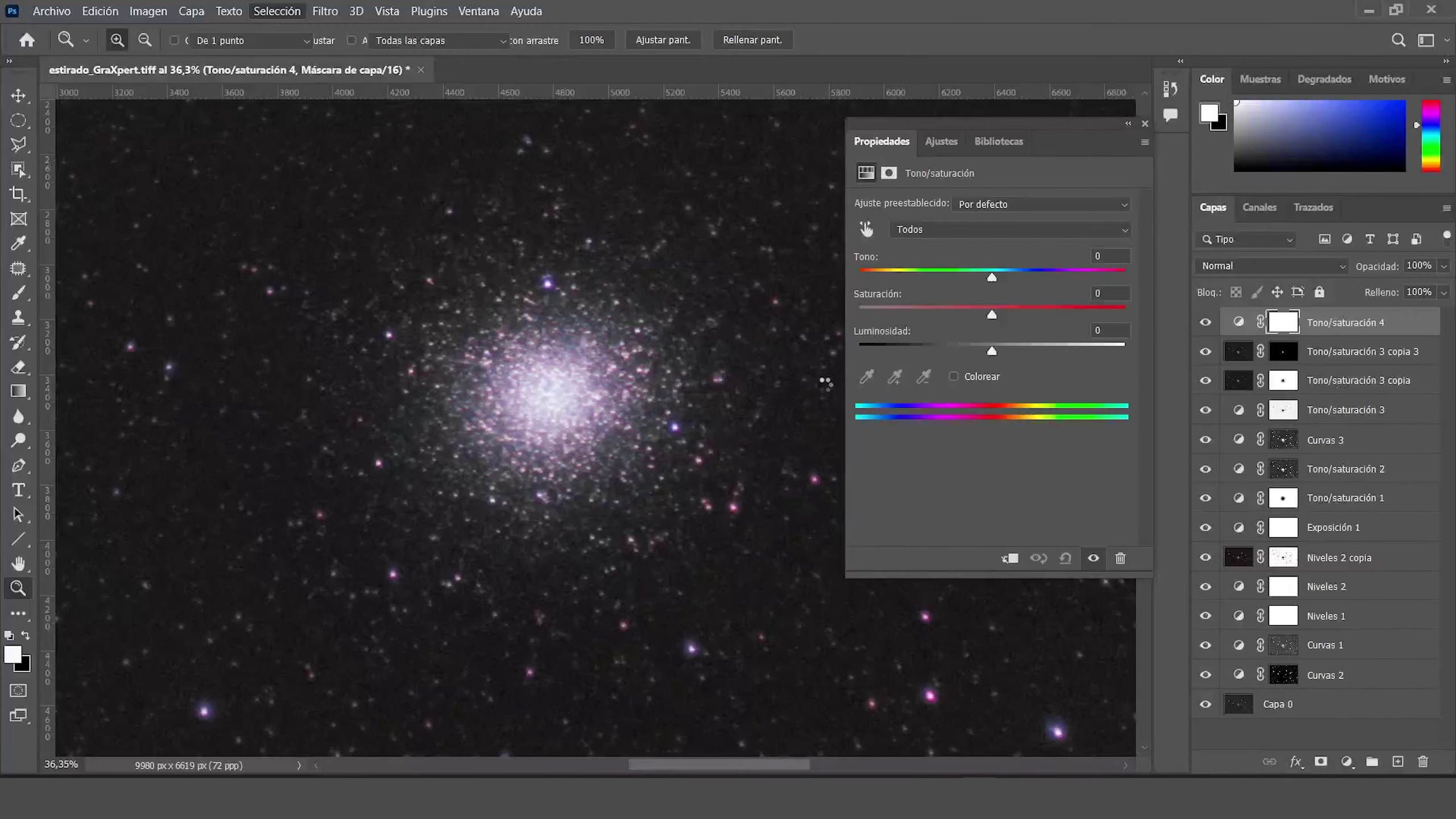
left_click(1007, 204)
left_click(932, 268)
left_click_drag(942, 266, 917, 267)
scroll(963, 240, "down", 20)
left_click(1136, 142)
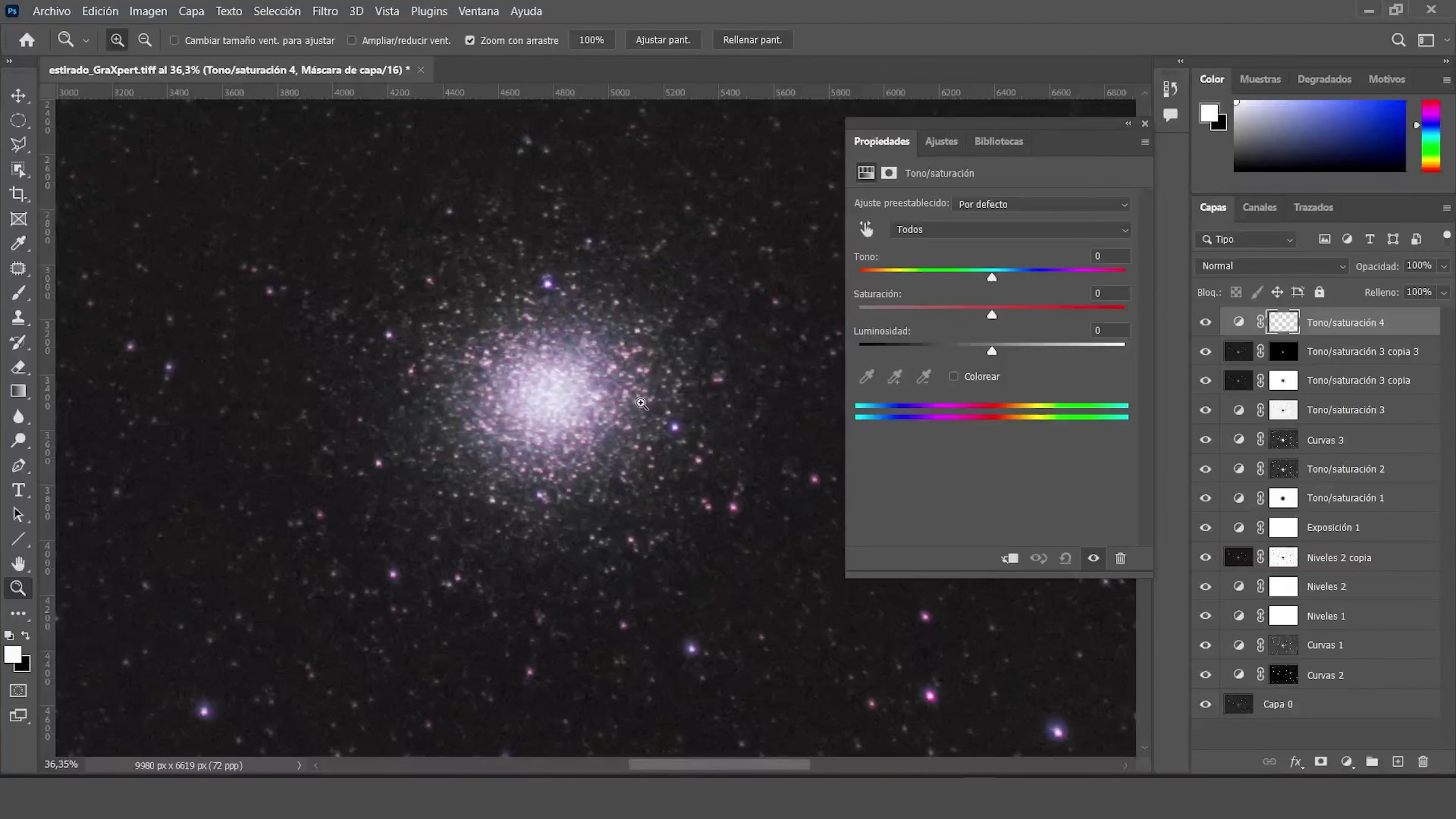
left_click_drag(551, 408, 566, 411)
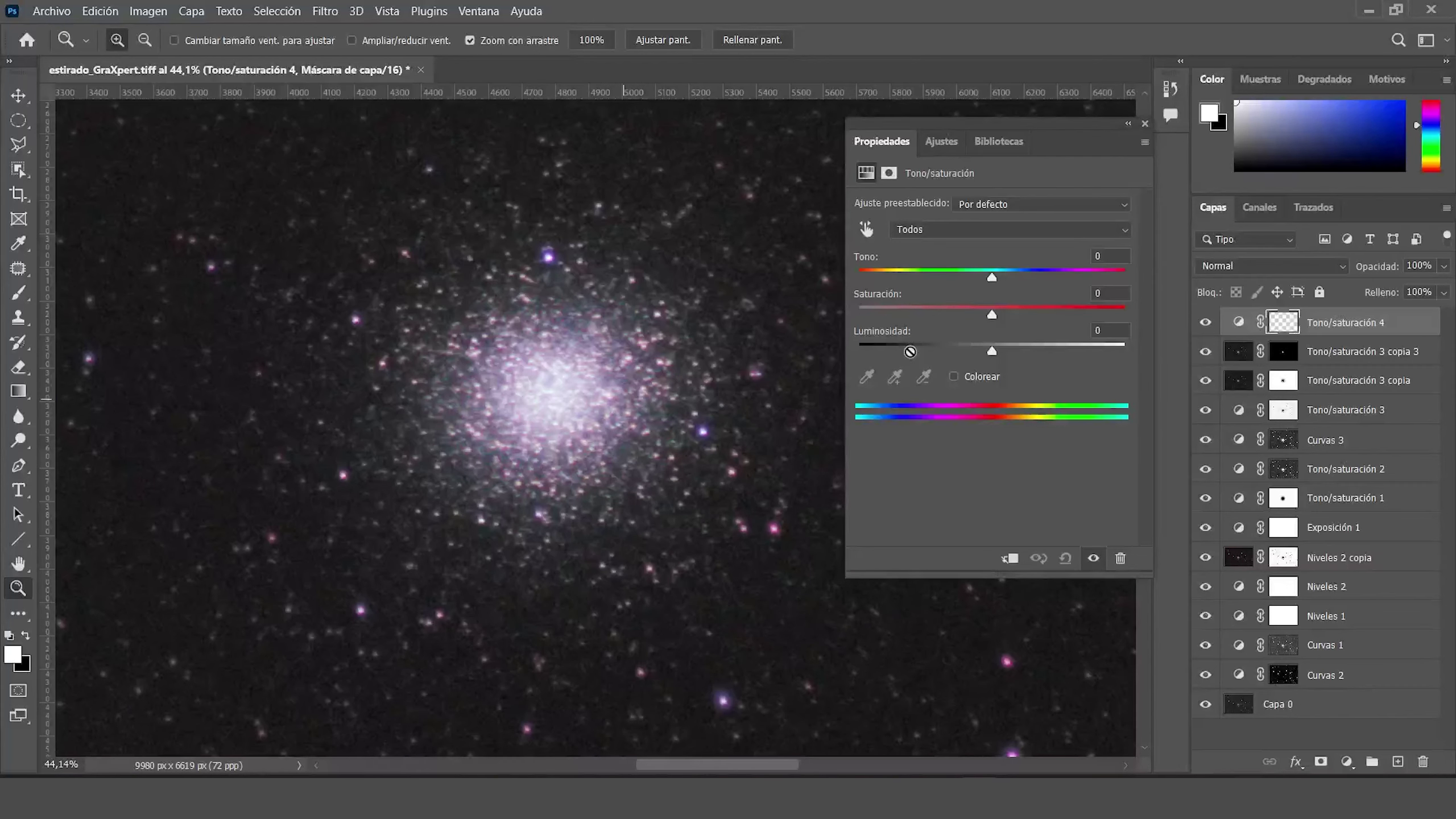
left_click_drag(992, 315, 1033, 316)
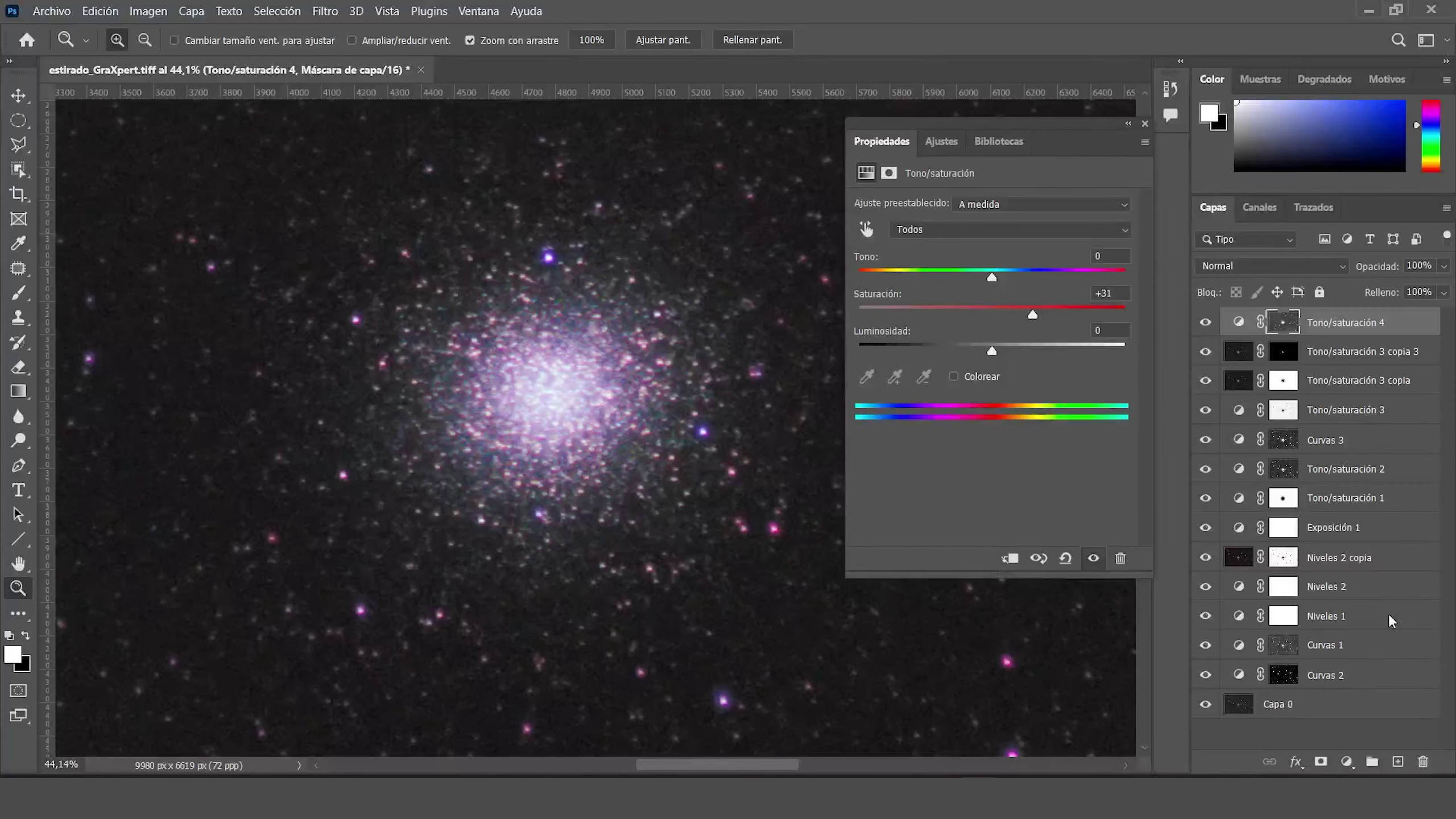
Add a Color Balance layer using the Tono/saturación 4 mask, midtones magenta/green -4, yellow/blue -2.
left_click(1341, 761)
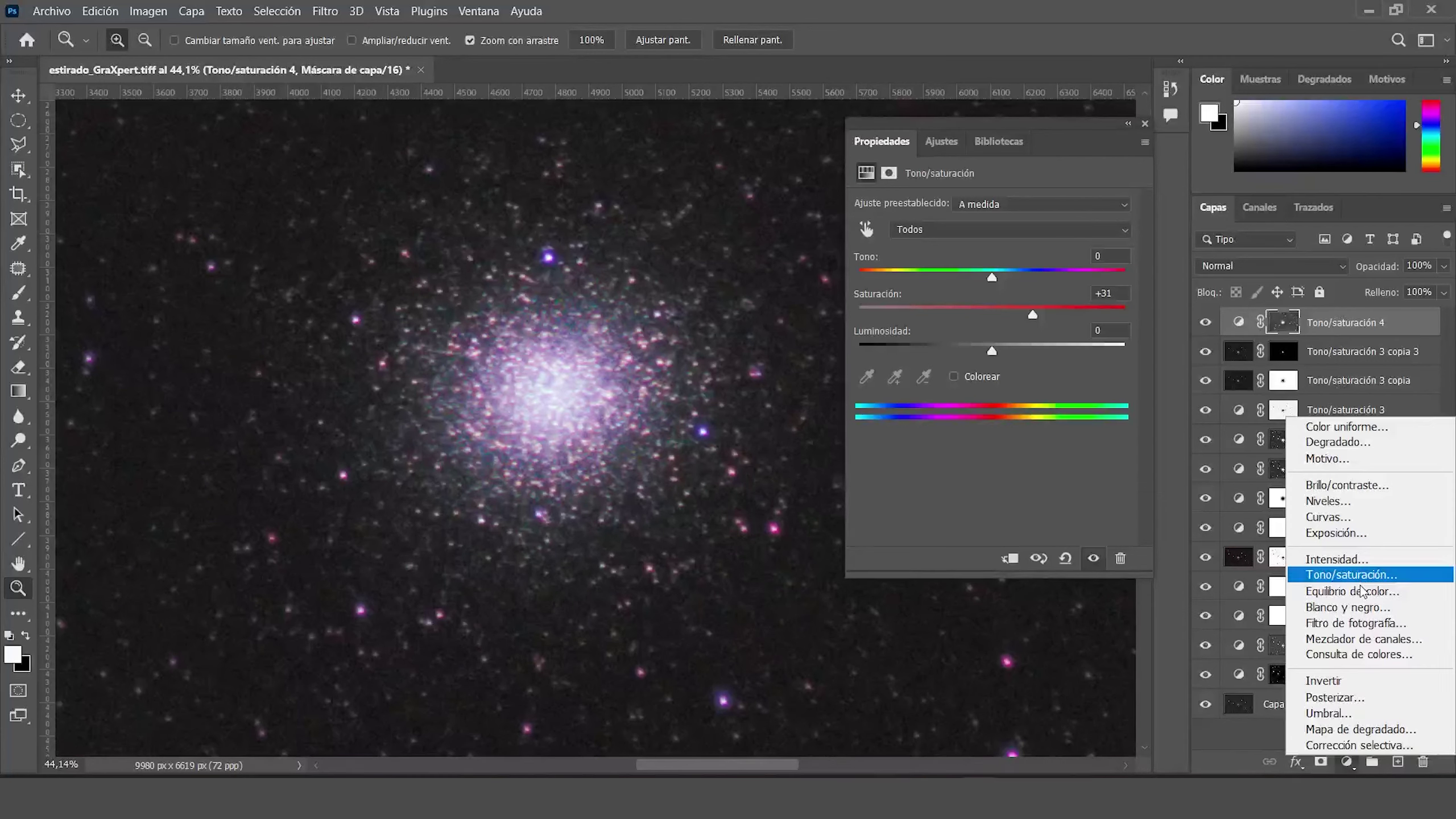
key("Return")
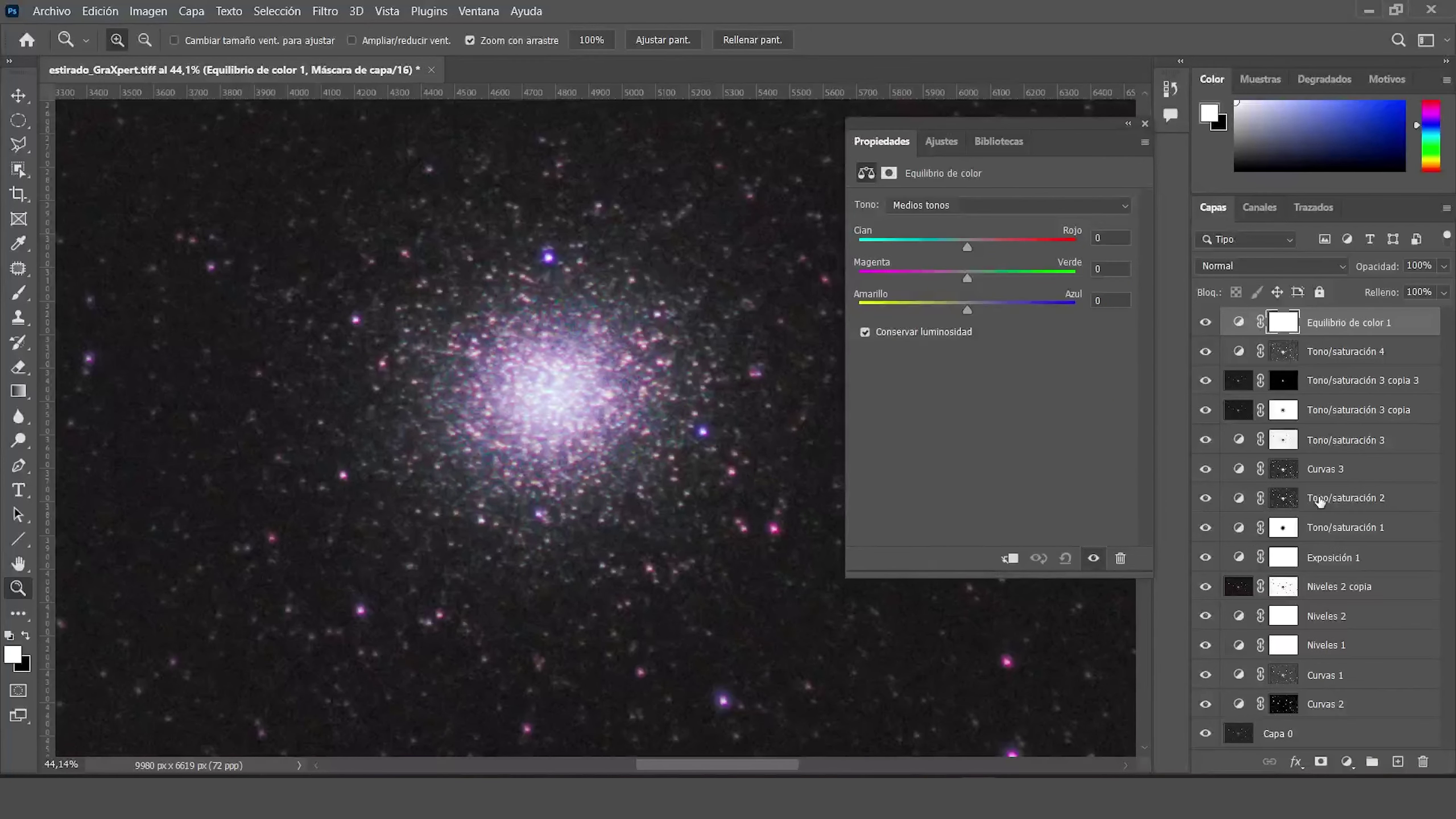
key("ctrl+2")
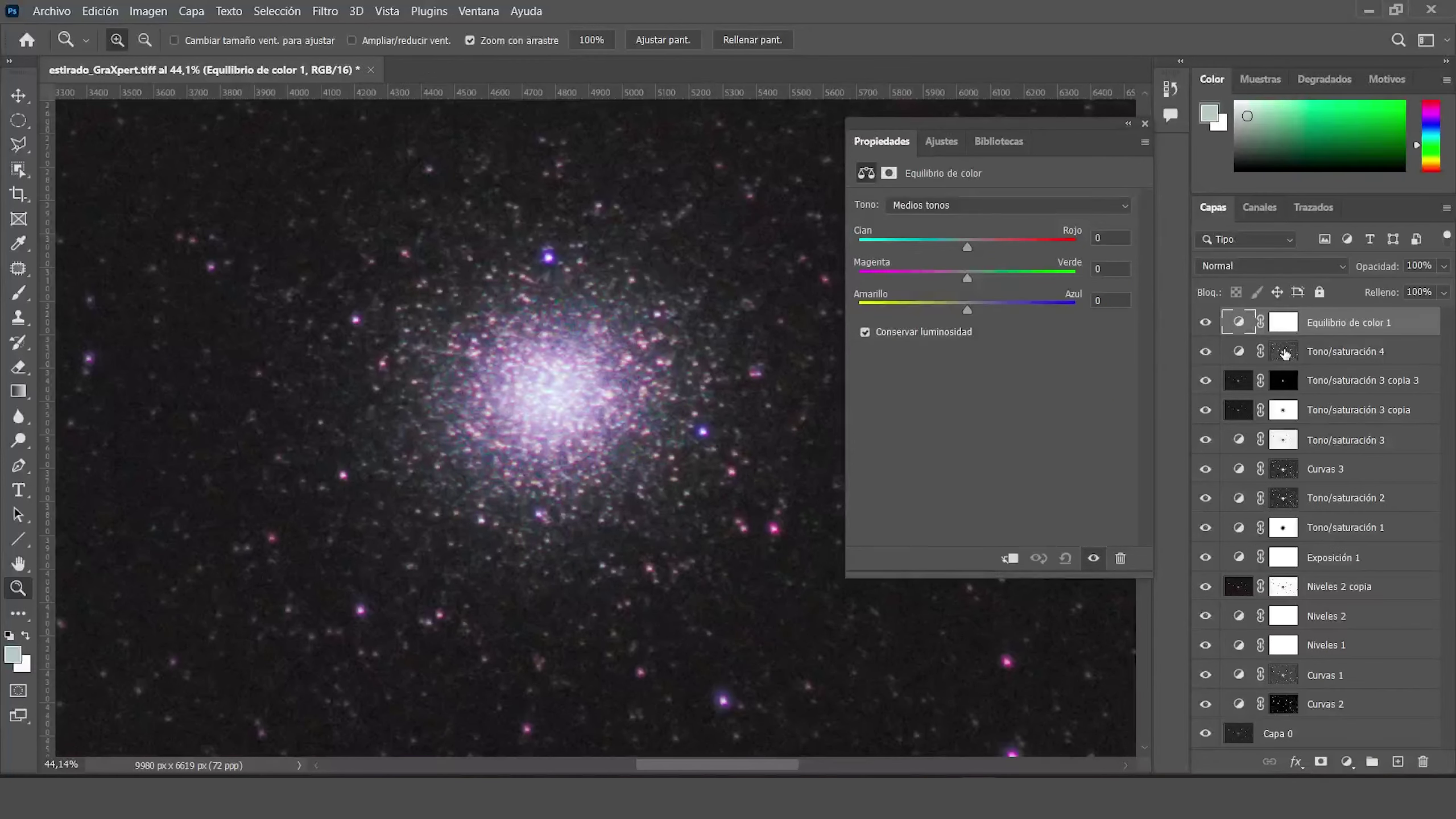
left_click(1285, 353)
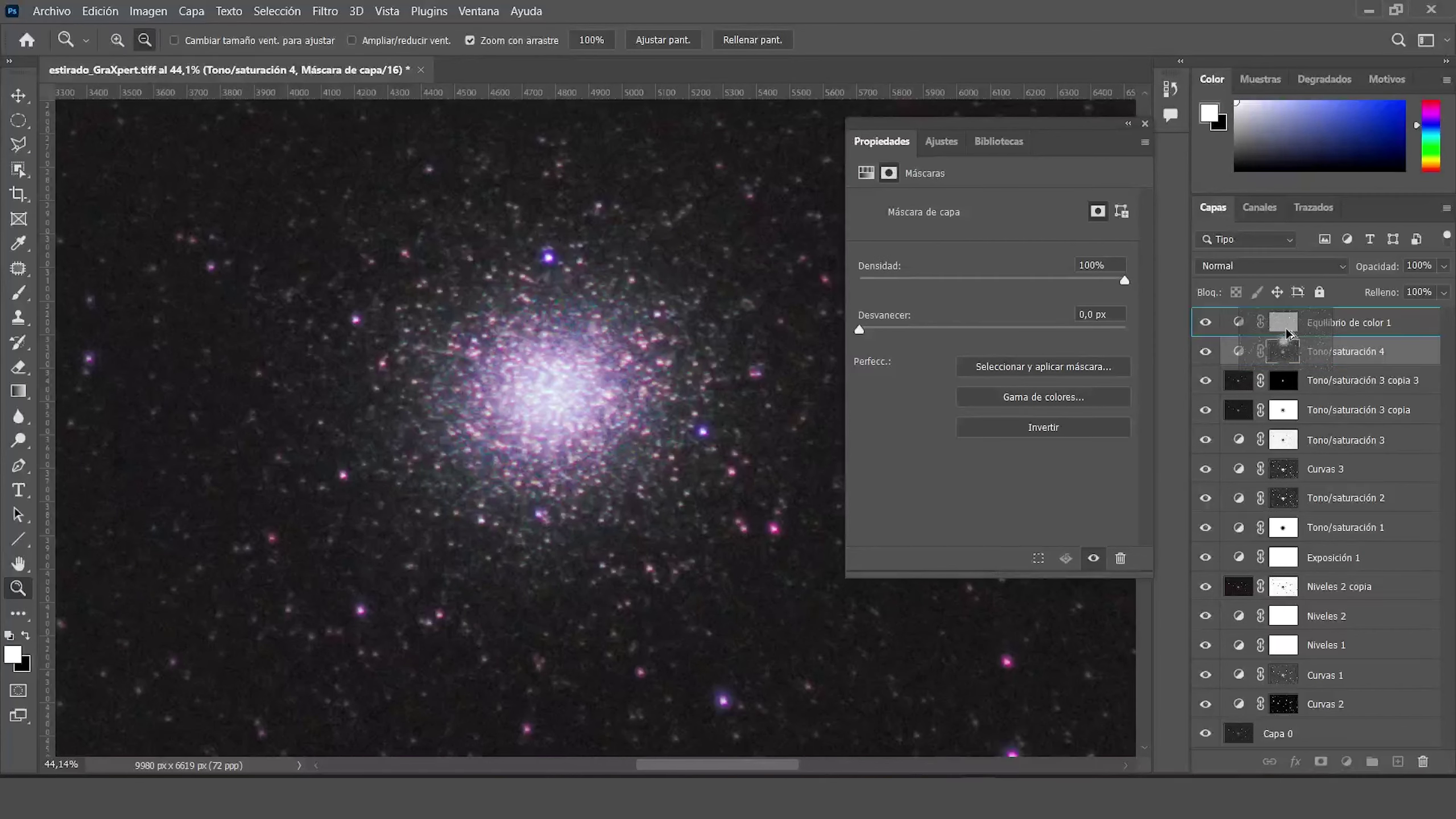
left_click_drag(1286, 332, 1285, 331)
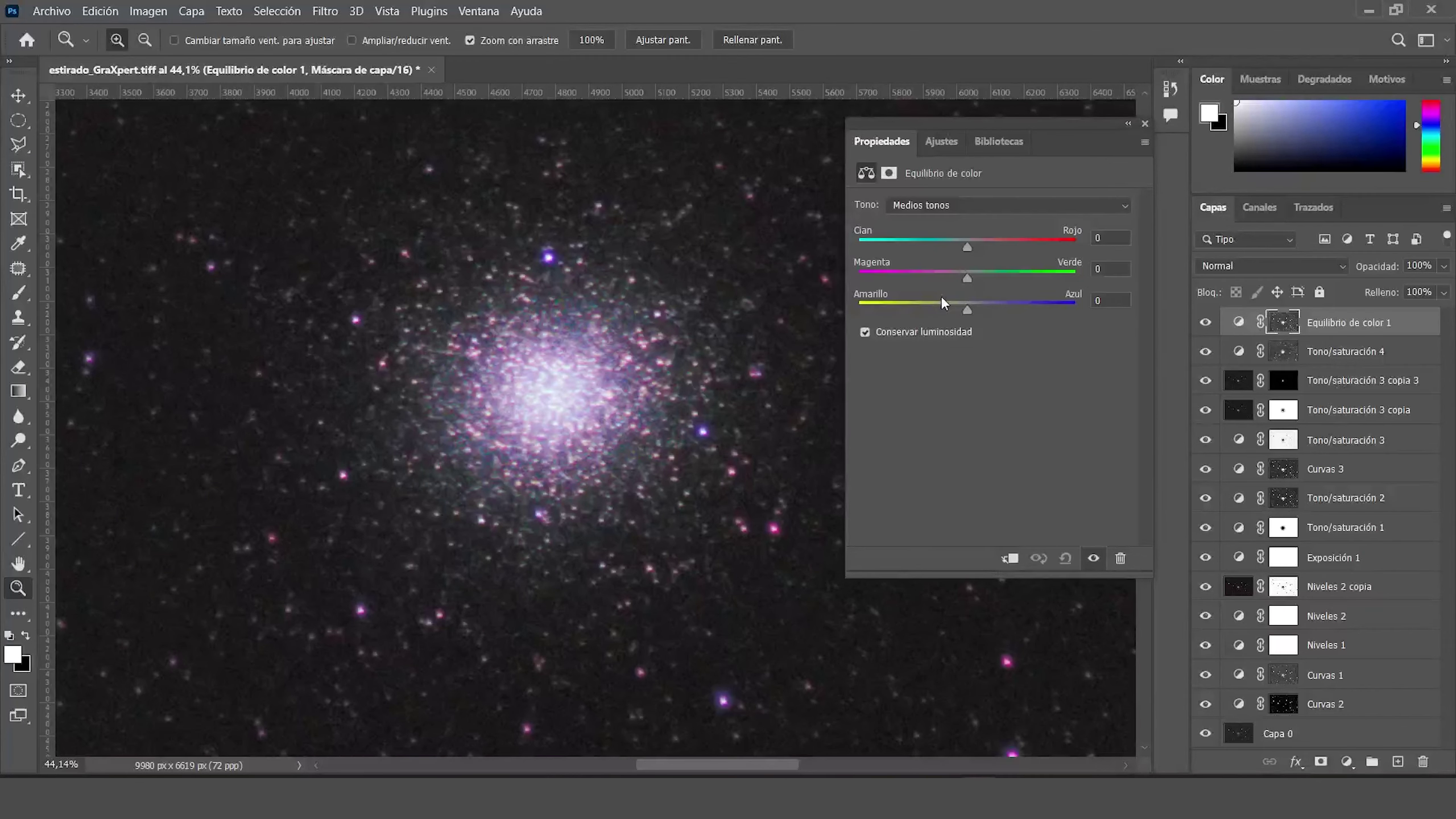
left_click_drag(967, 279, 967, 290)
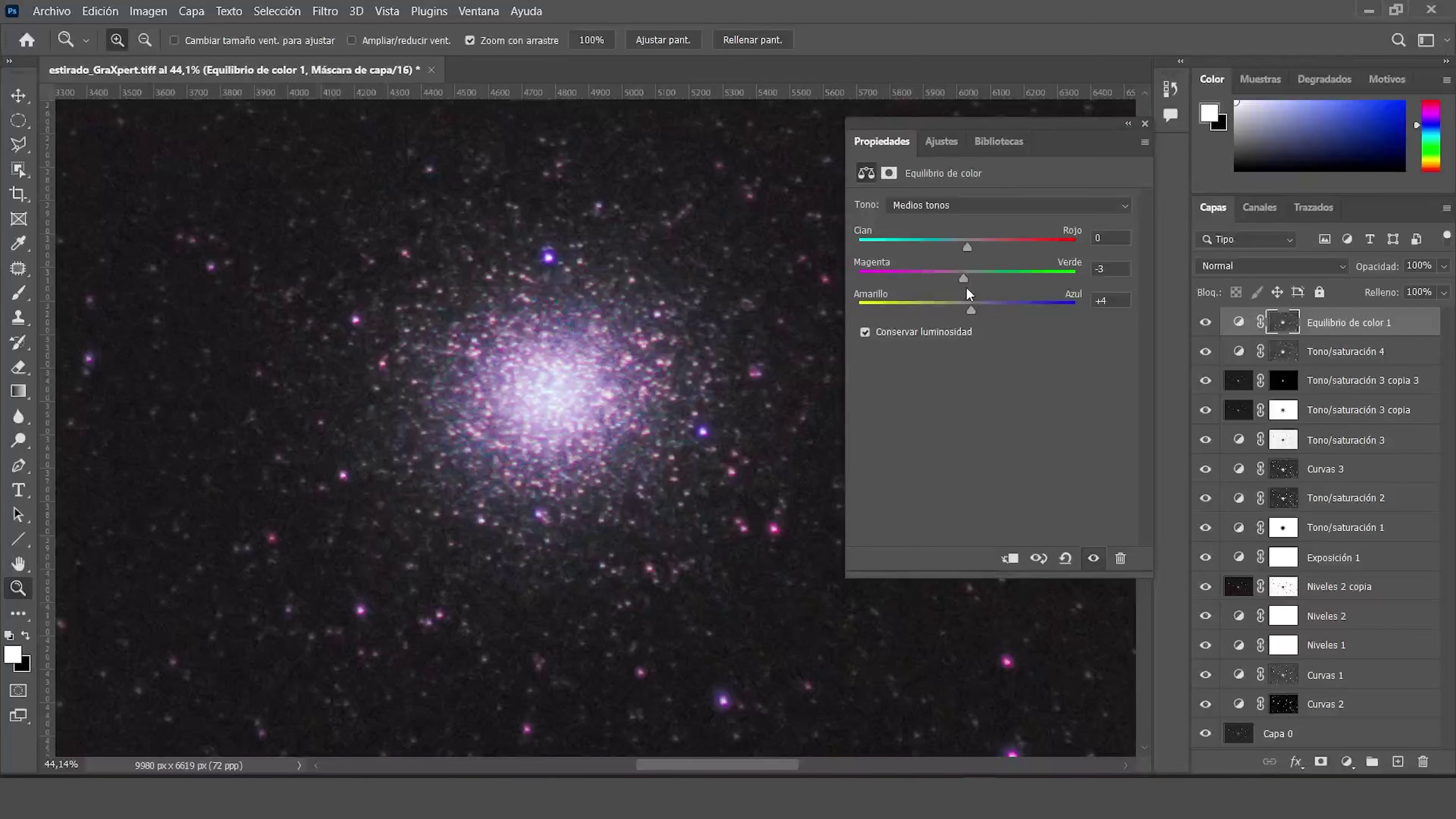
Add a new Curves adjustment layer above the Color Balance layer.
left_click(1145, 123)
scroll(596, 439, "down", 2)
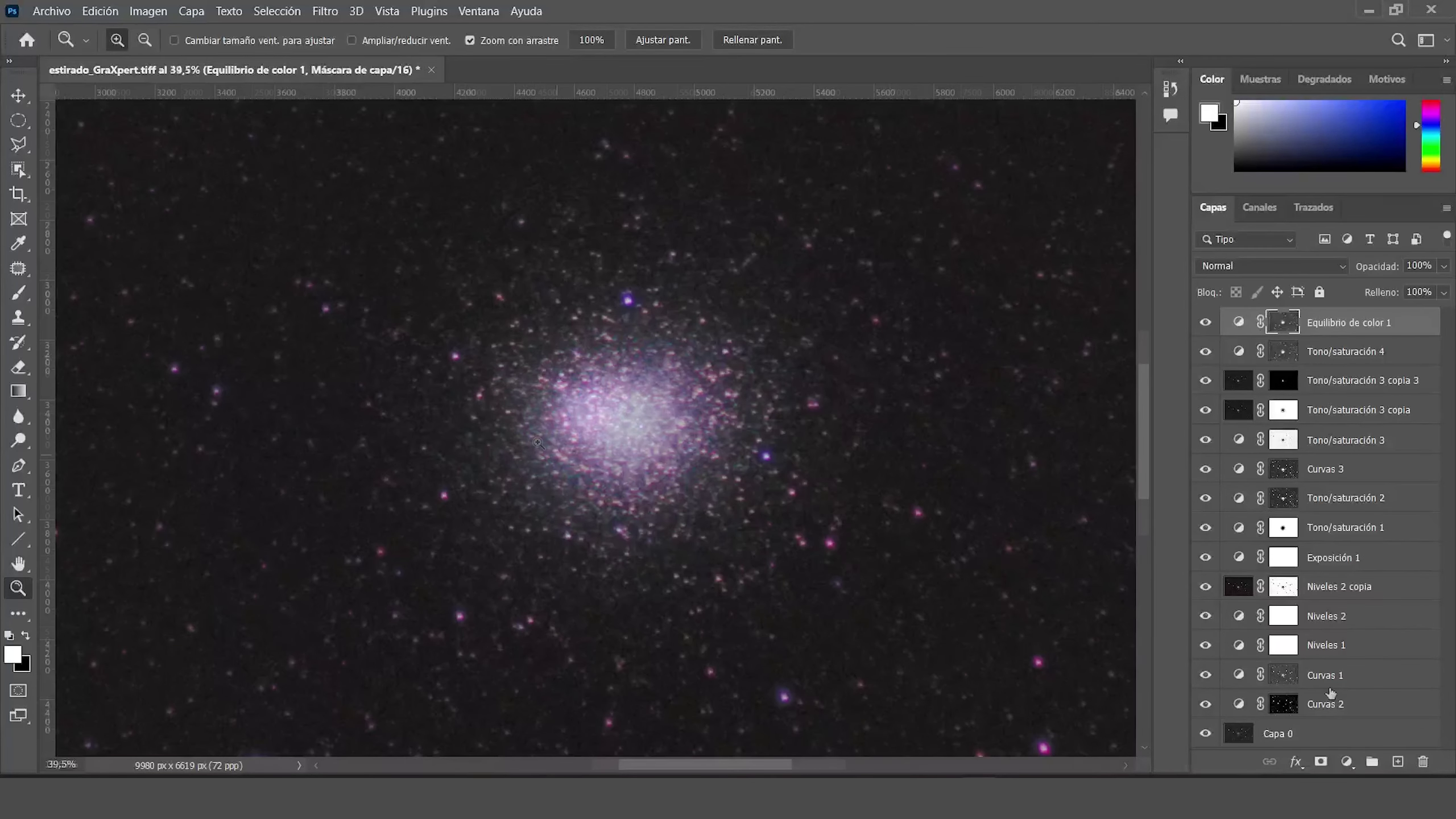
left_click(1346, 761)
left_click(1343, 518)
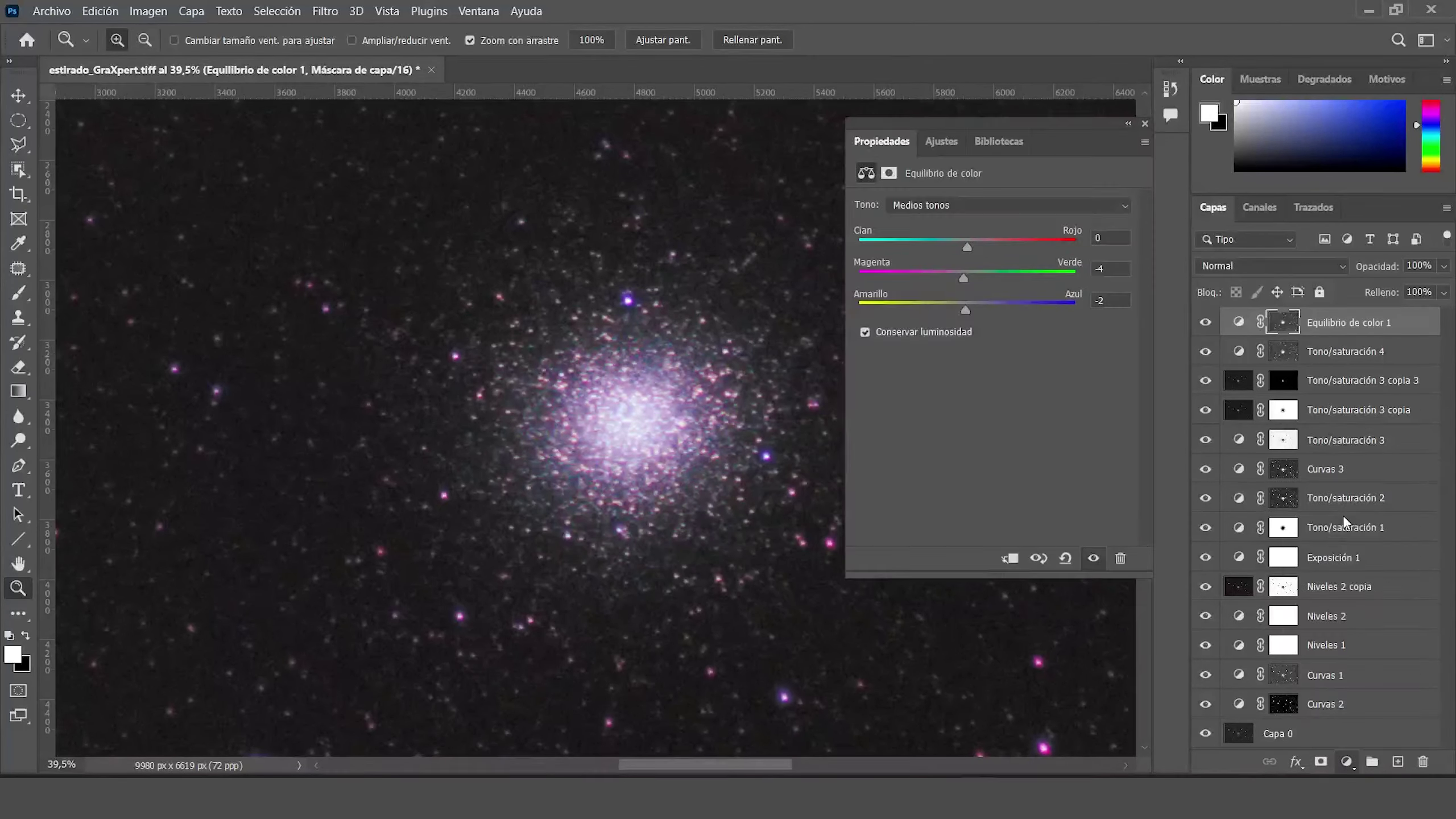
Copy the star mask onto Curvas 4 and lower the blue curve's upper point to 214/203.
left_click(1287, 356)
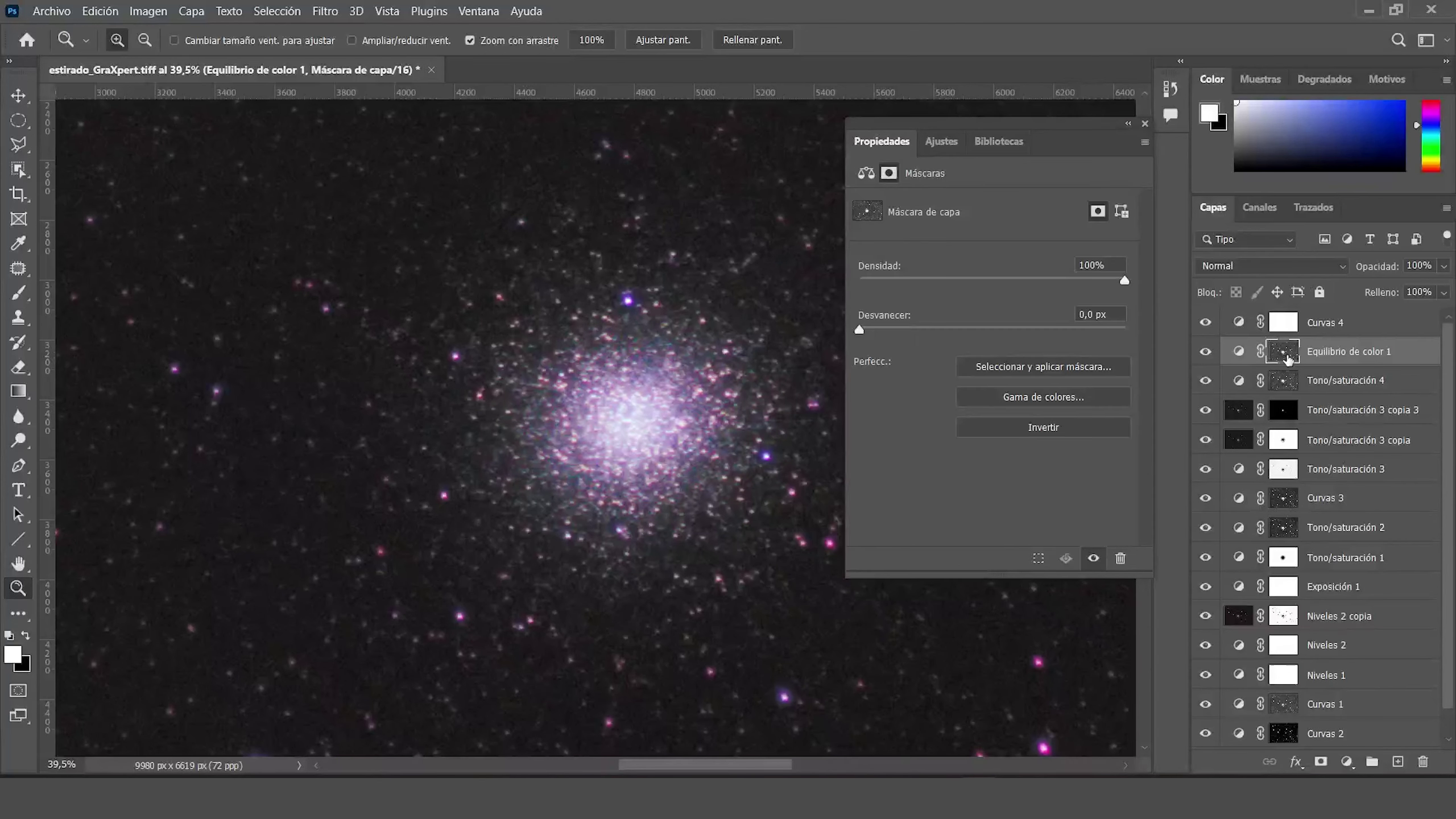
left_click_drag(1287, 358, 1283, 323)
left_click(939, 227)
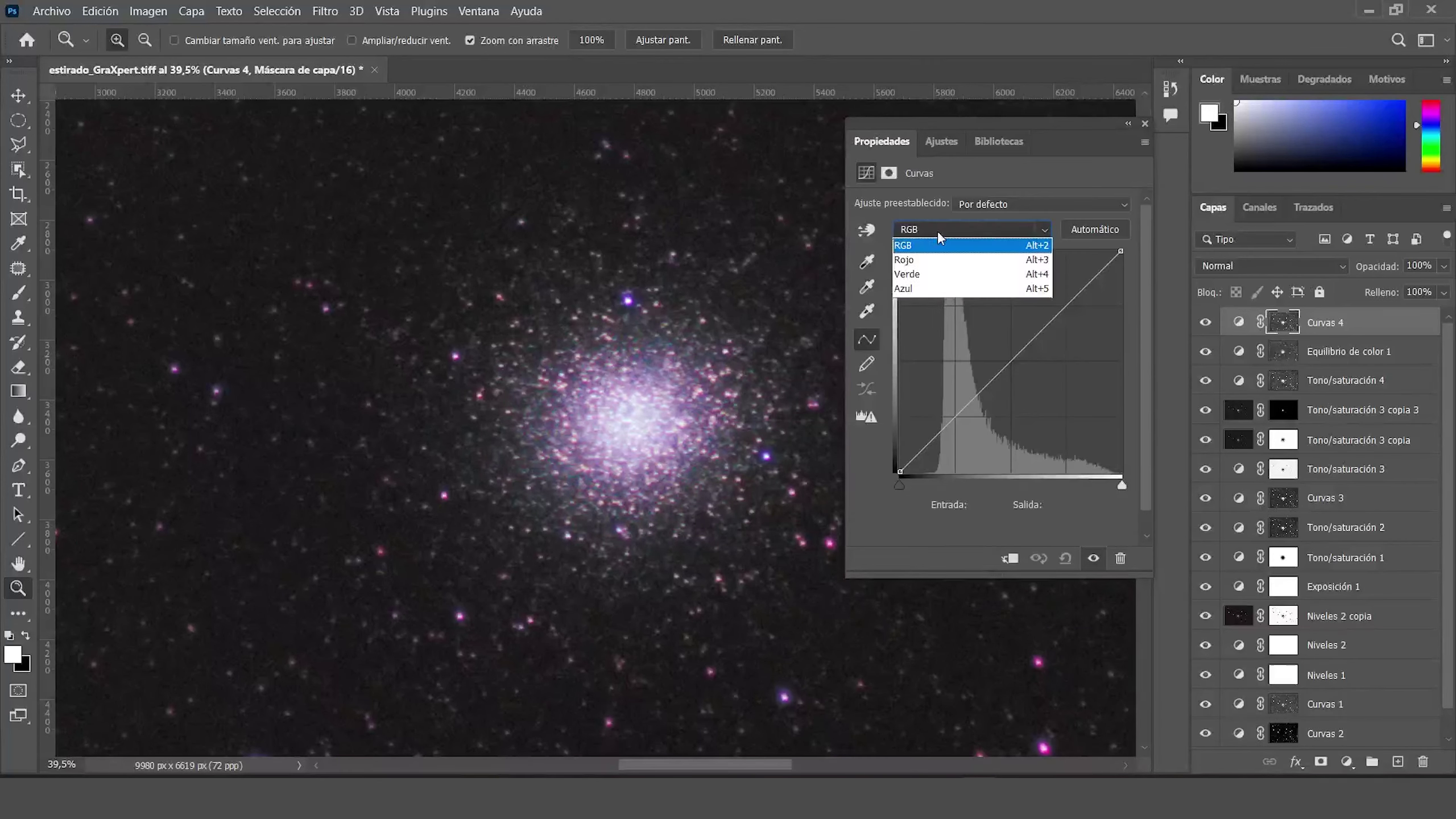
left_click(930, 286)
scroll(786, 428, "up", 3)
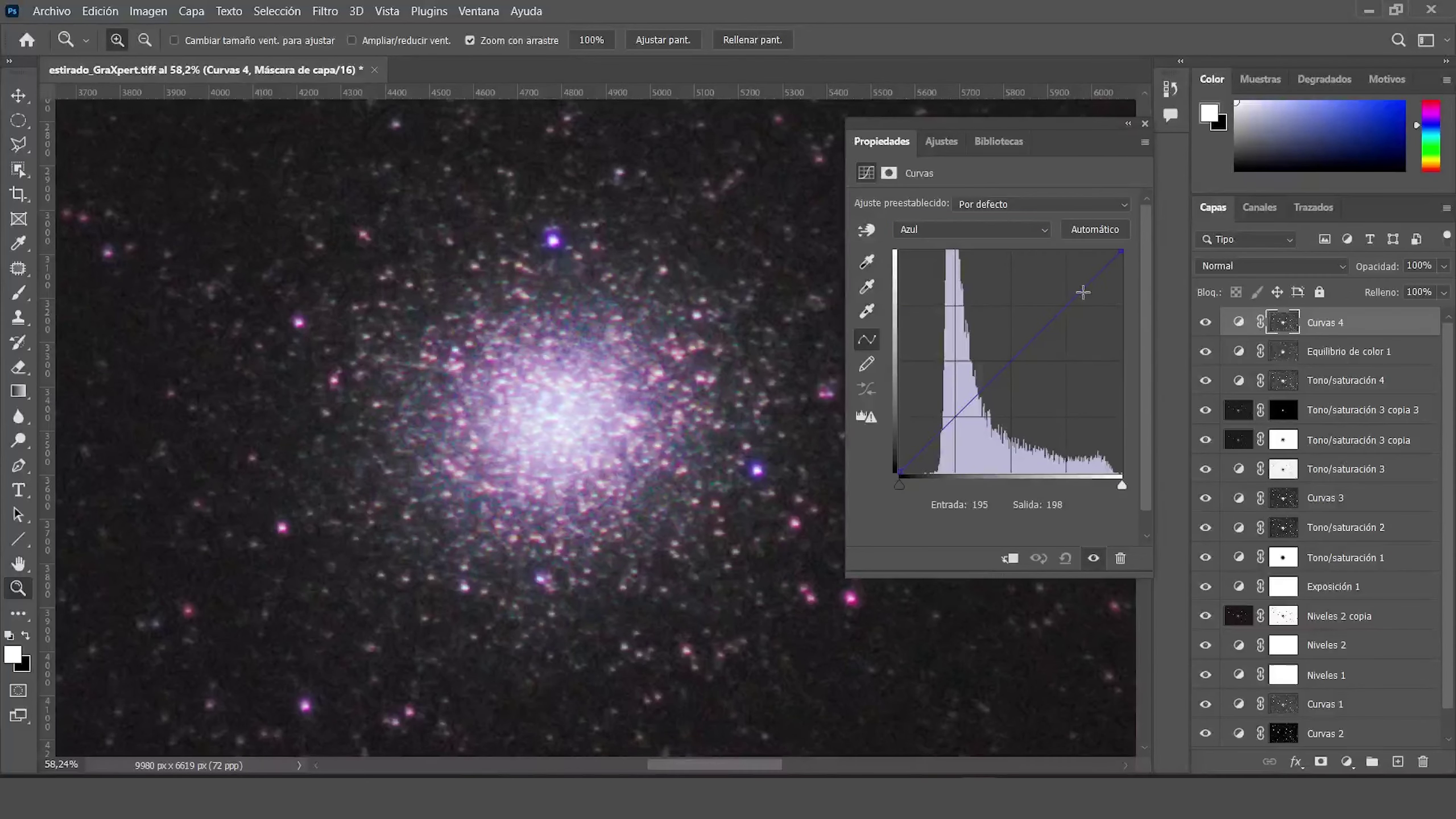
left_click_drag(1094, 278, 1090, 294)
left_click_drag(981, 394, 978, 399)
left_click_drag(1091, 294, 1086, 302)
Add a point to the green curve's shadows to lift green slightly.
key("alt+5")
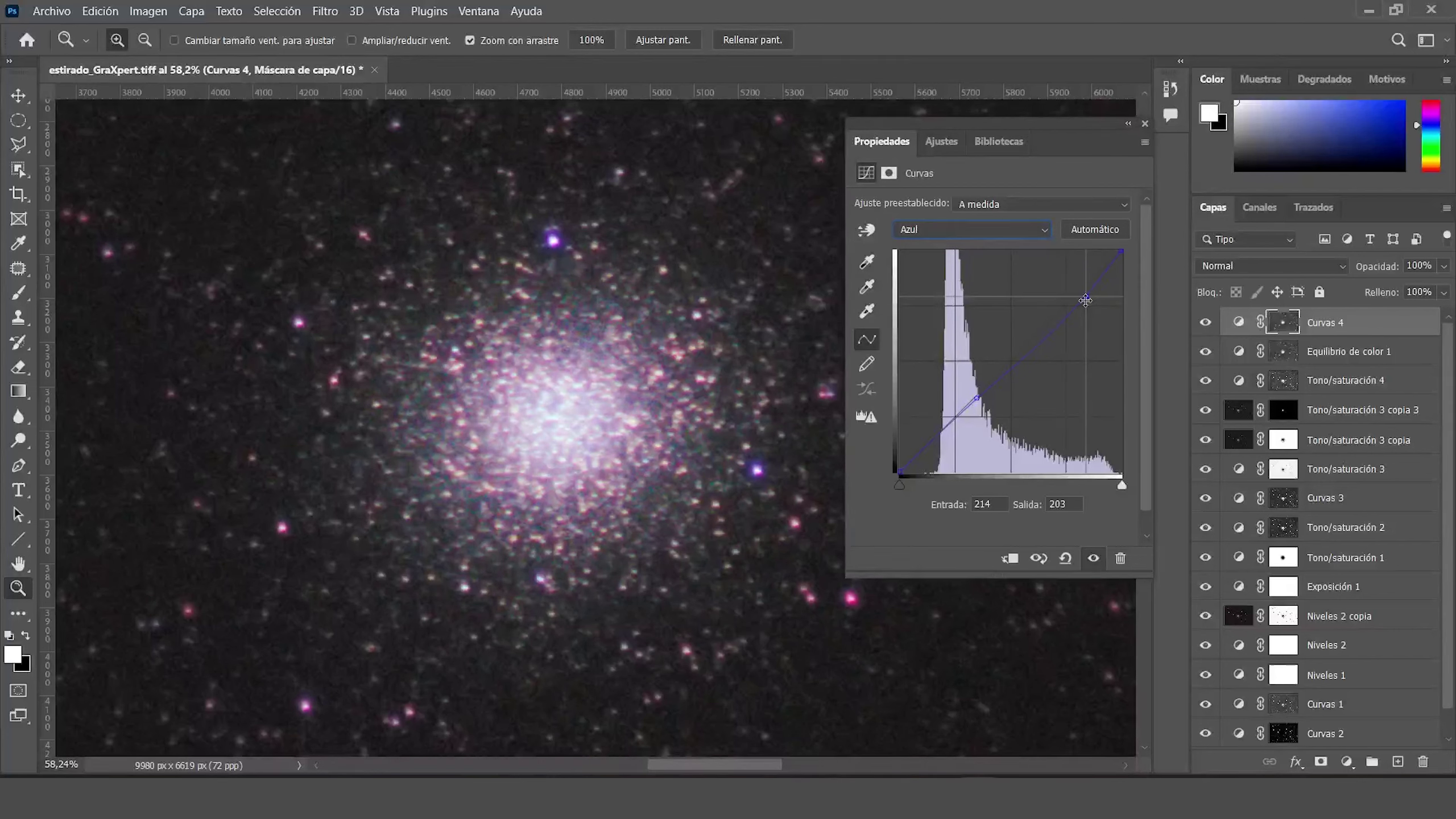
key("alt+4")
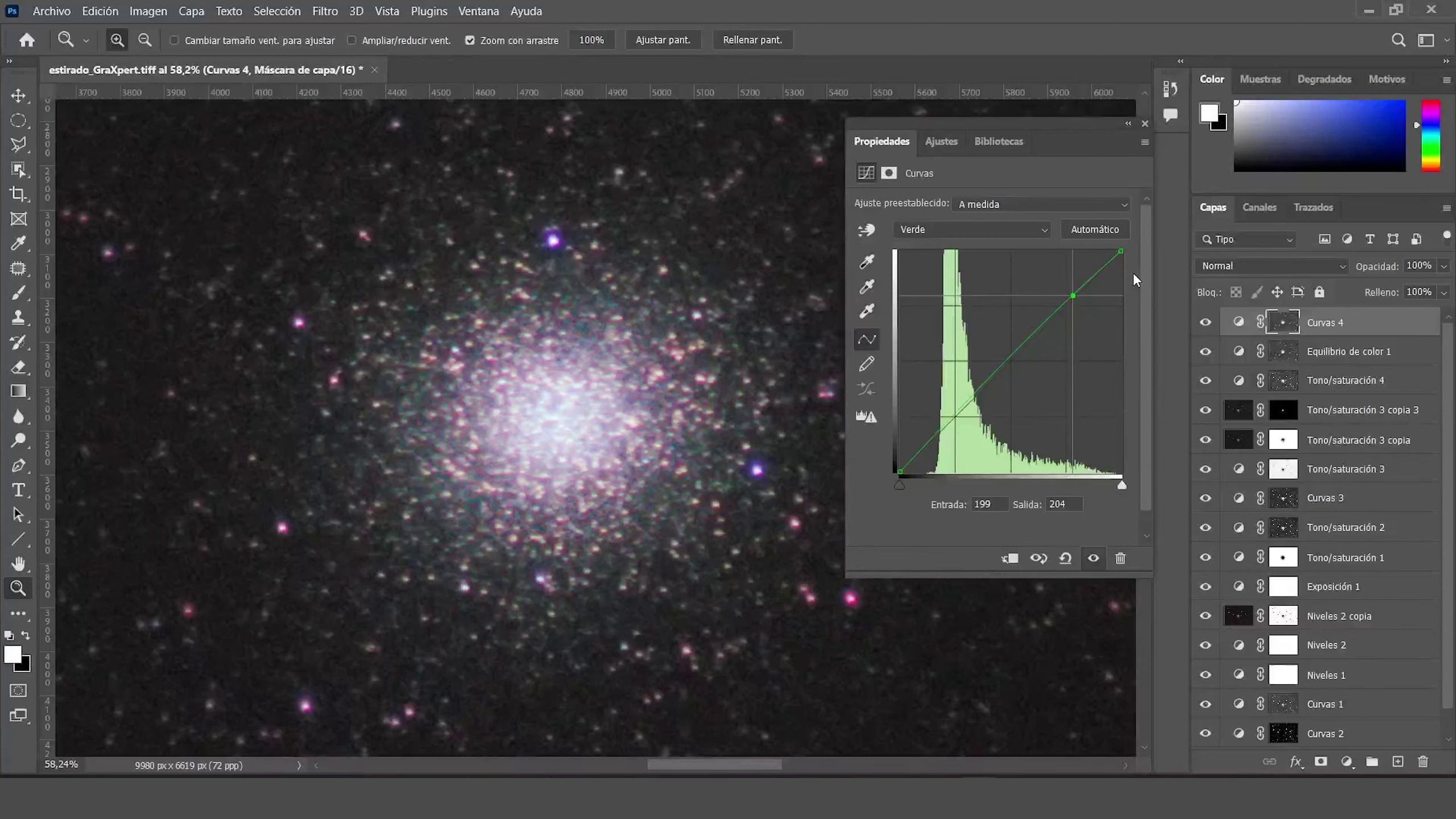
left_click(970, 400)
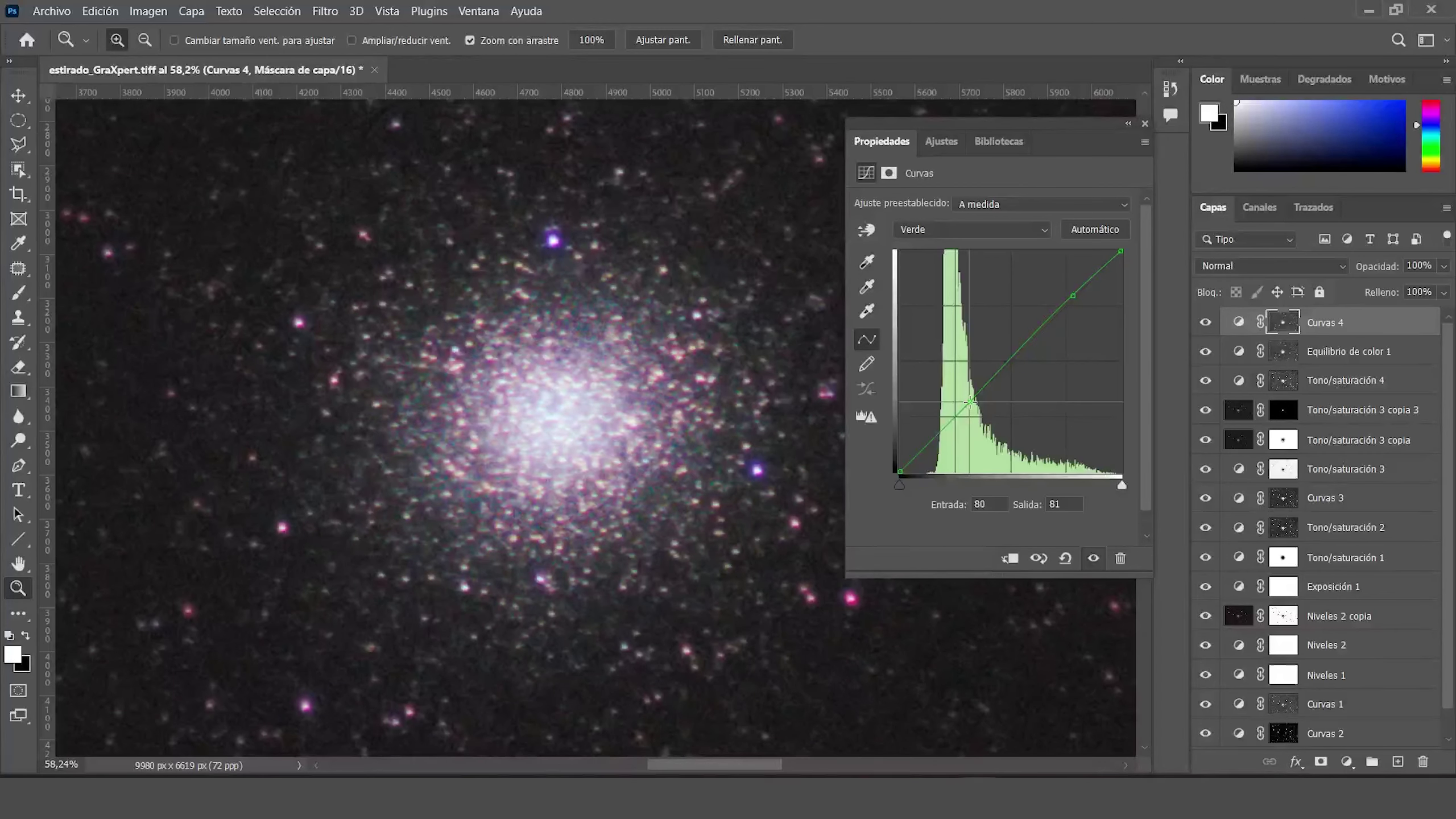
left_click(1145, 125)
left_click_drag(559, 407, 407, 202)
Duplicate all layers and merge the copies into one new layer.
left_click(286, 13)
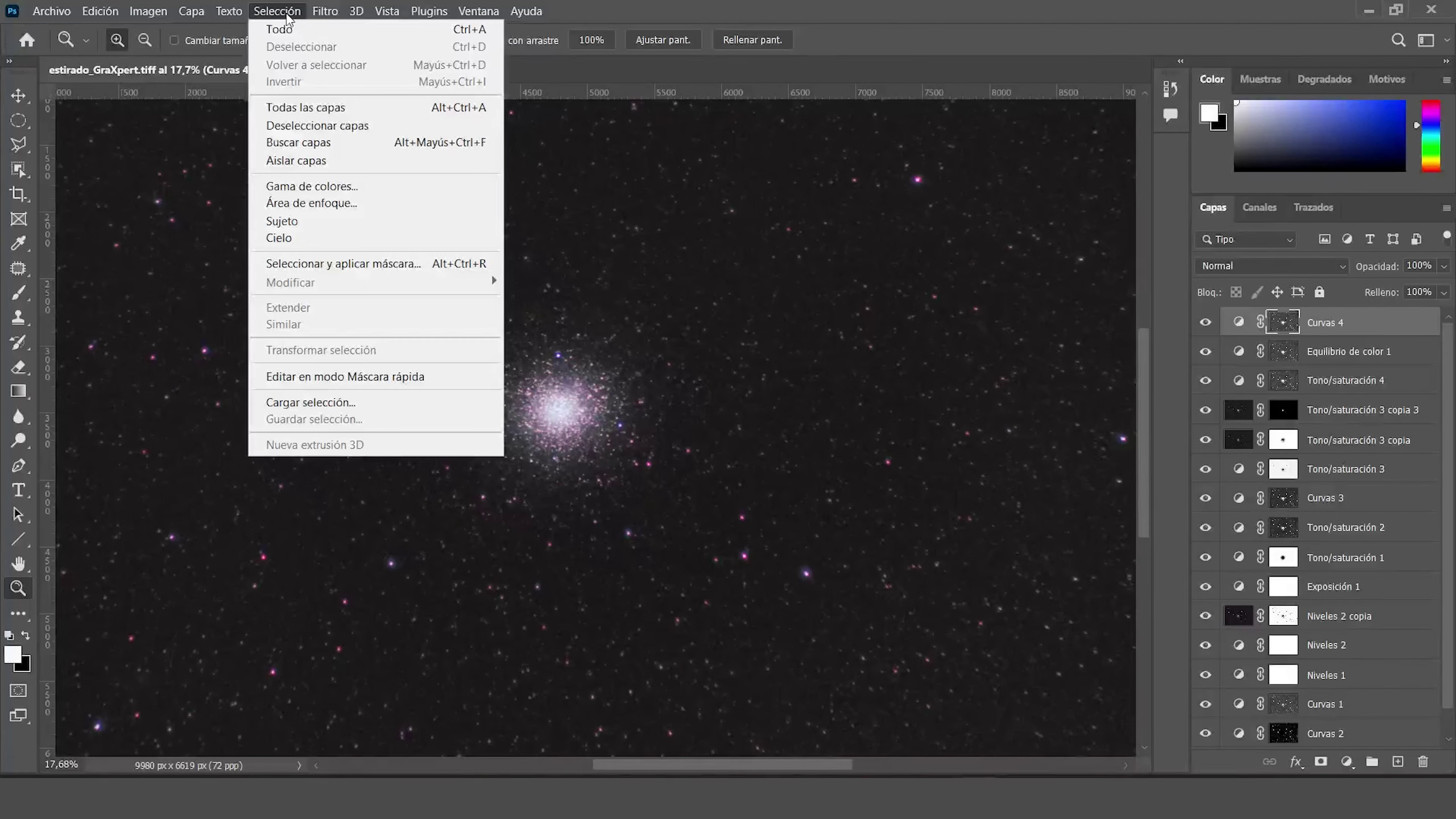
left_click(309, 126)
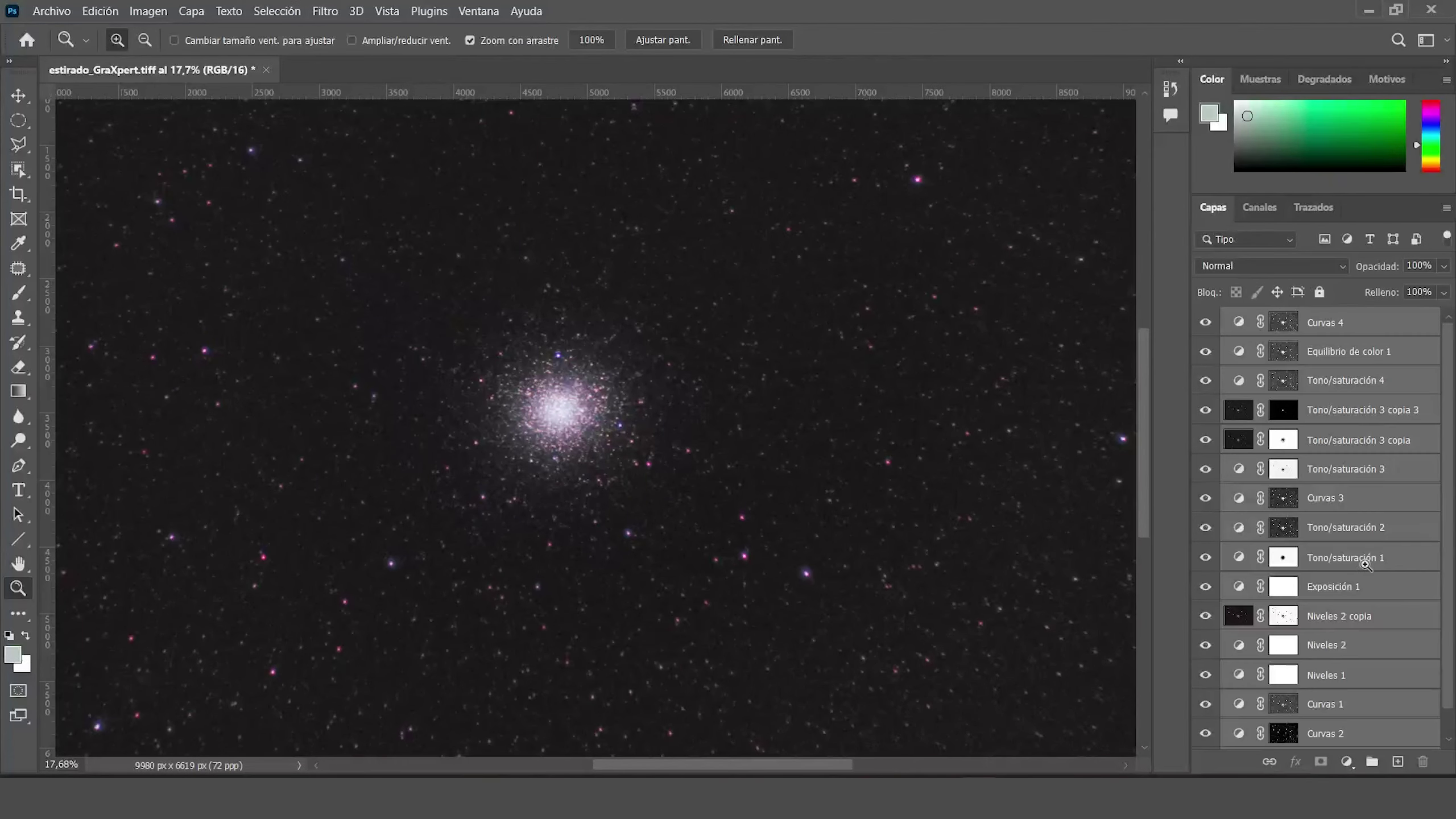
left_click_drag(1350, 738, 1397, 761)
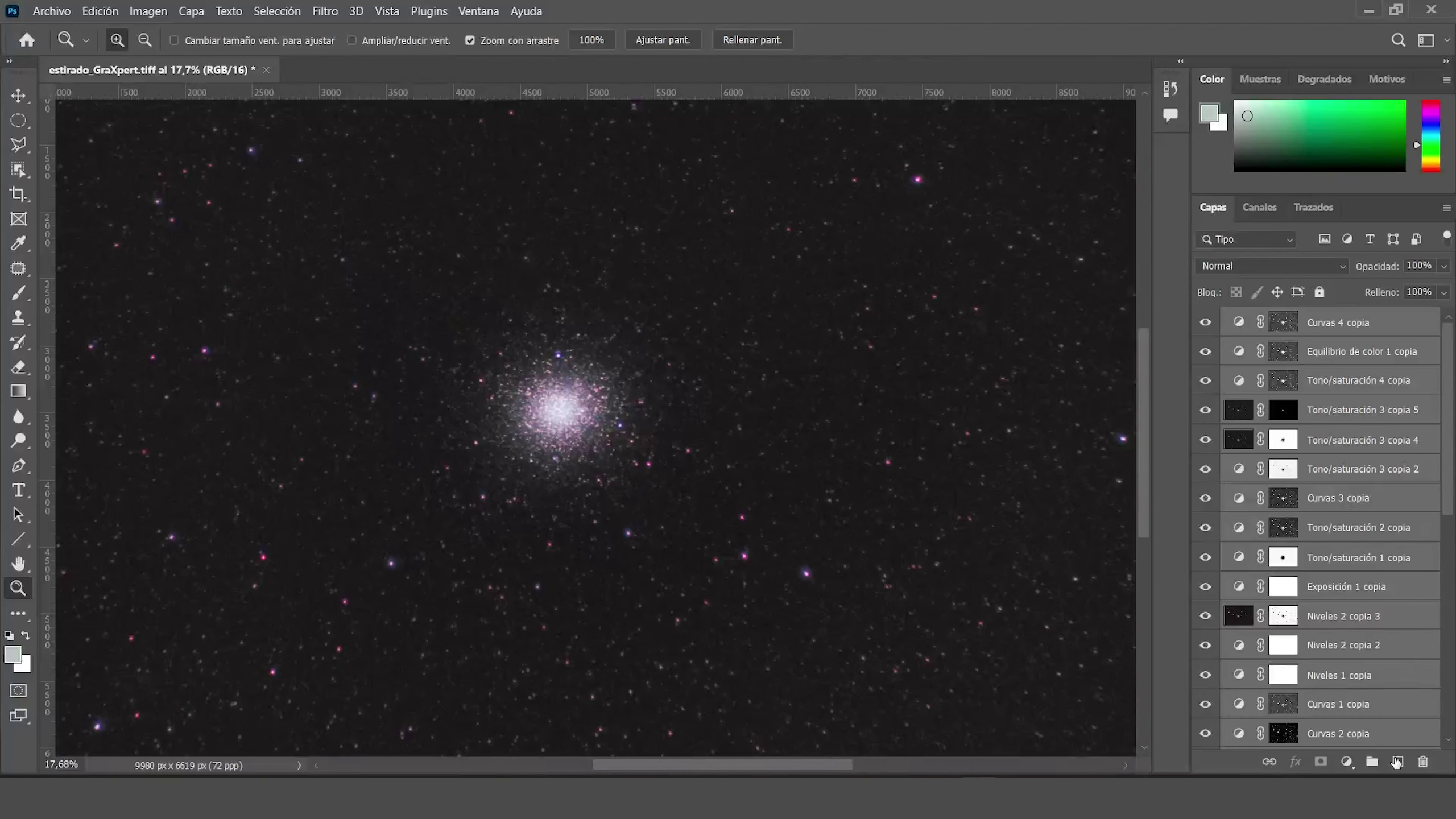
right_click(1210, 542)
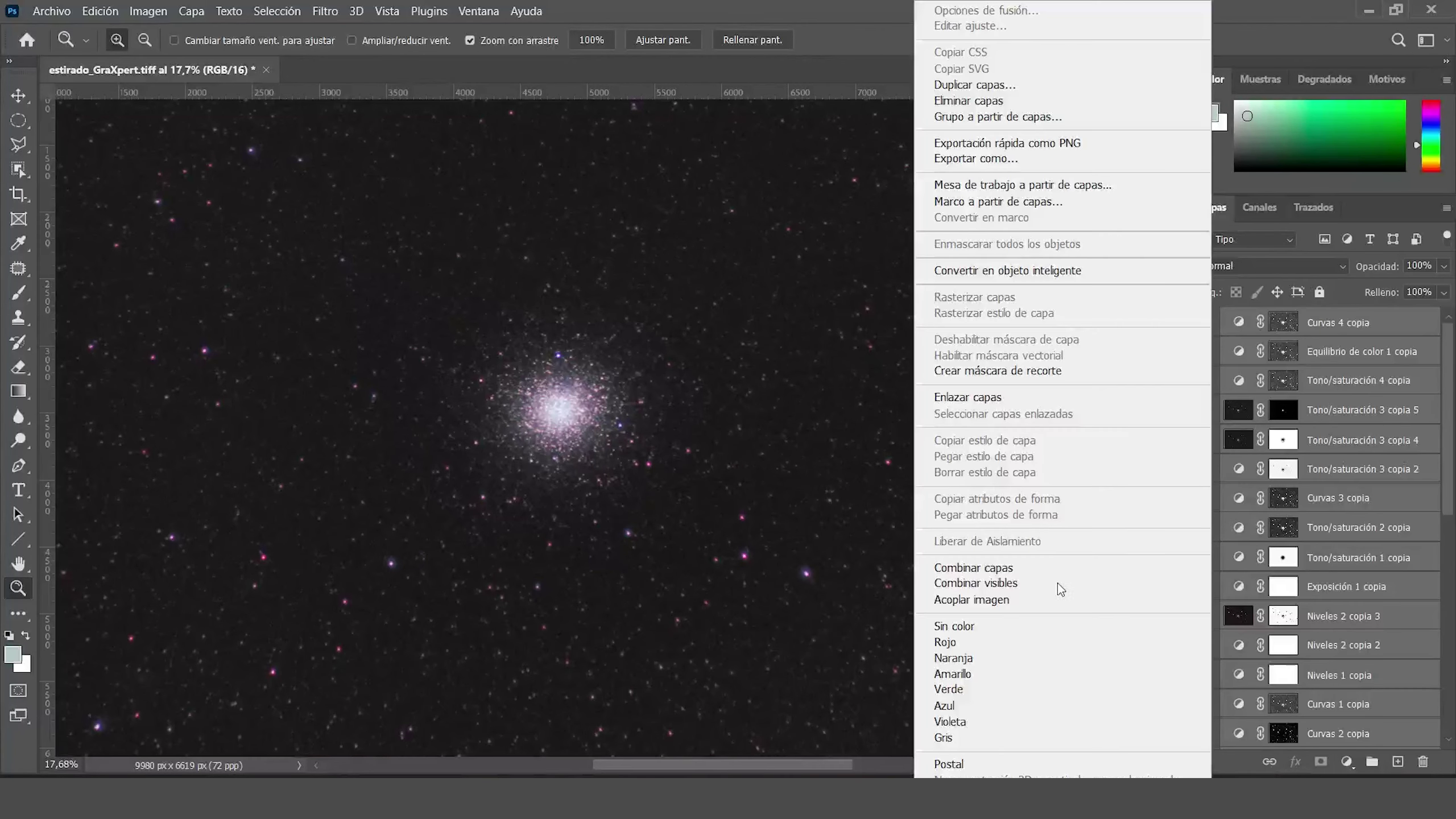
left_click(986, 567)
left_click_drag(542, 397, 592, 409)
In Camera Raw, set Borrar neblina to -48 and Negros to -18.
left_click(325, 11)
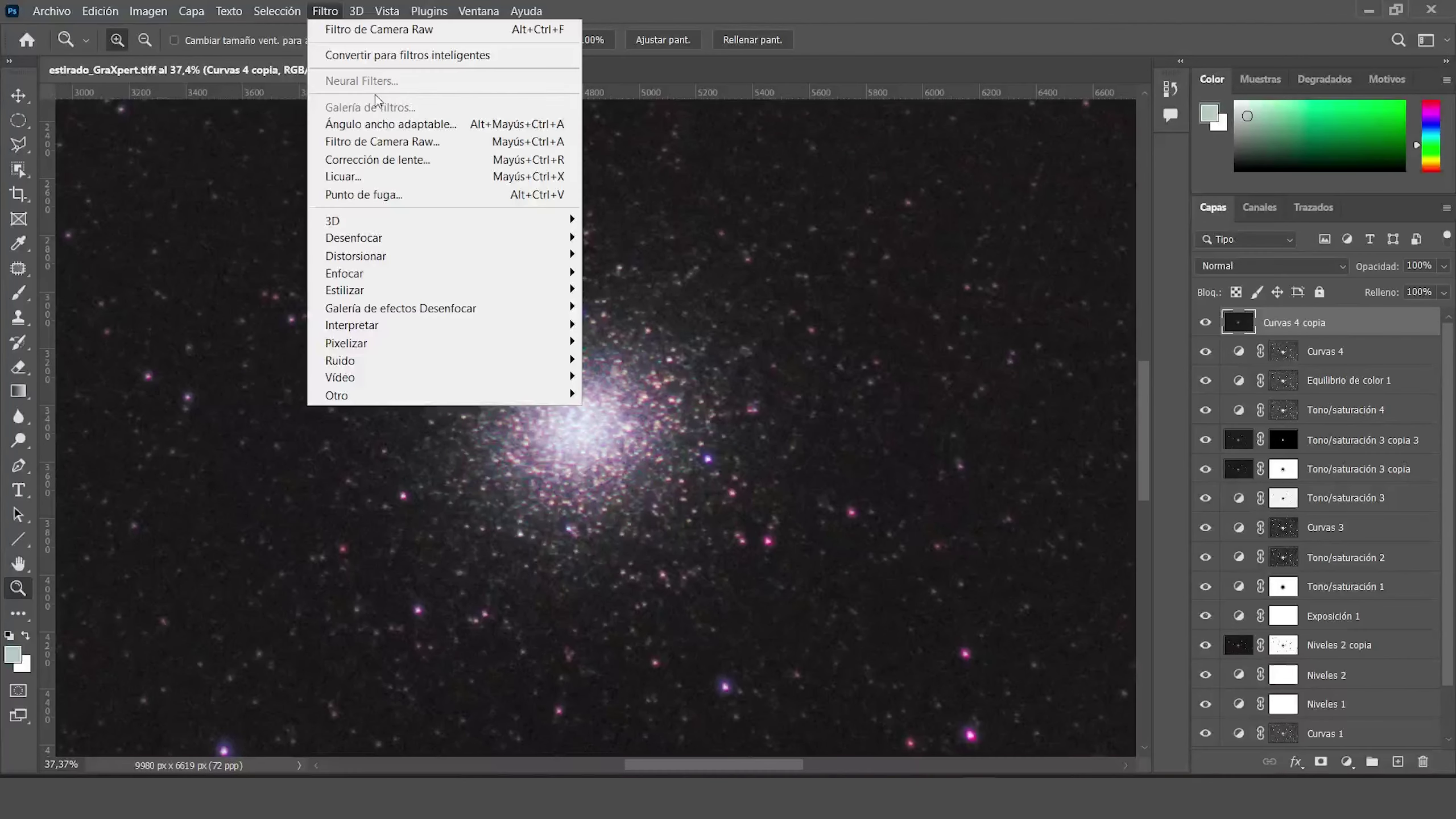
left_click(388, 148)
right_click(467, 512)
key("Escape")
left_click_drag(608, 417, 627, 360)
scroll(1124, 530, "down", 6)
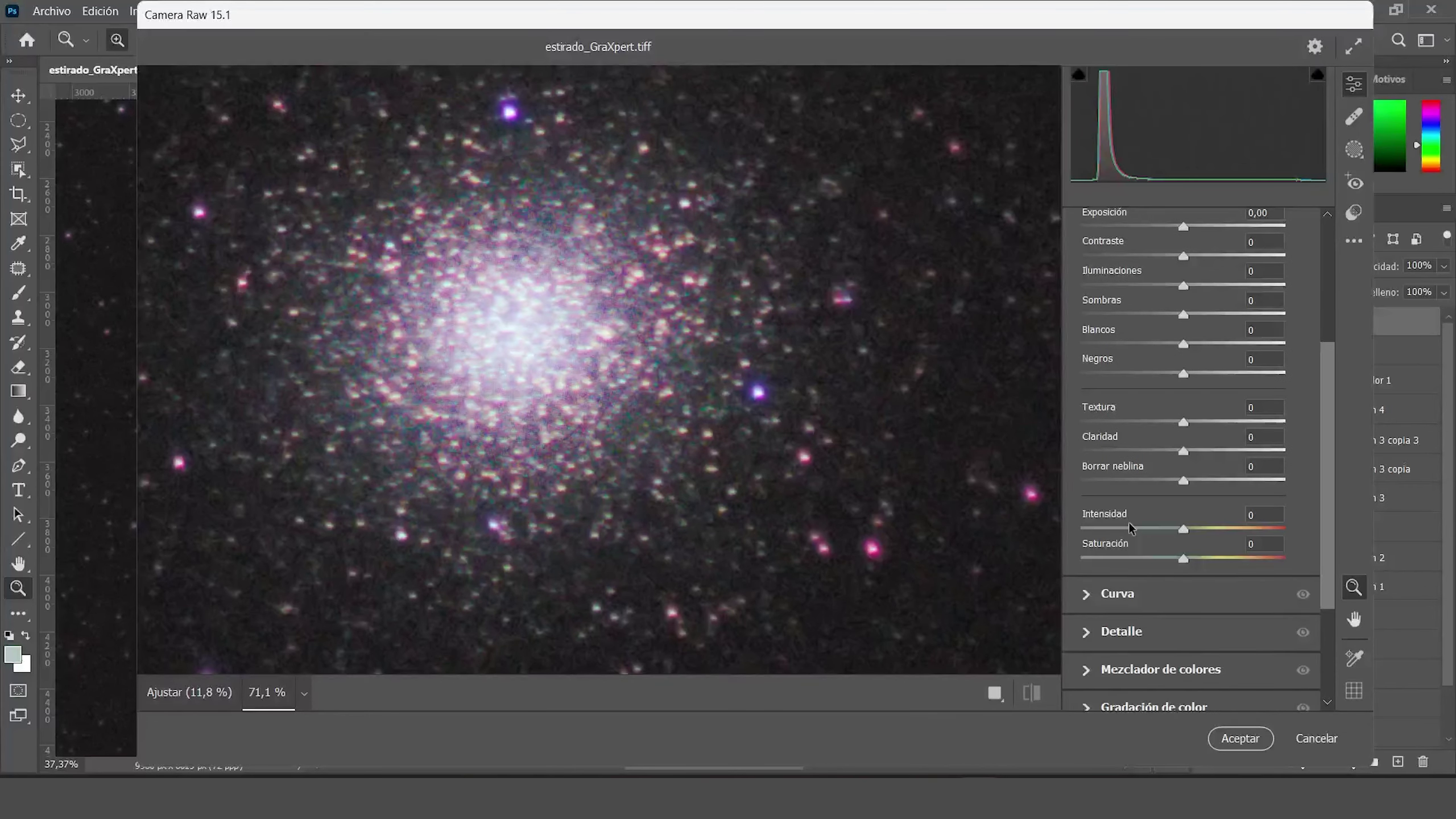
mouse_move(1183, 363)
left_mouse_down()
mouse_move(1135, 366)
mouse_move(1157, 370)
left_mouse_up()
key("ctrl+minus")
key("ctrl+minus")
left_click_drag(1182, 265, 1151, 267)
left_click_drag(1158, 367, 1131, 367)
left_click_drag(1125, 264, 1167, 275)
left_click_drag(1132, 367, 1136, 374)
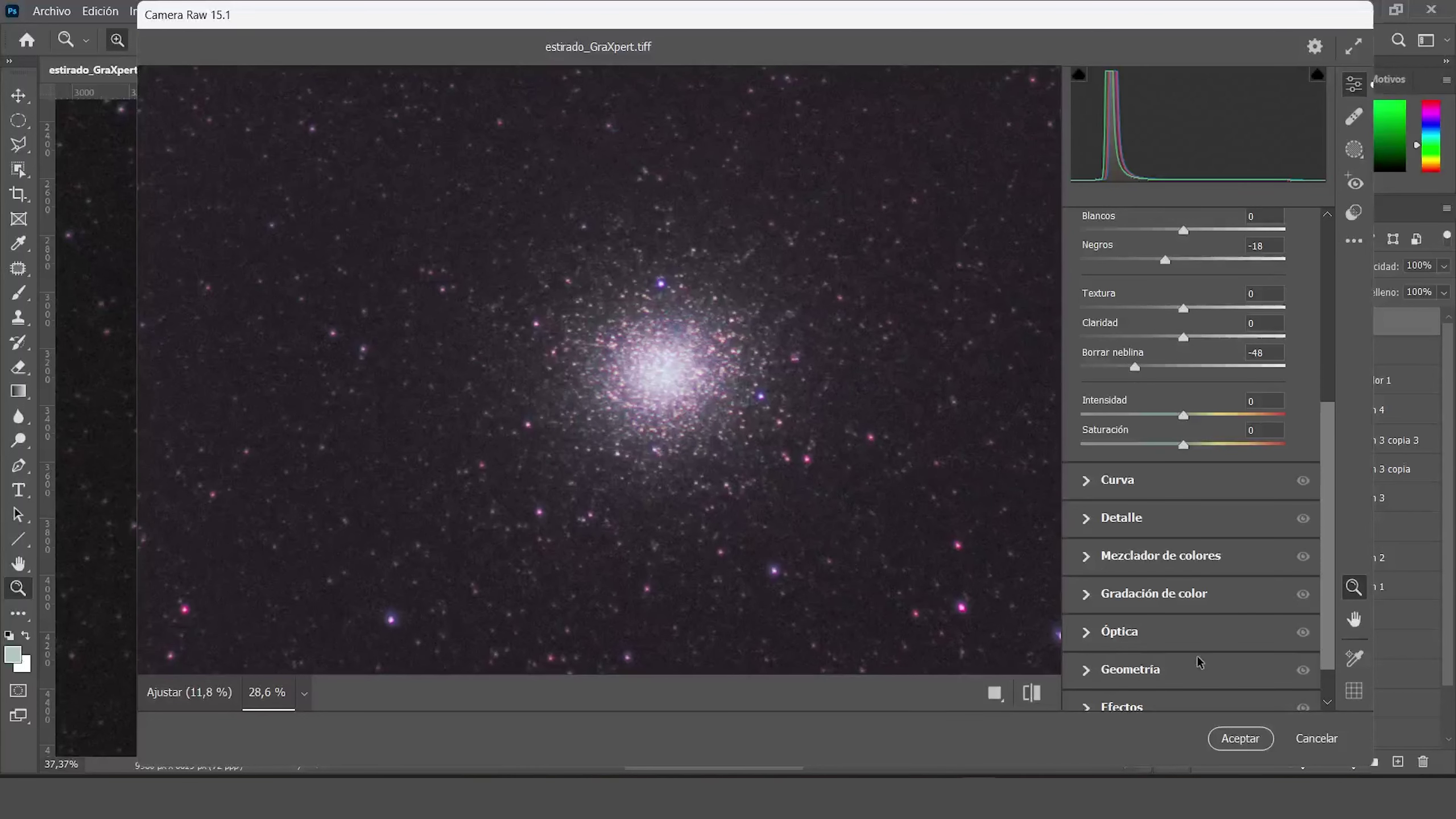
Apply the glow, mask Curvas 4 copia to the cluster core, and blend it in Aclarar at 83%.
left_click(1221, 737)
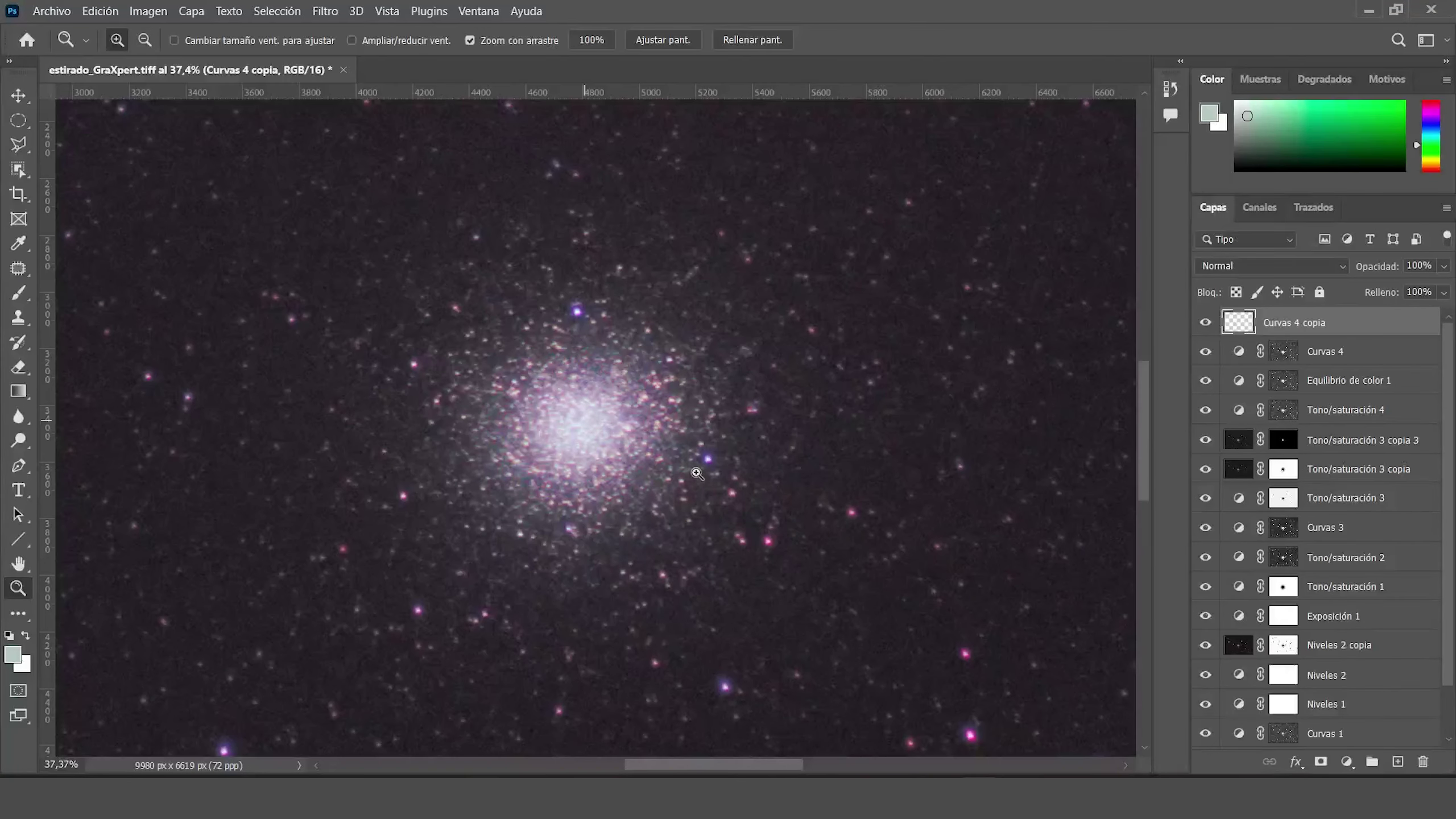
left_click(1321, 763)
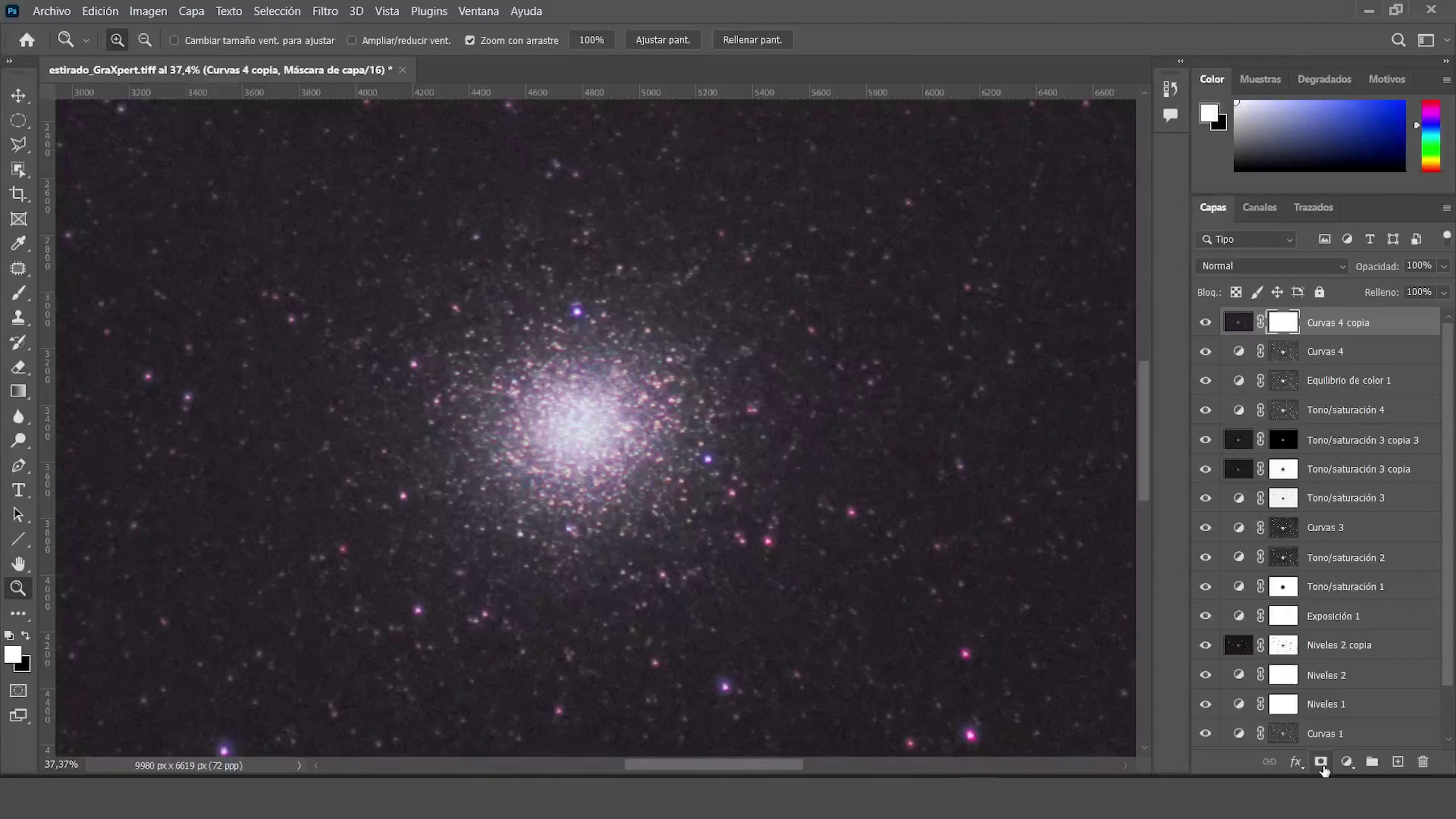
key("ctrl+i")
left_click(19, 292)
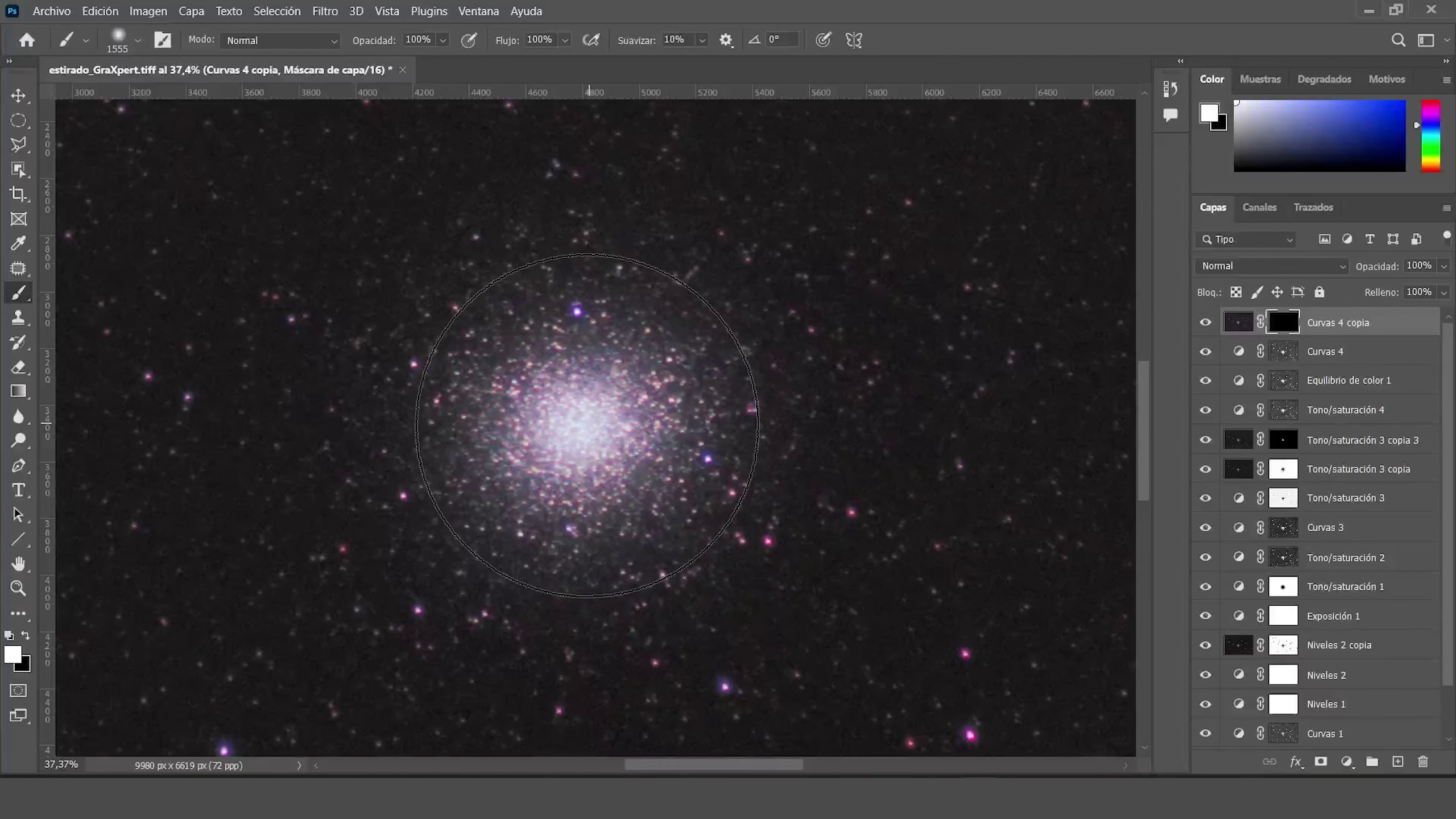
left_click(1236, 264)
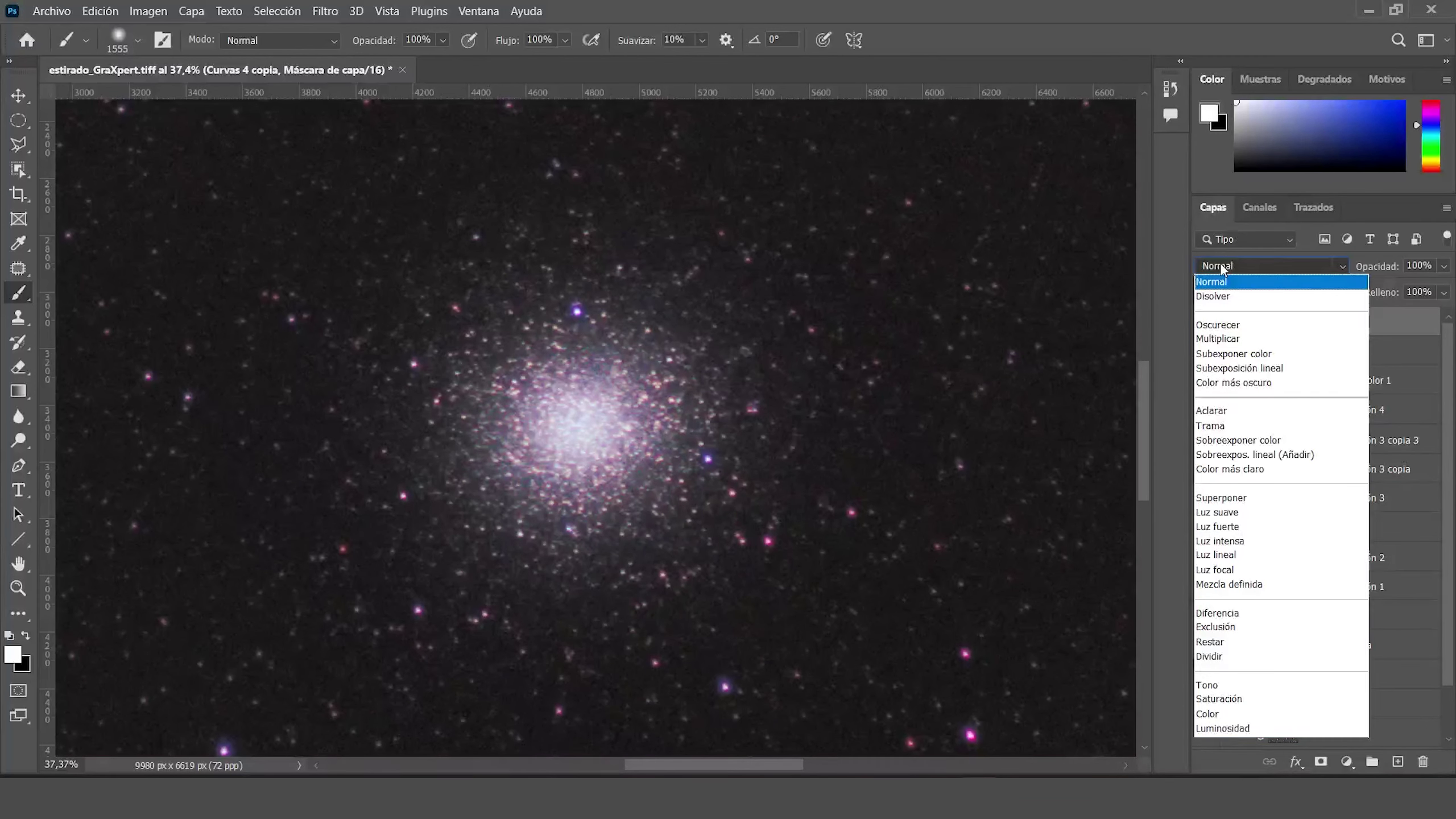
left_click(1215, 411)
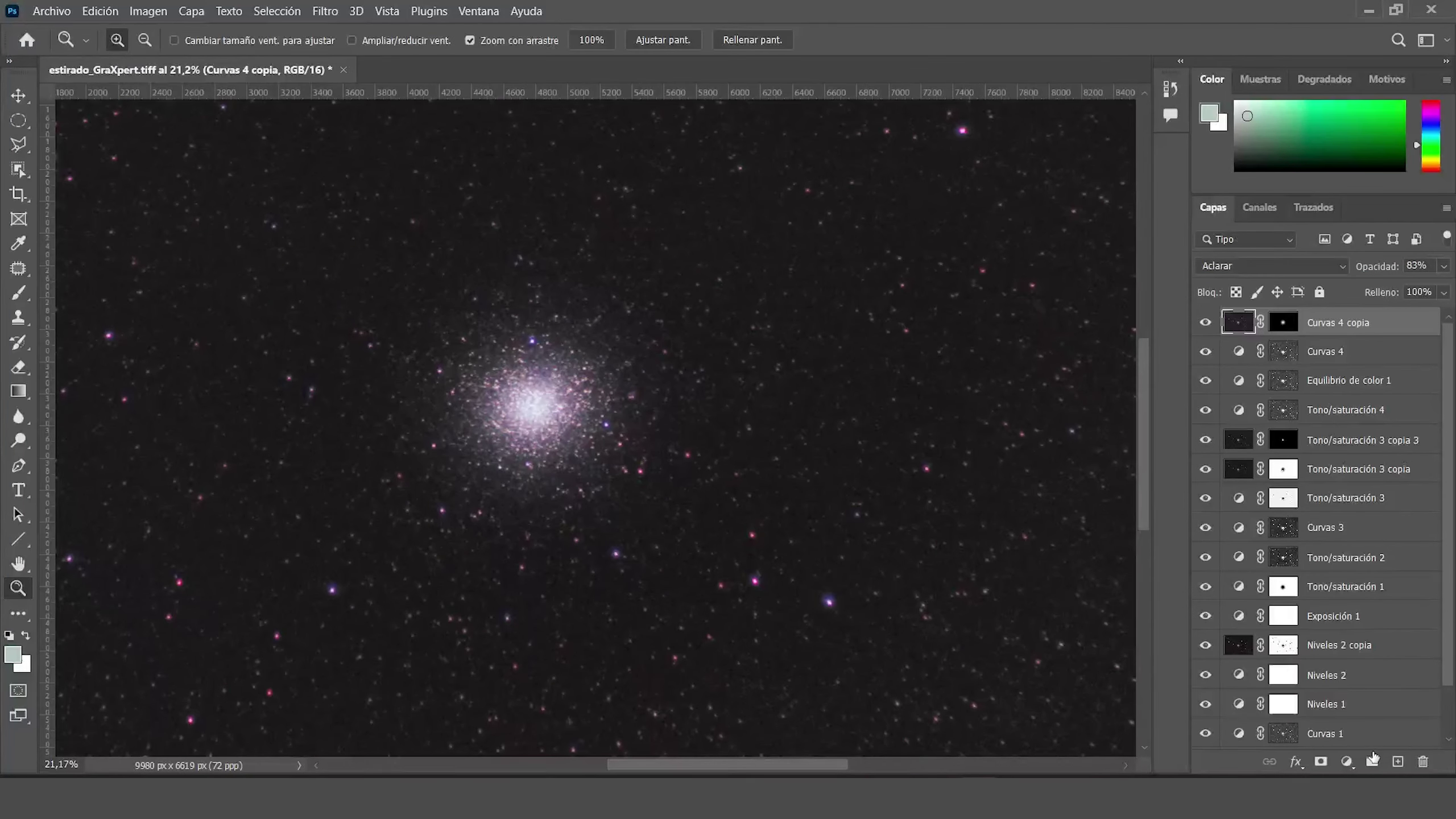
Add Curvas 5, raising the black point with points near 64/64, 146/137 and 194/183.
left_click(1347, 761)
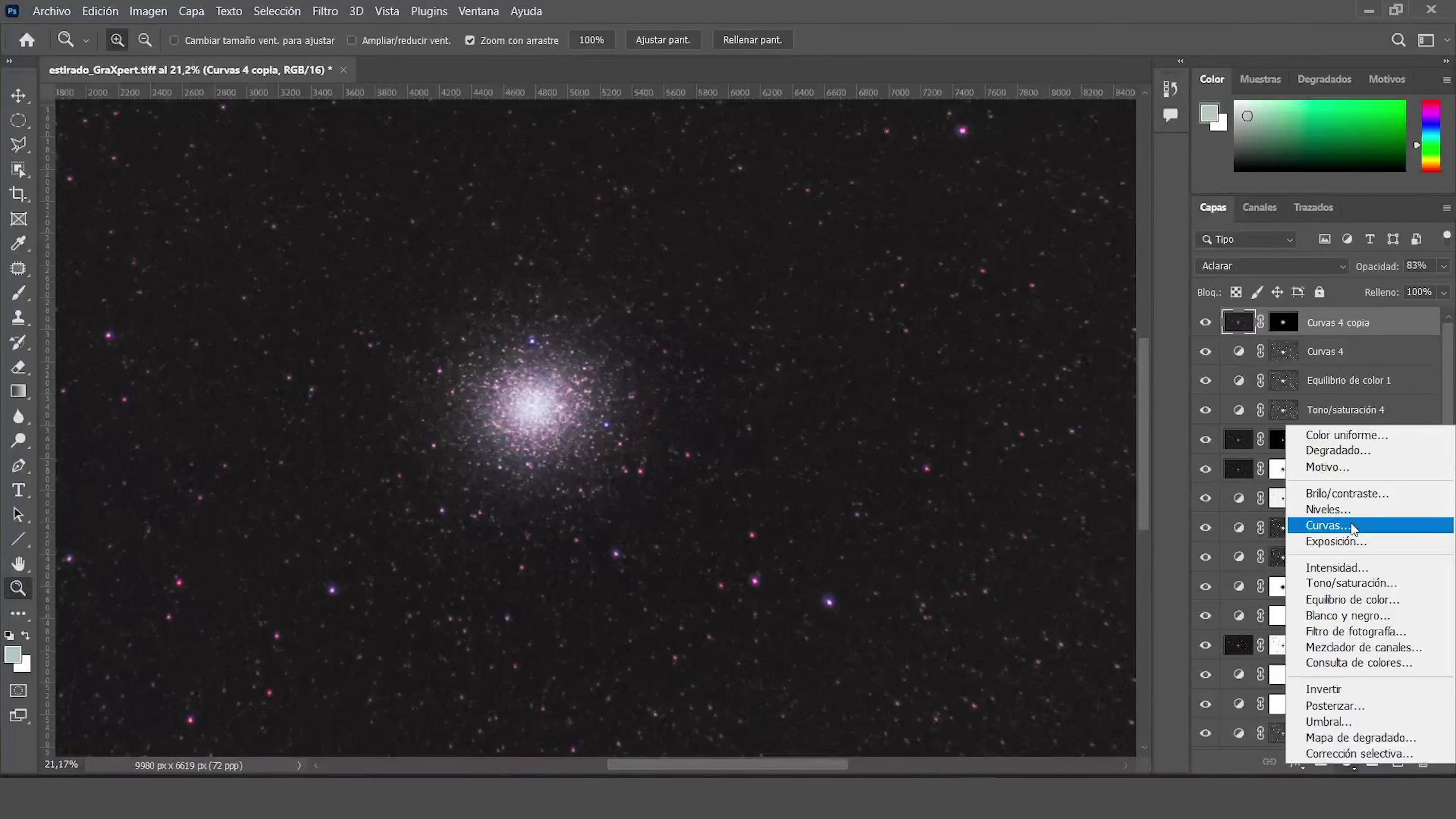
left_click(1324, 526)
left_click_drag(990, 330, 1000, 335)
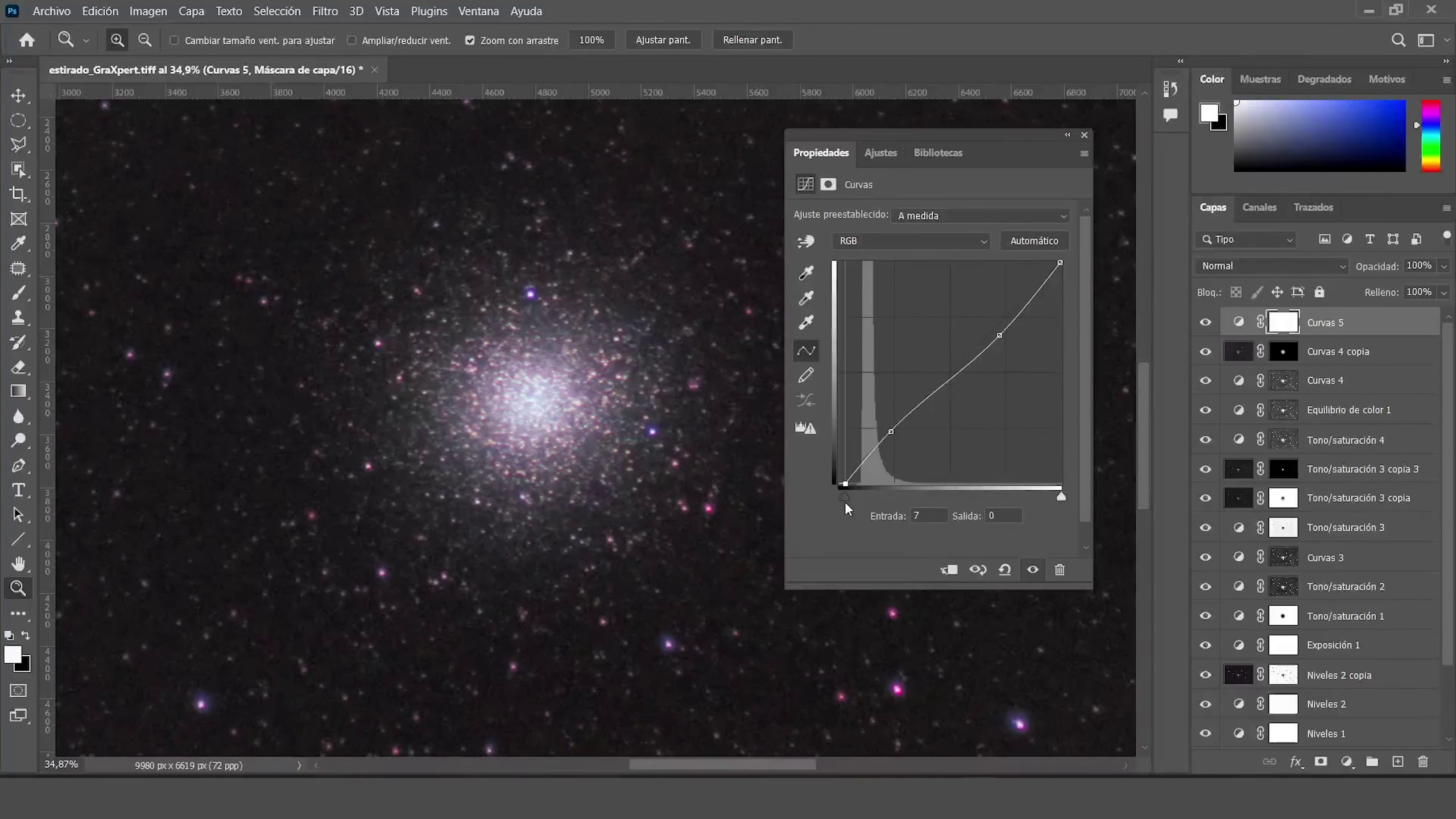
left_click_drag(838, 497, 847, 497)
left_click(895, 427)
mouse_move(999, 335)
left_mouse_down()
mouse_move(1023, 330)
mouse_move(1001, 338)
mouse_move(1007, 326)
left_mouse_up()
left_click(965, 365)
left_click(1007, 326)
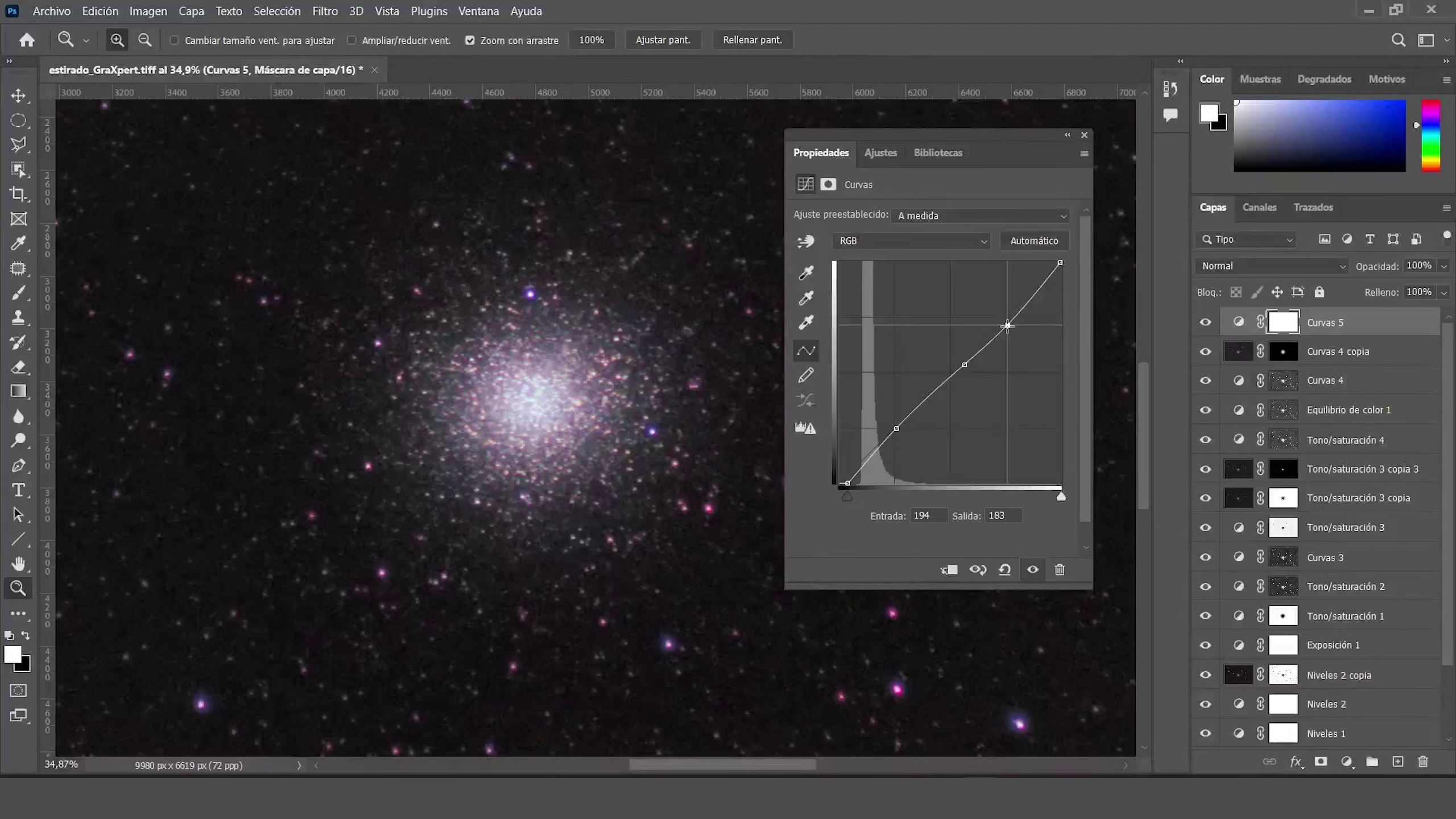
Toggle Curvas 5 off and on to compare before and after.
left_click(1084, 136)
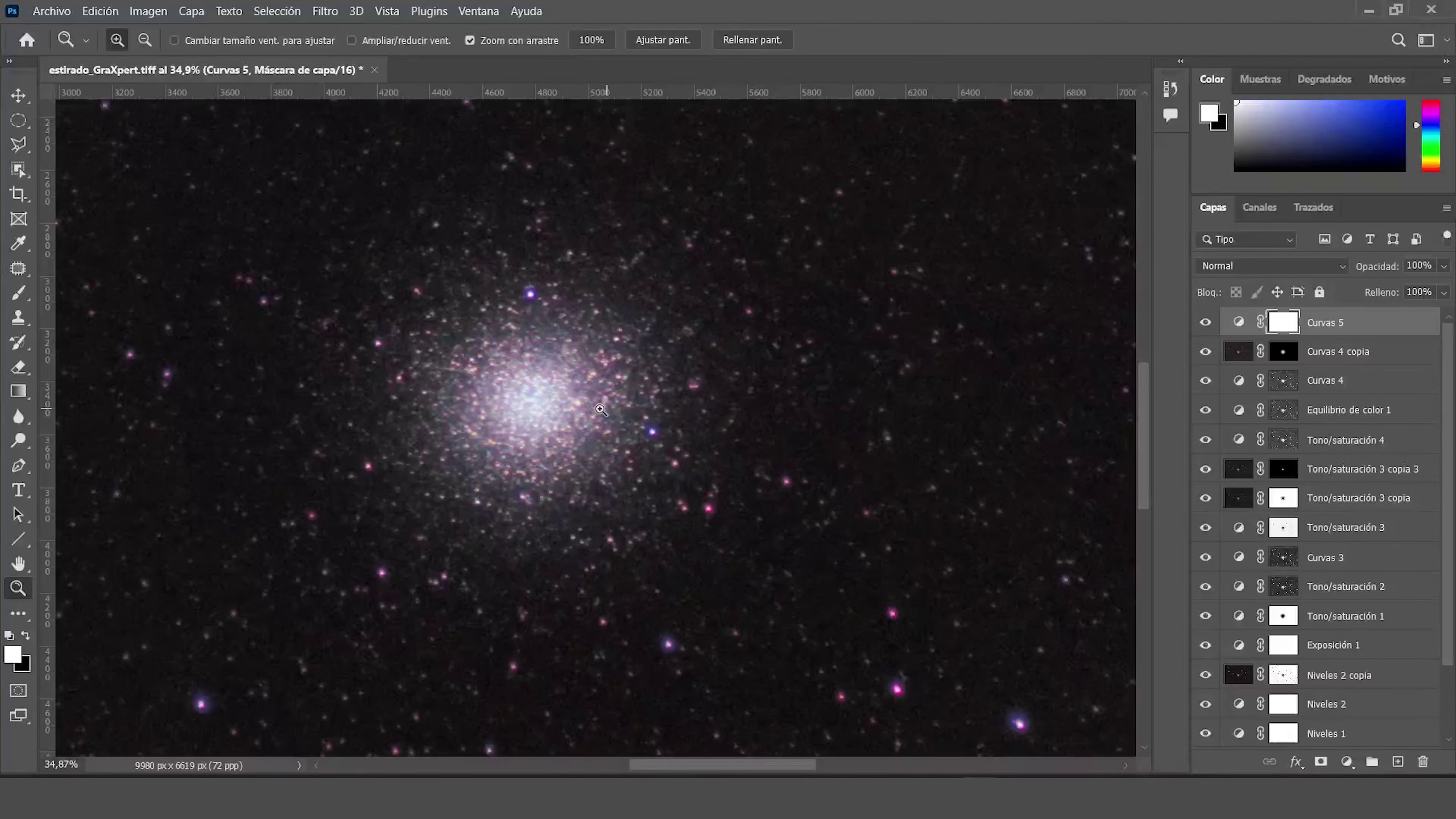
left_click_drag(593, 411, 638, 425)
left_click(1206, 322)
left_click(1205, 328)
left_click_drag(944, 463, 919, 469)
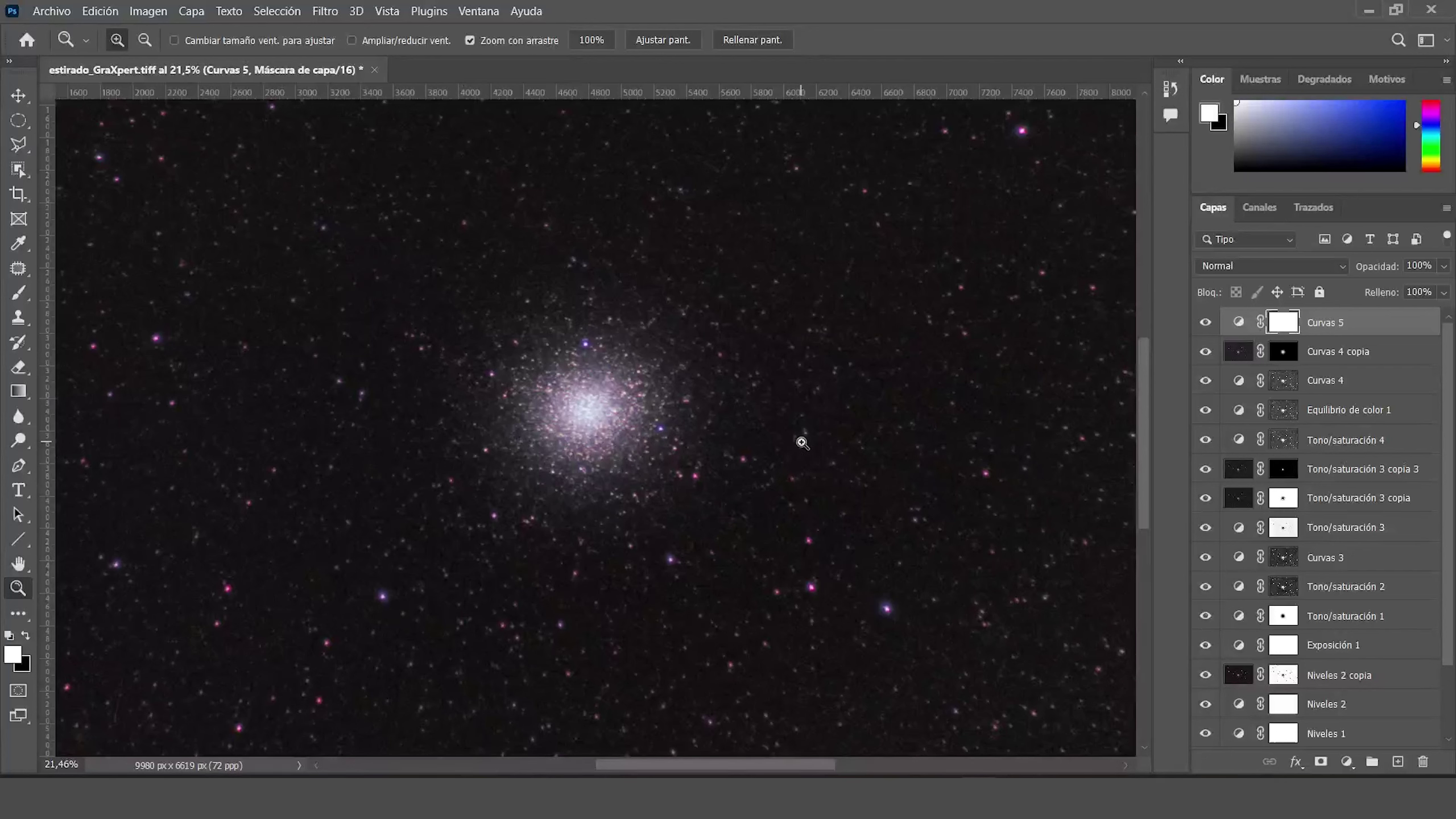